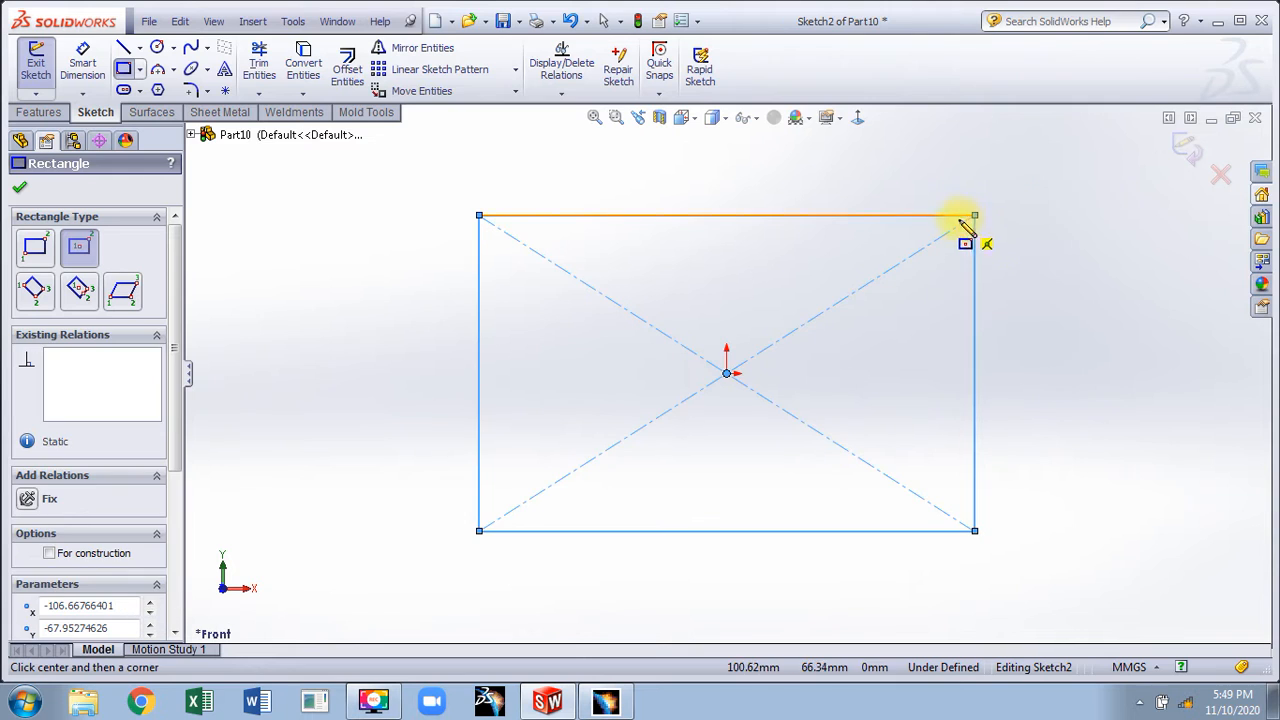
- Finish the centre rectangle sketch and turn it into a flat sheet metal base flange
{"action": "left_click", "coordinate": [1184, 148]}
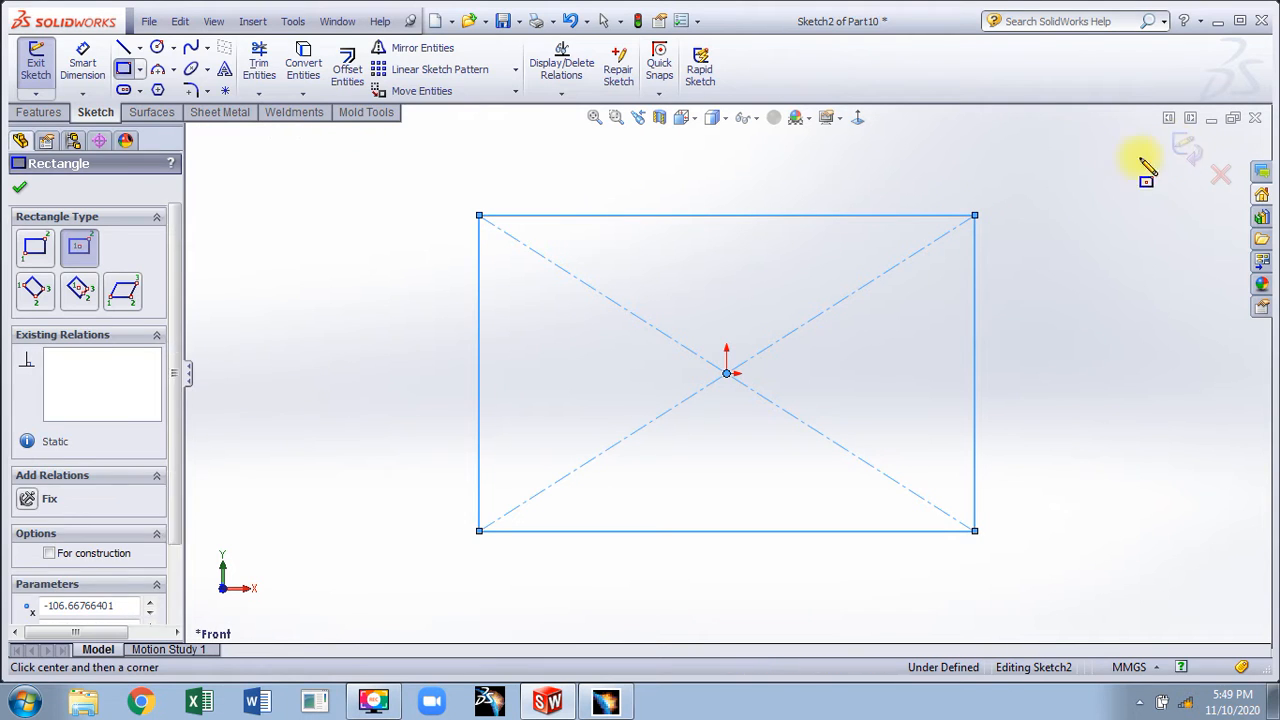
{"action": "left_click", "coordinate": [40, 111]}
{"action": "left_click", "coordinate": [150, 112]}
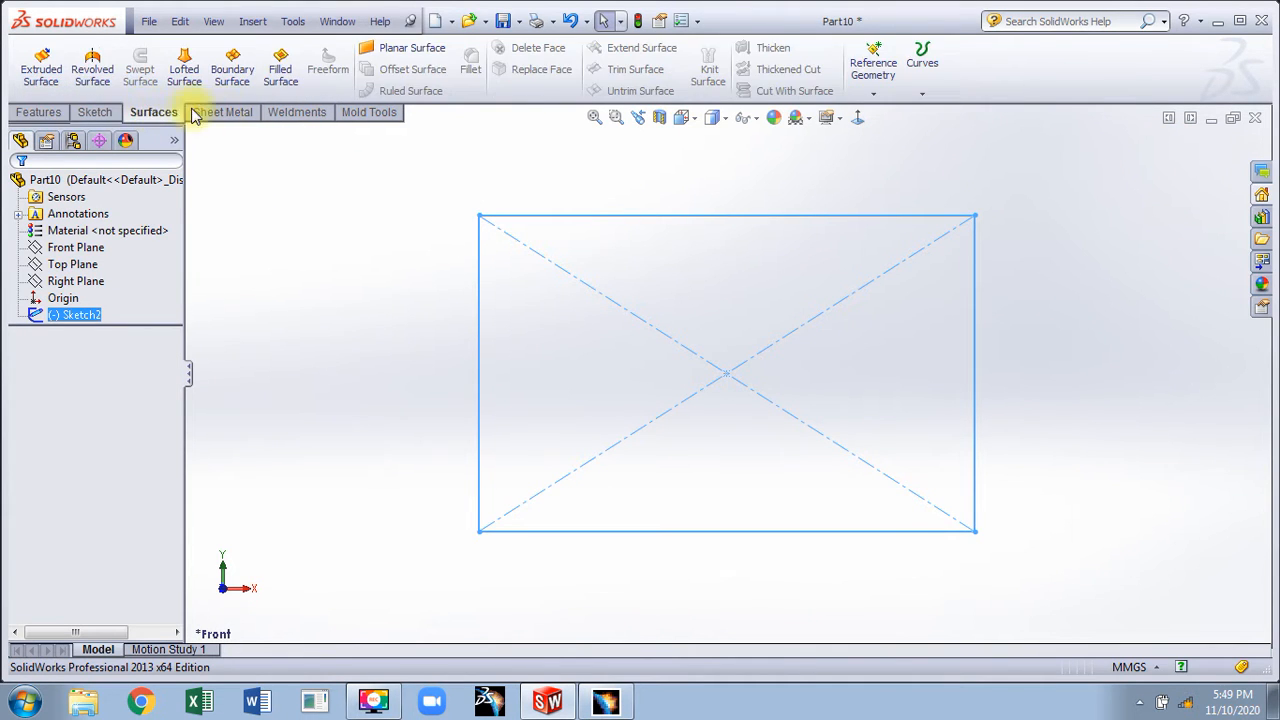
{"action": "left_click", "coordinate": [220, 112]}
{"action": "left_click", "coordinate": [45, 66]}
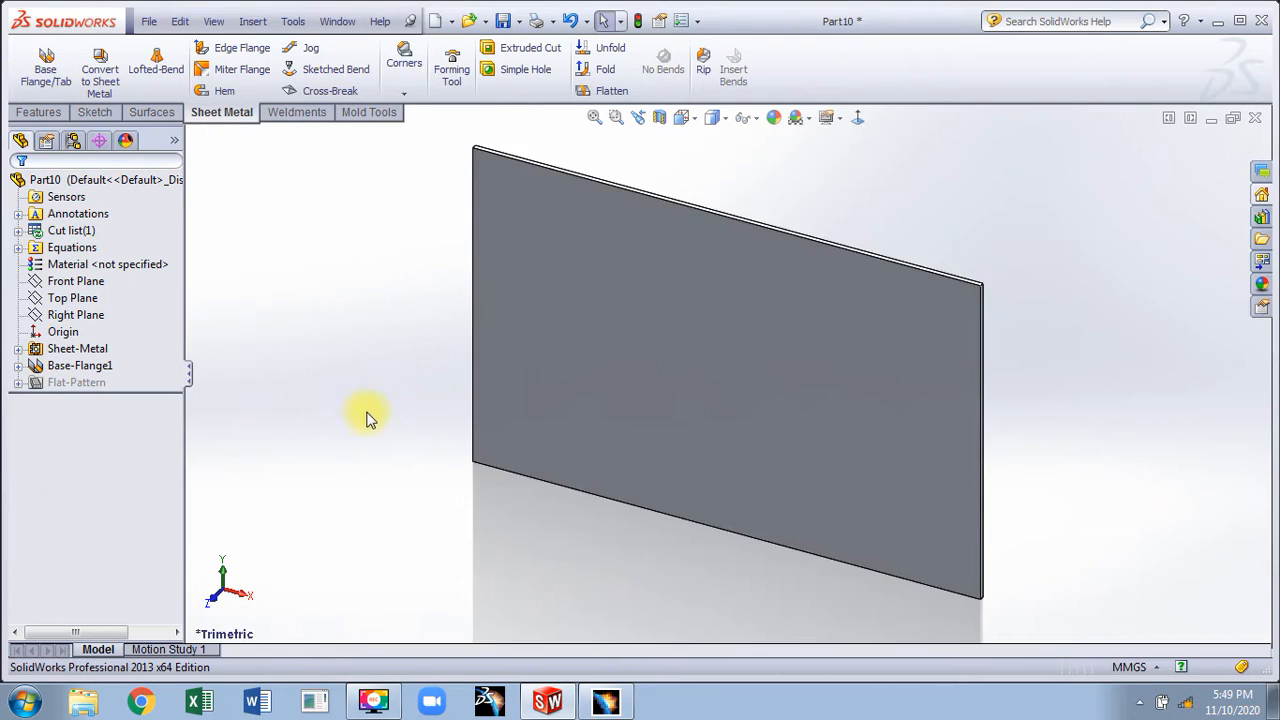
- Add upward edge flanges about 74 mm high along one long edge and the adjoining short edge of the plate
{"action": "middle_click_drag", "start_coordinate": [366, 418], "coordinate": [415, 217]}
{"action": "middle_click_drag", "start_coordinate": [369, 491], "coordinate": [347, 362]}
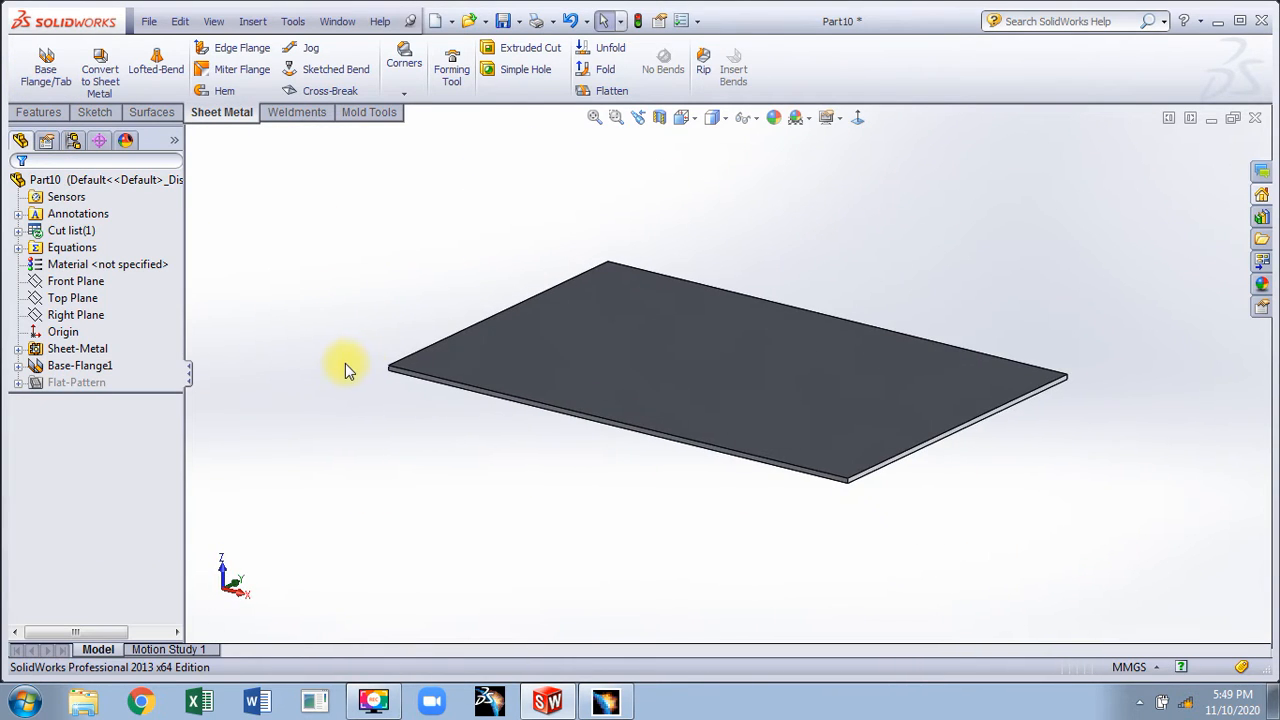
{"action": "left_click", "coordinate": [222, 48]}
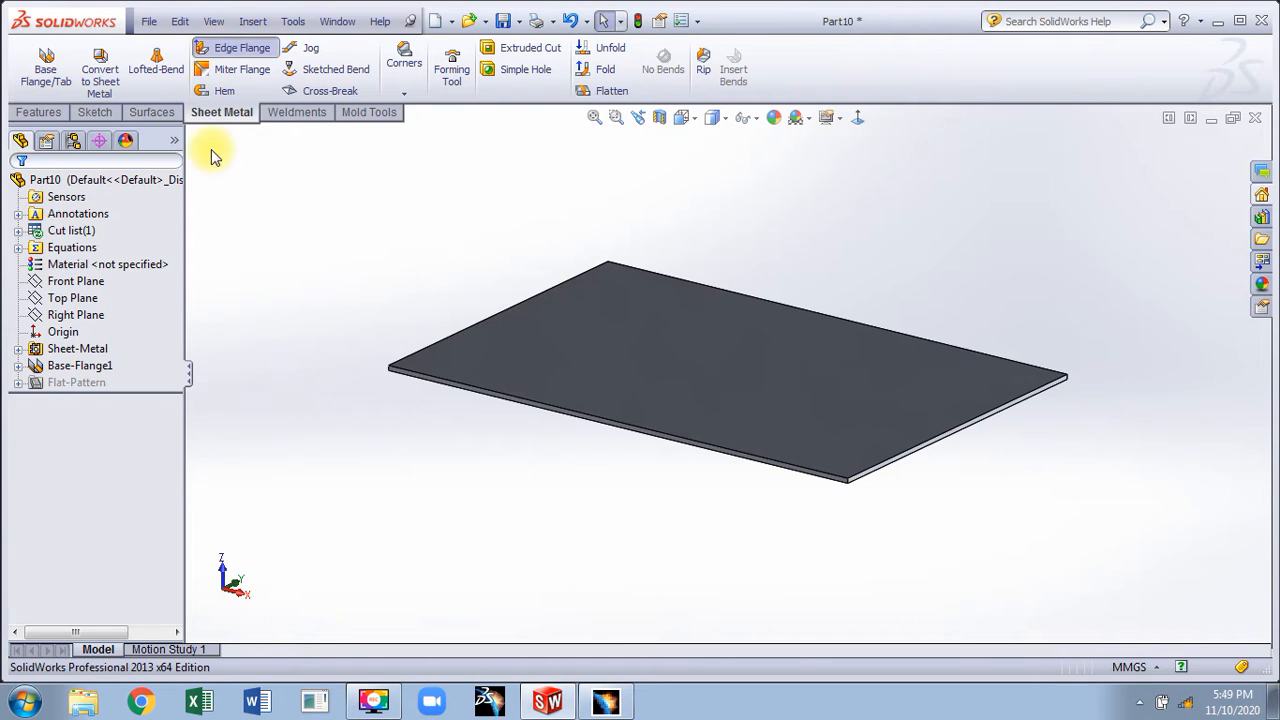
{"action": "left_click", "coordinate": [503, 397]}
{"action": "left_click", "coordinate": [523, 238]}
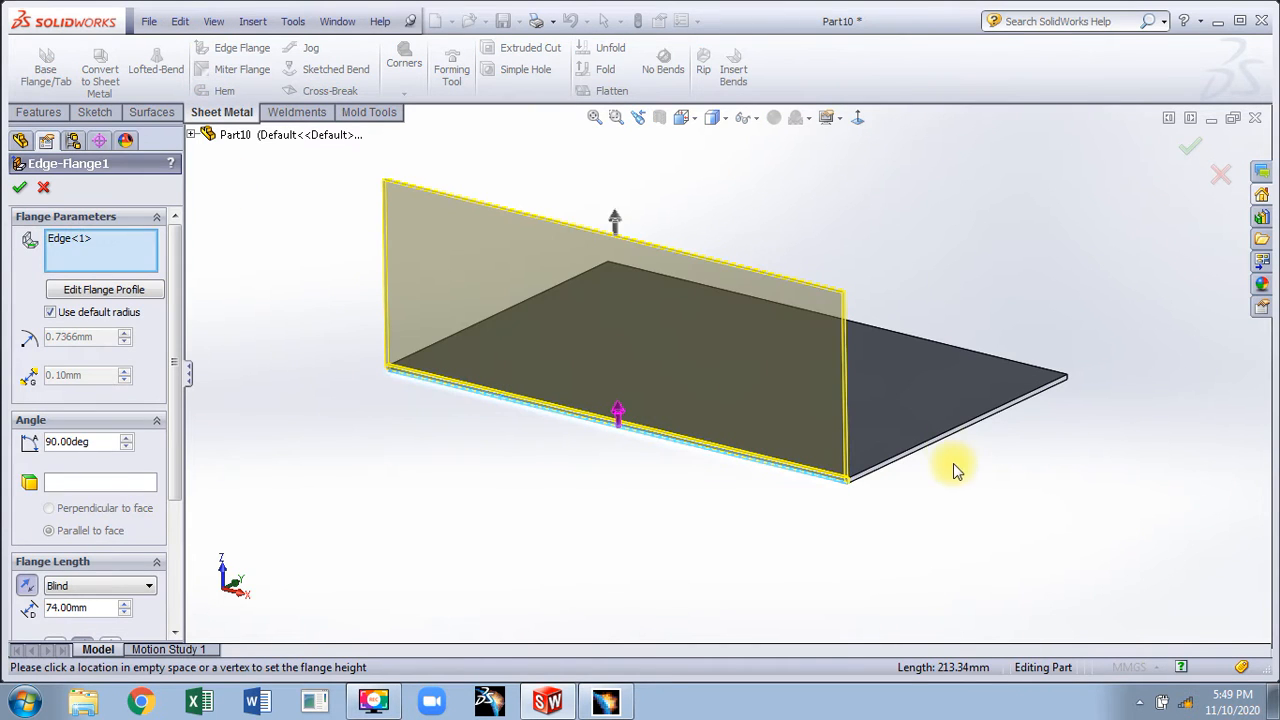
{"action": "left_click", "coordinate": [935, 439]}
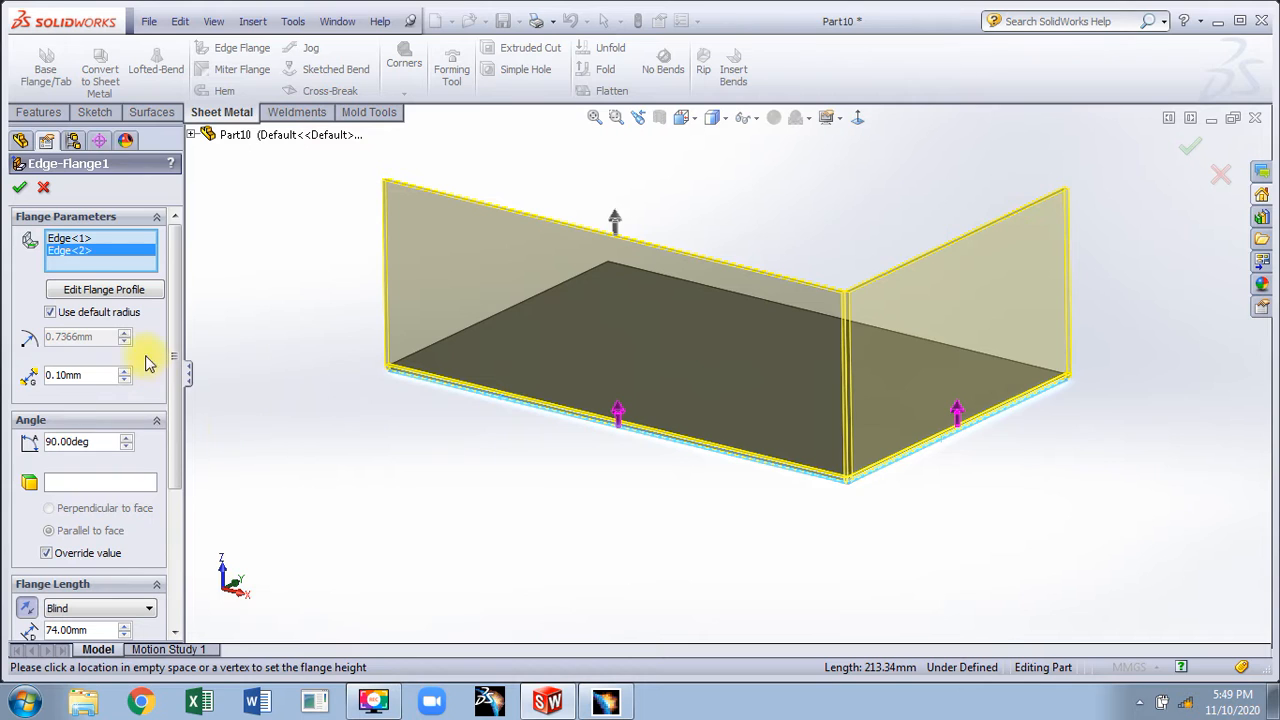
- Override the default bend radius with 2.7366 mm, set the flange gap to 5.10 mm, and create the edge flanges
{"action": "left_click", "coordinate": [50, 312]}
{"action": "left_click", "coordinate": [123, 333]}
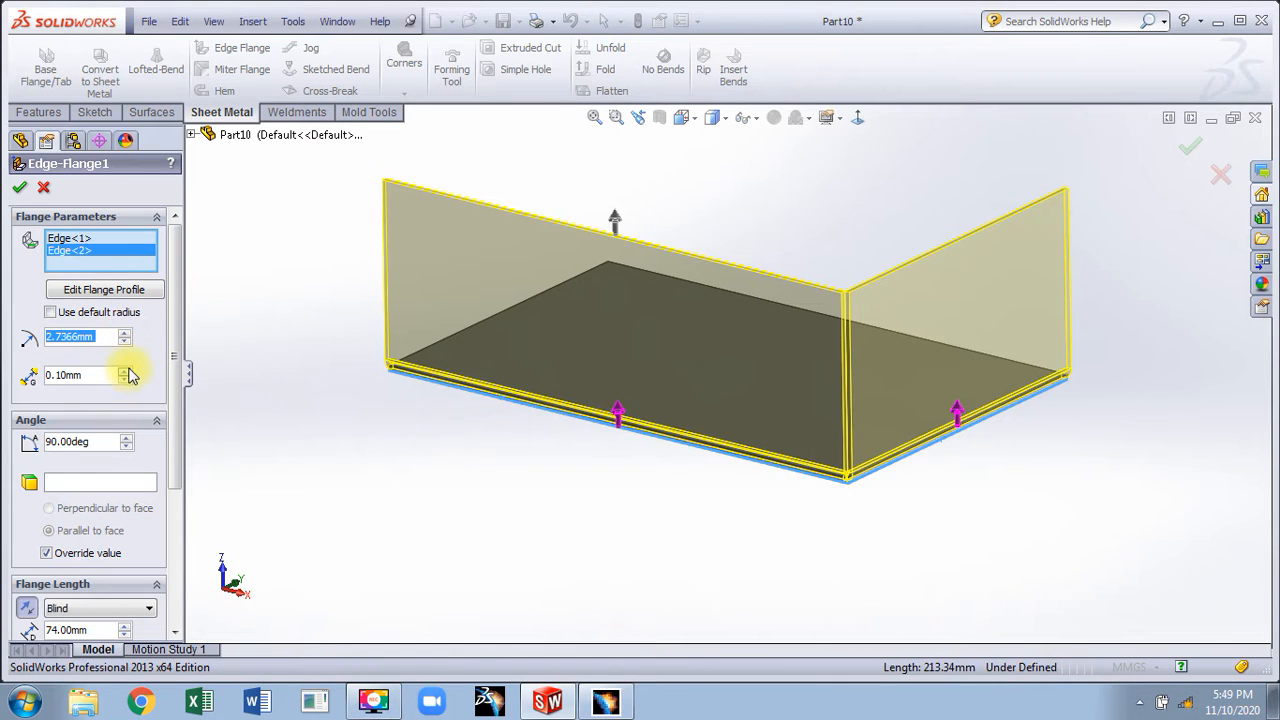
{"action": "left_click", "coordinate": [125, 371]}
{"action": "left_click", "coordinate": [125, 371]}
{"action": "left_click", "coordinate": [125, 371]}
{"action": "left_click", "coordinate": [125, 371]}
{"action": "left_click", "coordinate": [125, 371]}
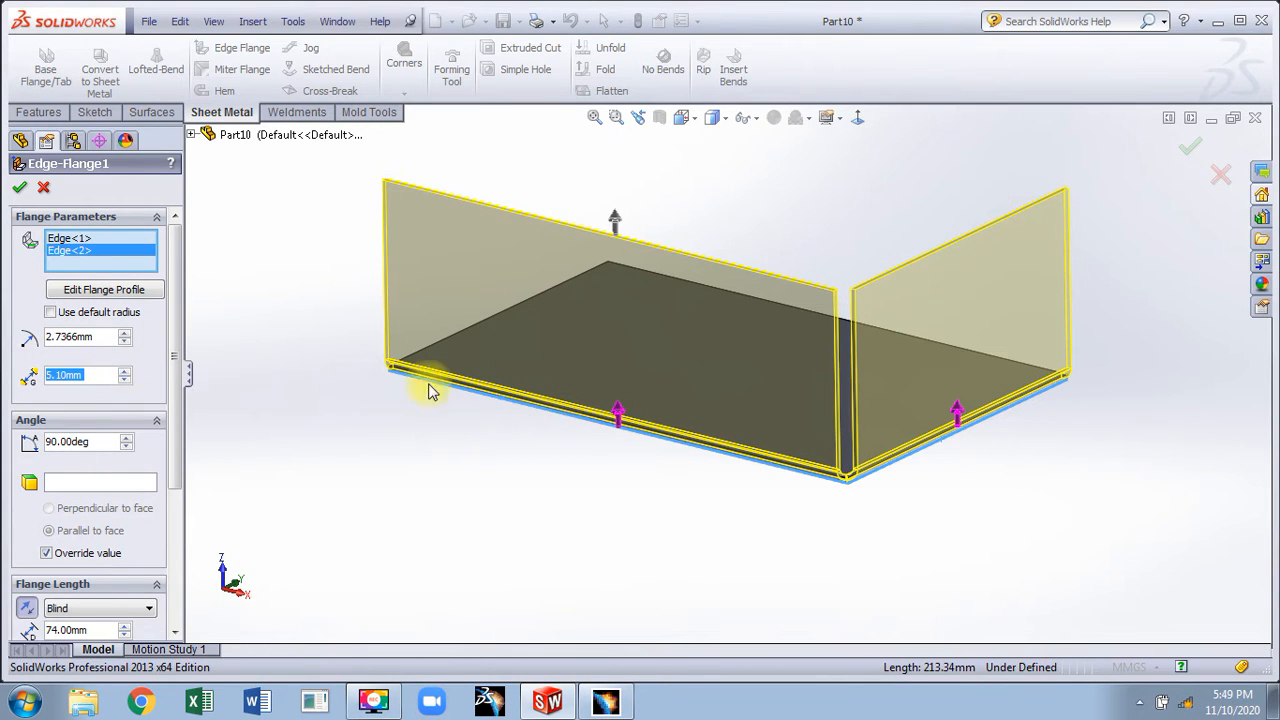
{"action": "middle_click_drag", "start_coordinate": [614, 407], "coordinate": [614, 391]}
{"action": "left_click", "coordinate": [19, 187]}
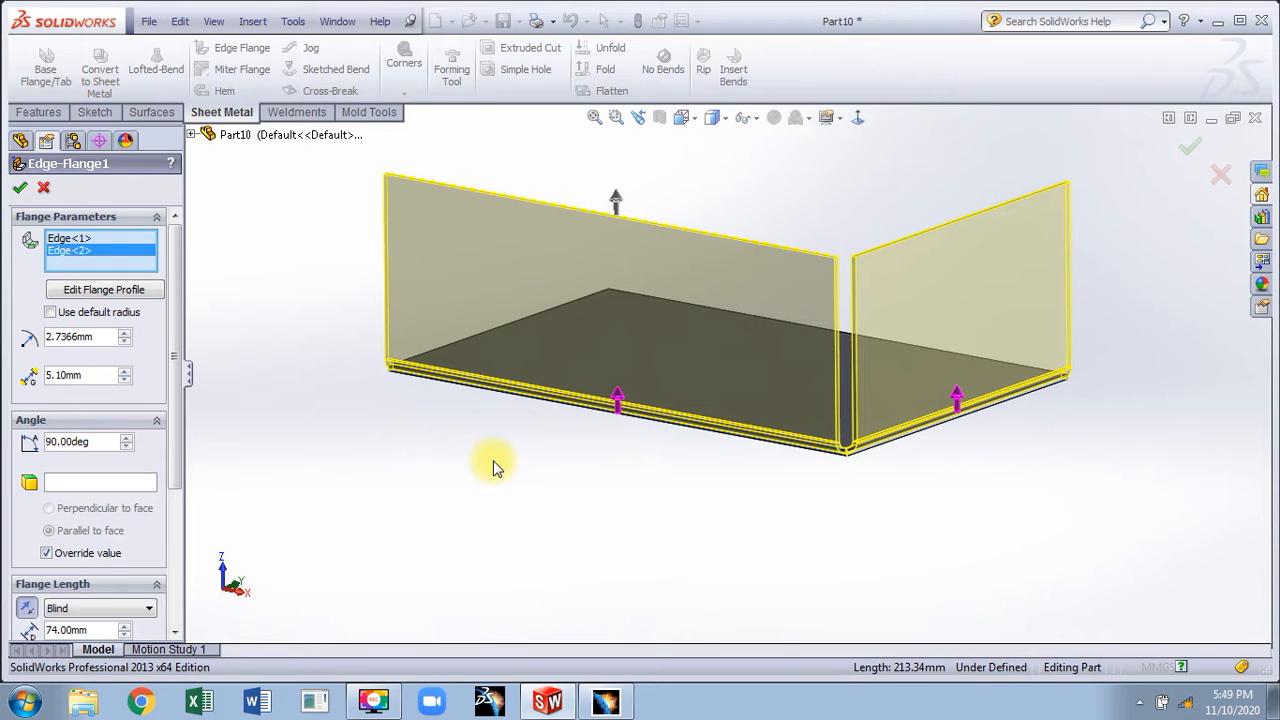
- Examine the open gap and the bend ends at the corner where the two flanges meet
{"action": "middle_click_drag", "start_coordinate": [873, 442], "coordinate": [840, 430]}
{"action": "scroll", "coordinate": [700, 286], "scroll_direction": "down", "scroll_amount": 5}
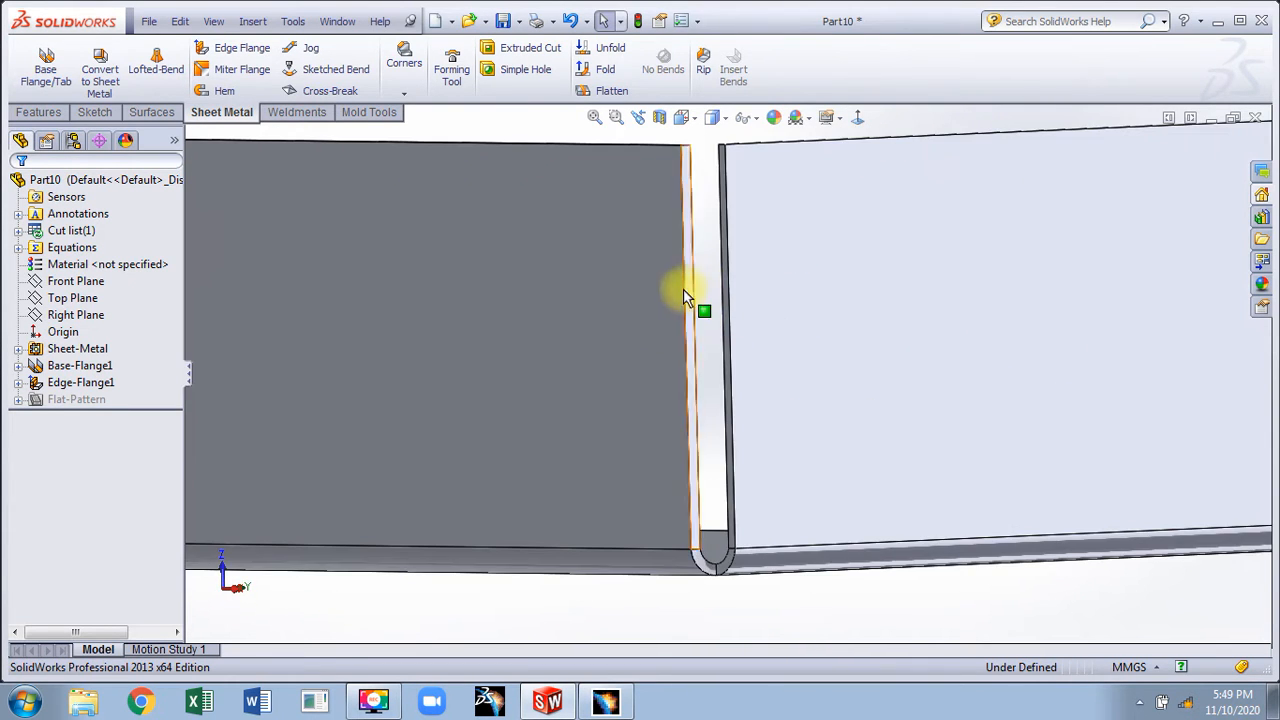
{"action": "scroll", "coordinate": [718, 588], "scroll_direction": "down", "scroll_amount": 5}
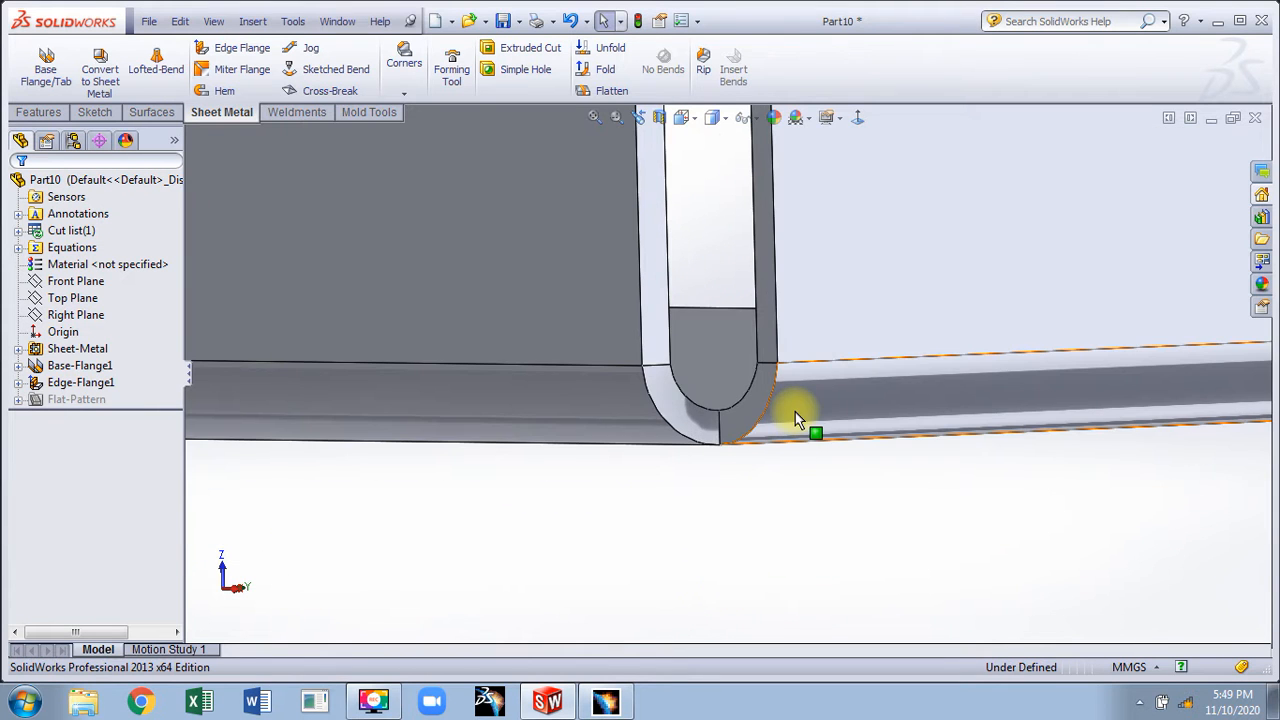
{"action": "middle_click_drag", "start_coordinate": [731, 428], "coordinate": [697, 407]}
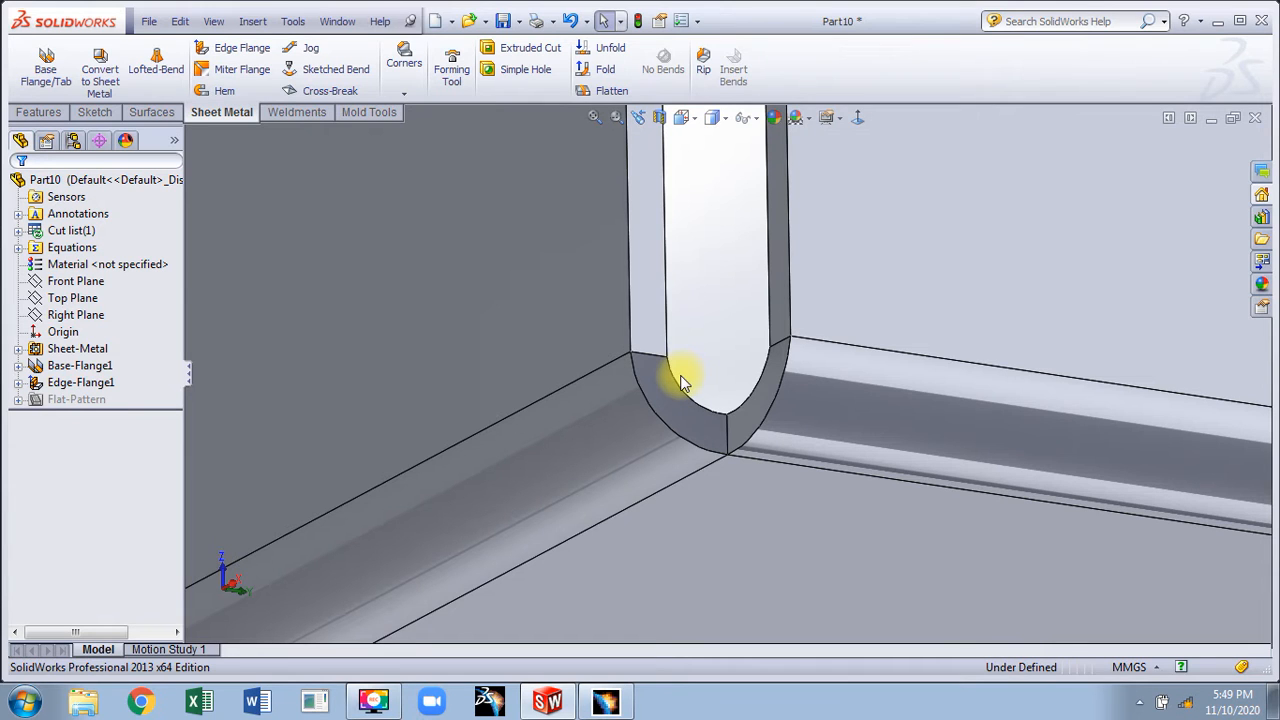
{"action": "left_click", "coordinate": [622, 448]}
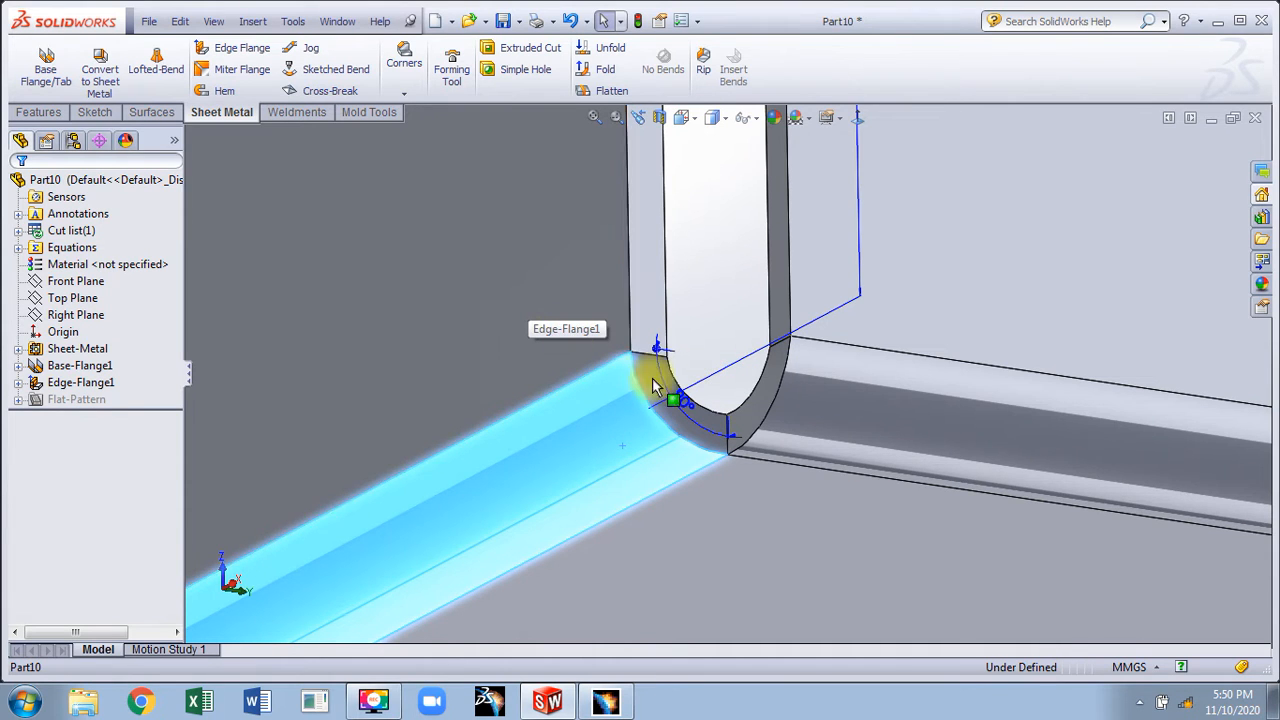
{"action": "scroll", "coordinate": [705, 420], "scroll_direction": "up", "scroll_amount": 5}
{"action": "left_click", "coordinate": [545, 182]}
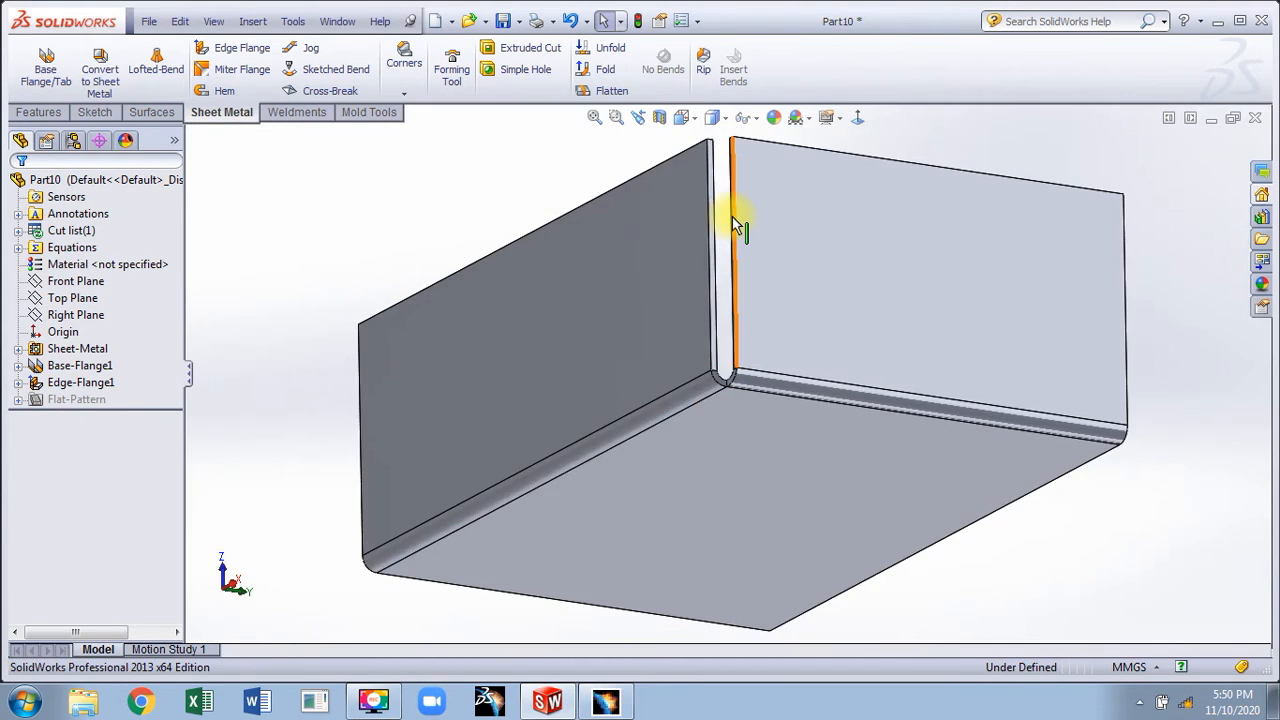
{"action": "scroll", "coordinate": [737, 229], "scroll_direction": "down", "scroll_amount": 3}
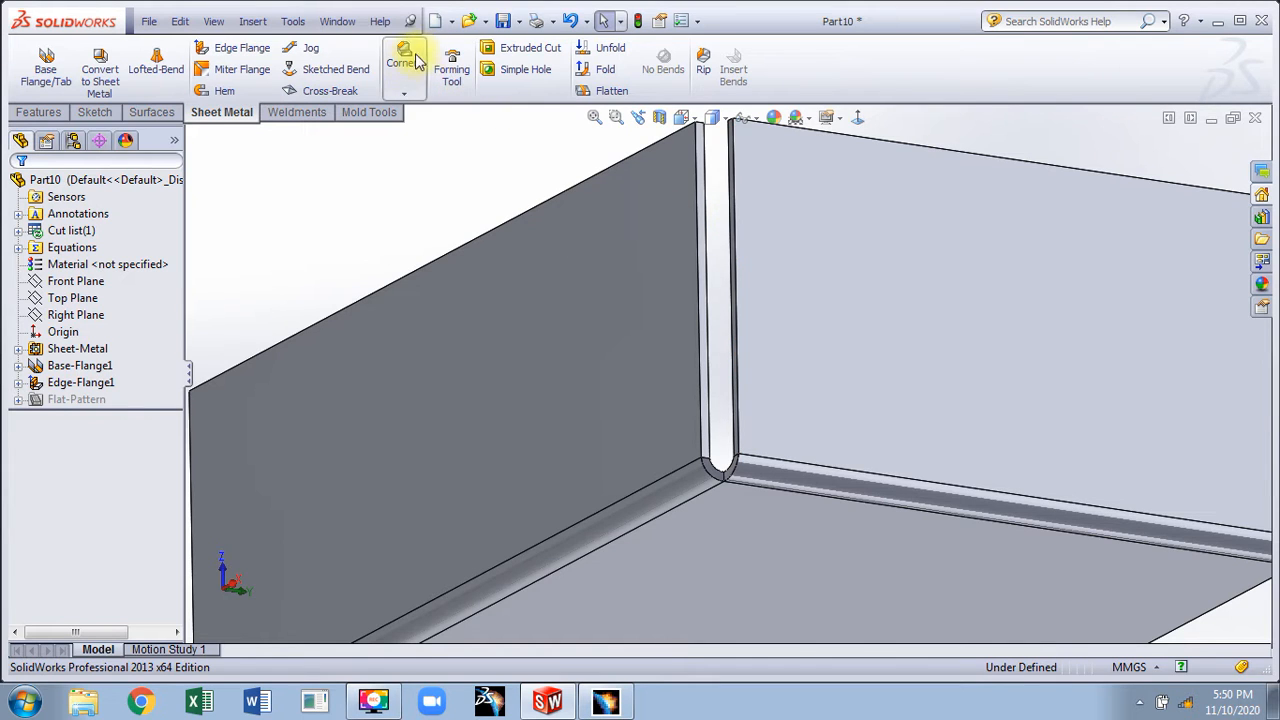
- Set up a closed corner that extends one flange's vertical end face to match the facing end of the adjacent flange
{"action": "left_click", "coordinate": [404, 92]}
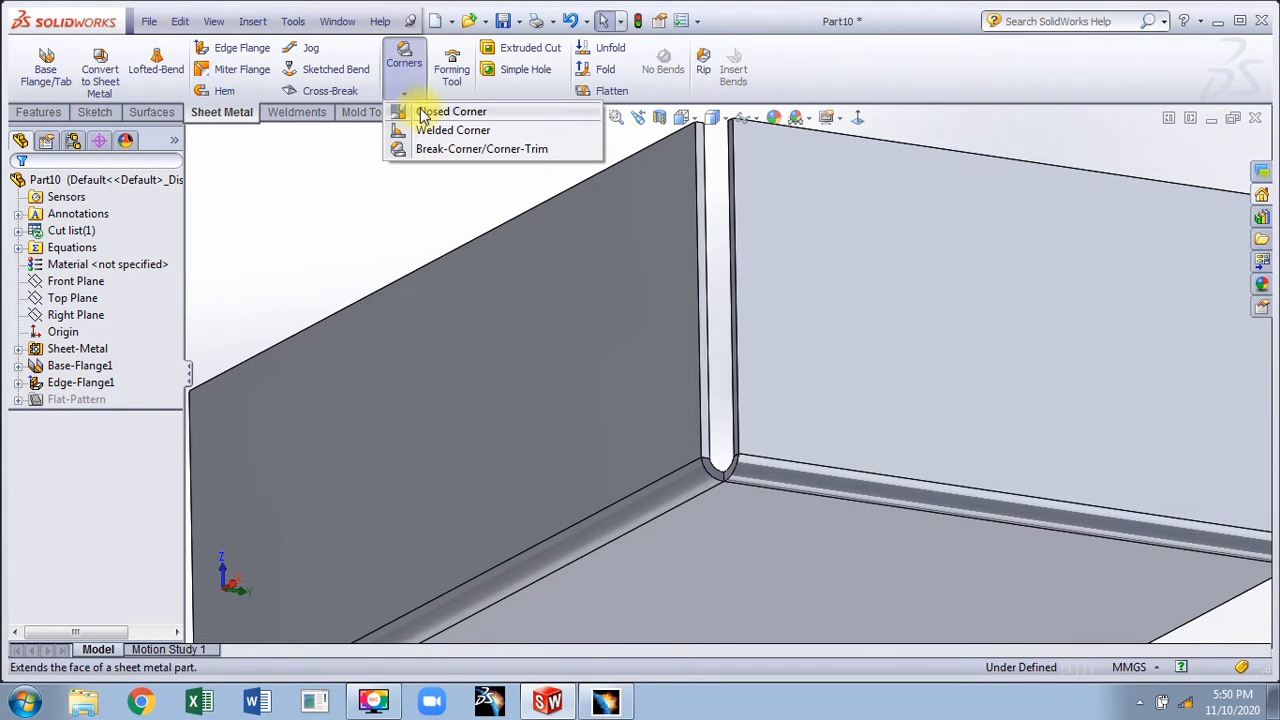
{"action": "left_click", "coordinate": [503, 116]}
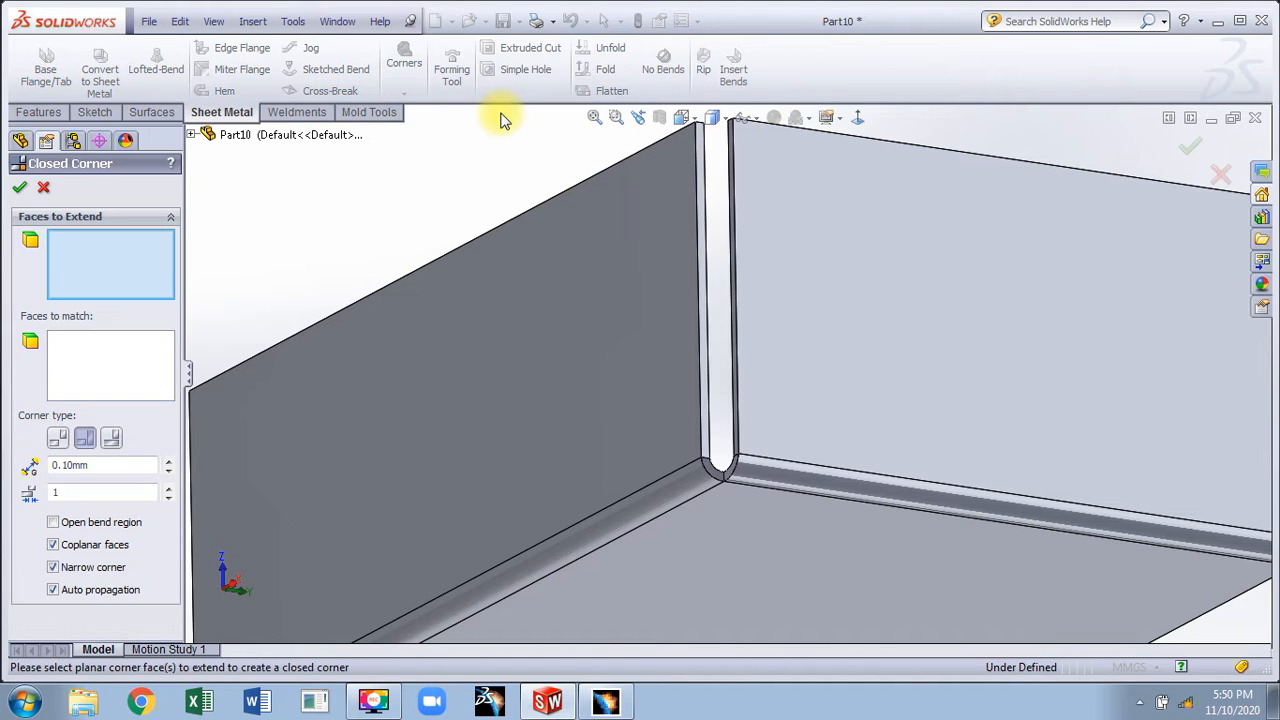
{"action": "scroll", "coordinate": [726, 357], "scroll_direction": "down", "scroll_amount": 5}
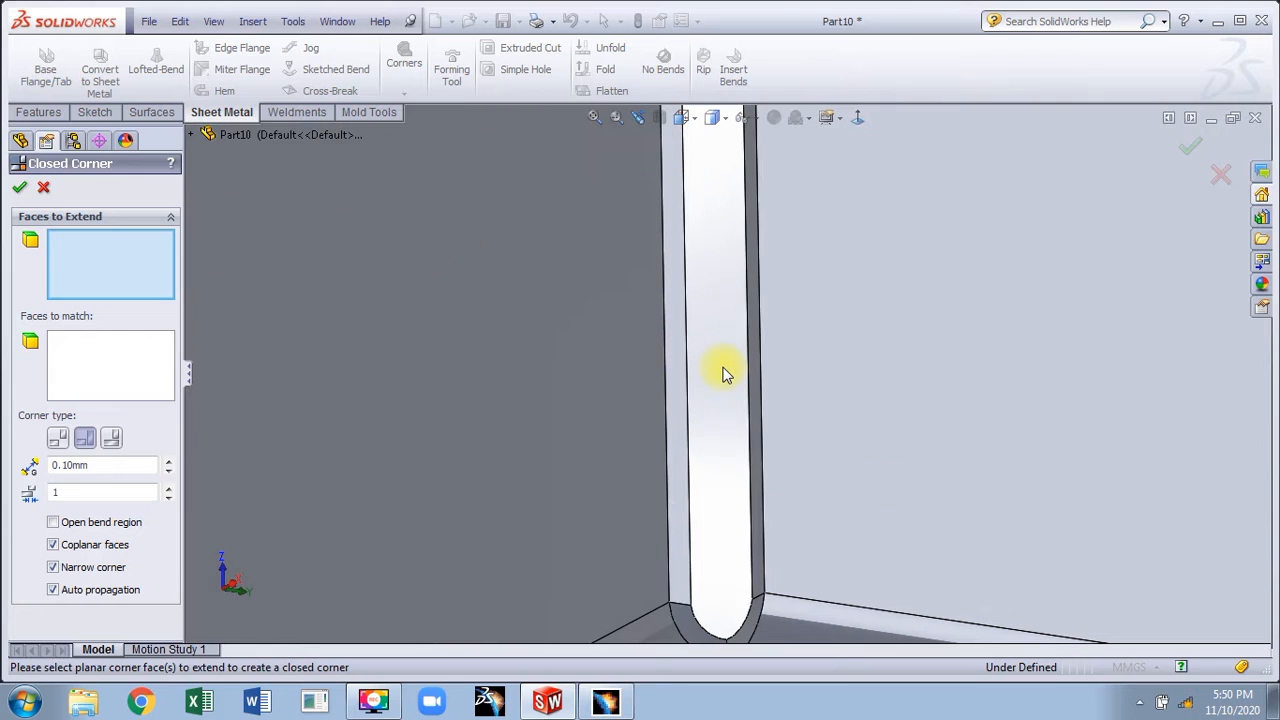
{"action": "left_click", "coordinate": [678, 449]}
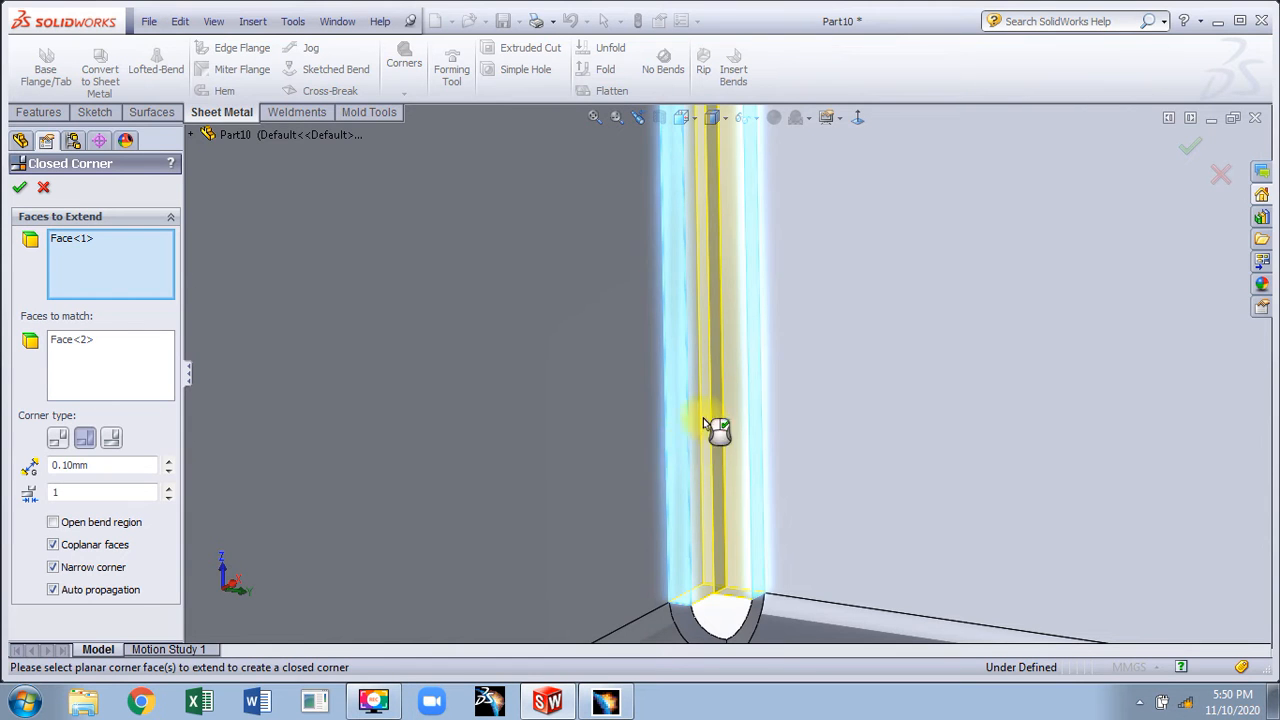
{"action": "middle_click_drag", "start_coordinate": [714, 423], "coordinate": [714, 206]}
{"action": "scroll", "coordinate": [716, 233], "scroll_direction": "up", "scroll_amount": 5}
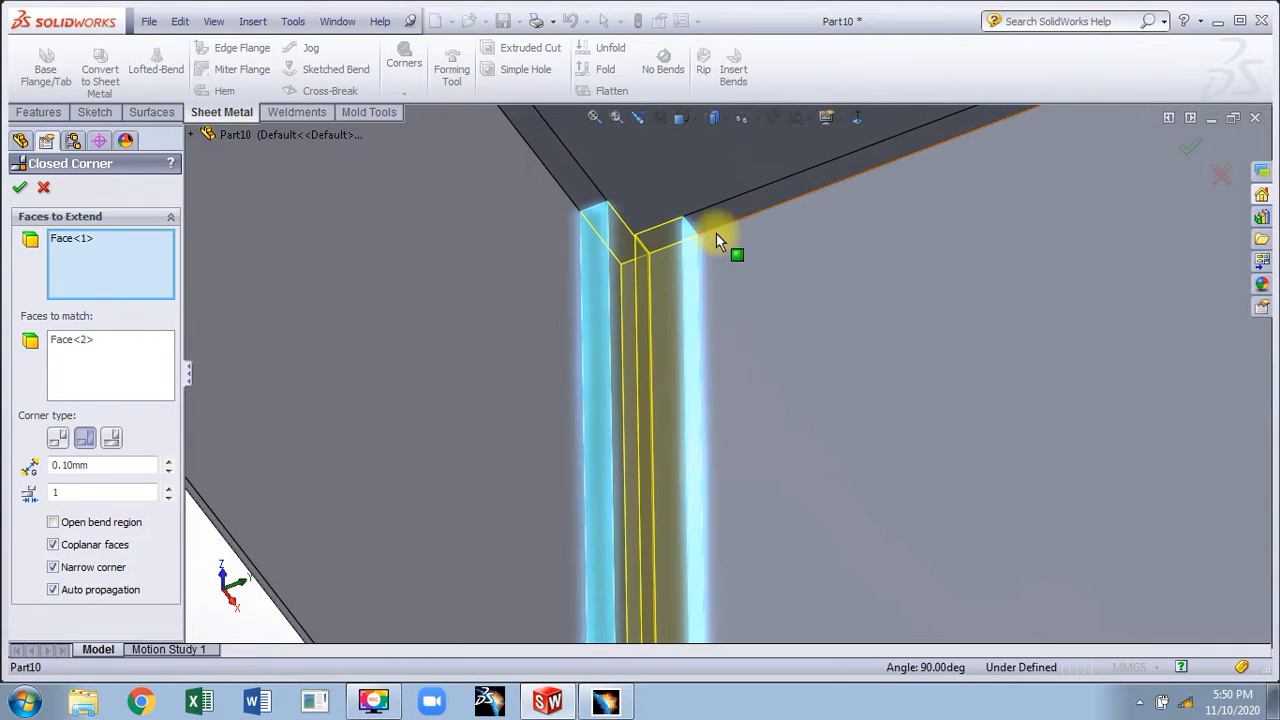
{"action": "left_click", "coordinate": [840, 120]}
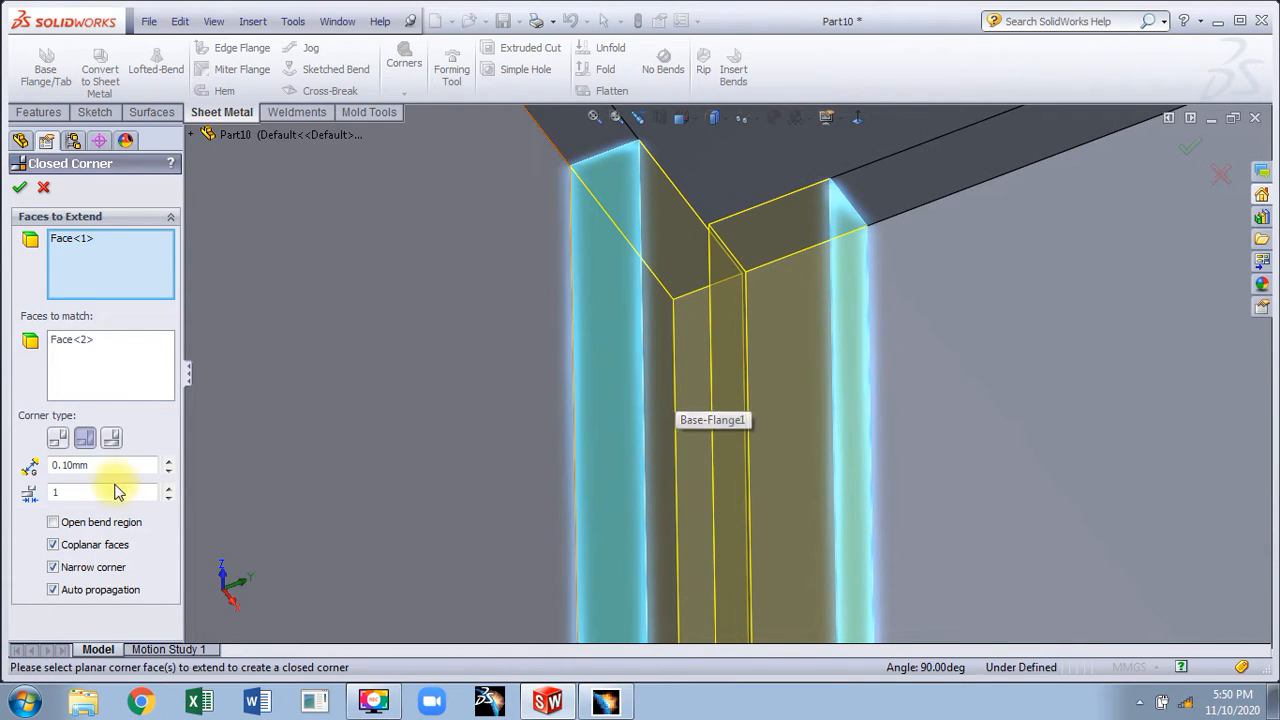
- Preview the Butt and Overlap corner types, choose Underlap, and create the closed corner with a 0.10 mm gap
{"action": "left_click", "coordinate": [58, 440]}
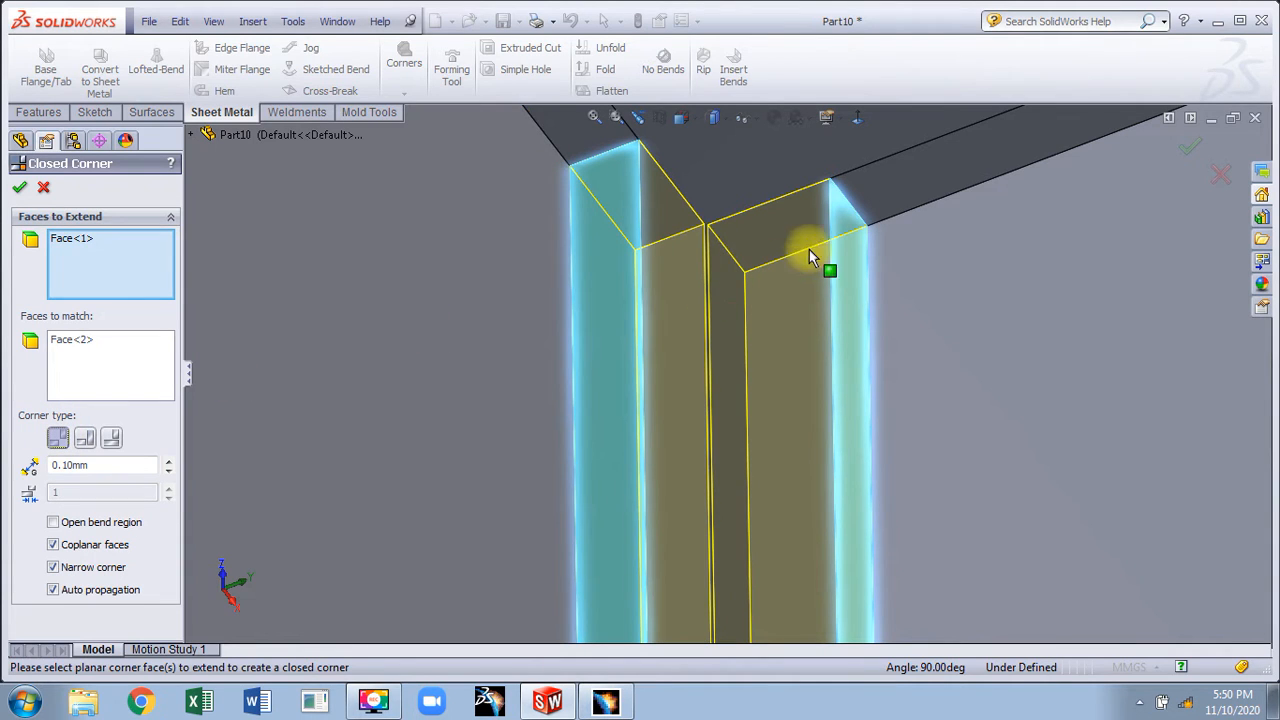
{"action": "left_click", "coordinate": [88, 441]}
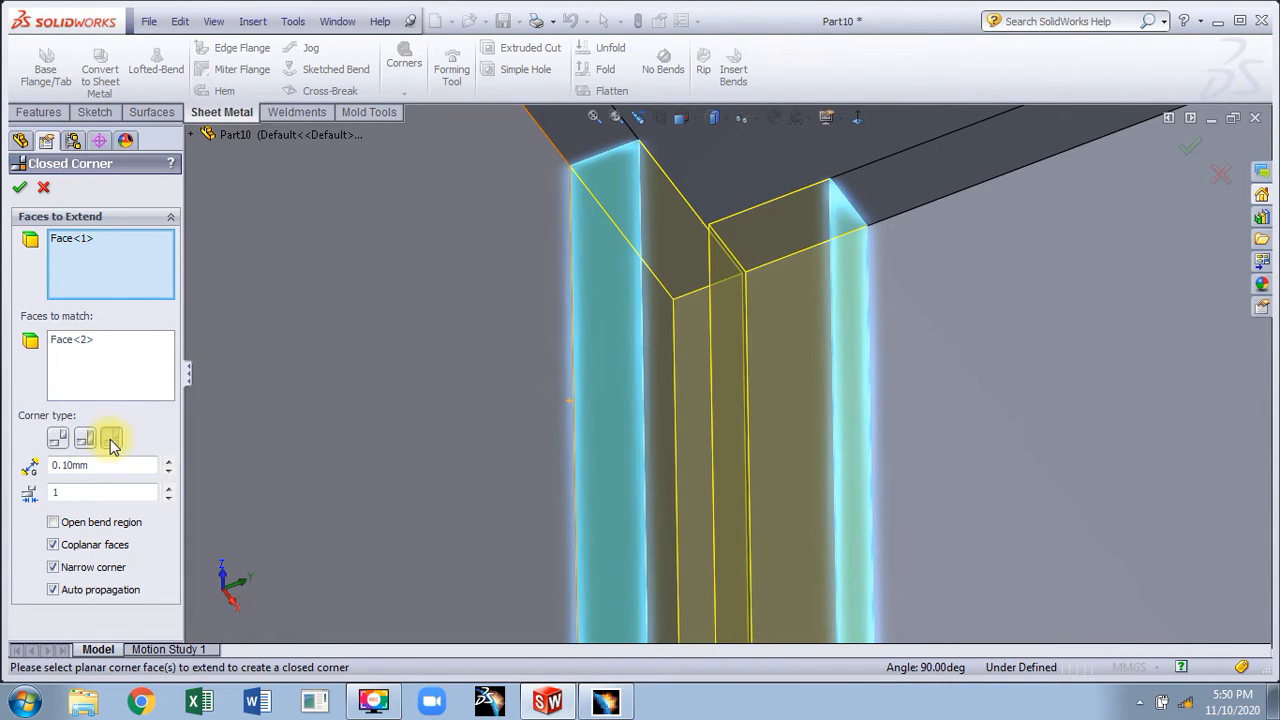
{"action": "left_click", "coordinate": [111, 441]}
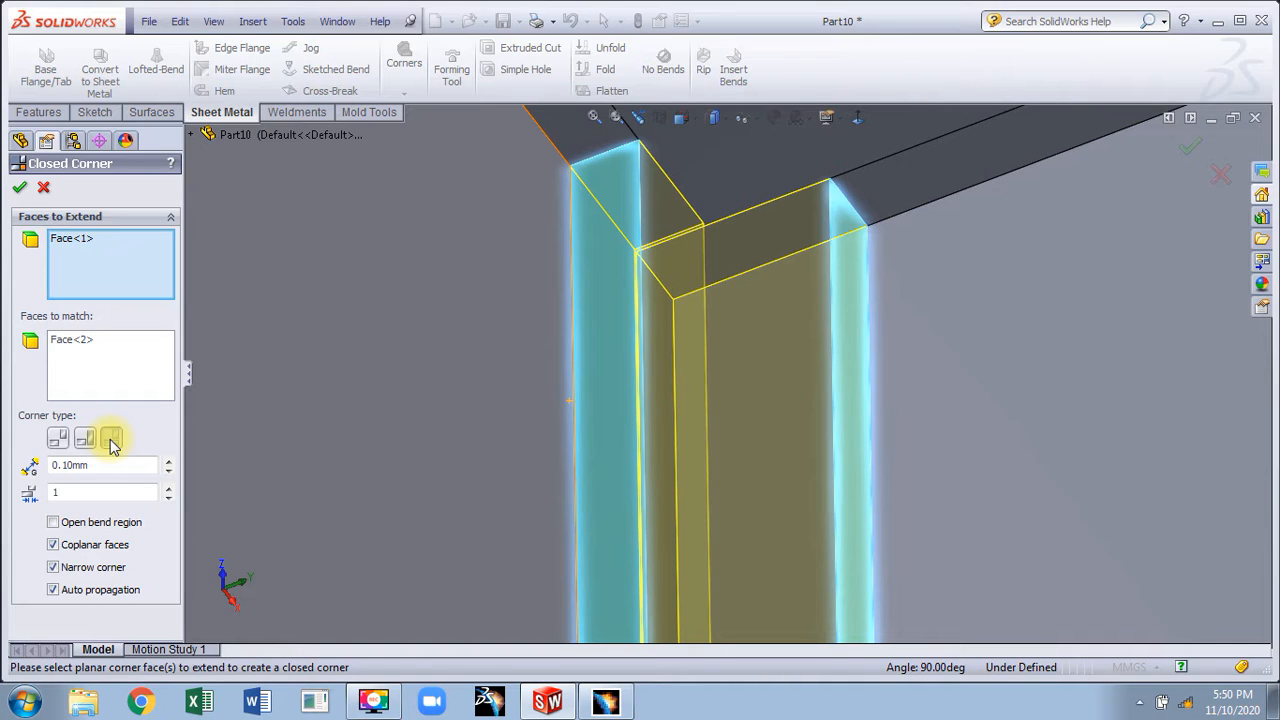
{"action": "left_click_drag", "start_coordinate": [97, 466], "coordinate": [8, 470]}
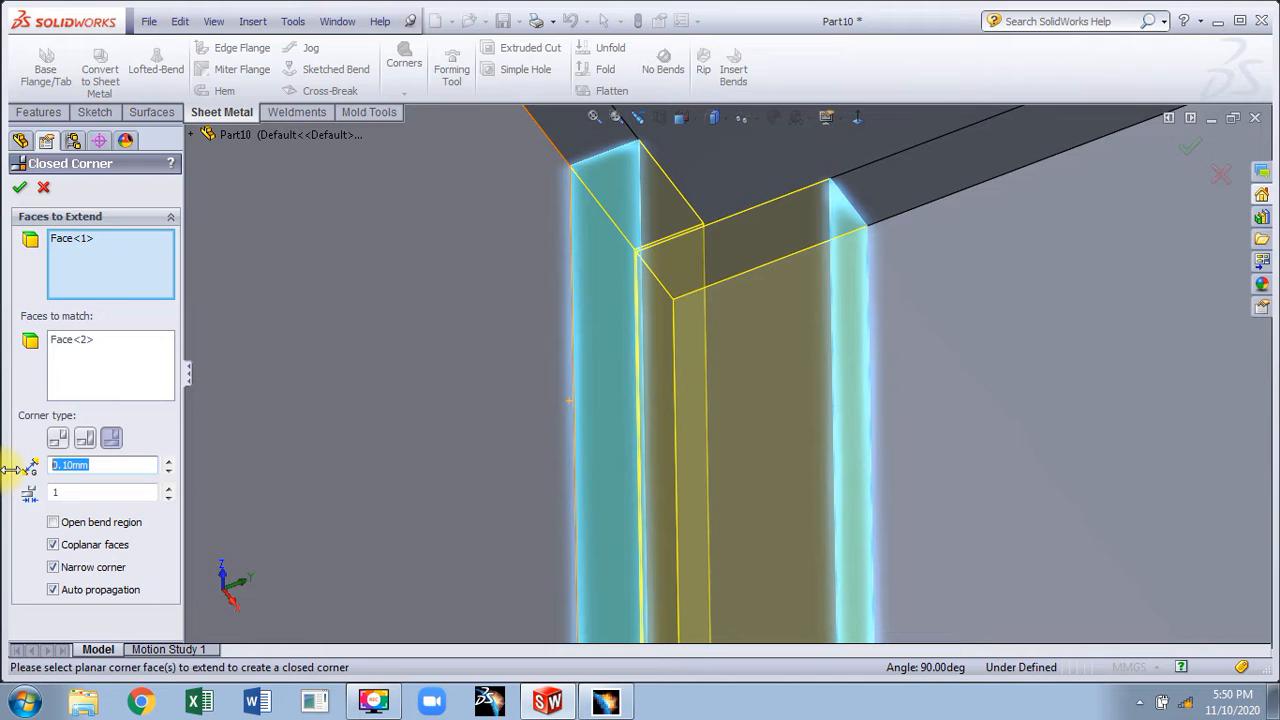
{"action": "left_click", "coordinate": [19, 187]}
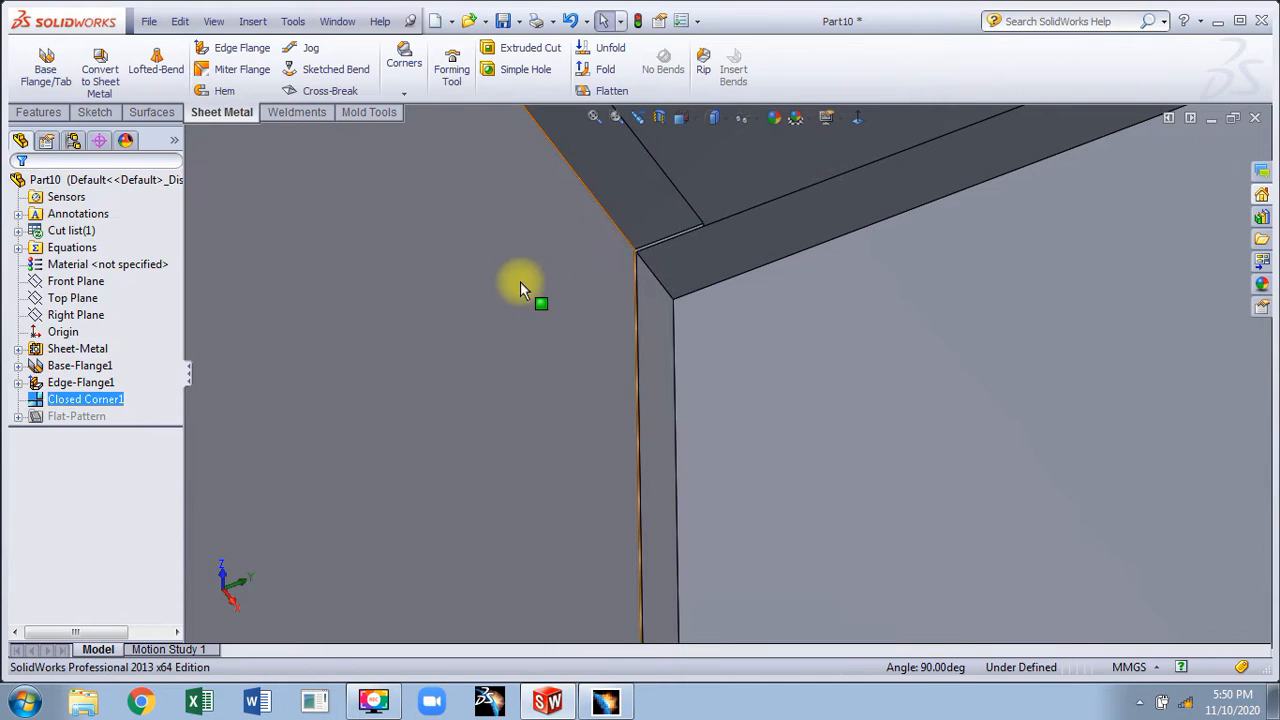
- Turn off the reflective RealView display while inspecting the closed corner and the opening at its bends
{"action": "middle_click_drag", "start_coordinate": [520, 290], "coordinate": [623, 434]}
{"action": "middle_click_drag", "start_coordinate": [803, 509], "coordinate": [797, 298]}
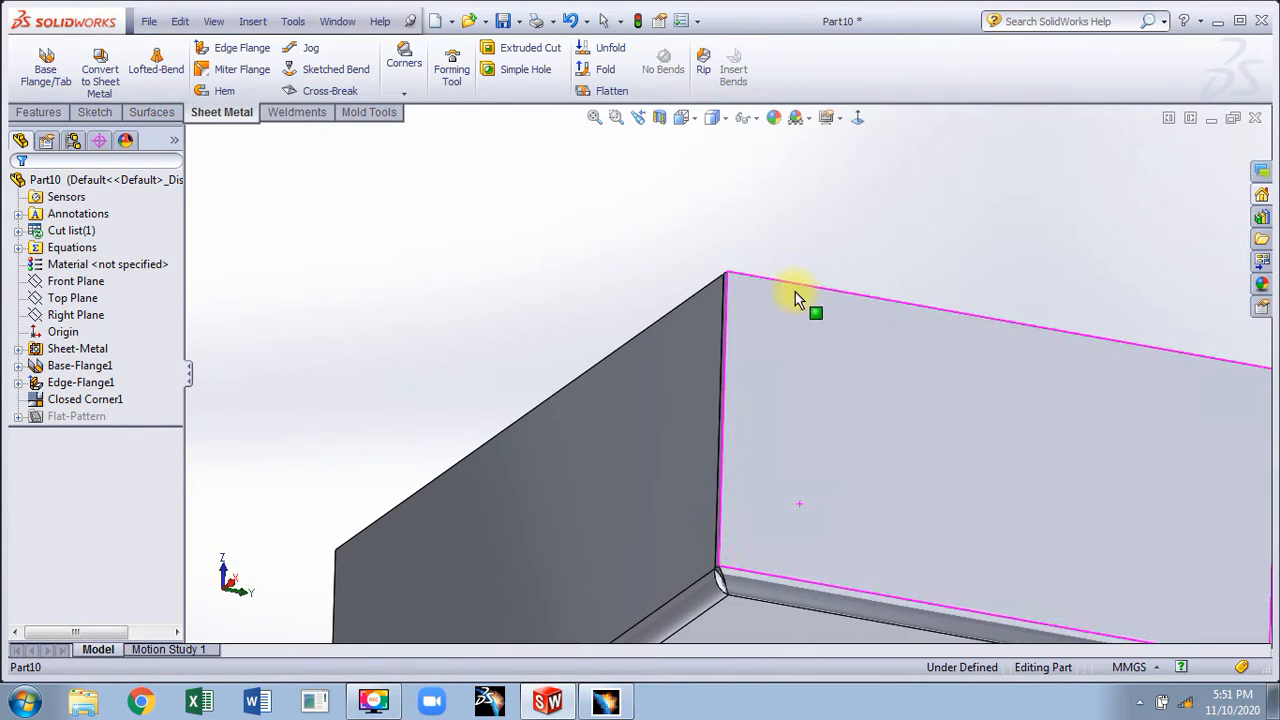
{"action": "scroll", "coordinate": [736, 578], "scroll_direction": "down", "scroll_amount": 8}
{"action": "middle_click_drag", "start_coordinate": [680, 499], "coordinate": [694, 452]}
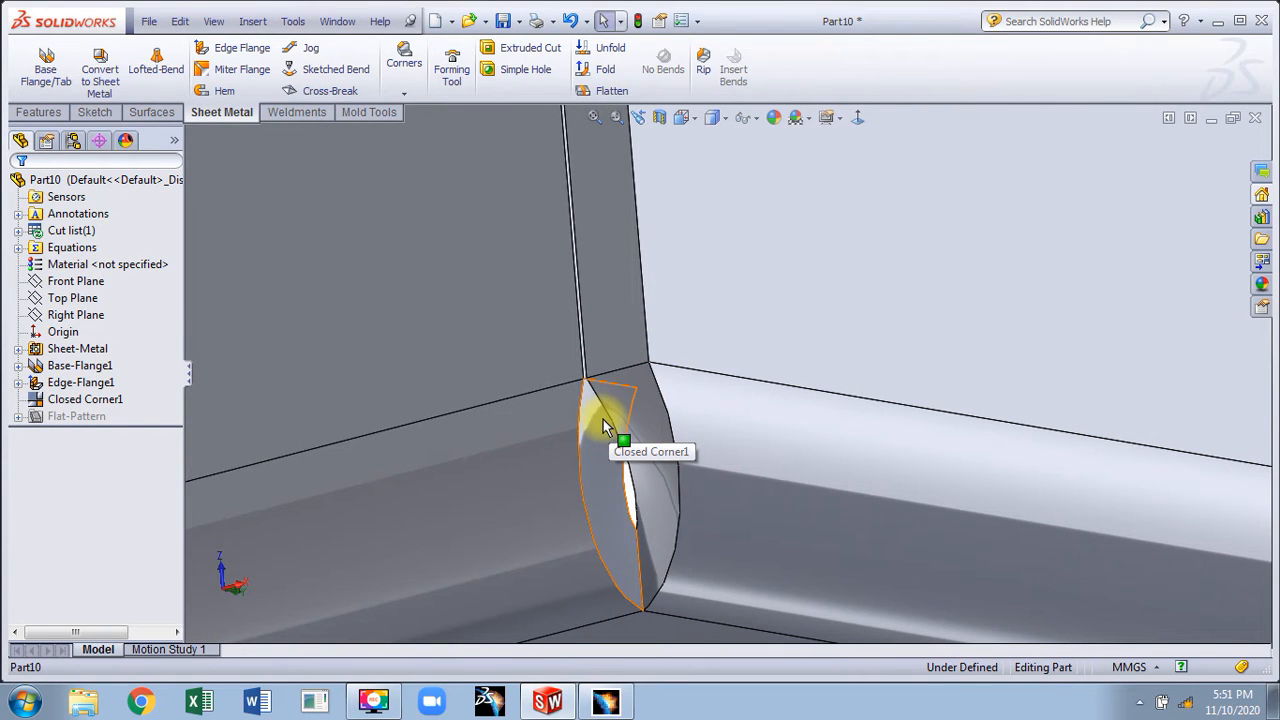
{"action": "left_click", "coordinate": [822, 120]}
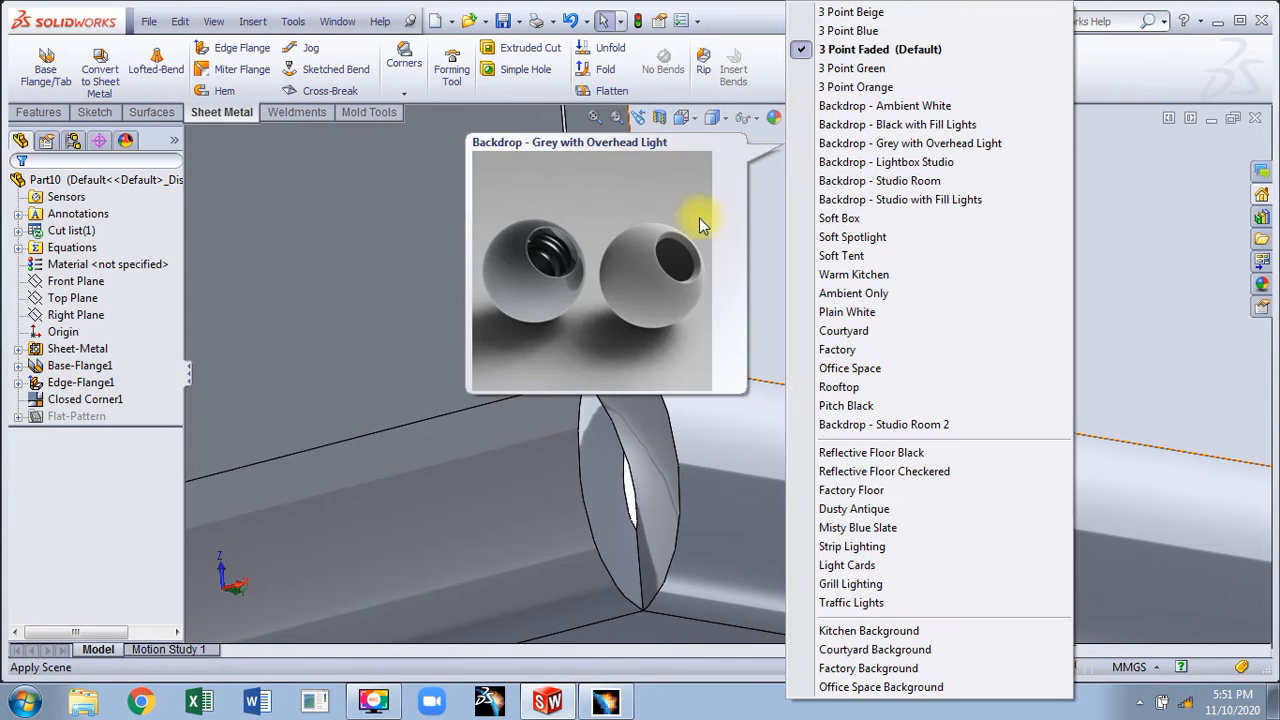
{"action": "left_click", "coordinate": [943, 197]}
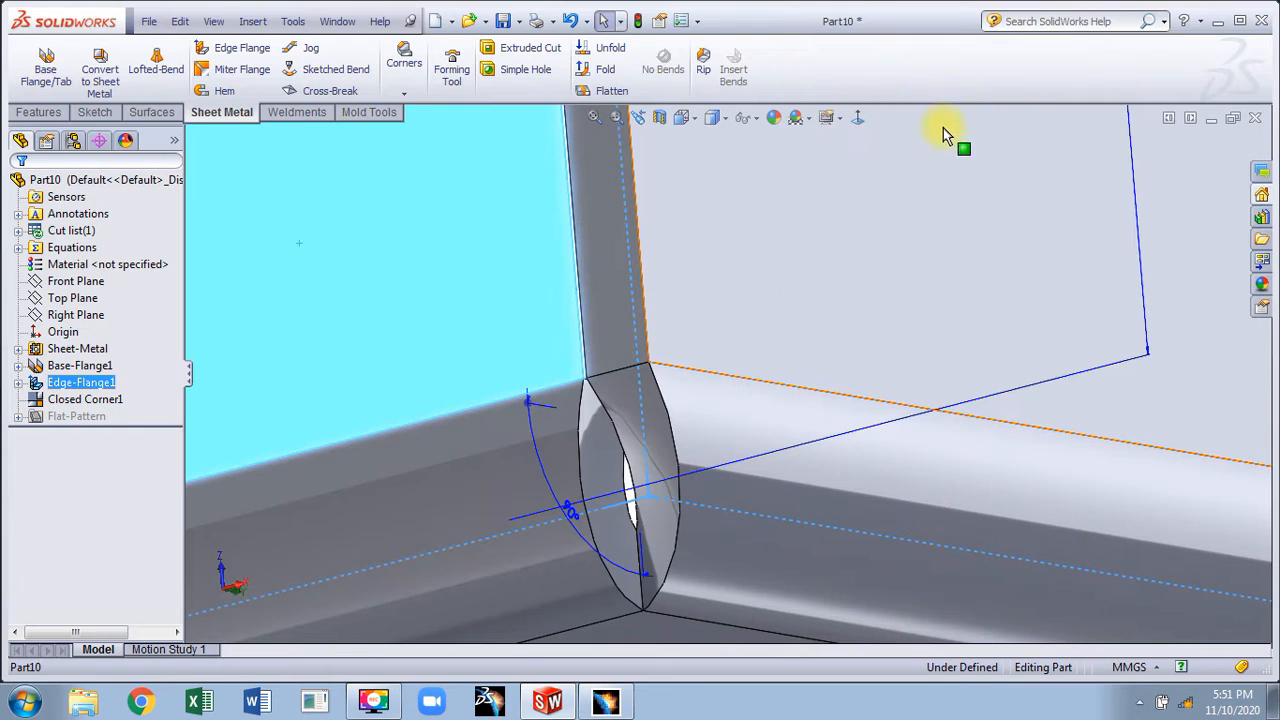
{"action": "left_click", "coordinate": [845, 121]}
{"action": "left_click", "coordinate": [864, 140]}
{"action": "scroll", "coordinate": [601, 453], "scroll_direction": "up", "scroll_amount": 7}
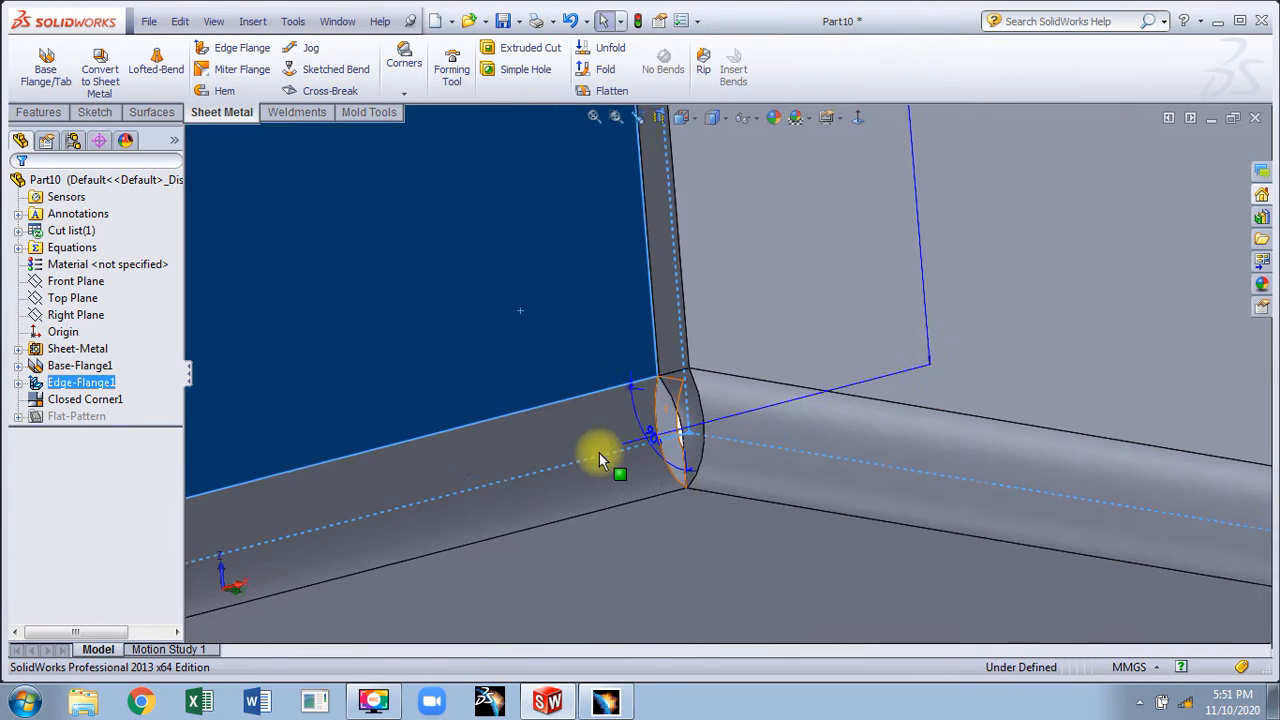
{"action": "scroll", "coordinate": [608, 459], "scroll_direction": "up", "scroll_amount": 3}
{"action": "left_click", "coordinate": [954, 587]}
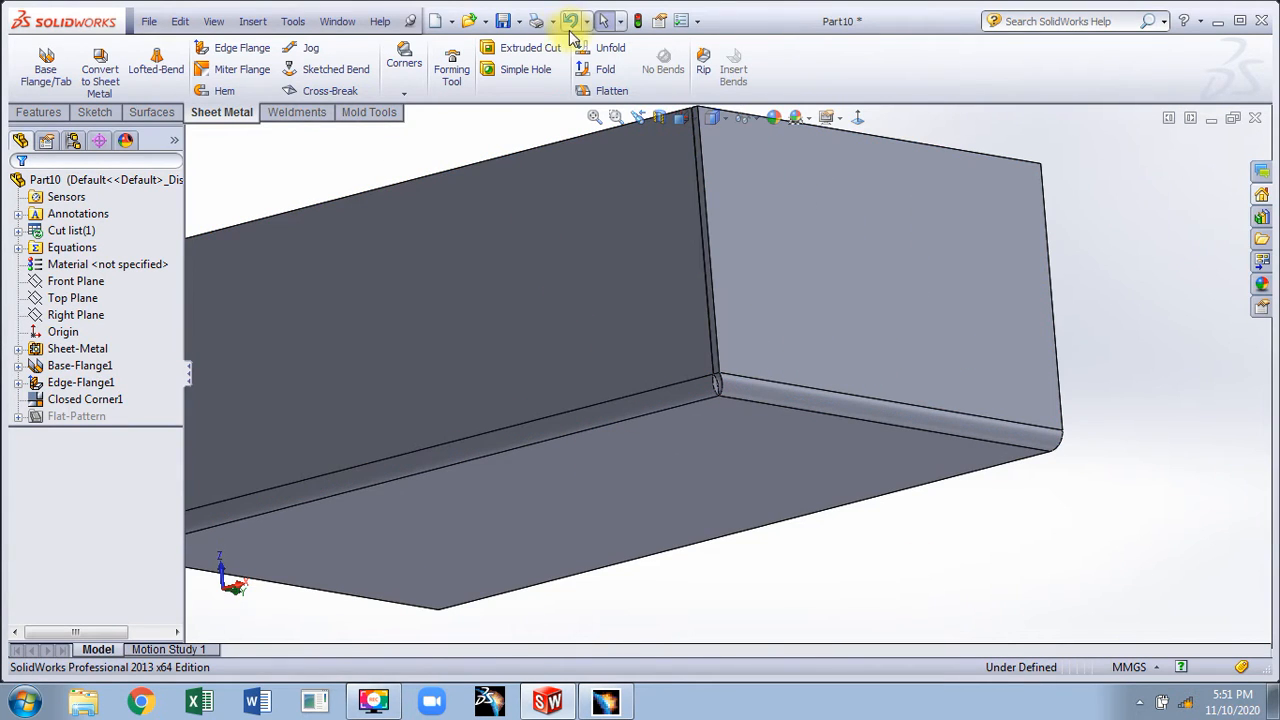
- Undo the closed corner between the two edge flanges
{"action": "left_click", "coordinate": [567, 20]}
{"action": "left_click", "coordinate": [404, 66]}
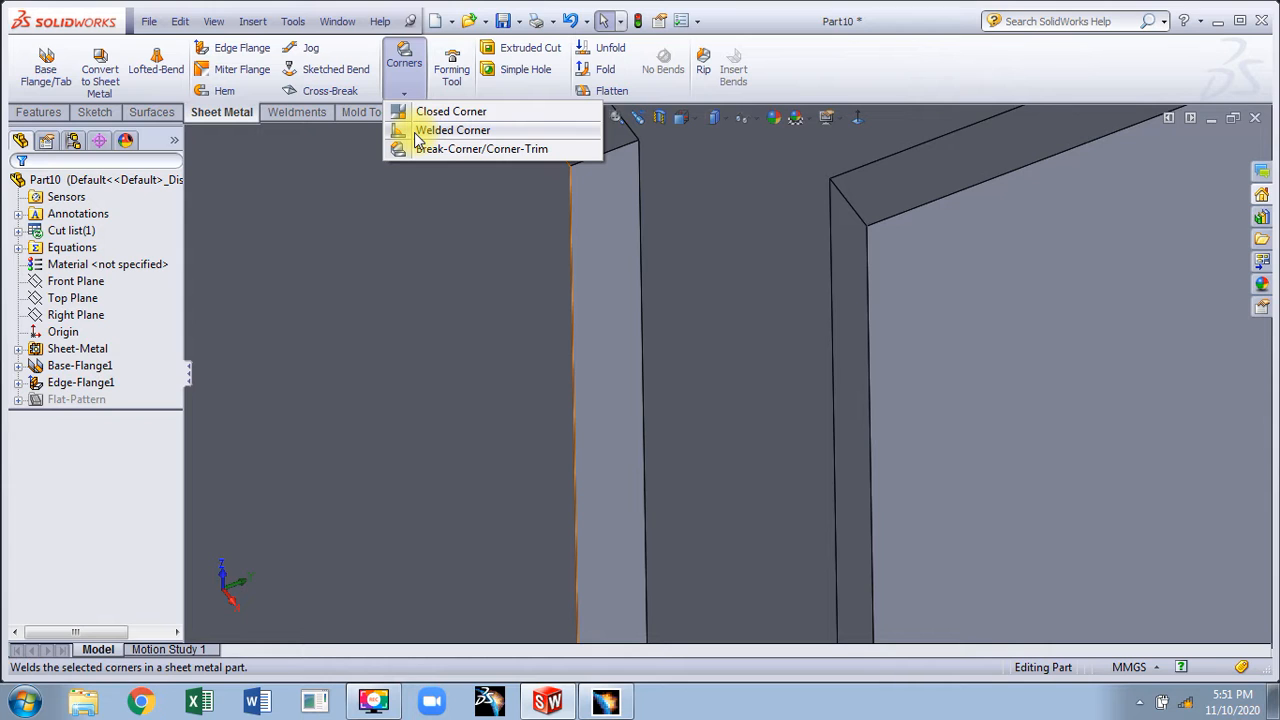
{"action": "left_click", "coordinate": [696, 300]}
{"action": "middle_click_drag", "start_coordinate": [696, 290], "coordinate": [727, 233]}
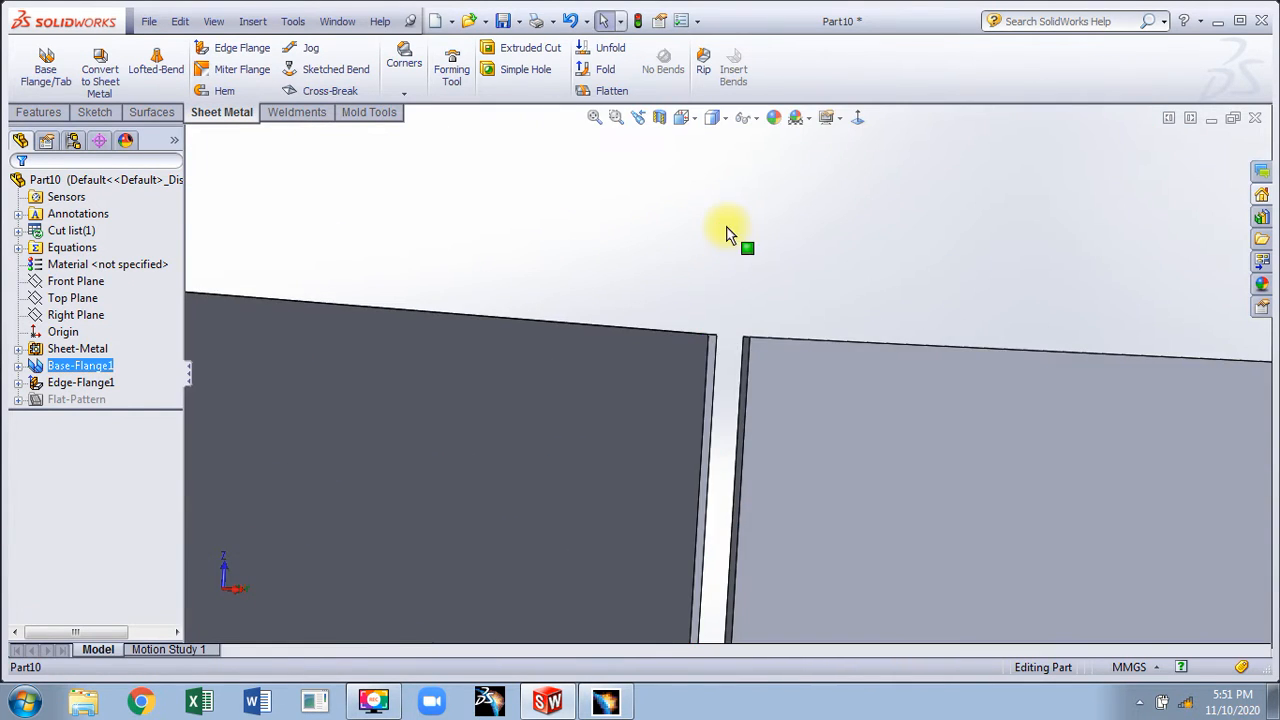
- Set up a welded corner on the vertical end face of one edge flange, facing the gap to the adjacent flange
{"action": "left_click", "coordinate": [727, 228]}
{"action": "scroll", "coordinate": [757, 385], "scroll_direction": "up", "scroll_amount": 5}
{"action": "scroll", "coordinate": [752, 410], "scroll_direction": "down", "scroll_amount": 2}
{"action": "middle_click_drag", "start_coordinate": [703, 439], "coordinate": [669, 423]}
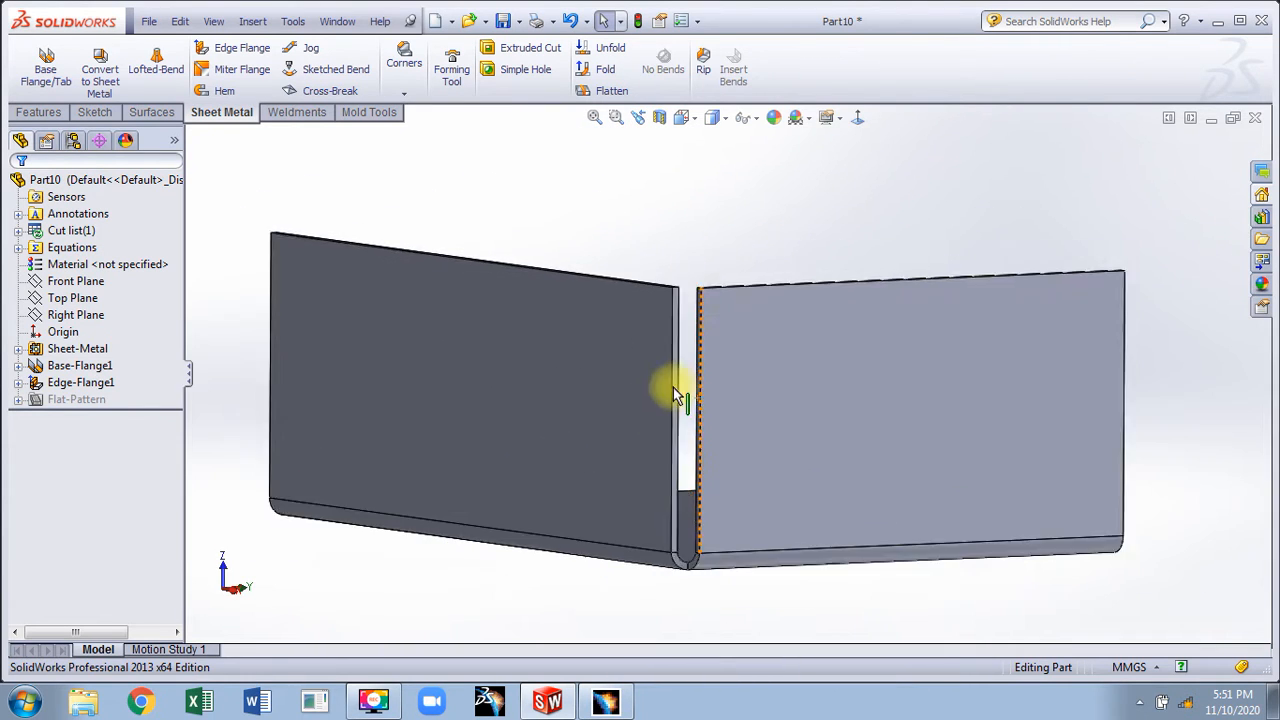
{"action": "scroll", "coordinate": [676, 395], "scroll_direction": "down", "scroll_amount": 4}
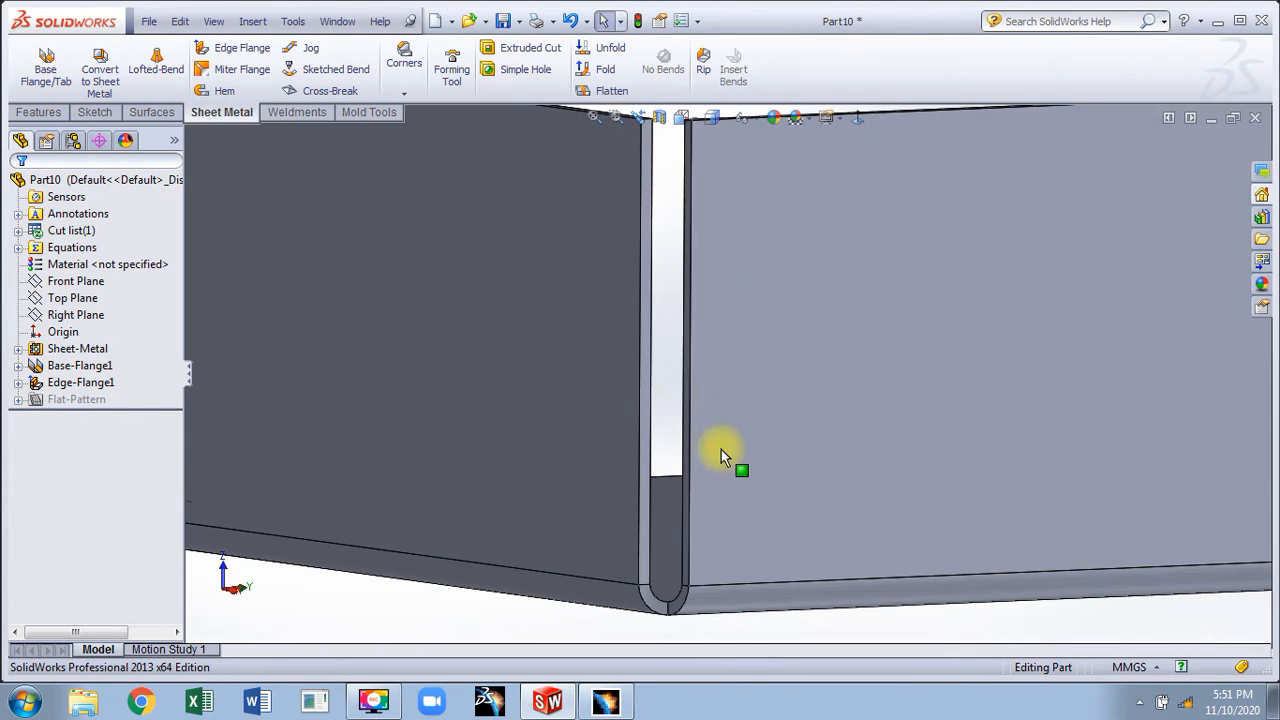
{"action": "left_click", "coordinate": [410, 77]}
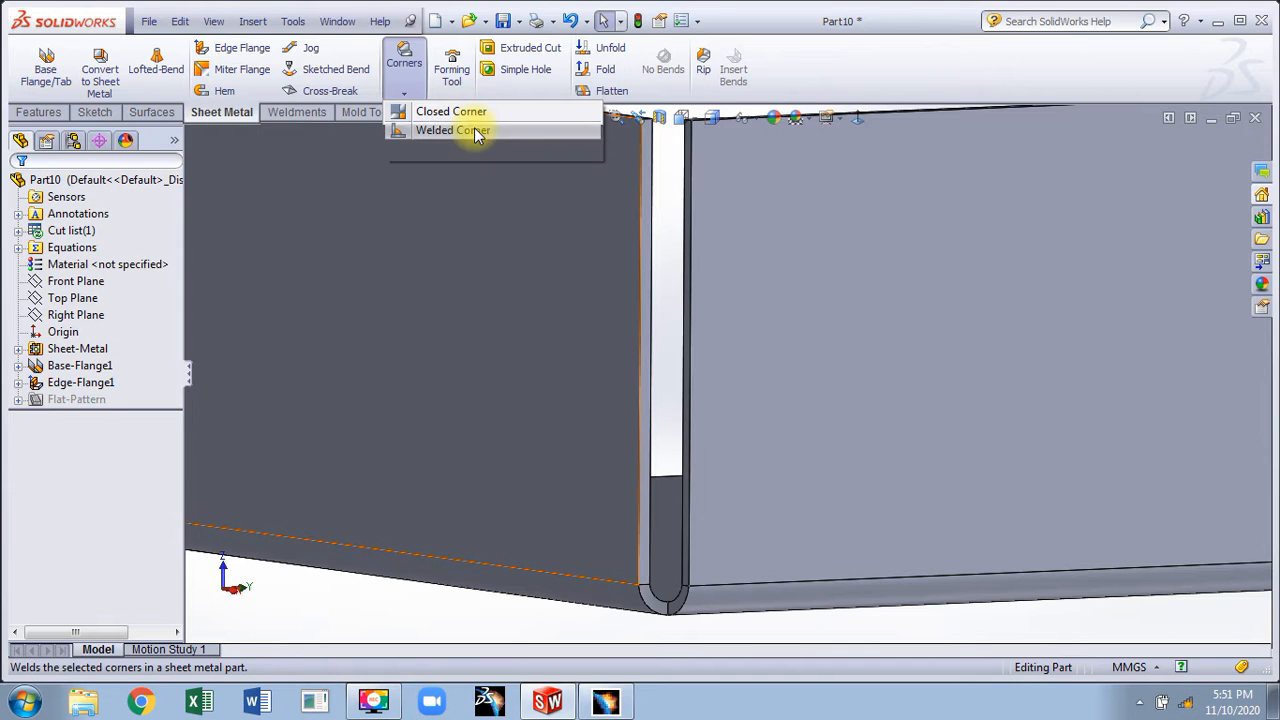
{"action": "left_click", "coordinate": [476, 132]}
{"action": "middle_click_drag", "start_coordinate": [679, 246], "coordinate": [654, 237]}
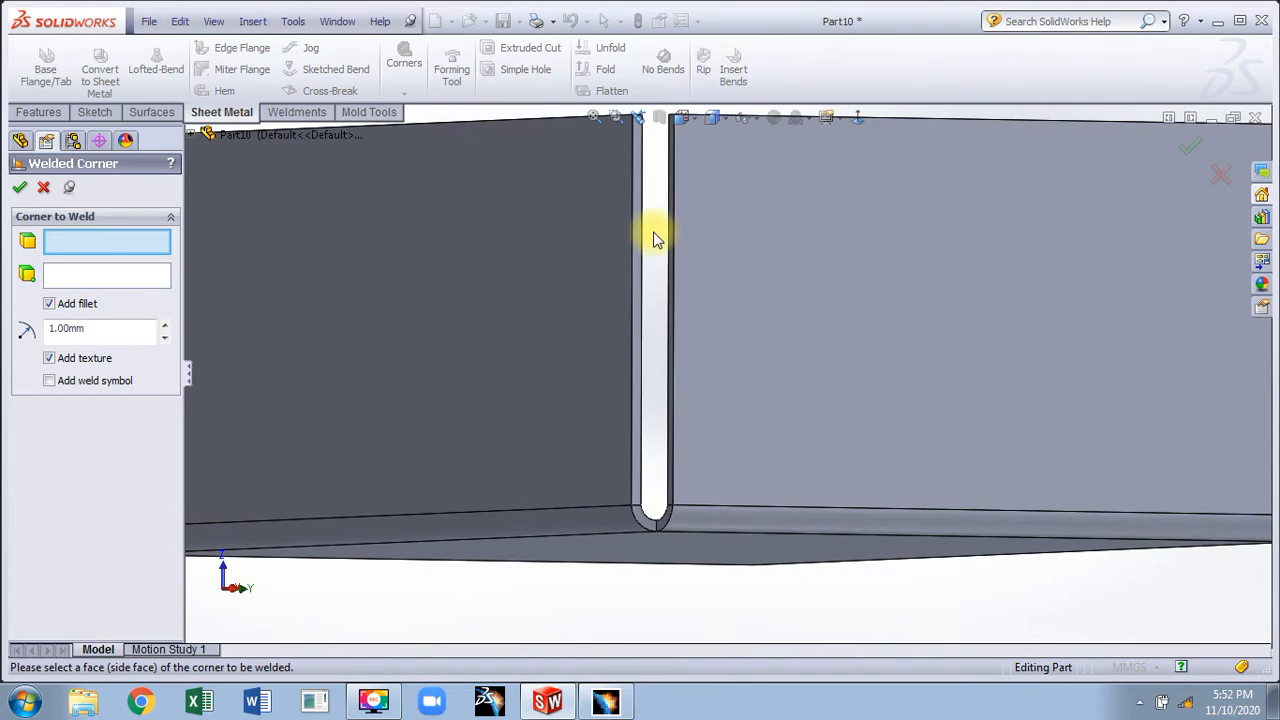
{"action": "left_click", "coordinate": [655, 335]}
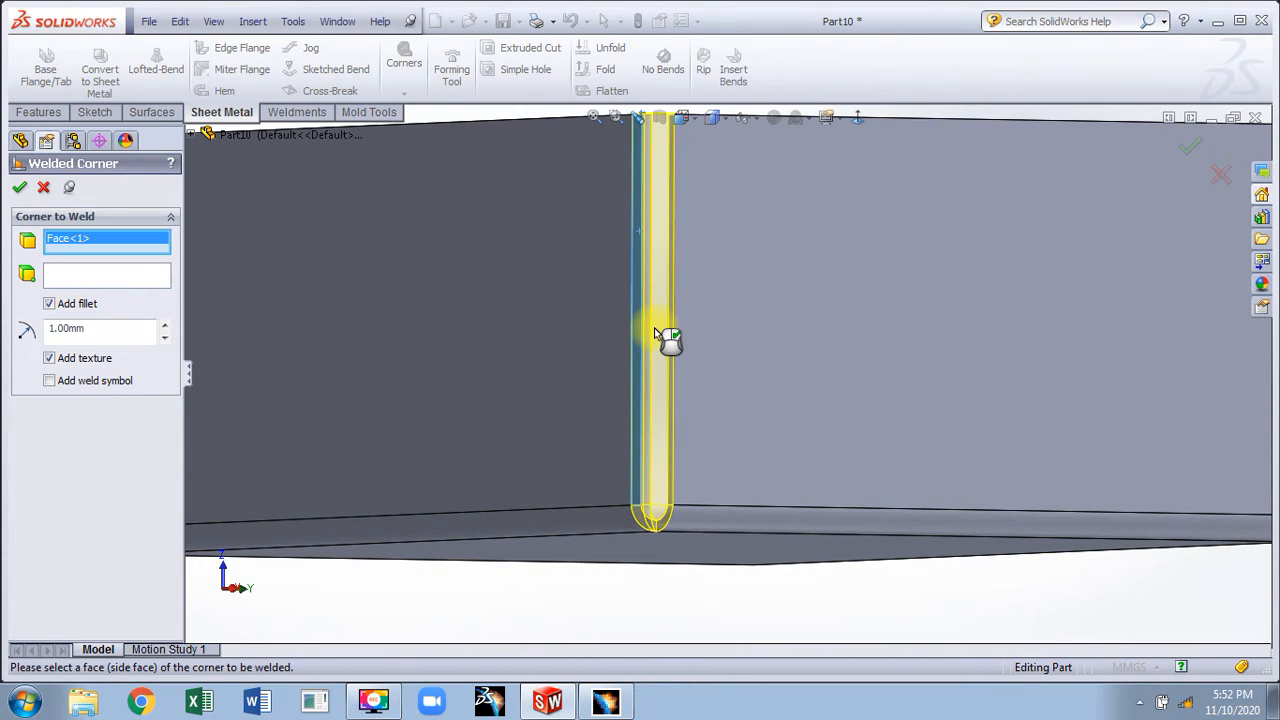
- Set the weld's fillet radius to 3 mm and create the welded corner with fillet and texture enabled
{"action": "scroll", "coordinate": [659, 418], "scroll_direction": "up", "scroll_amount": 5}
{"action": "middle_click_drag", "start_coordinate": [659, 418], "coordinate": [680, 440]}
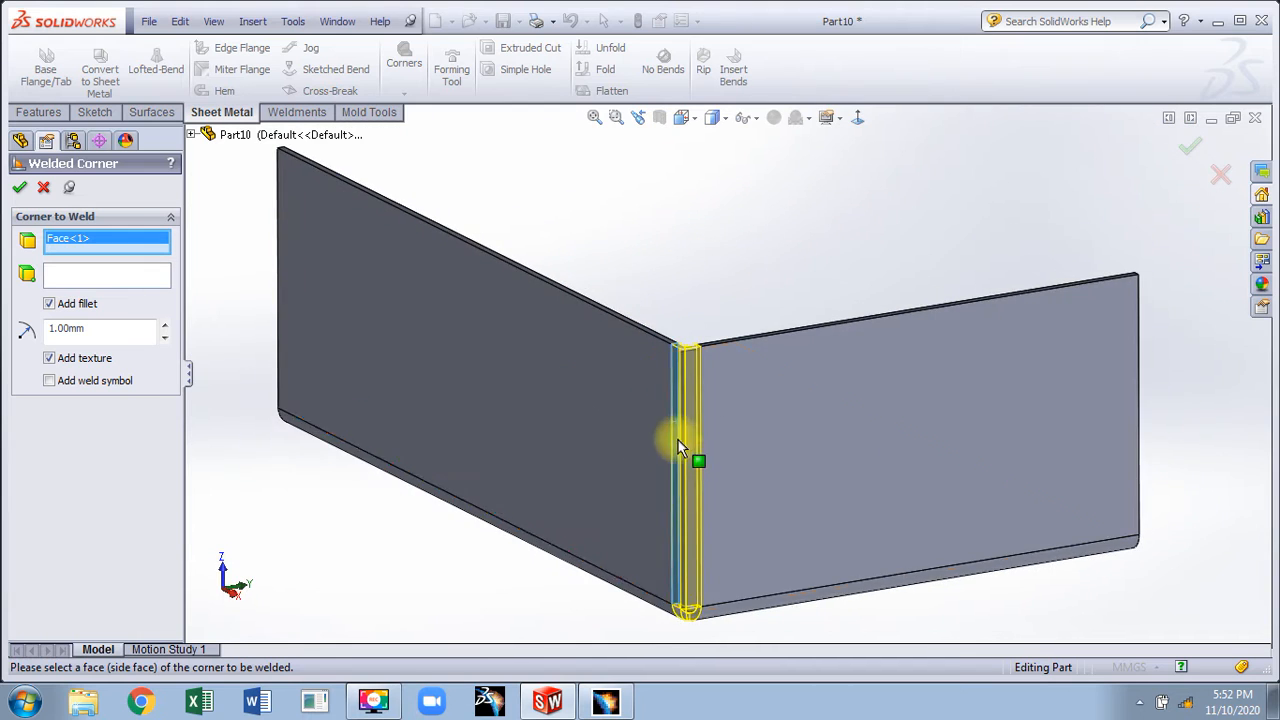
{"action": "scroll", "coordinate": [698, 351], "scroll_direction": "down", "scroll_amount": 5}
{"action": "scroll", "coordinate": [698, 351], "scroll_direction": "down", "scroll_amount": 5}
{"action": "middle_click_drag", "start_coordinate": [696, 365], "coordinate": [694, 363]}
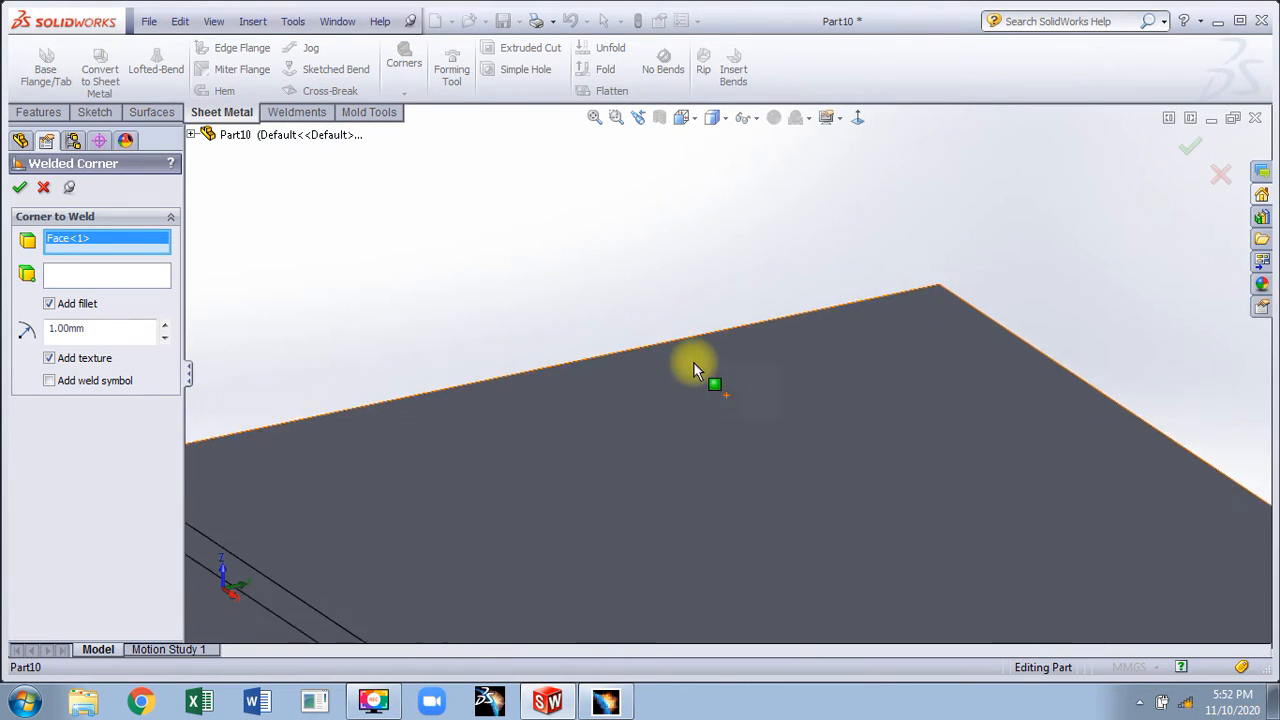
{"action": "scroll", "coordinate": [694, 363], "scroll_direction": "up", "scroll_amount": 5}
{"action": "scroll", "coordinate": [722, 550], "scroll_direction": "down", "scroll_amount": 4}
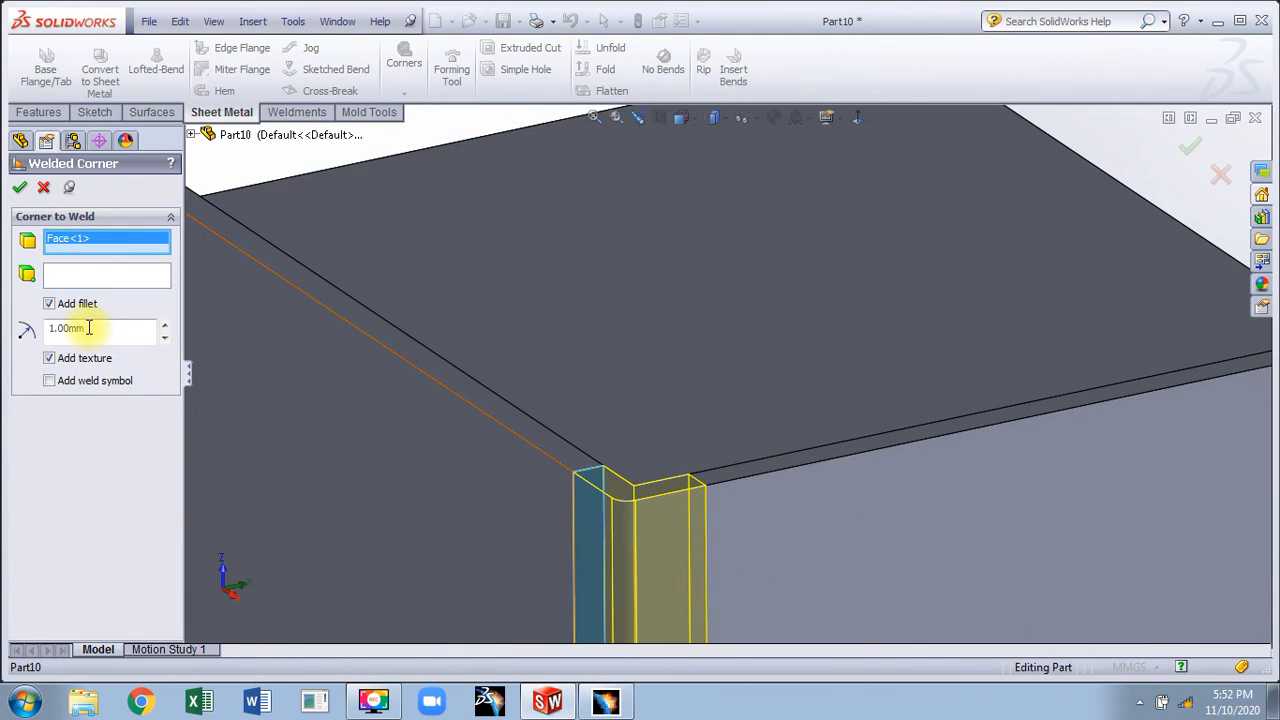
{"action": "left_click_drag", "start_coordinate": [90, 328], "coordinate": [29, 328]}
{"action": "type", "text": "3"}
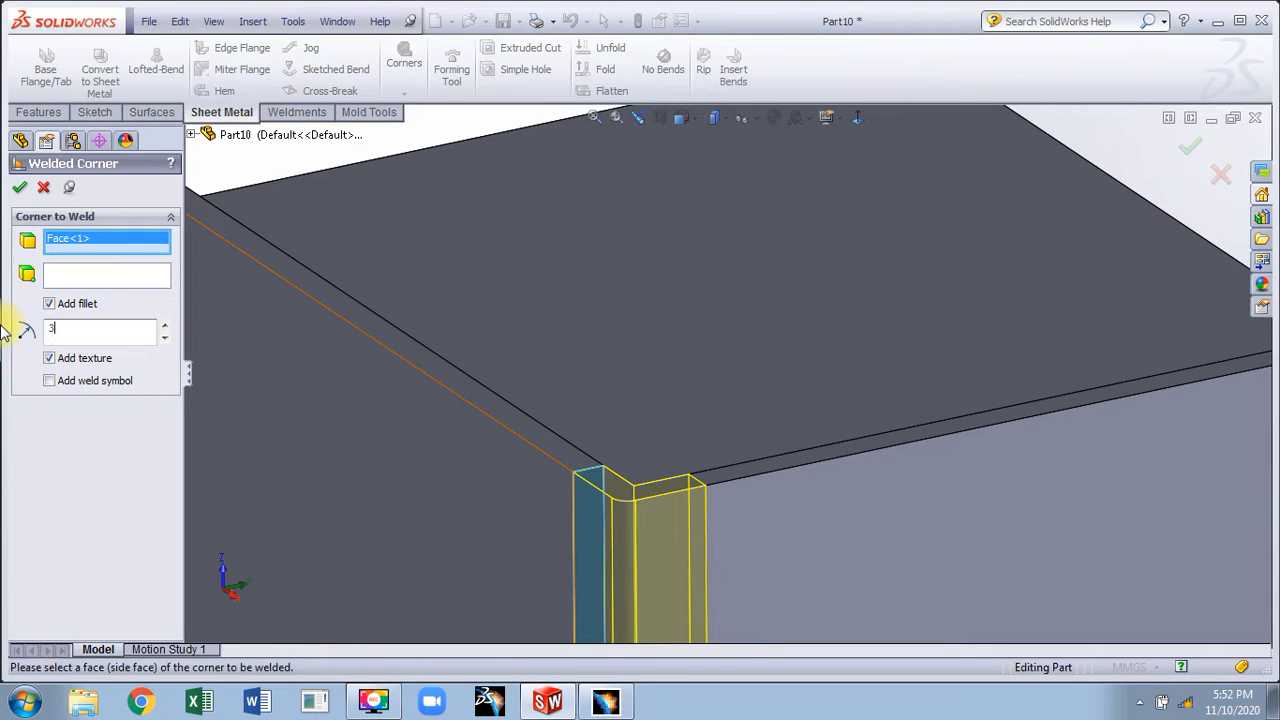
{"action": "scroll", "coordinate": [566, 391], "scroll_direction": "up", "scroll_amount": 4}
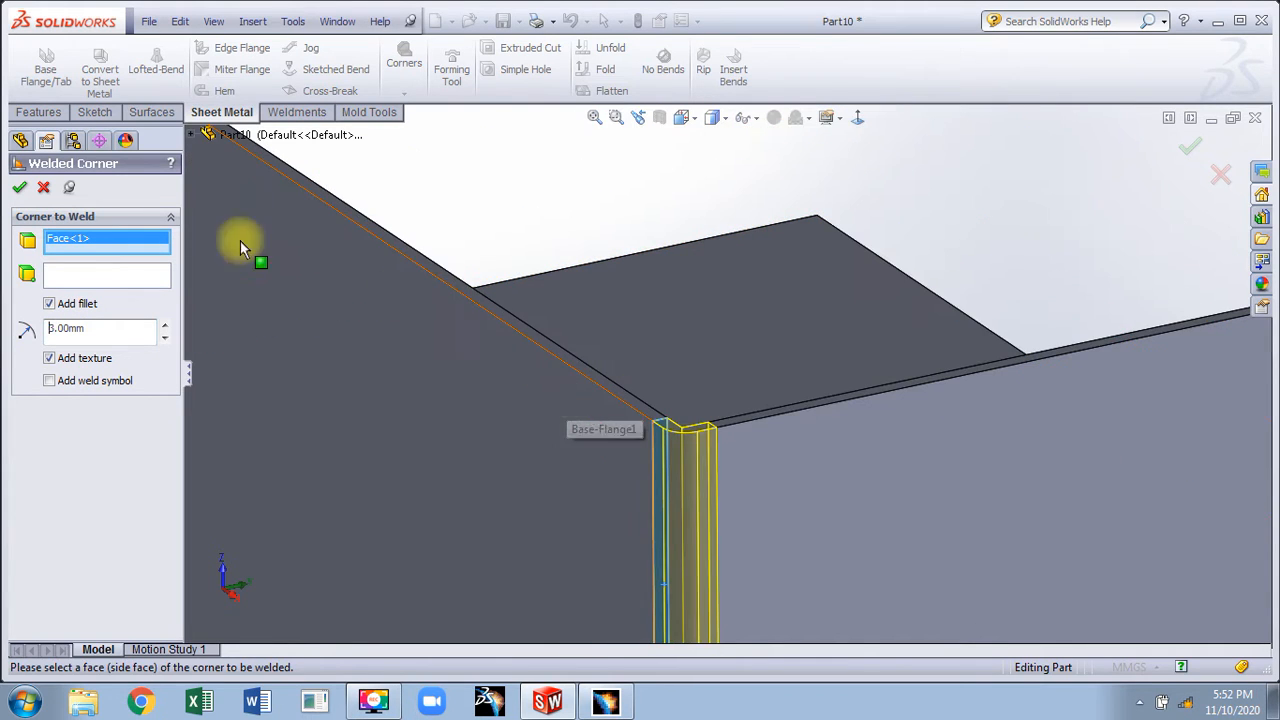
{"action": "left_click", "coordinate": [18, 188]}
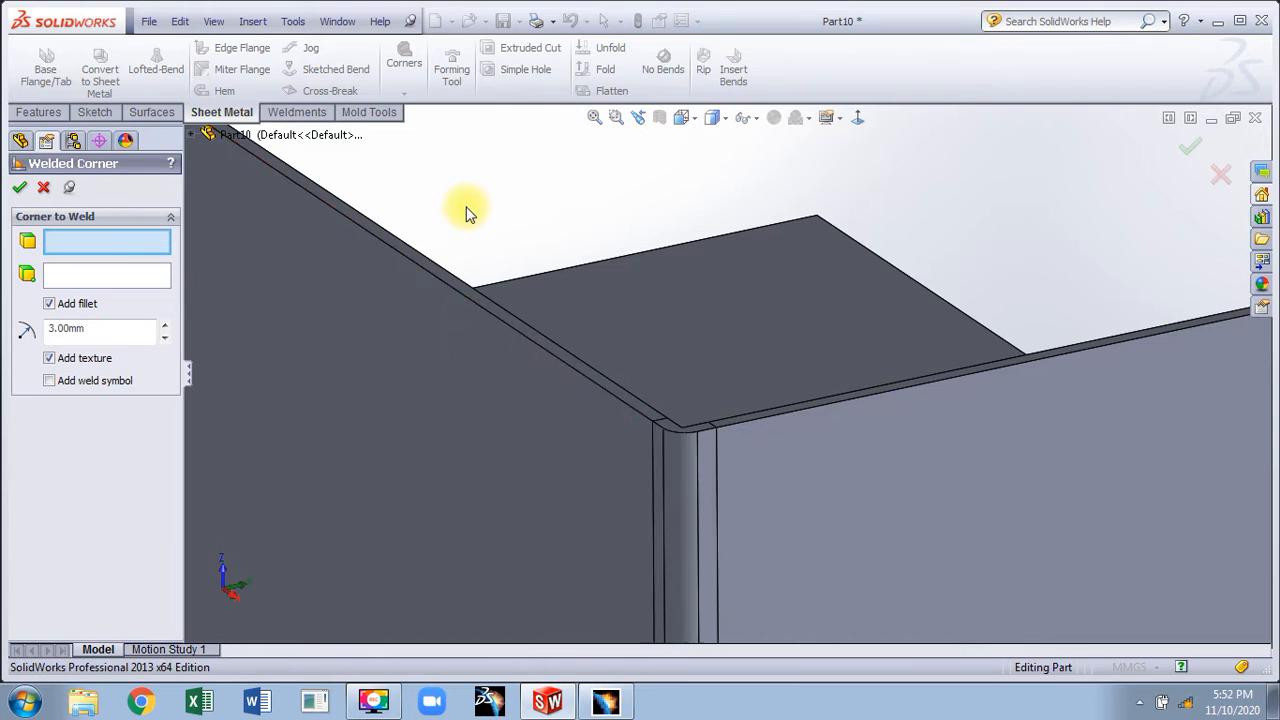
{"action": "left_click", "coordinate": [19, 187]}
- Inspect the welded corner, flatten the part to examine its flat pattern, and return it to the folded state
{"action": "middle_click_drag", "start_coordinate": [598, 355], "coordinate": [790, 345]}
{"action": "scroll", "coordinate": [777, 400], "scroll_direction": "down", "scroll_amount": 5}
{"action": "scroll", "coordinate": [714, 383], "scroll_direction": "up", "scroll_amount": 5}
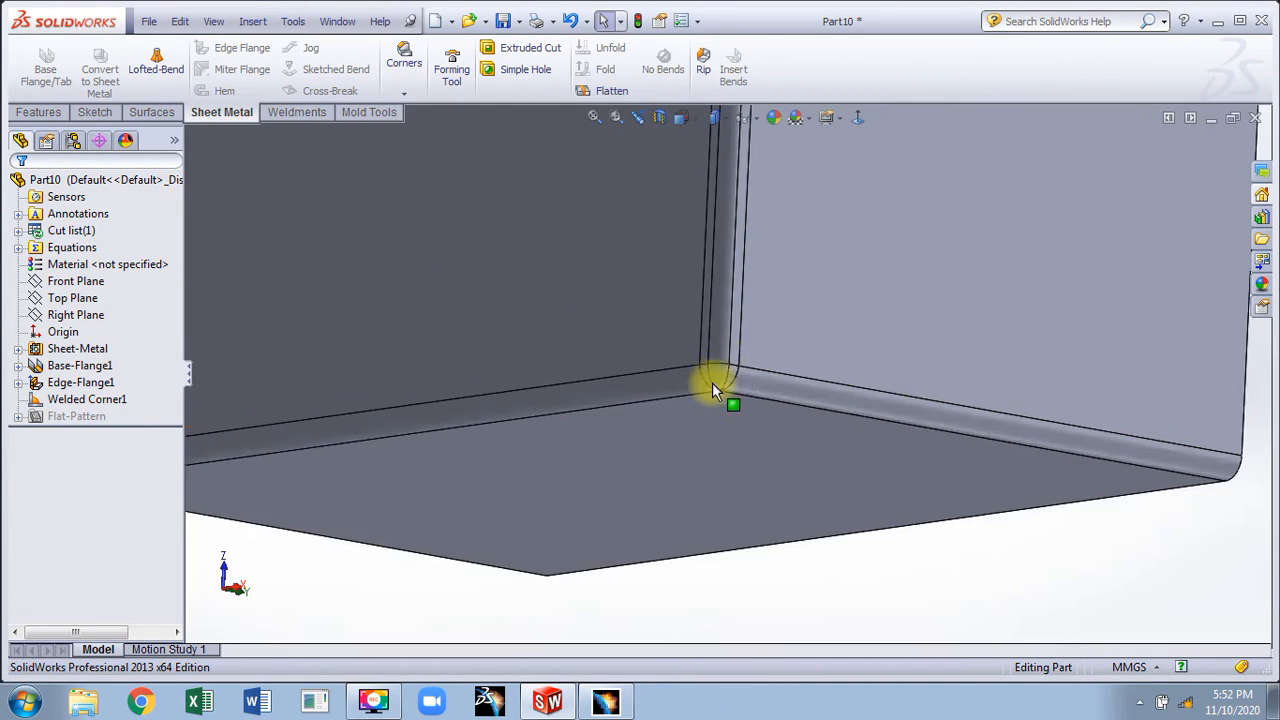
{"action": "middle_click_drag", "start_coordinate": [714, 383], "coordinate": [590, 496]}
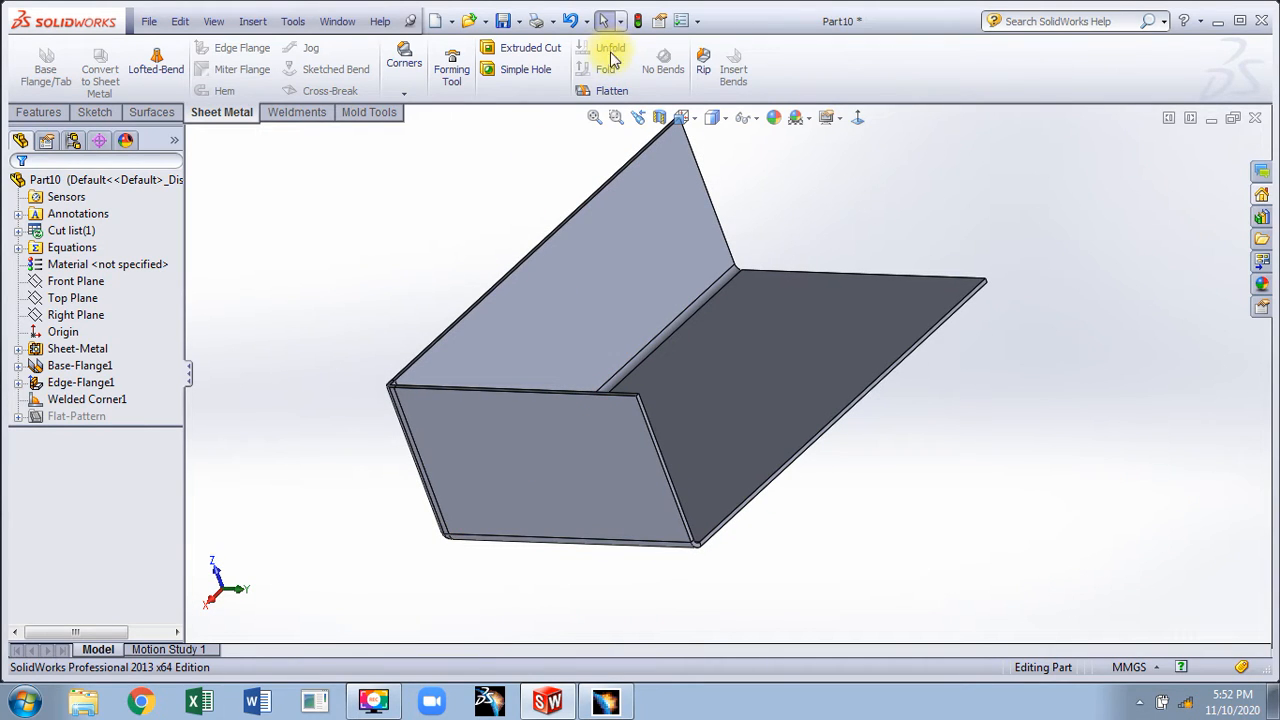
{"action": "left_click", "coordinate": [607, 93]}
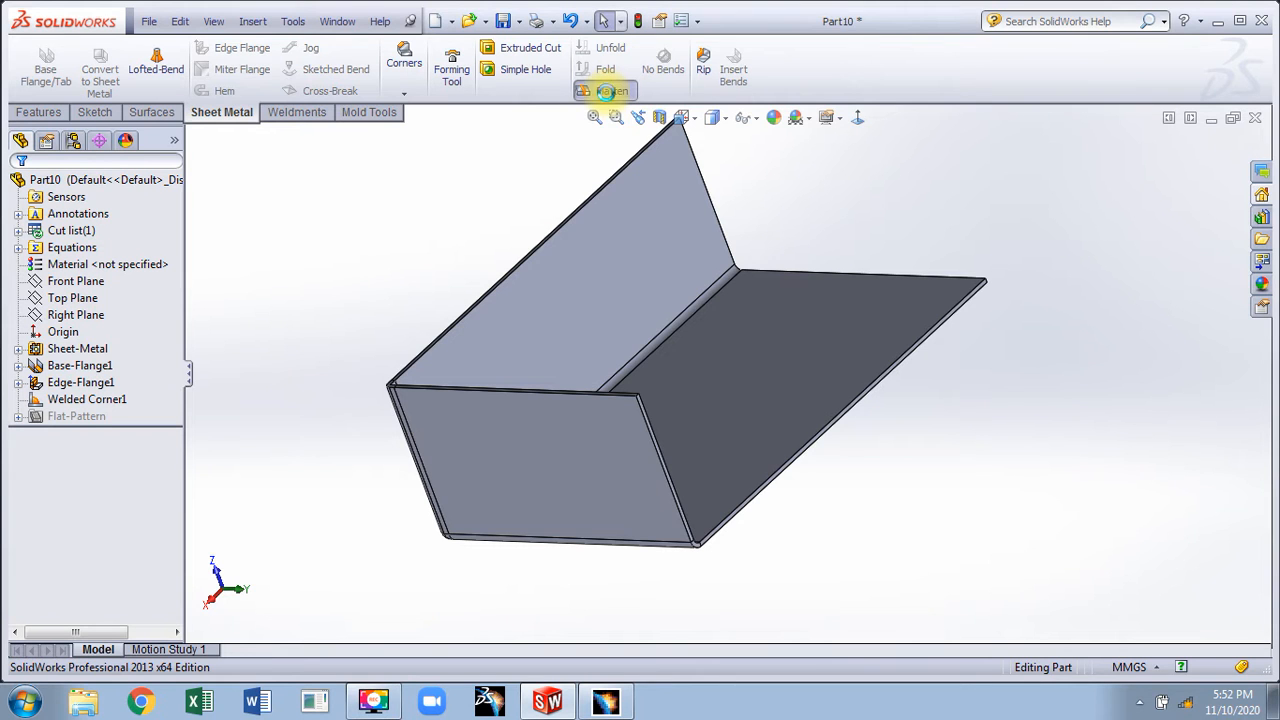
{"action": "middle_click_drag", "start_coordinate": [484, 366], "coordinate": [436, 625]}
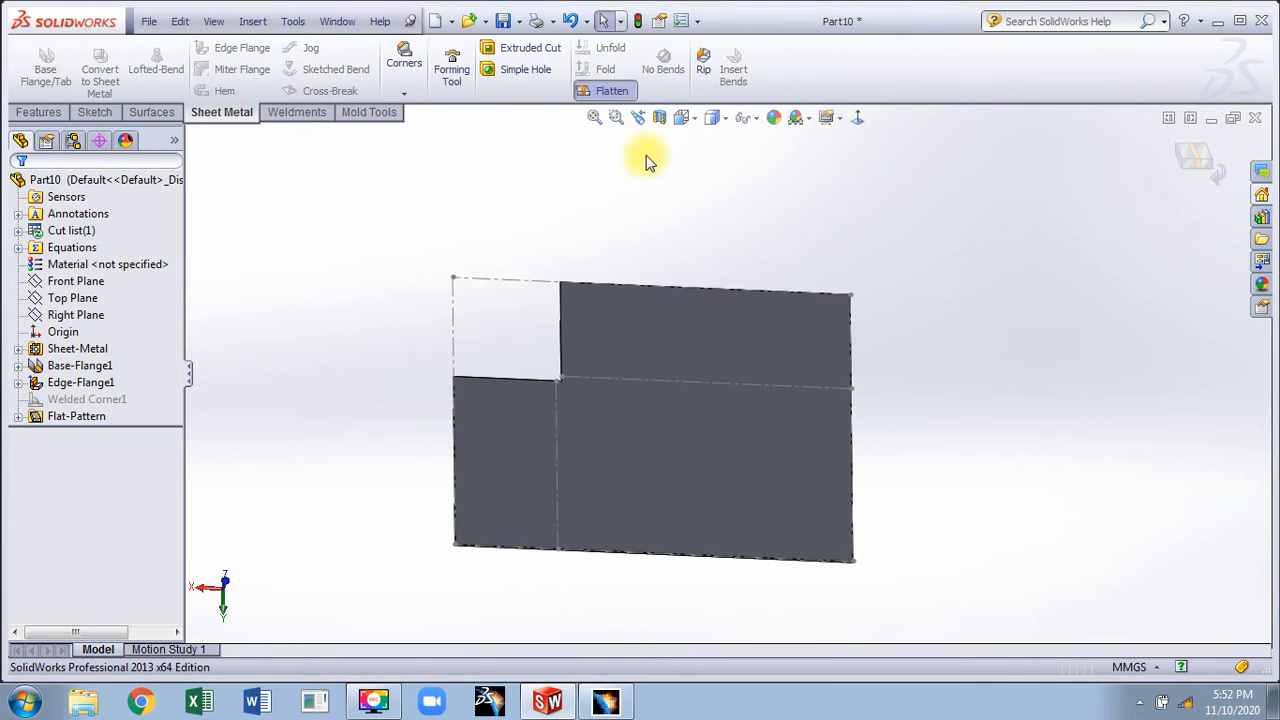
{"action": "left_click", "coordinate": [606, 92]}
{"action": "left_click", "coordinate": [1193, 165]}
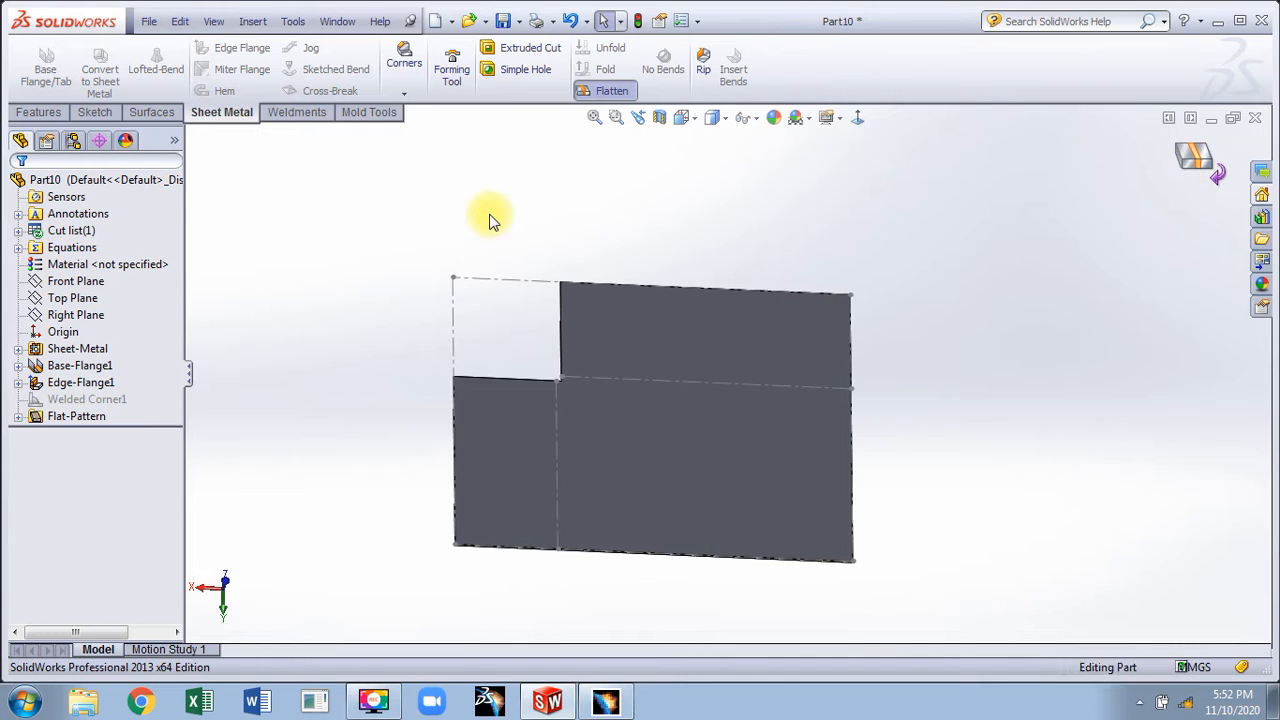
{"action": "middle_click_drag", "start_coordinate": [601, 393], "coordinate": [789, 452]}
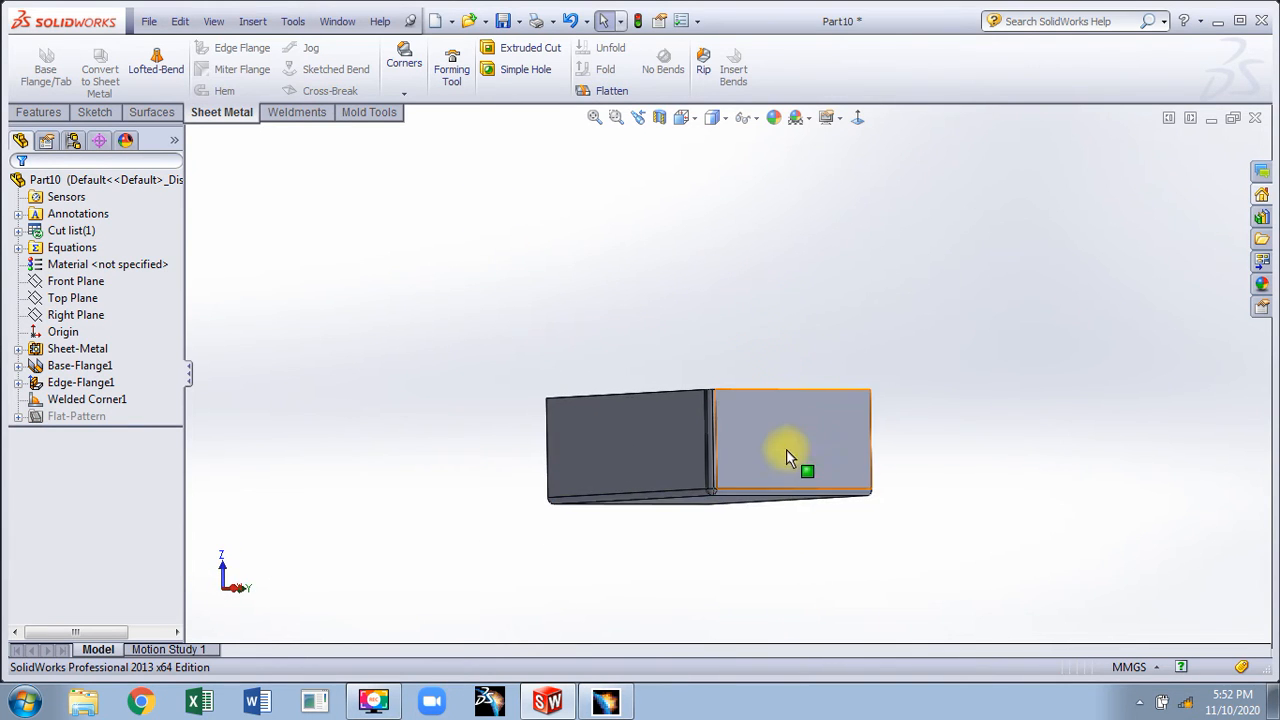
{"action": "scroll", "coordinate": [776, 487], "scroll_direction": "down", "scroll_amount": 1}
{"action": "scroll", "coordinate": [702, 355], "scroll_direction": "down", "scroll_amount": 1}
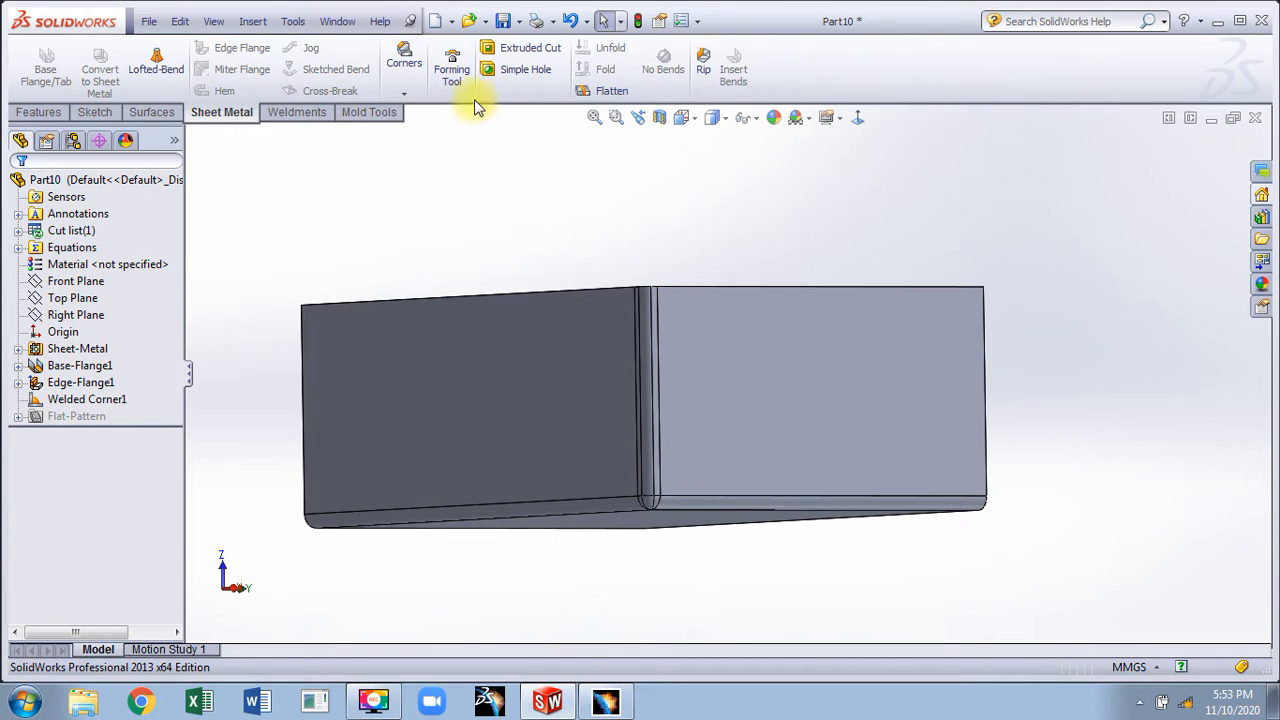
- Undo the flat pattern changes and the welded corner between the two edge flanges
{"action": "left_click", "coordinate": [575, 22]}
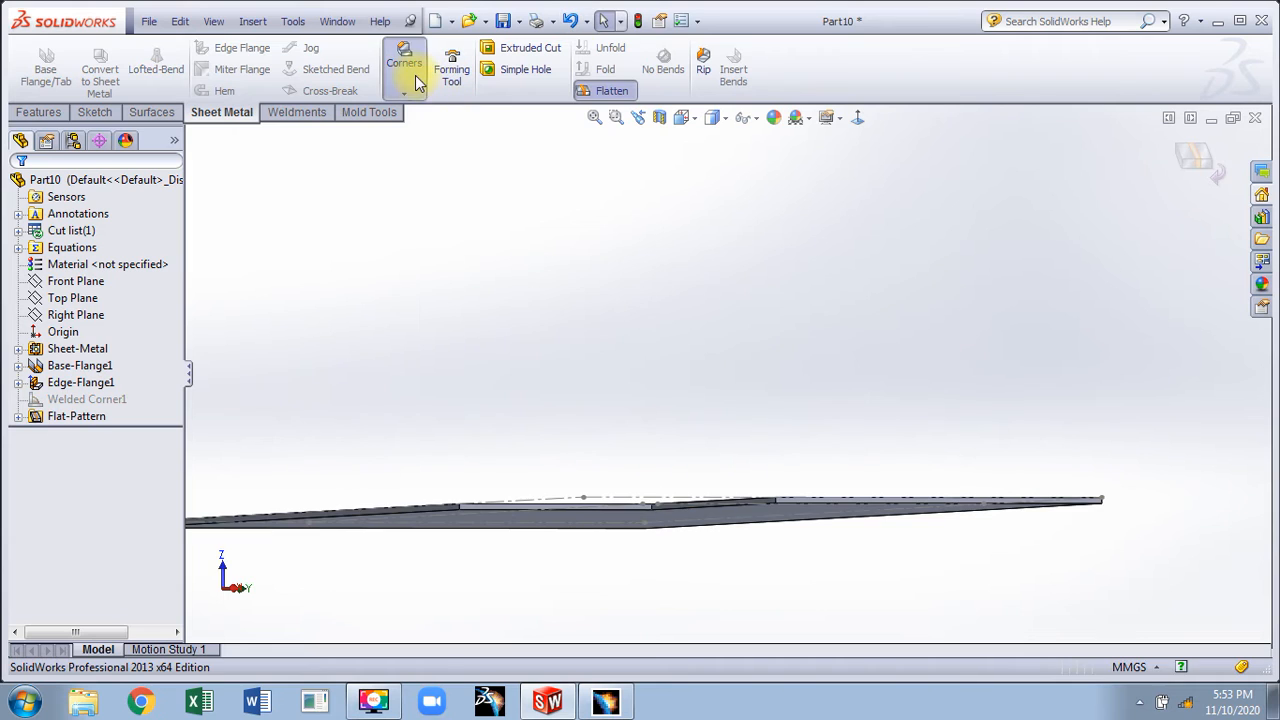
{"action": "left_click", "coordinate": [412, 84]}
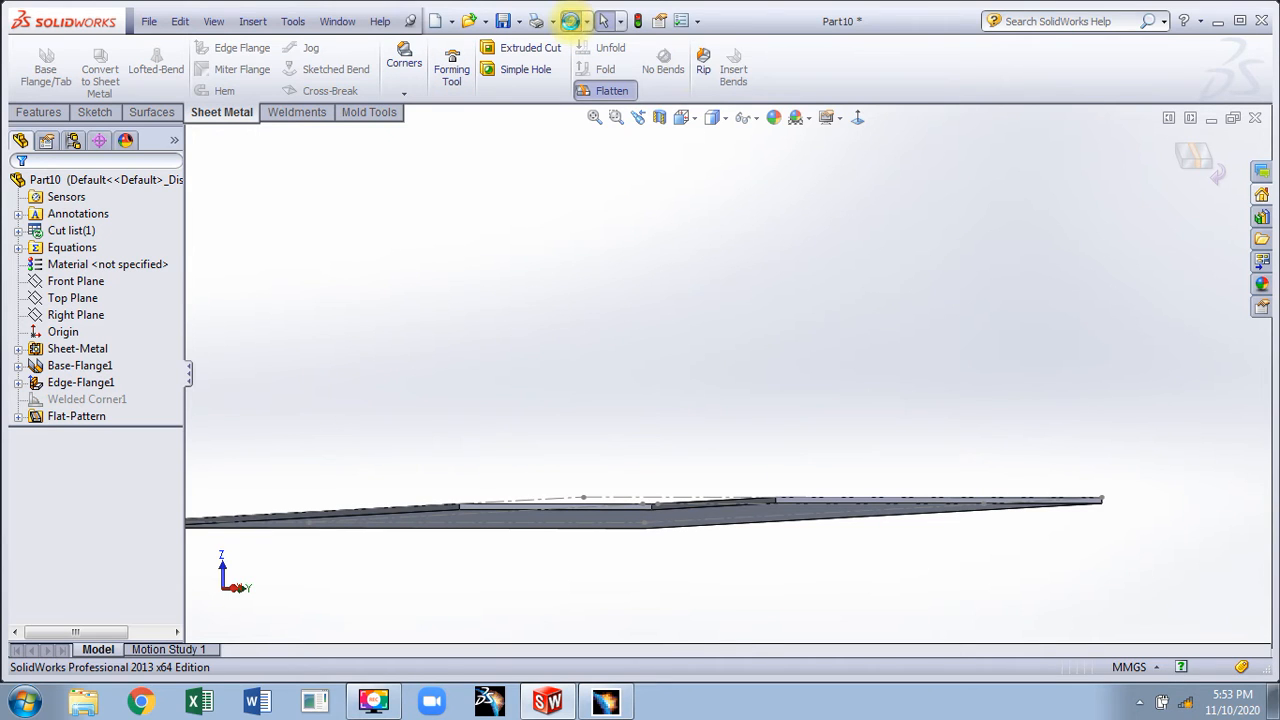
{"action": "left_click", "coordinate": [572, 22]}
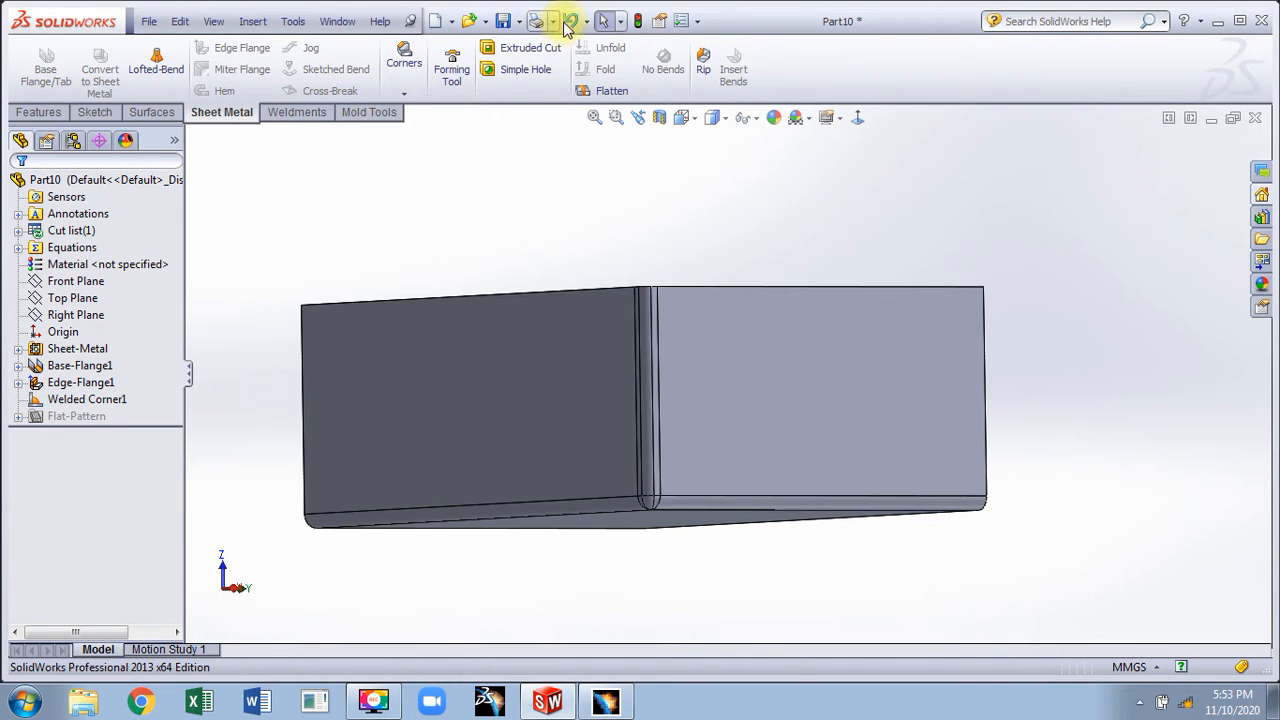
{"action": "left_click", "coordinate": [570, 21]}
- Break both upper corners of one edge flange with 14 mm chamfers by selecting its whole outer face
{"action": "left_click", "coordinate": [404, 65]}
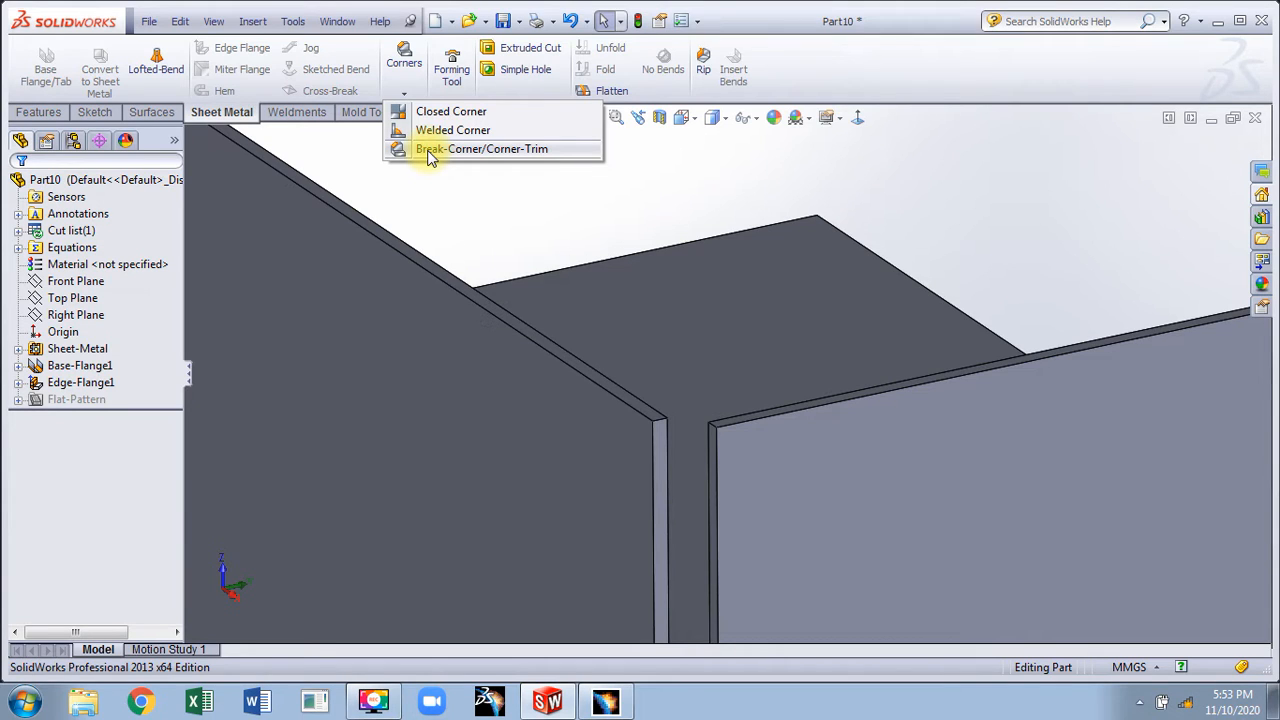
{"action": "left_click", "coordinate": [470, 149]}
{"action": "middle_click_drag", "start_coordinate": [614, 257], "coordinate": [670, 237]}
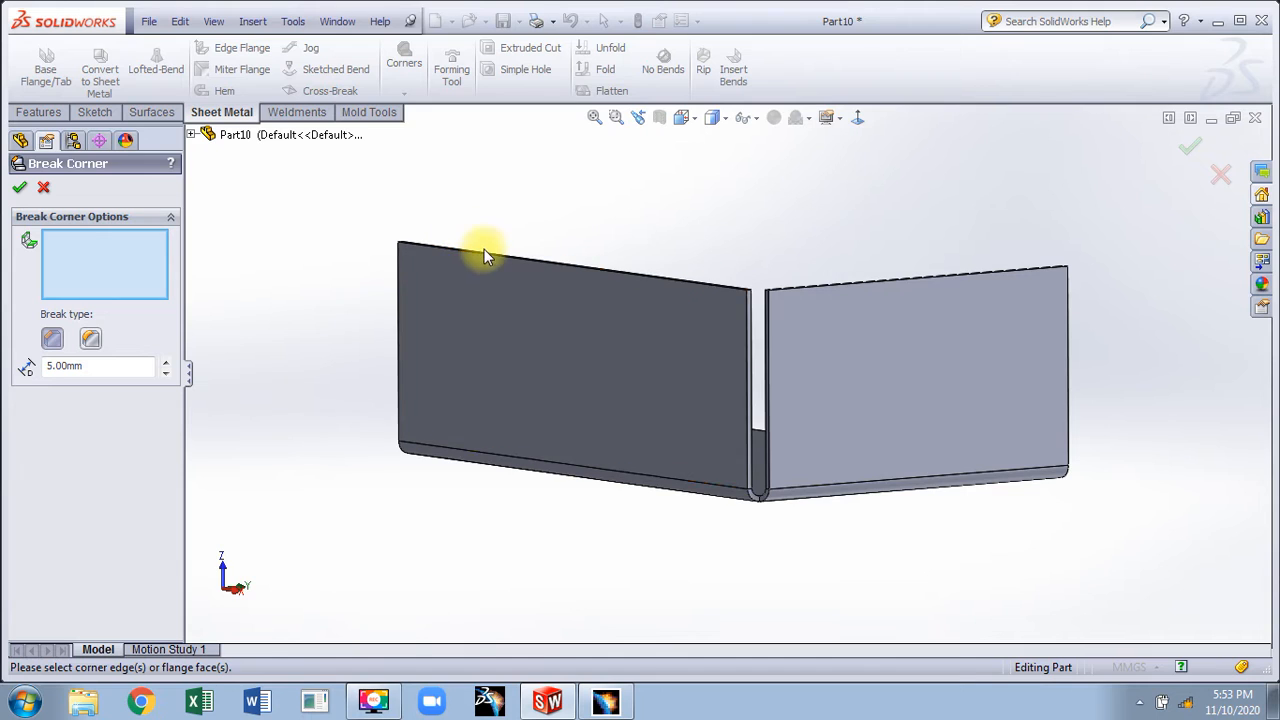
{"action": "middle_click_drag", "start_coordinate": [486, 251], "coordinate": [523, 206]}
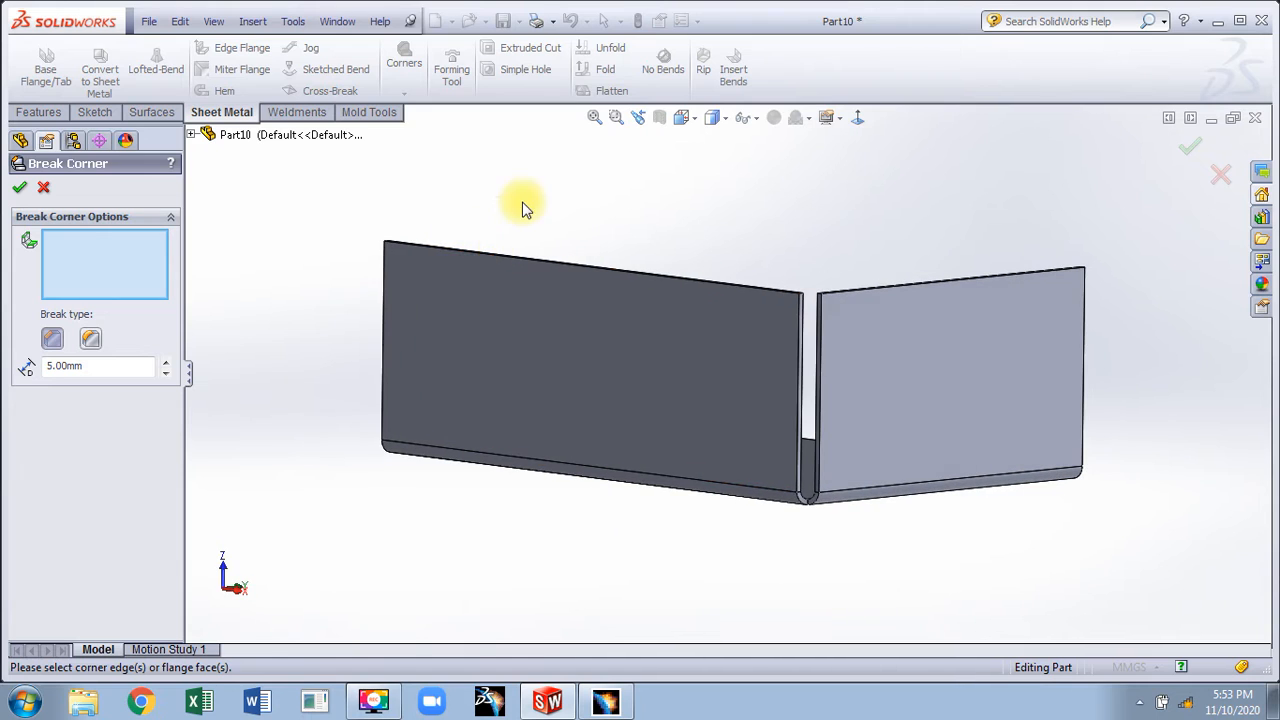
{"action": "left_click", "coordinate": [514, 312]}
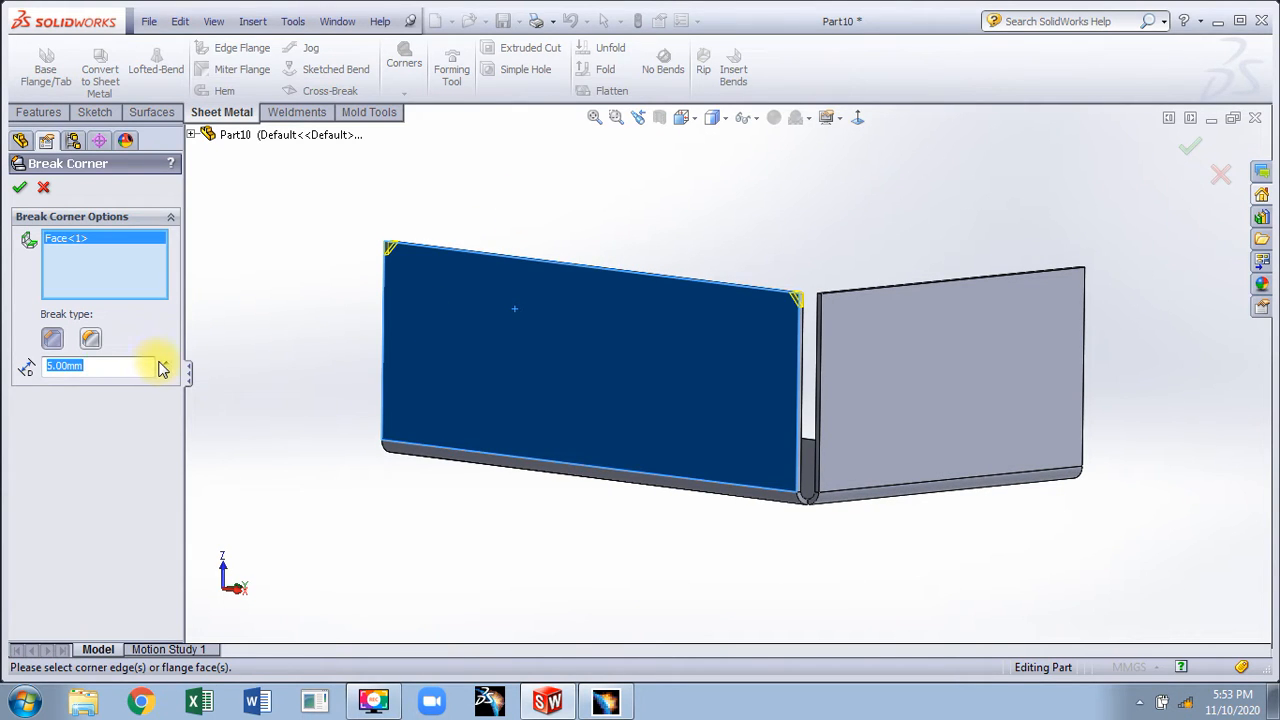
{"action": "scroll", "coordinate": [163, 366], "scroll_direction": "up", "scroll_amount": 8}
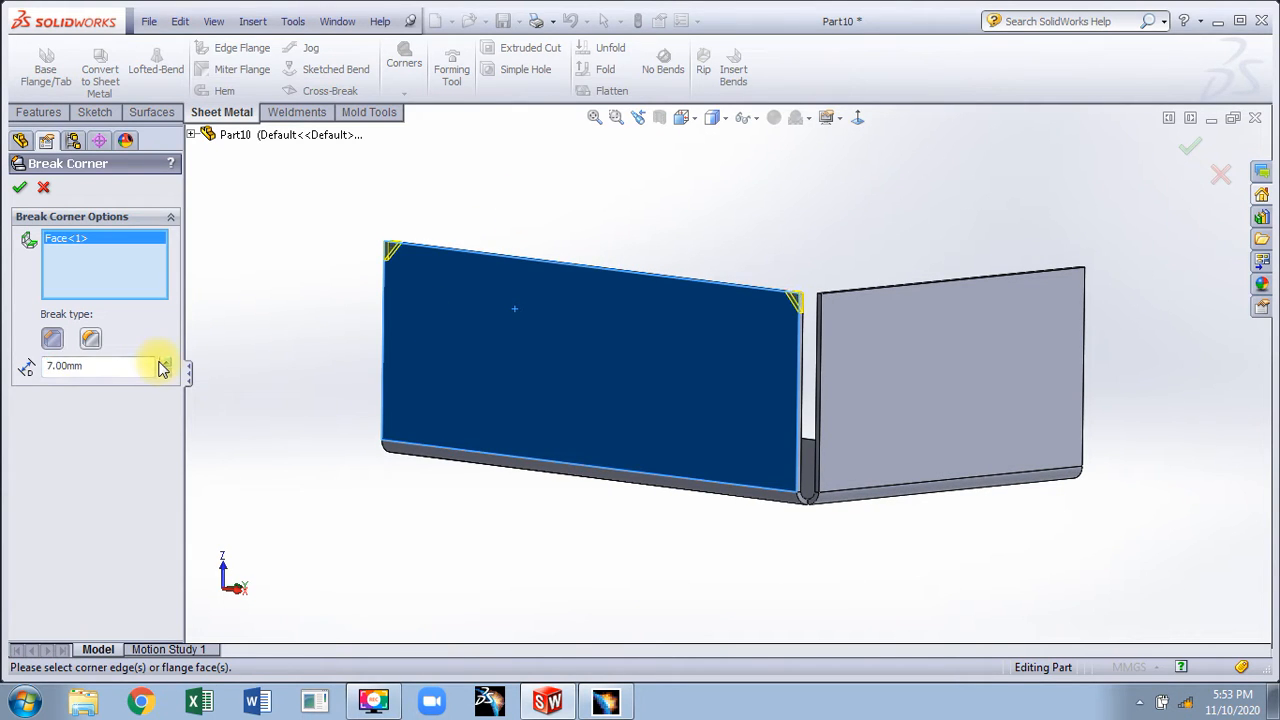
{"action": "left_click", "coordinate": [19, 187]}
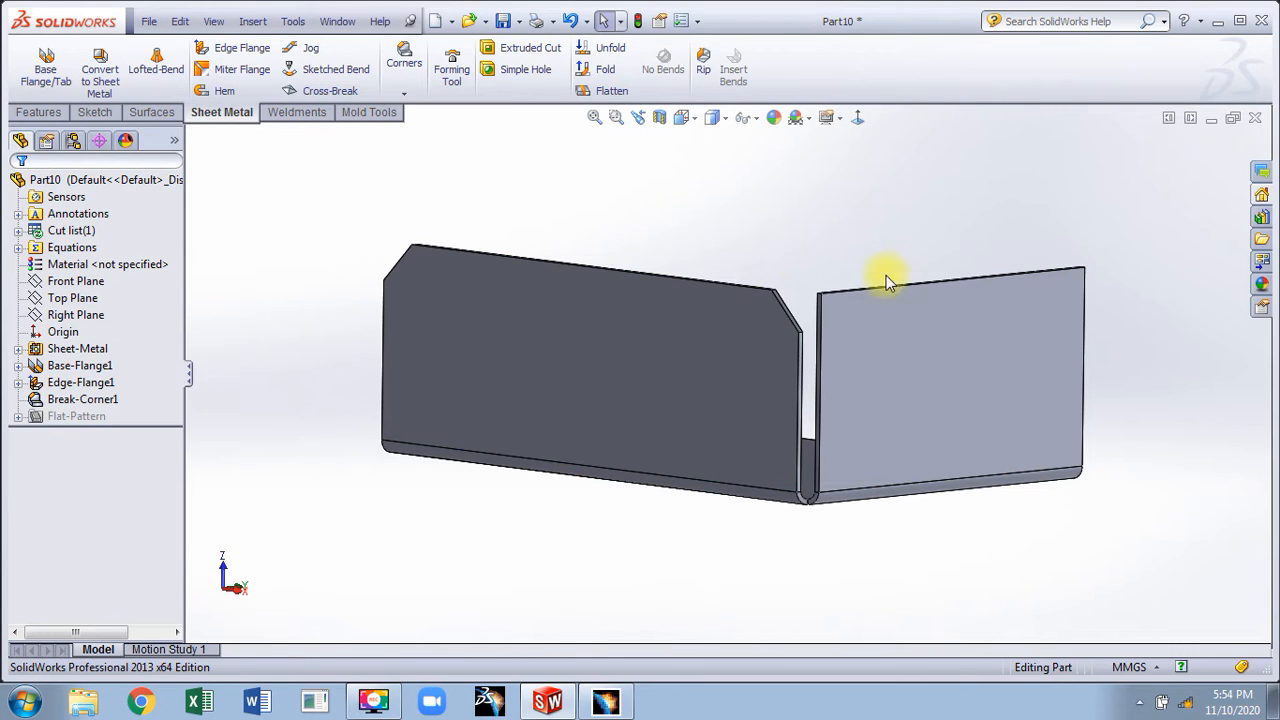
- Try a 14 mm chamfer break on the adjacent flange's upper corner edge beside the gap, and undo it
{"action": "scroll", "coordinate": [720, 329], "scroll_direction": "down", "scroll_amount": 5}
{"action": "left_click_drag", "start_coordinate": [659, 331], "coordinate": [718, 420]}
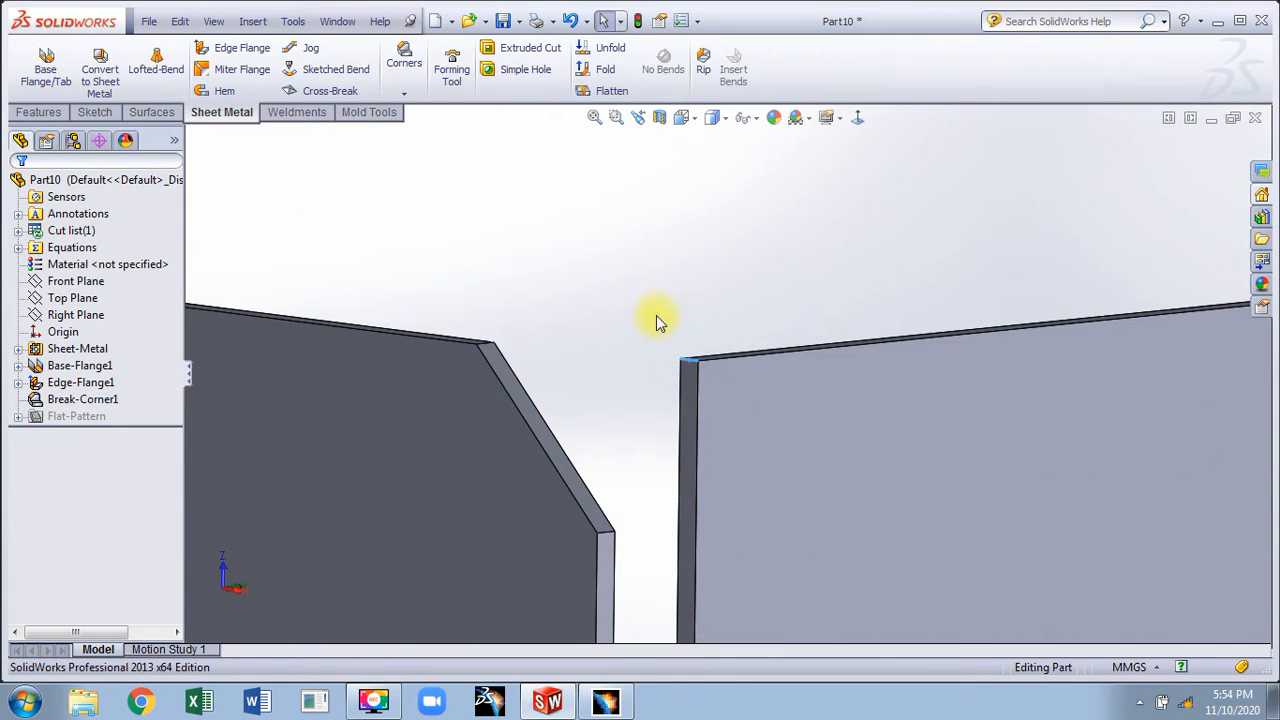
{"action": "left_click", "coordinate": [414, 84]}
{"action": "left_click", "coordinate": [440, 149]}
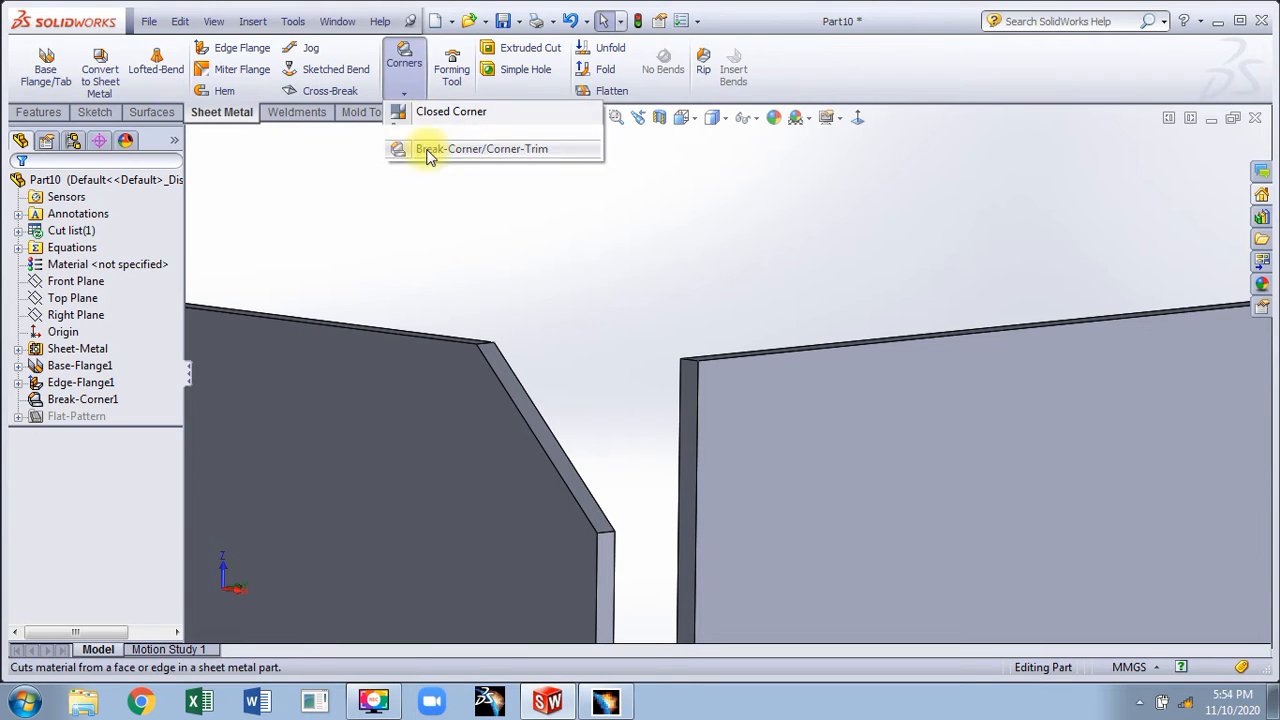
{"action": "left_click", "coordinate": [692, 391]}
{"action": "scroll", "coordinate": [600, 282], "scroll_direction": "up", "scroll_amount": 2}
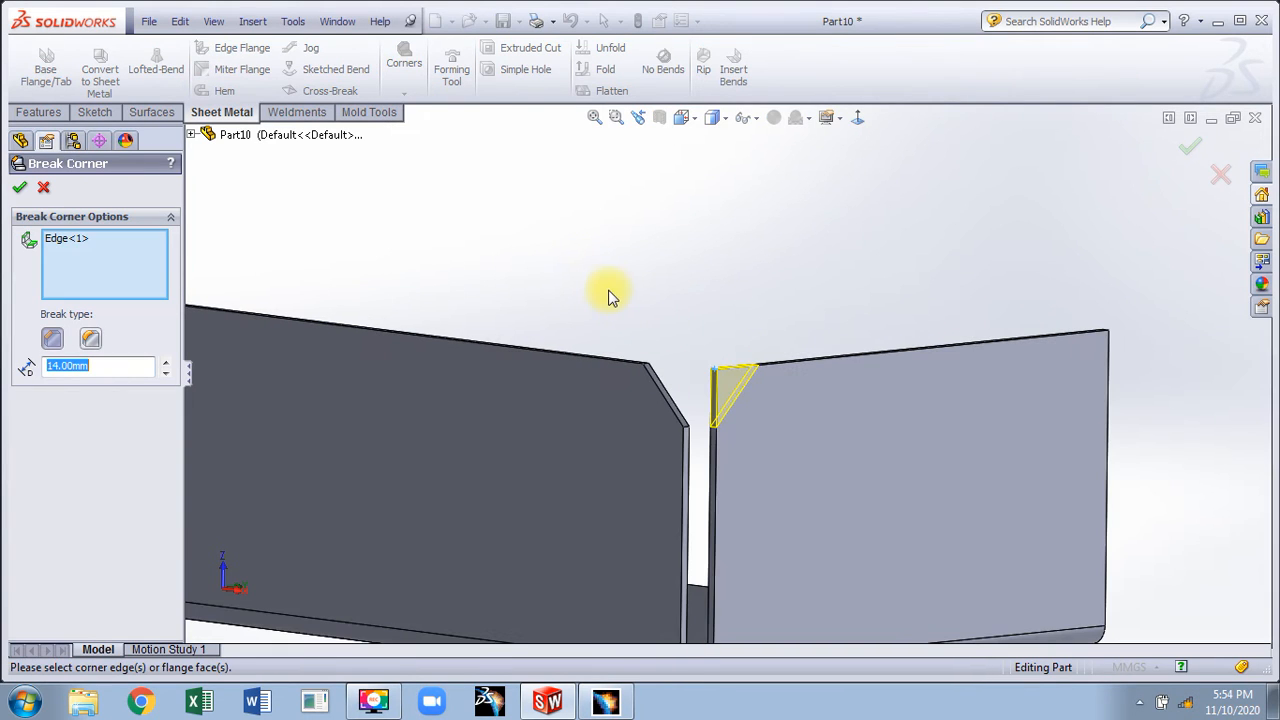
{"action": "scroll", "coordinate": [880, 343], "scroll_direction": "down", "scroll_amount": 3}
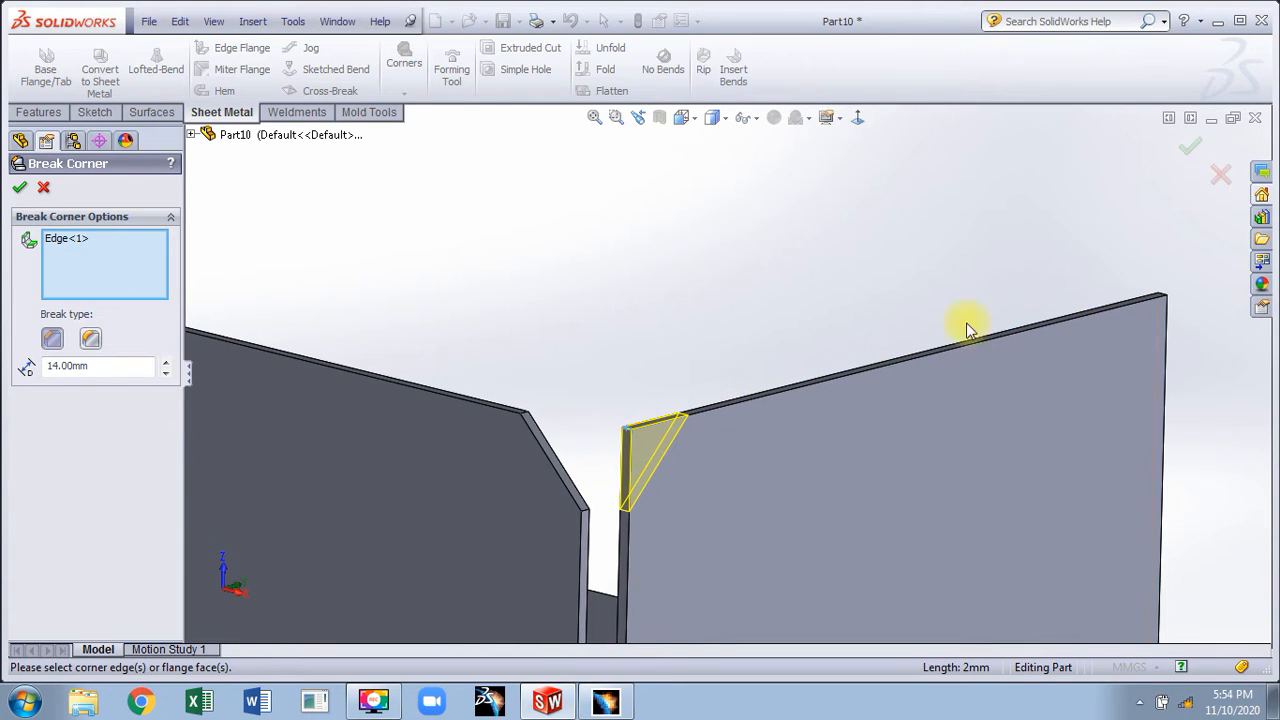
{"action": "scroll", "coordinate": [986, 380], "scroll_direction": "down", "scroll_amount": 3}
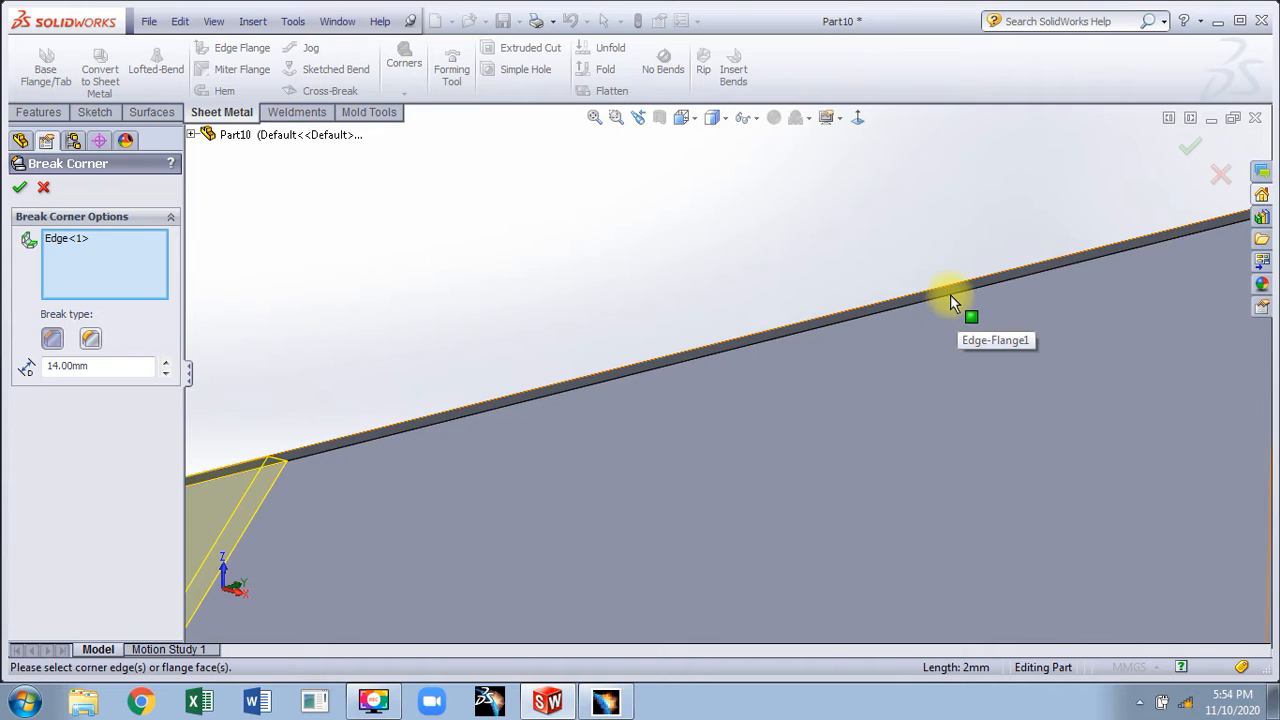
{"action": "scroll", "coordinate": [936, 297], "scroll_direction": "up", "scroll_amount": 5}
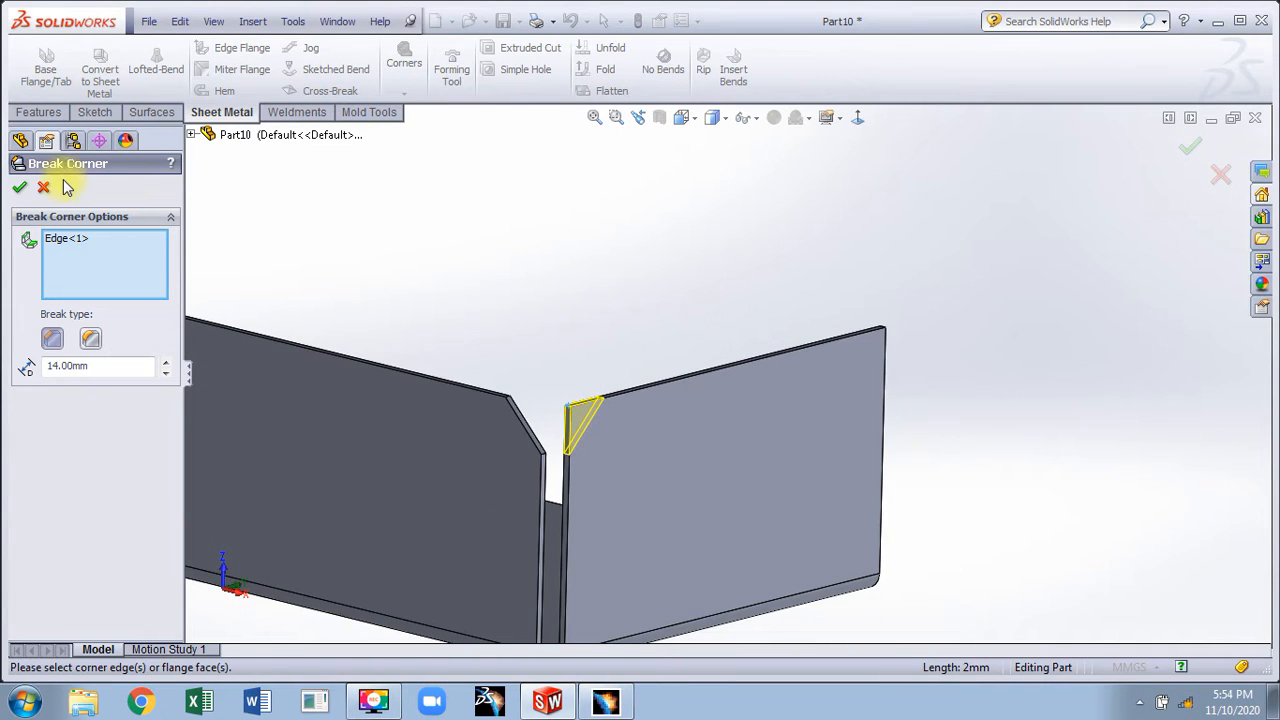
{"action": "left_click", "coordinate": [19, 187]}
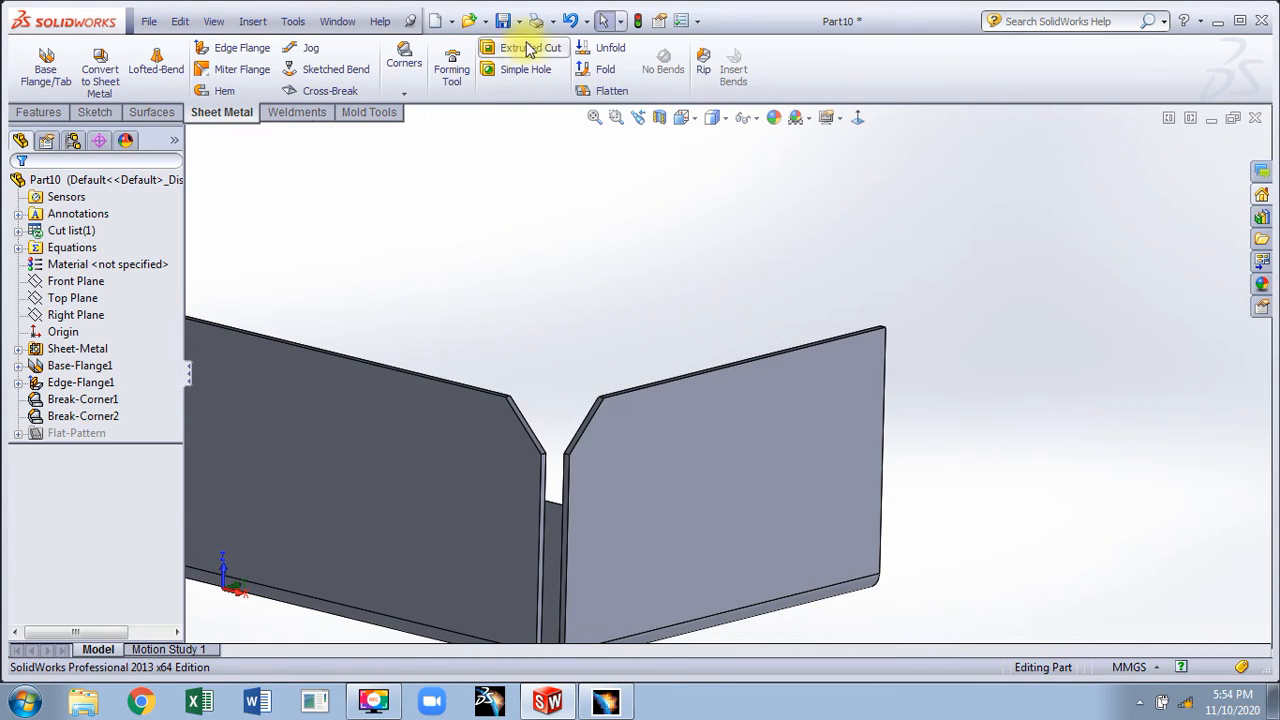
{"action": "left_click", "coordinate": [570, 20]}
- Break both upper corners of the adjacent edge flange with 14 mm rounds by selecting its whole outer face
{"action": "left_click", "coordinate": [404, 62]}
{"action": "left_click", "coordinate": [440, 148]}
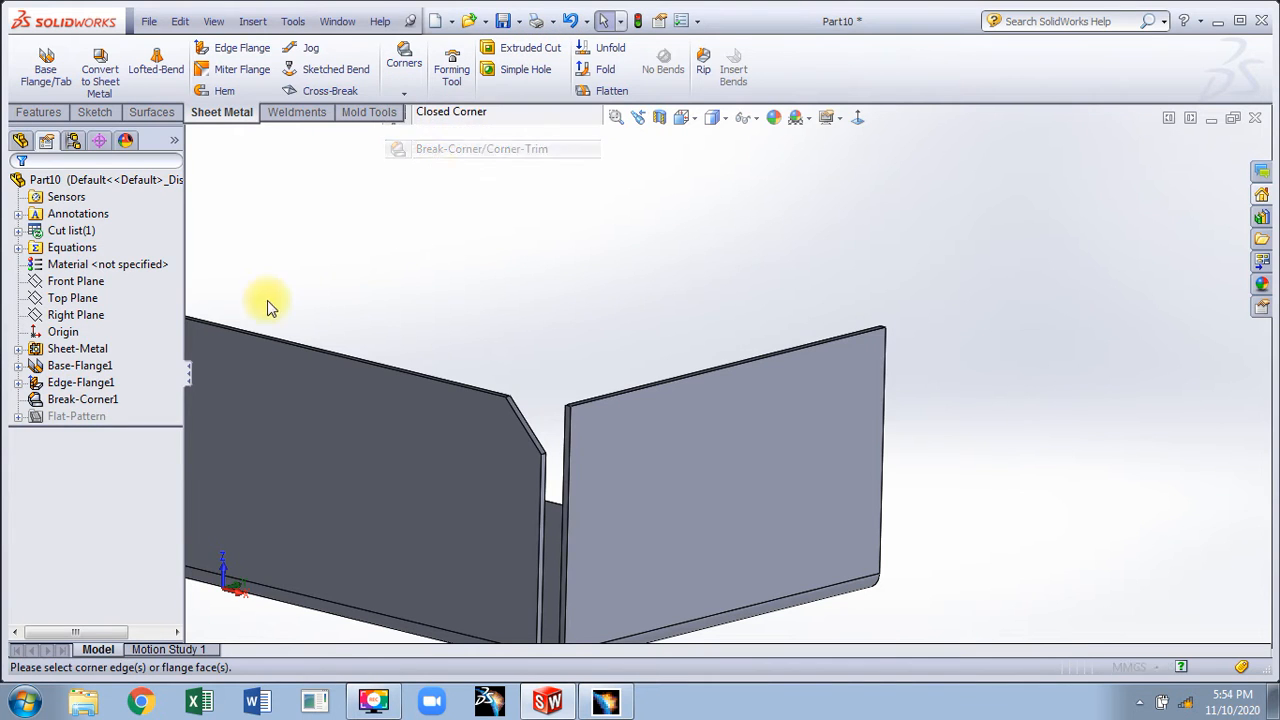
{"action": "left_click", "coordinate": [90, 338]}
{"action": "left_click", "coordinate": [799, 404]}
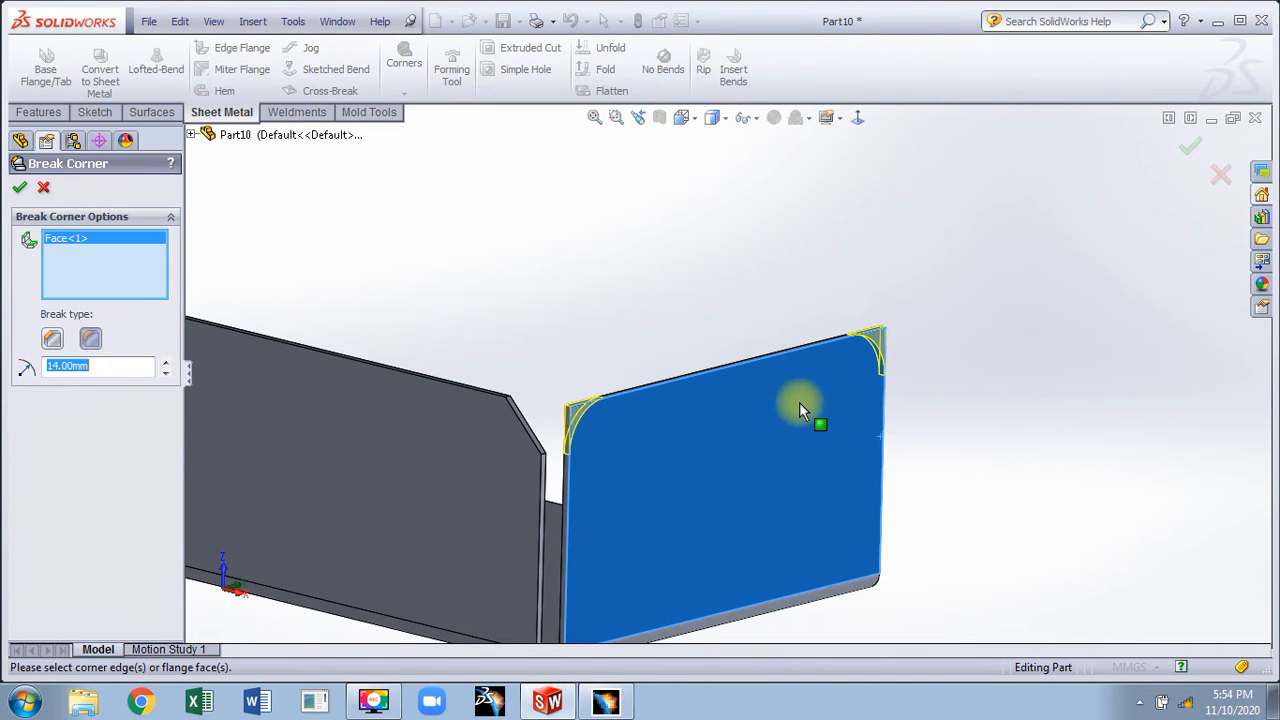
{"action": "left_click", "coordinate": [1192, 150]}
{"action": "middle_click_drag", "start_coordinate": [908, 266], "coordinate": [563, 409]}
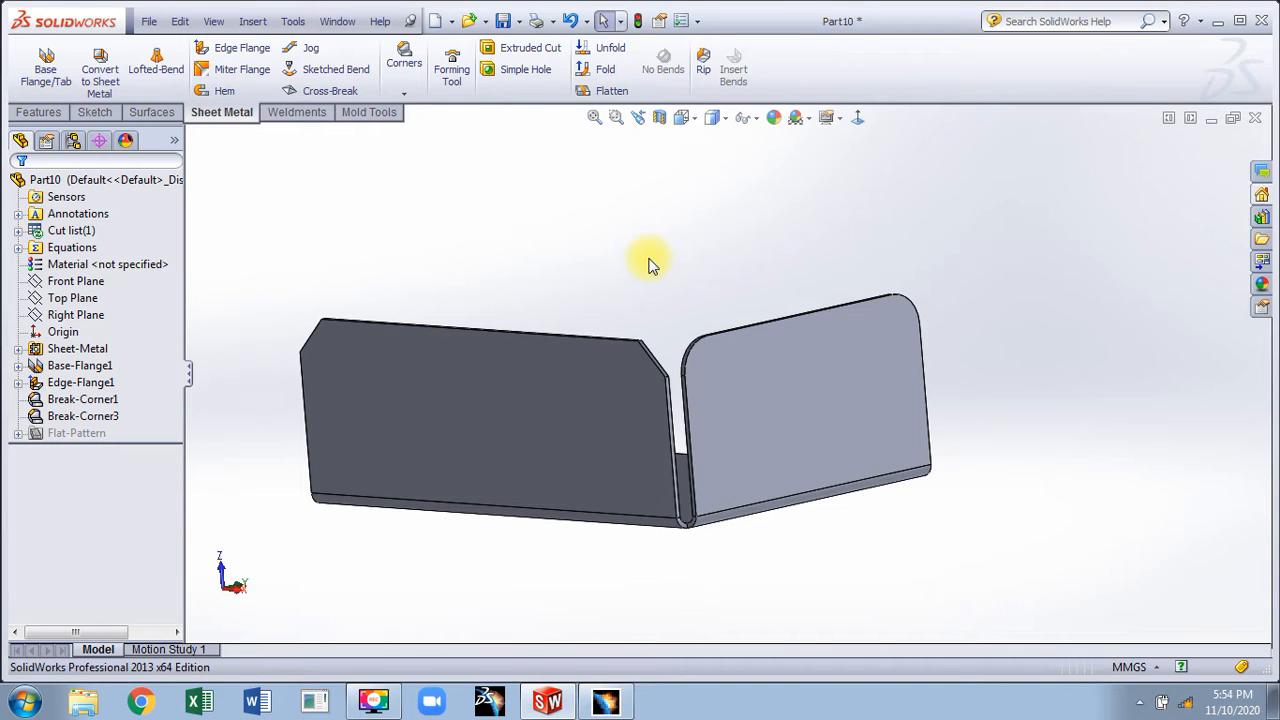
- Undo the corner breaks, the edge flanges and the base flange back to the plain rectangle sketch
{"action": "left_click", "coordinate": [569, 22]}
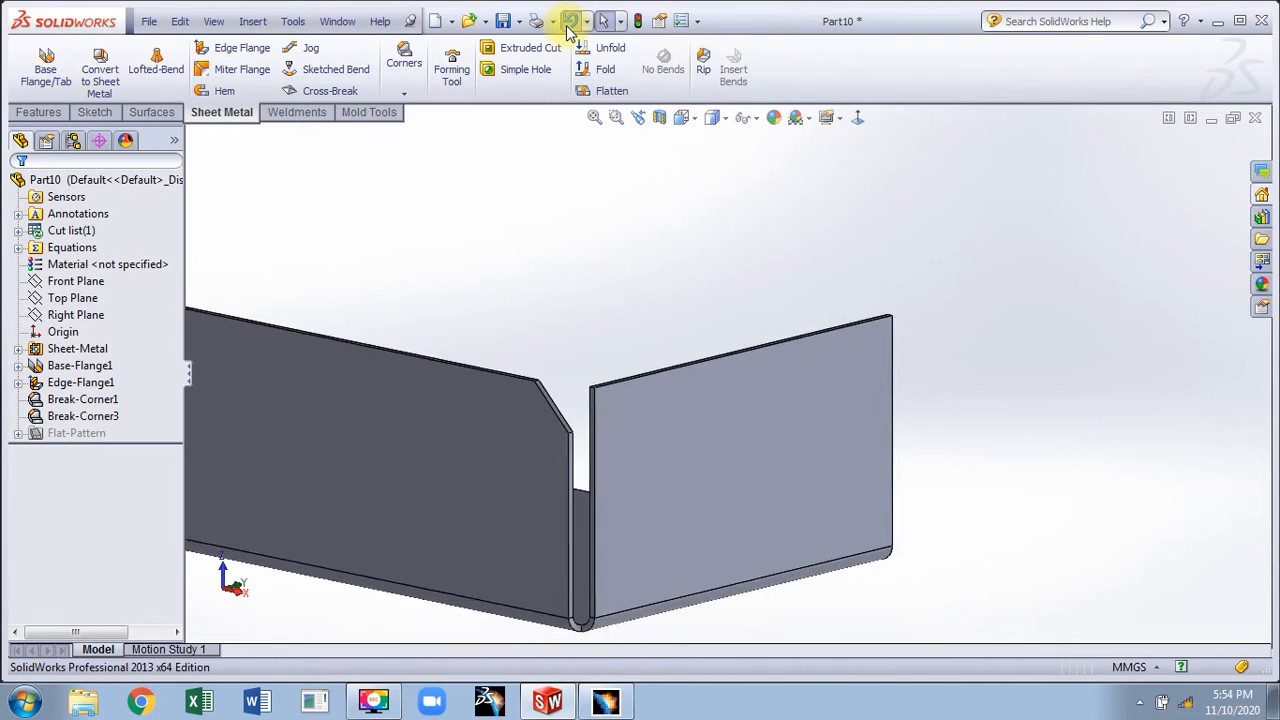
{"action": "left_click", "coordinate": [569, 22]}
{"action": "left_click", "coordinate": [569, 22]}
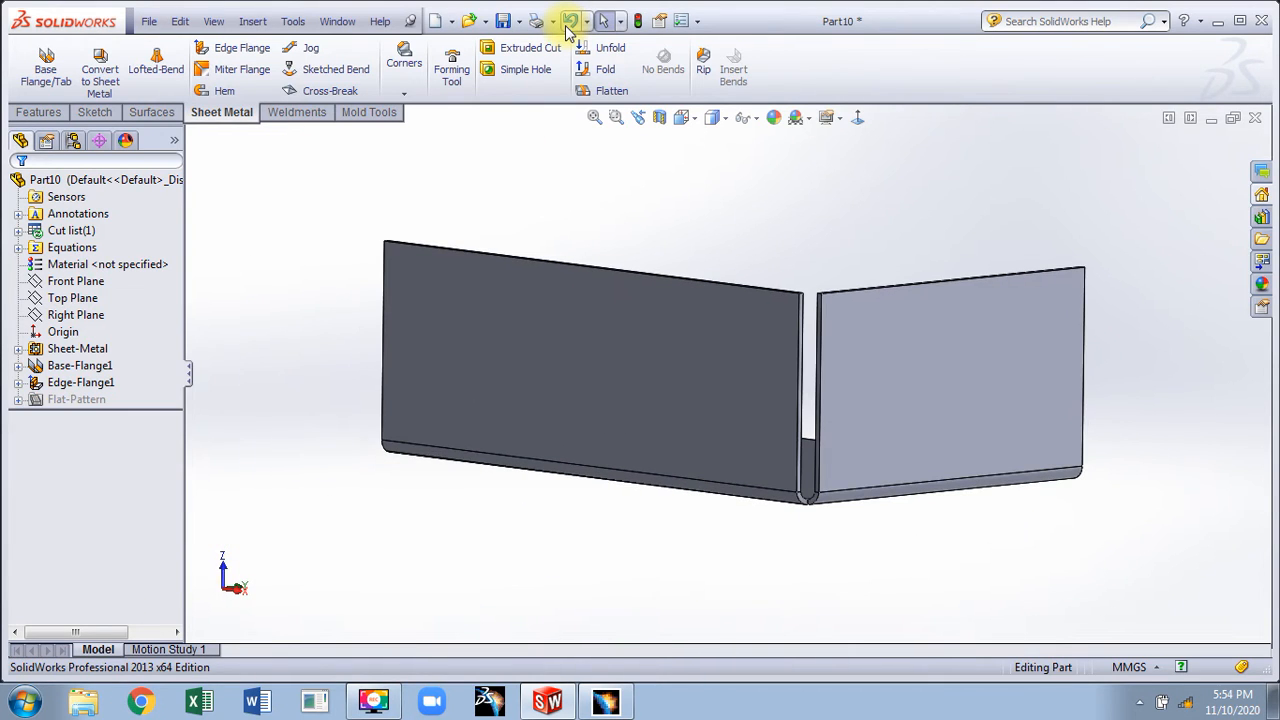
{"action": "left_click", "coordinate": [569, 22]}
{"action": "left_click", "coordinate": [567, 24]}
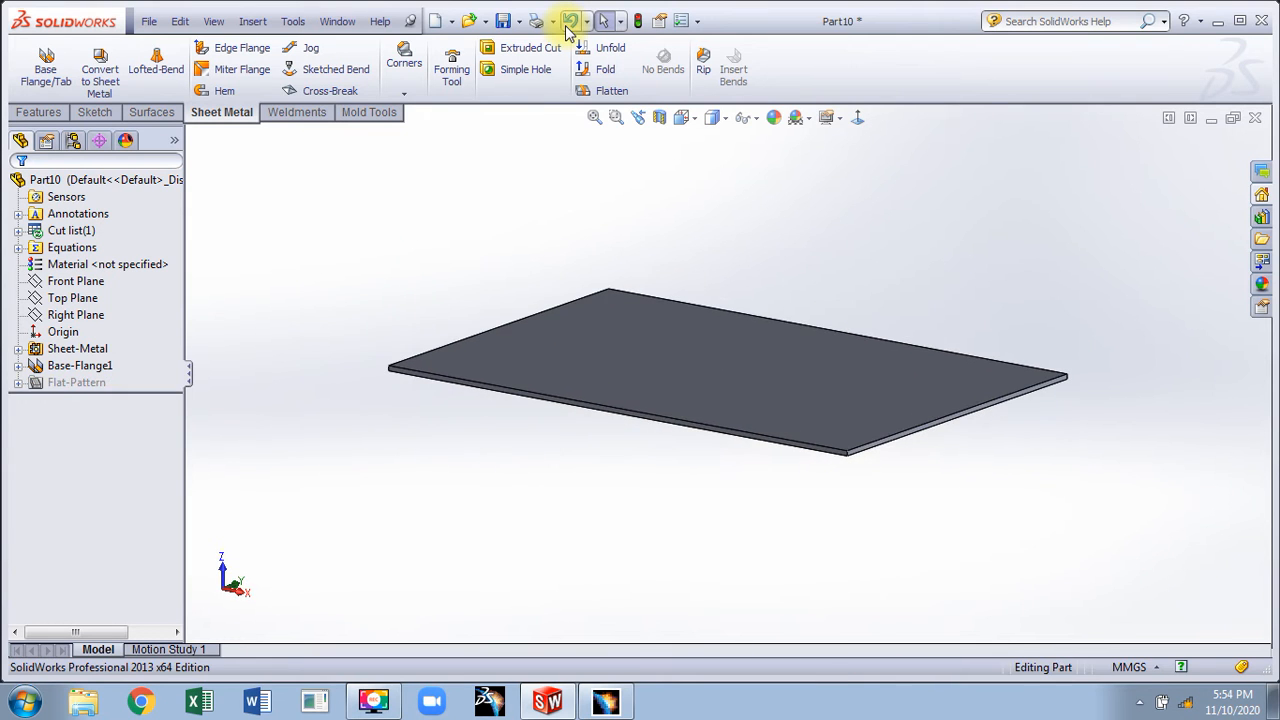
{"action": "left_click", "coordinate": [569, 22]}
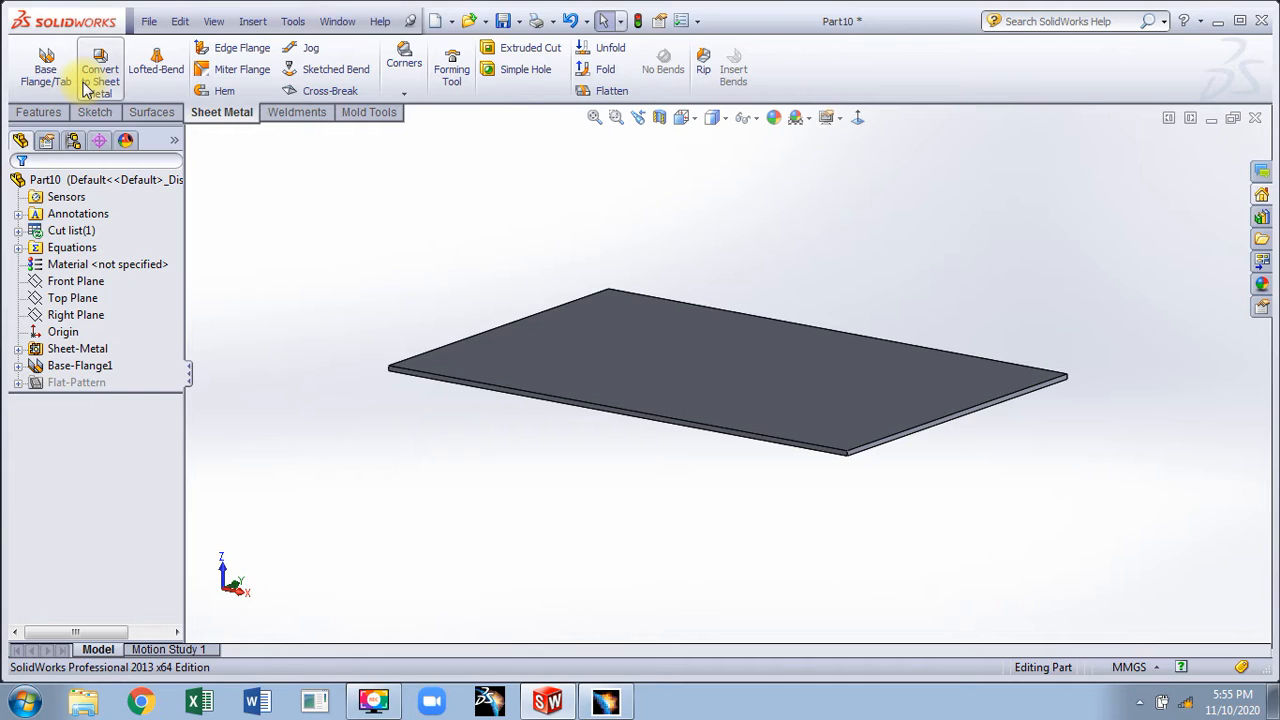
{"action": "left_click", "coordinate": [570, 21]}
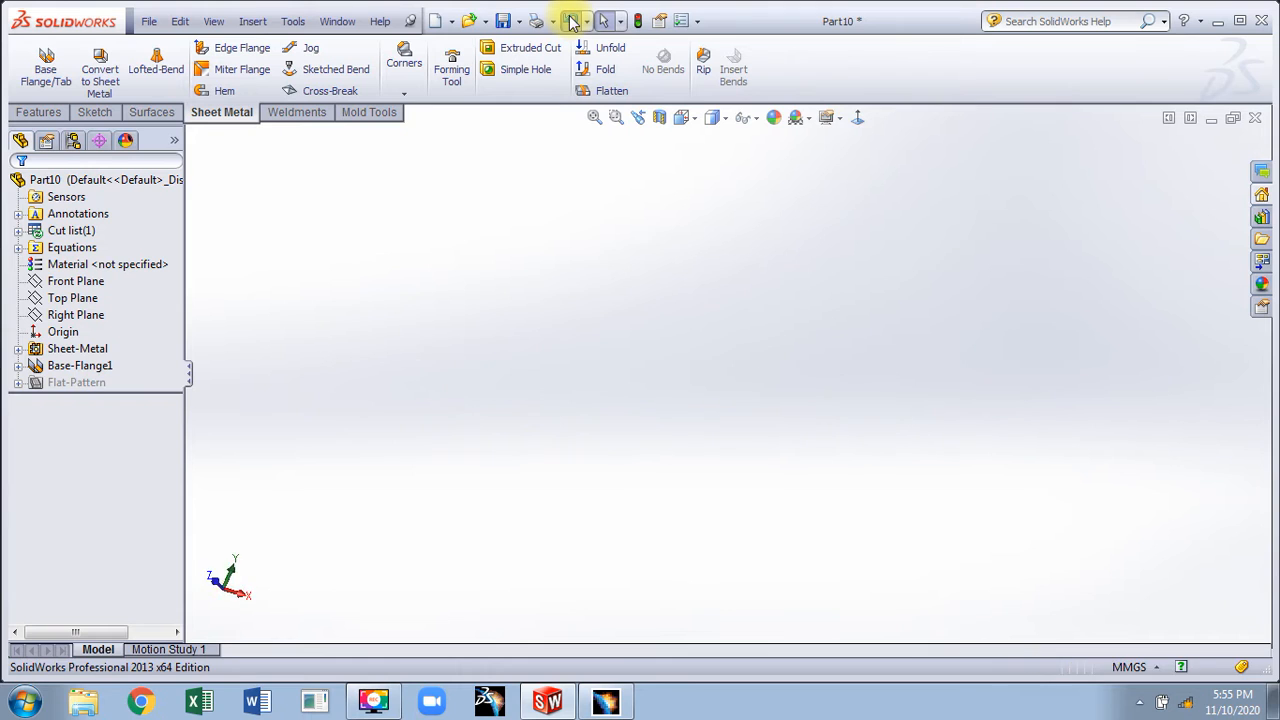
- Start a boss extrusion of the rectangle sketch with the Mid Plane end condition
{"action": "left_click", "coordinate": [88, 331]}
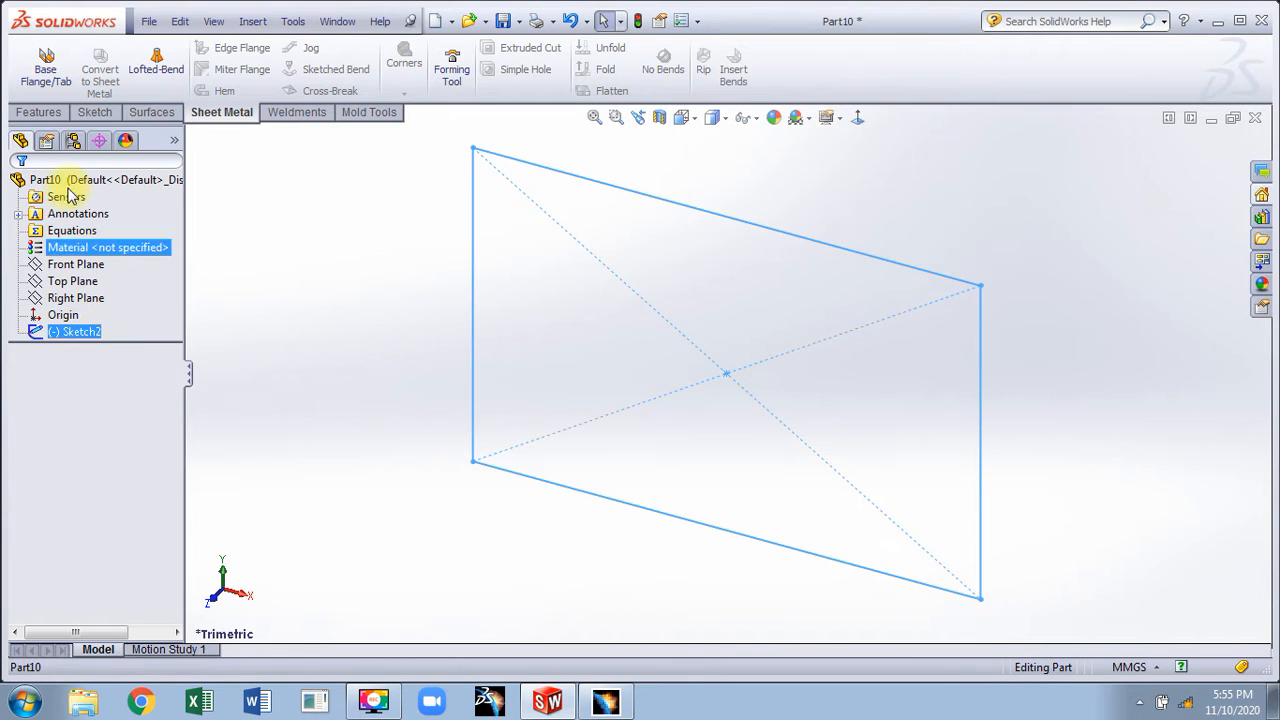
{"action": "left_click", "coordinate": [38, 112]}
{"action": "left_click", "coordinate": [43, 68]}
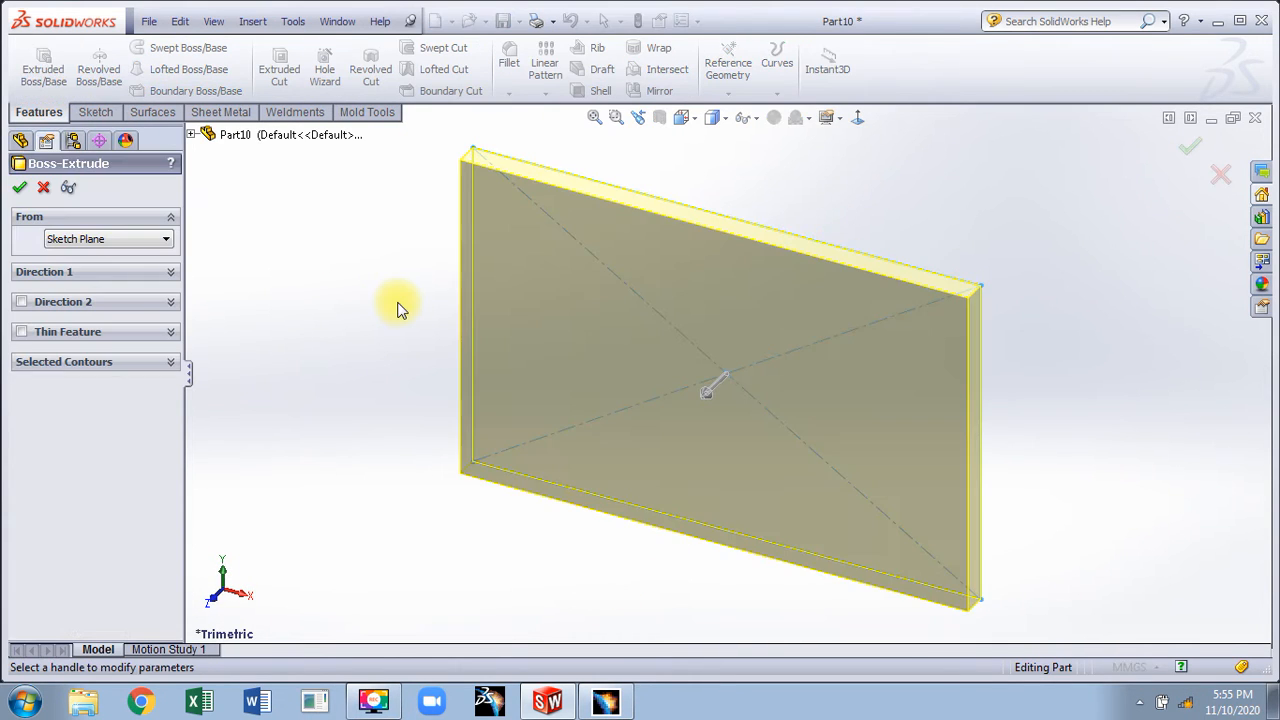
{"action": "right_click", "coordinate": [390, 292]}
{"action": "left_click", "coordinate": [405, 511]}
{"action": "middle_click_drag", "start_coordinate": [406, 514], "coordinate": [405, 264]}
{"action": "left_click", "coordinate": [72, 272]}
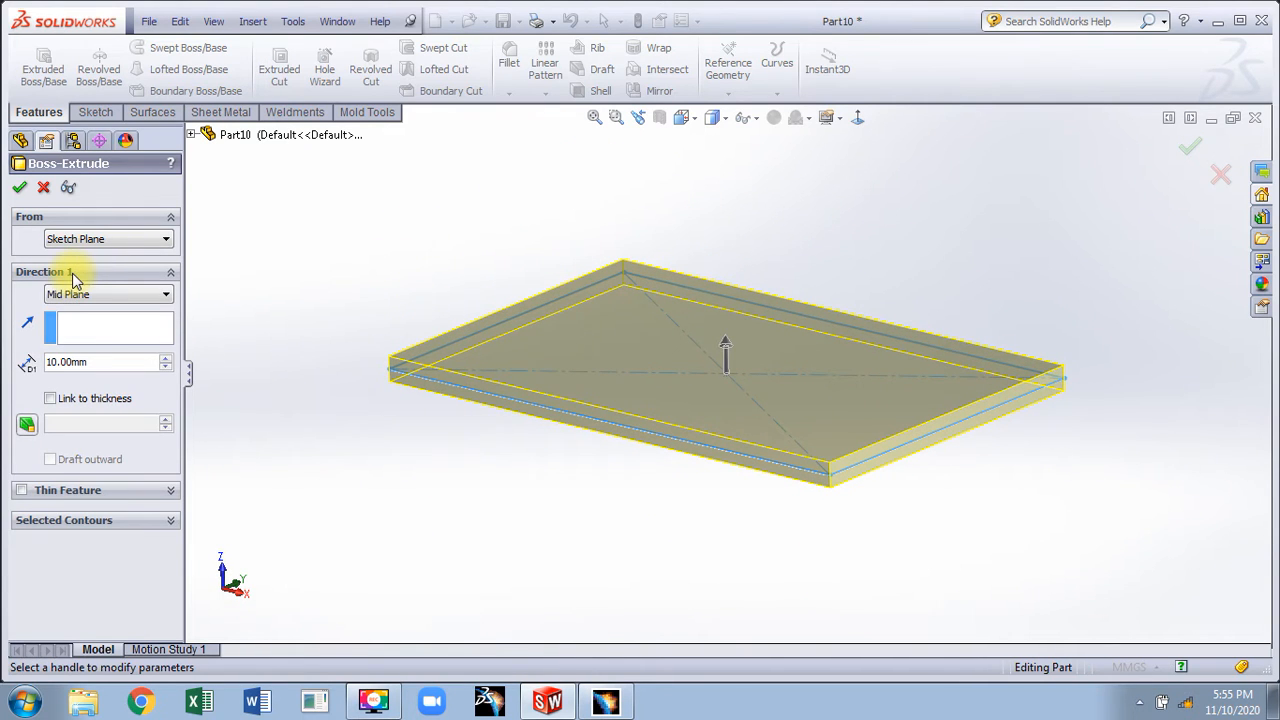
- Set the mid-plane extrusion depth to 80 mm and create the solid block
{"action": "left_click", "coordinate": [160, 362]}
{"action": "left_click", "coordinate": [163, 358]}
{"action": "left_click", "coordinate": [163, 358]}
{"action": "left_click", "coordinate": [163, 358]}
{"action": "left_click", "coordinate": [163, 358]}
{"action": "left_click", "coordinate": [163, 358]}
{"action": "left_click", "coordinate": [163, 358]}
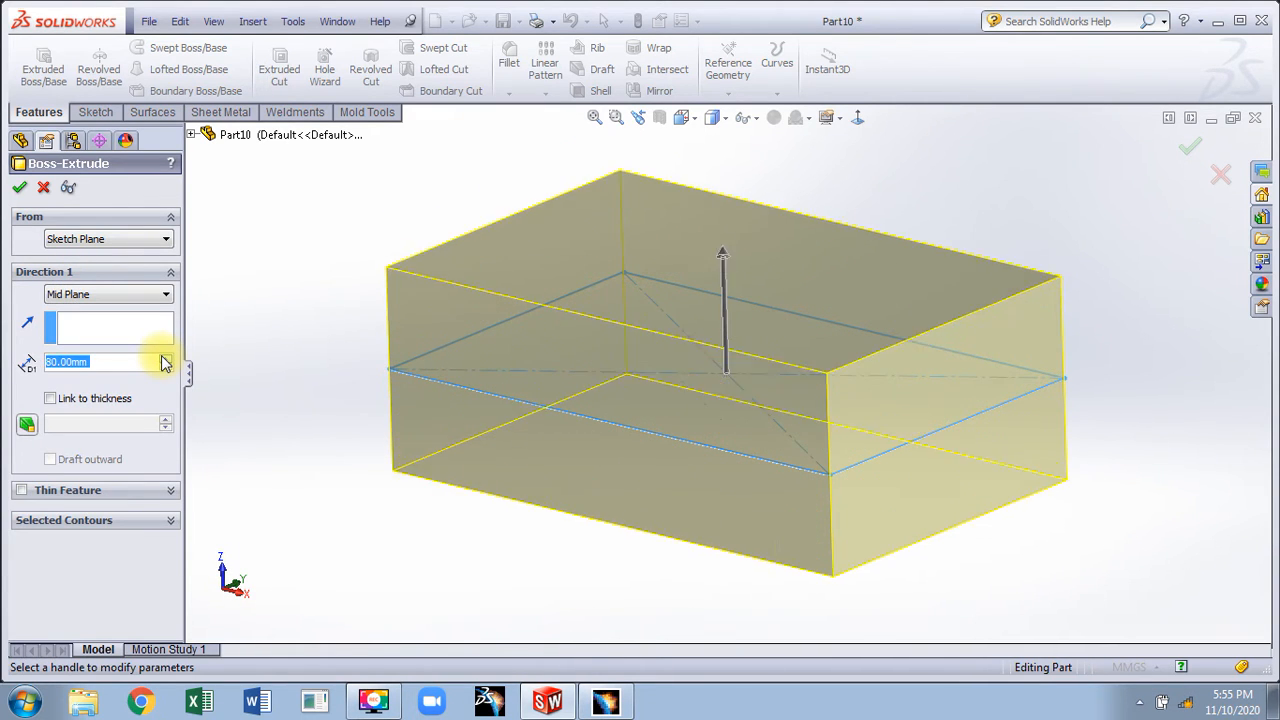
{"action": "left_click", "coordinate": [19, 187]}
- Start Convert to Sheet Metal on the block with its top face as the fixed entity
{"action": "middle_click_drag", "start_coordinate": [257, 200], "coordinate": [332, 318]}
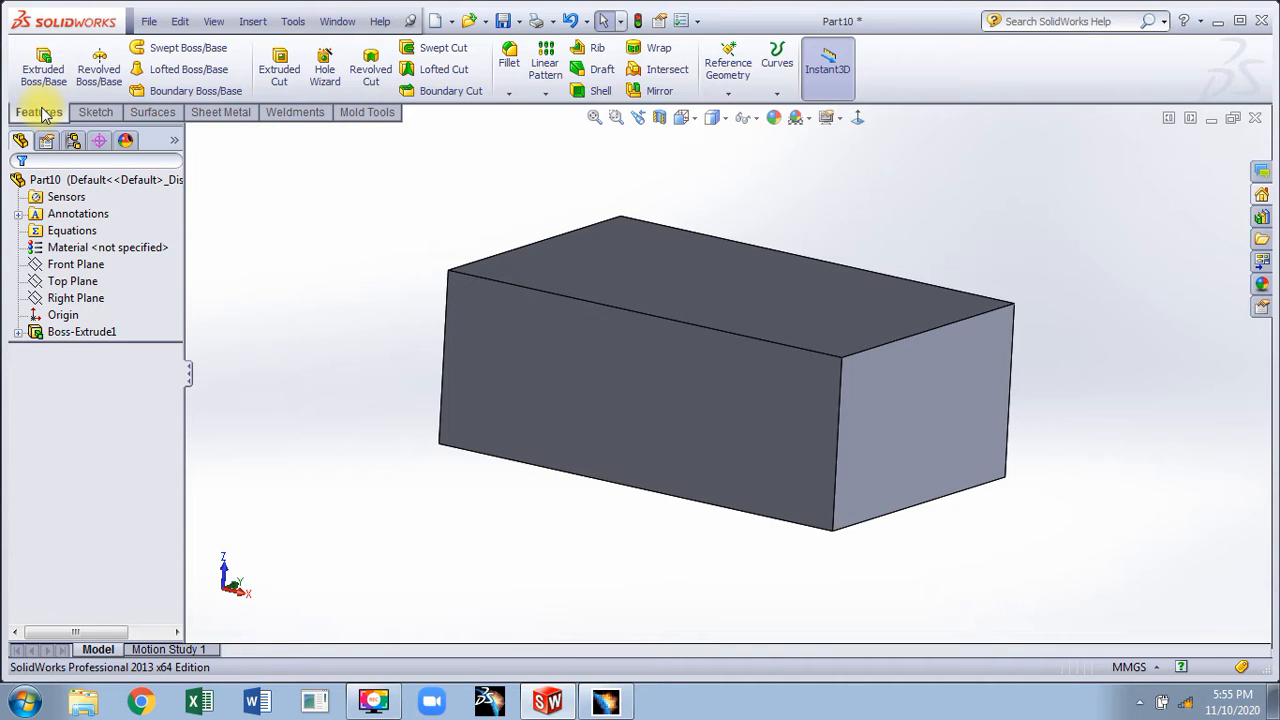
{"action": "middle_click_drag", "start_coordinate": [365, 195], "coordinate": [395, 215]}
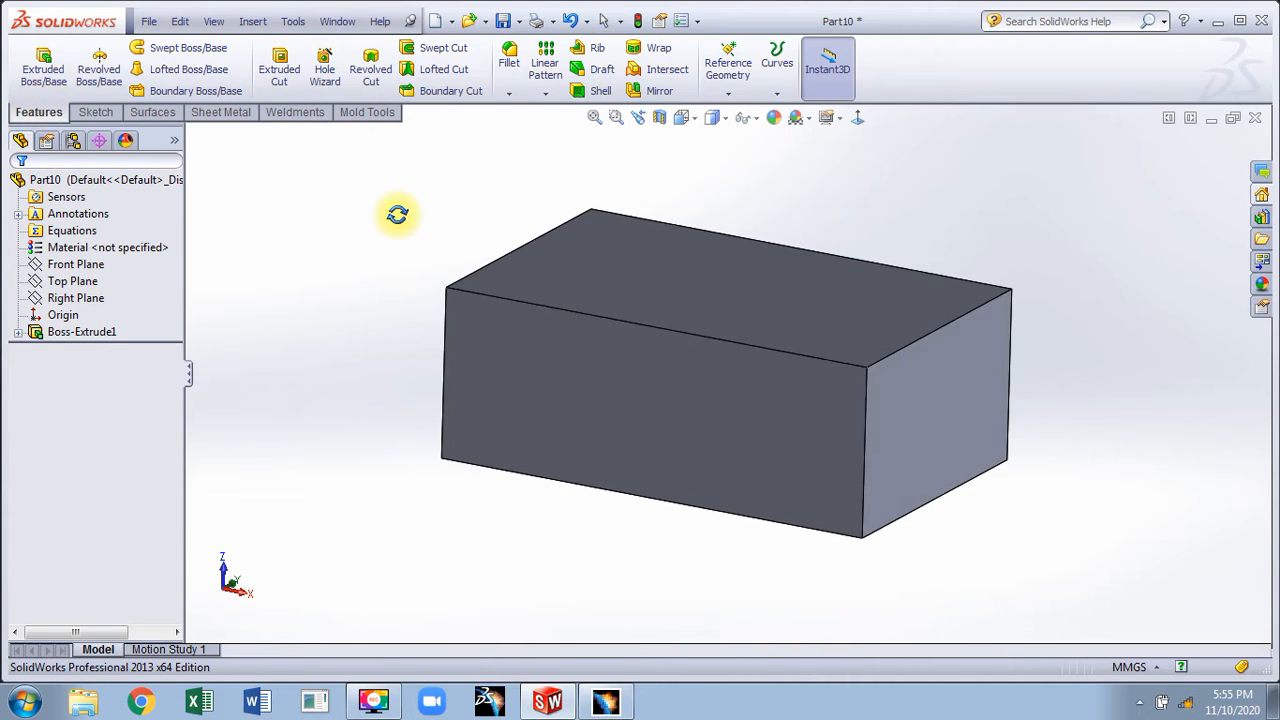
{"action": "middle_click_drag", "start_coordinate": [407, 313], "coordinate": [402, 329]}
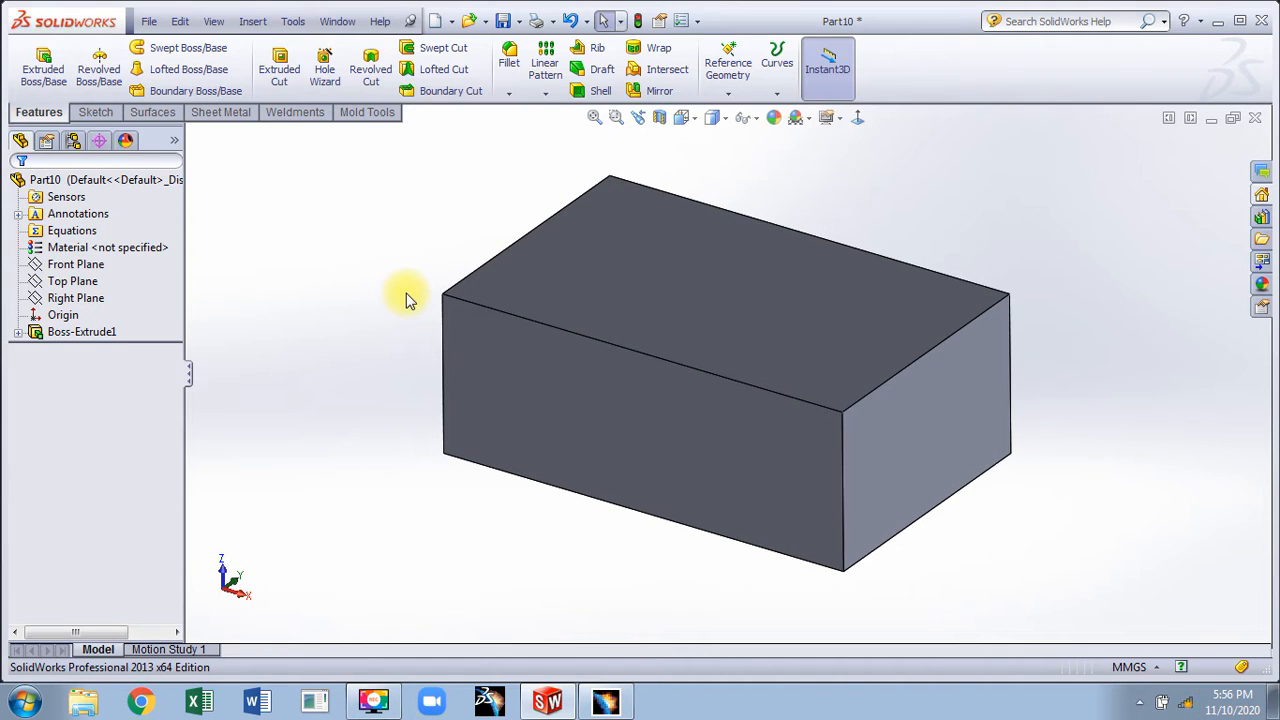
{"action": "left_click", "coordinate": [221, 112]}
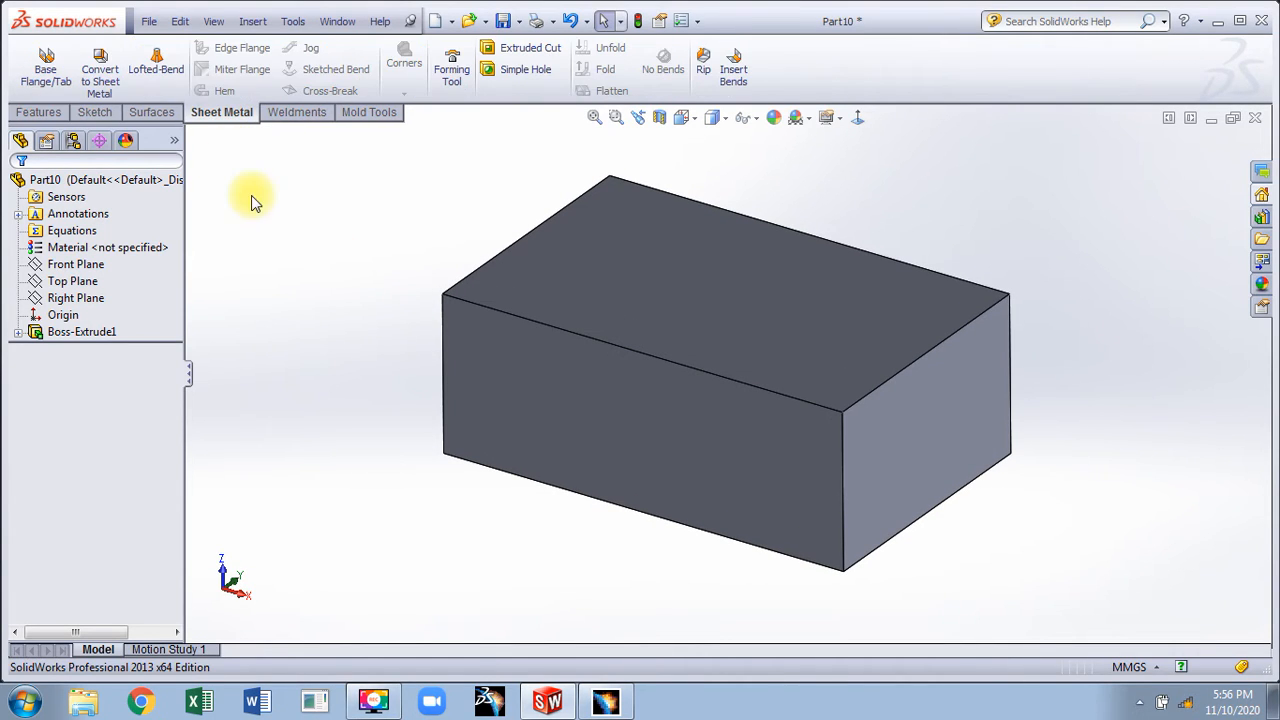
{"action": "left_click", "coordinate": [108, 84]}
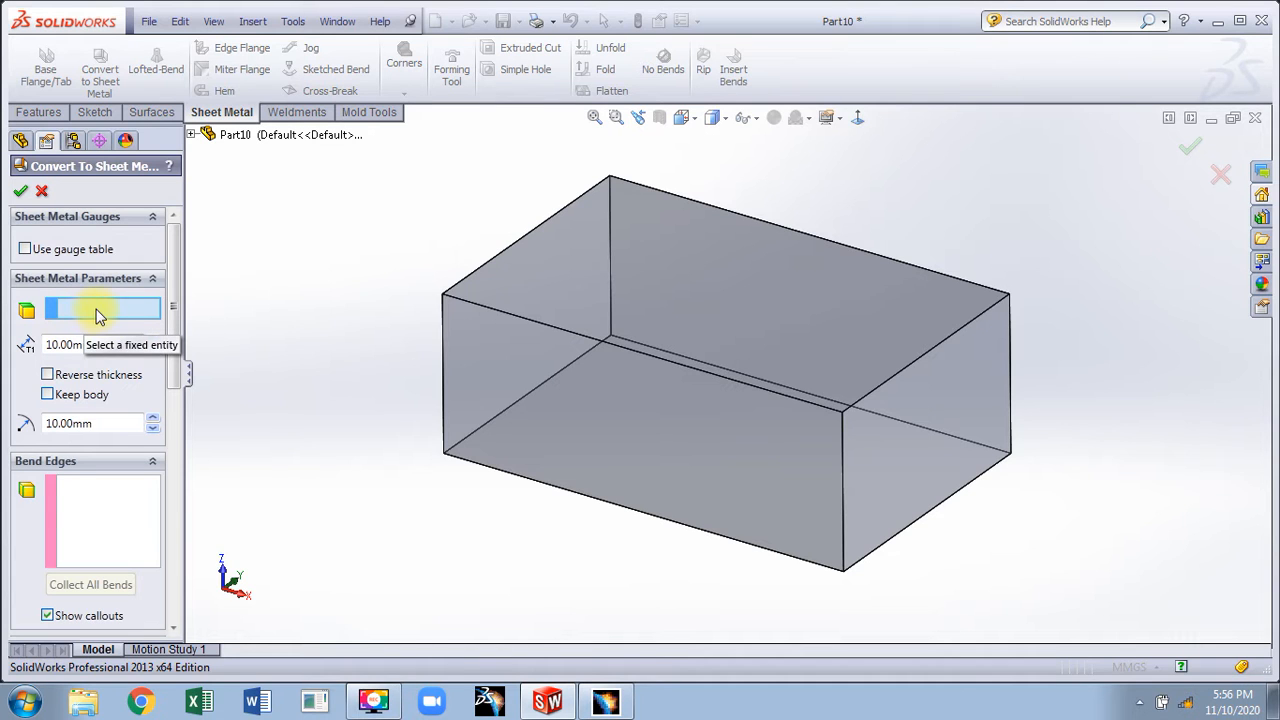
{"action": "left_click", "coordinate": [712, 279]}
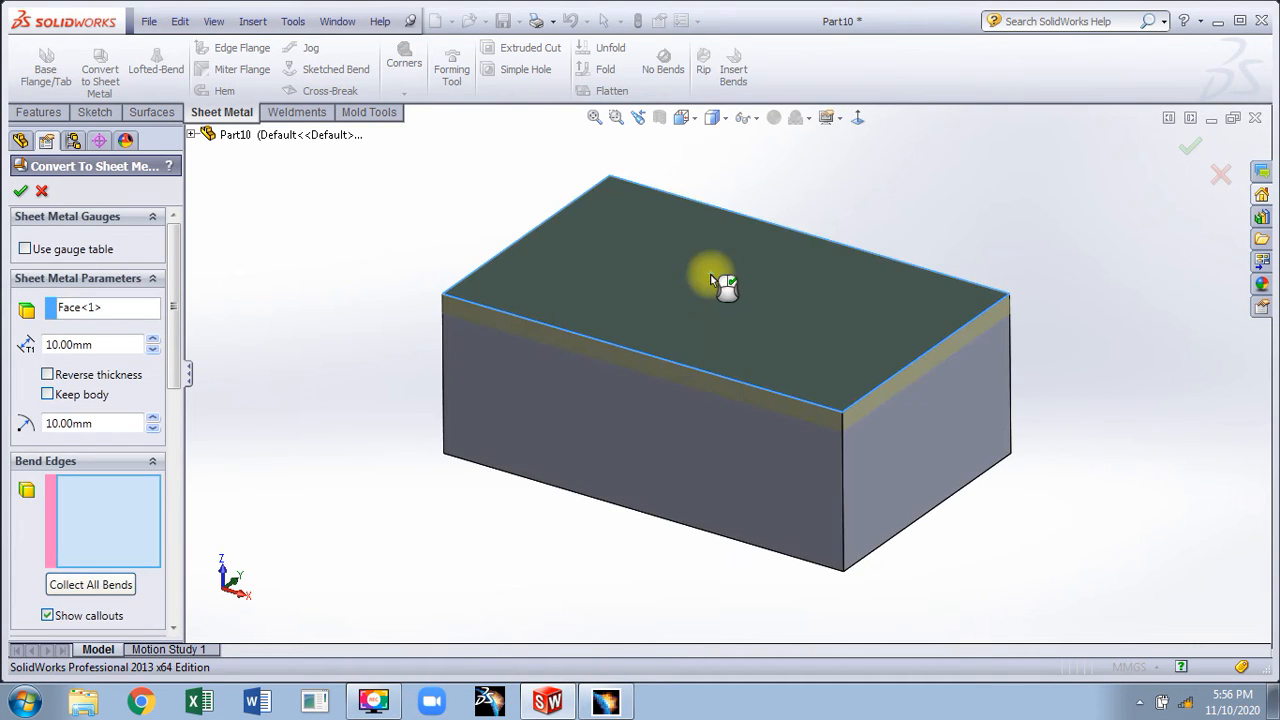
- Set the sheet thickness of the conversion to 2 mm
{"action": "middle_click_drag", "start_coordinate": [710, 274], "coordinate": [414, 280]}
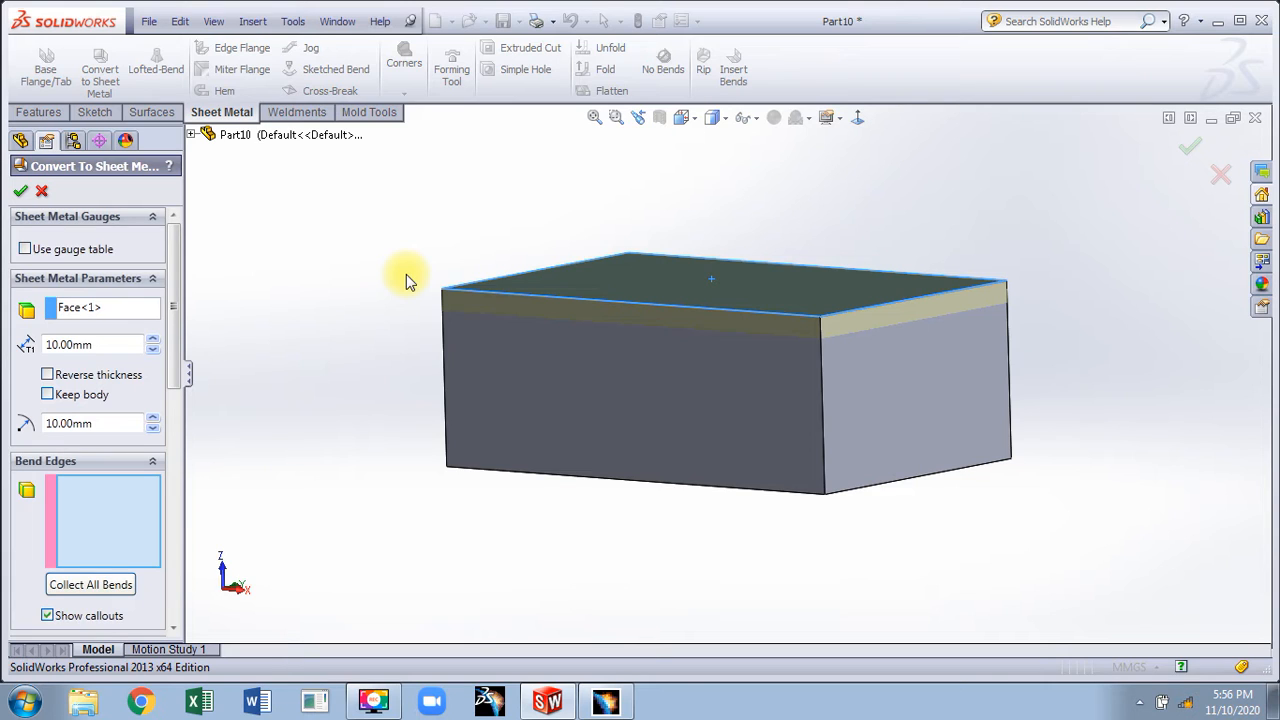
{"action": "scroll", "coordinate": [530, 305], "scroll_direction": "down", "scroll_amount": 5}
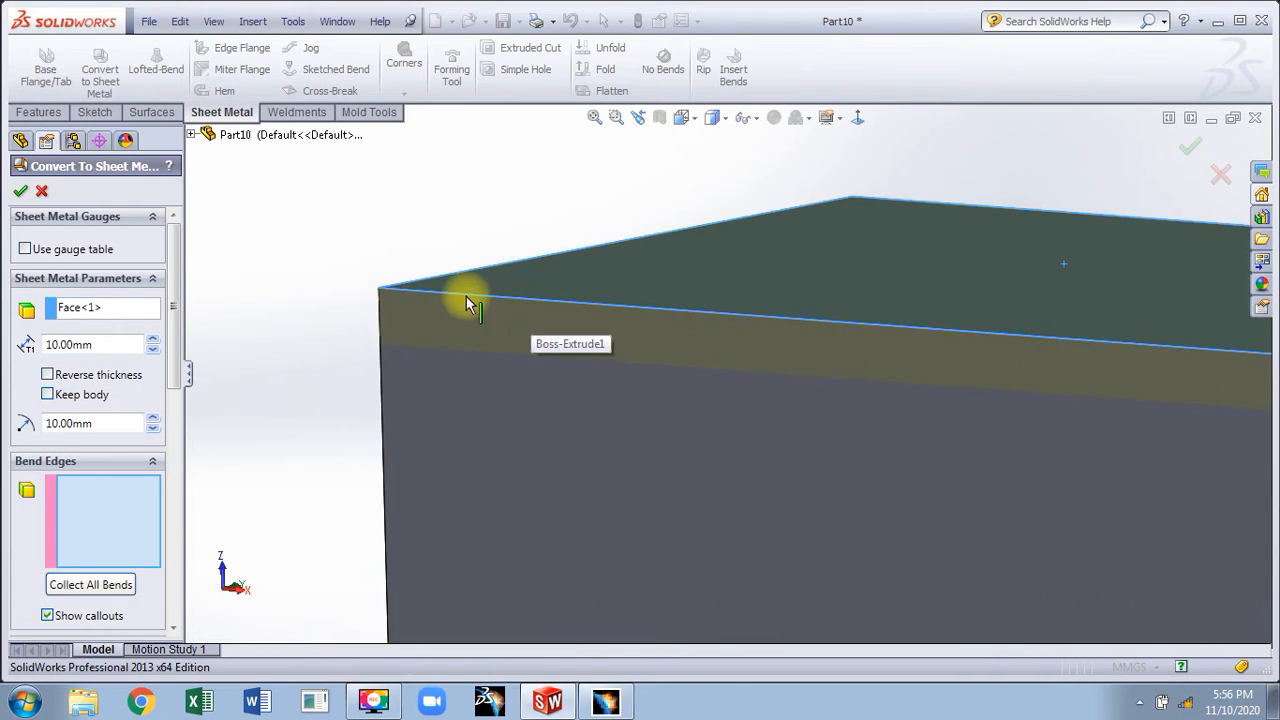
{"action": "middle_click_drag", "start_coordinate": [462, 314], "coordinate": [463, 312]}
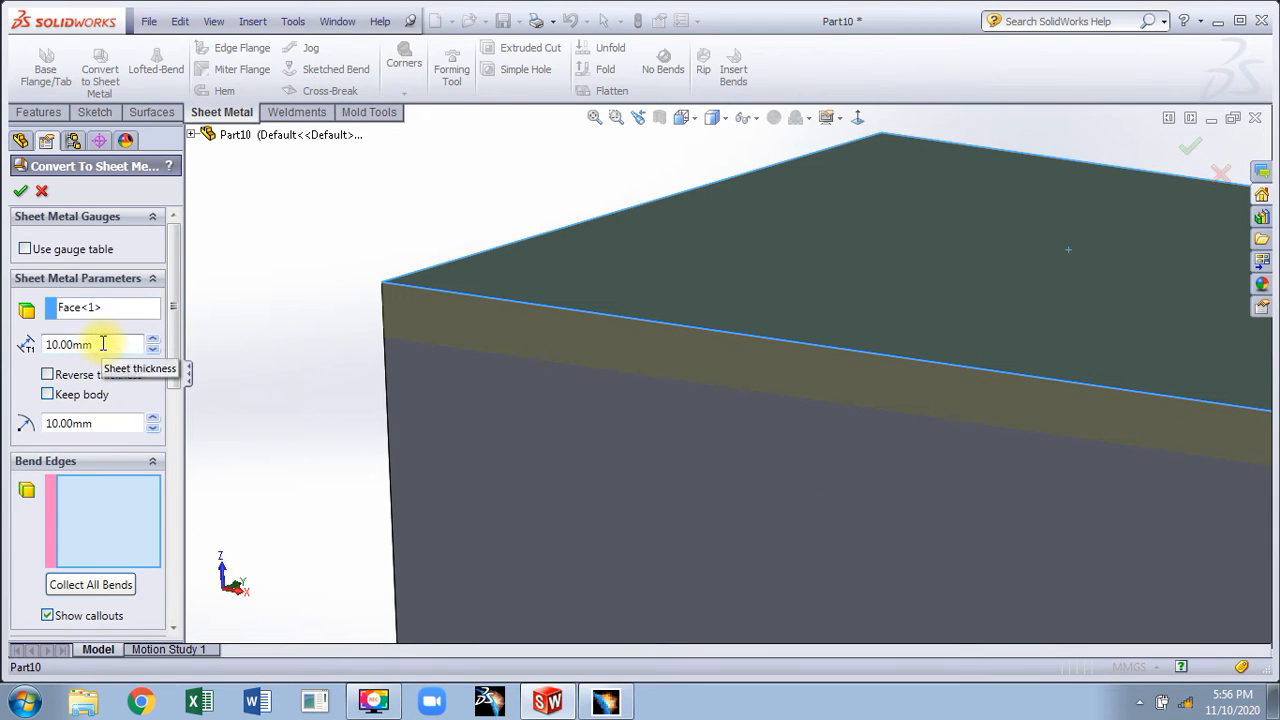
{"action": "left_click", "coordinate": [54, 343]}
{"action": "type", "text": "2"}
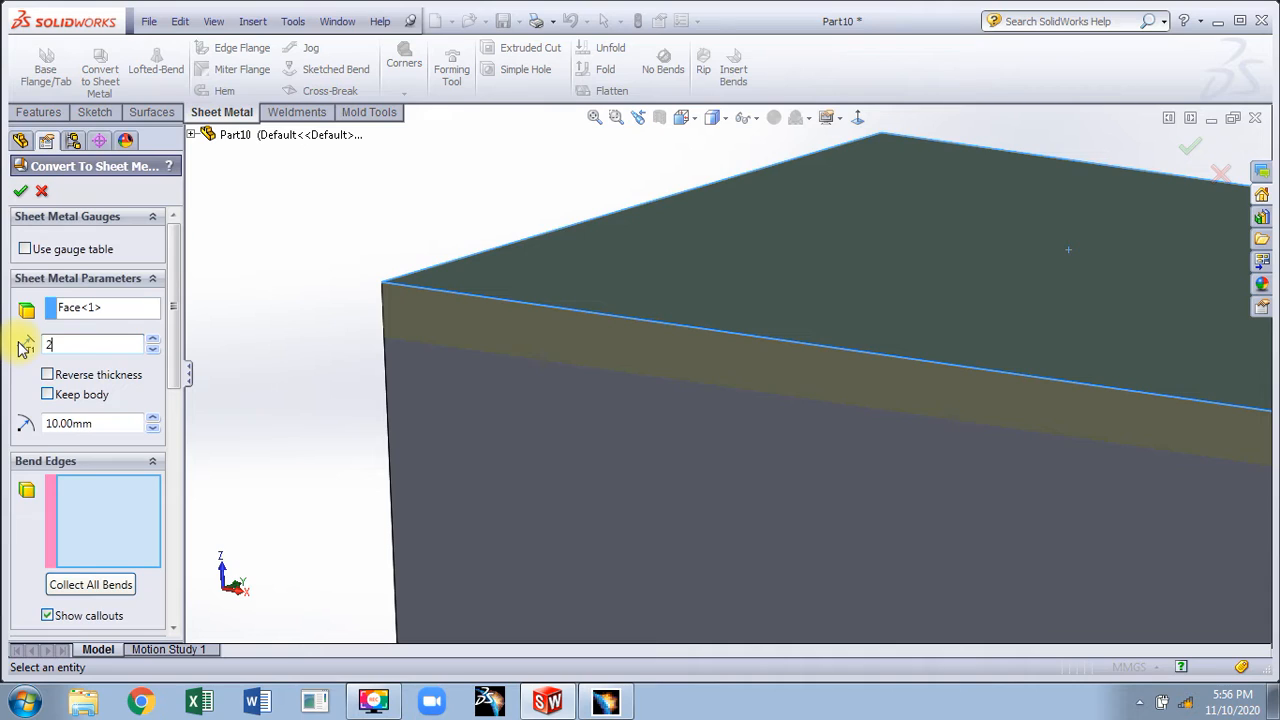
{"action": "key", "text": "Return"}
{"action": "scroll", "coordinate": [180, 410], "scroll_direction": "down", "scroll_amount": 1}
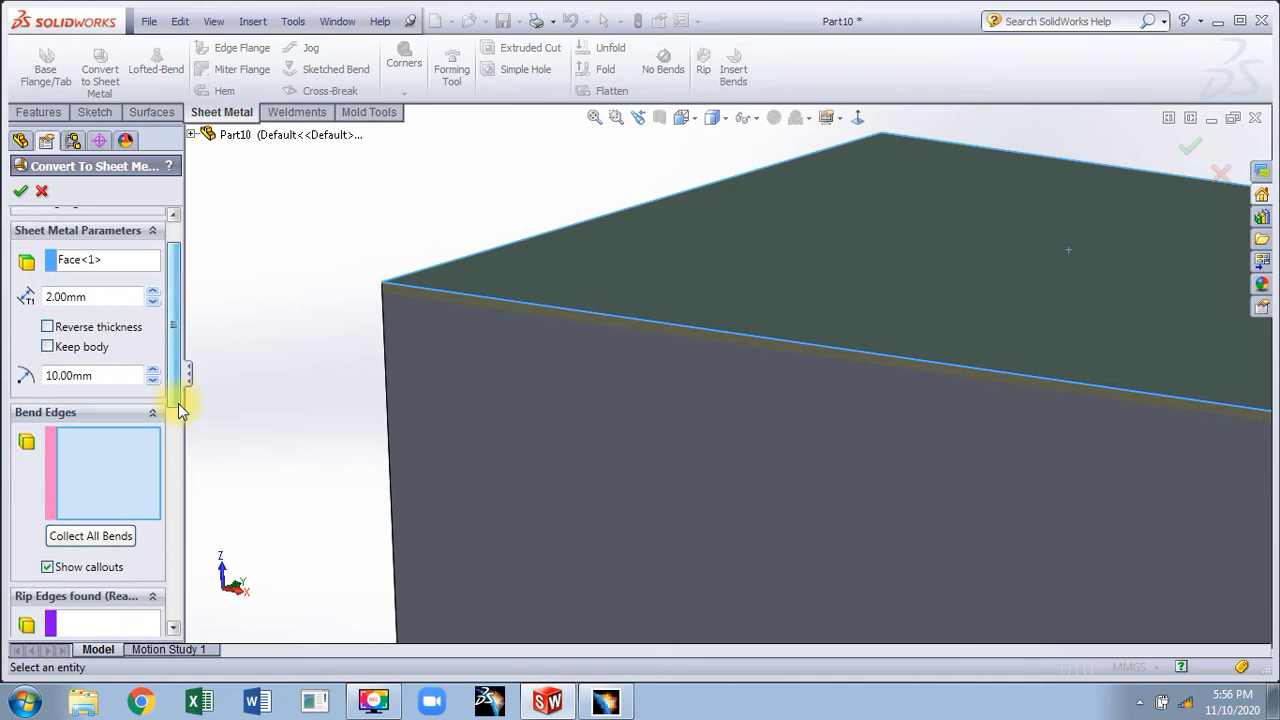
{"action": "scroll", "coordinate": [180, 410], "scroll_direction": "down", "scroll_amount": 1}
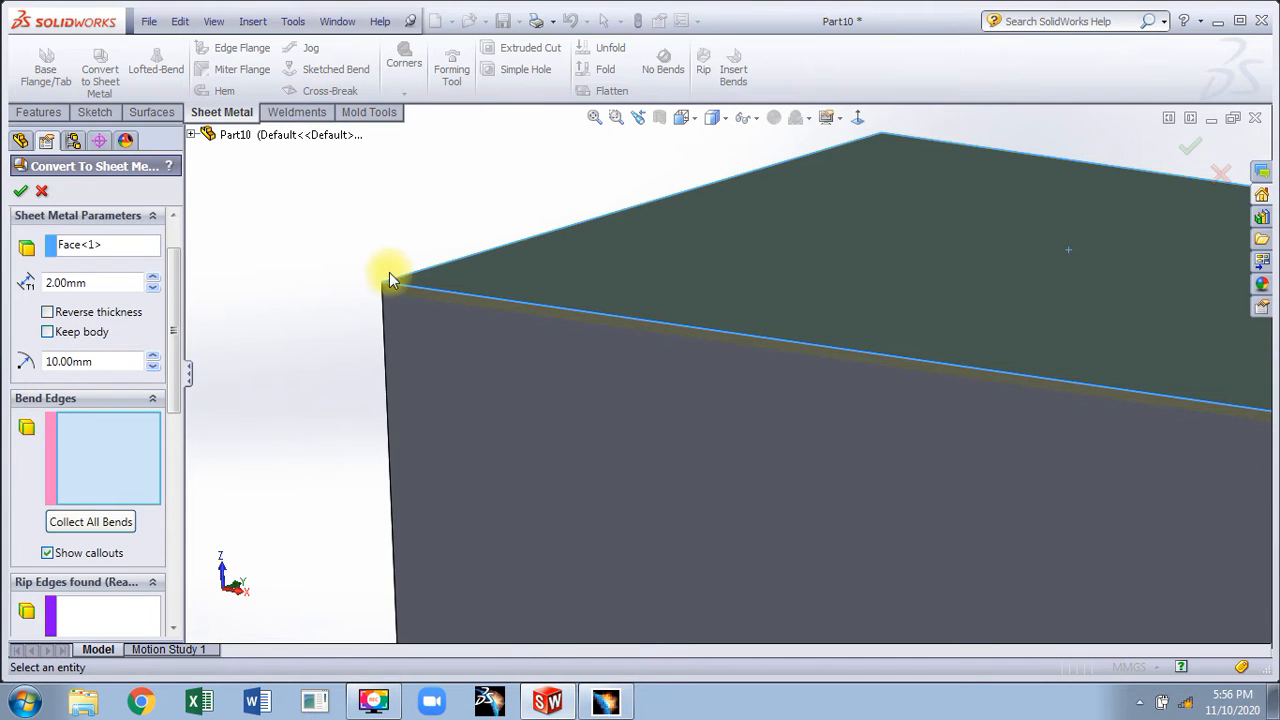
- Try to use the block's lower front edge as a bend edge
{"action": "middle_click_drag", "start_coordinate": [389, 272], "coordinate": [380, 288]}
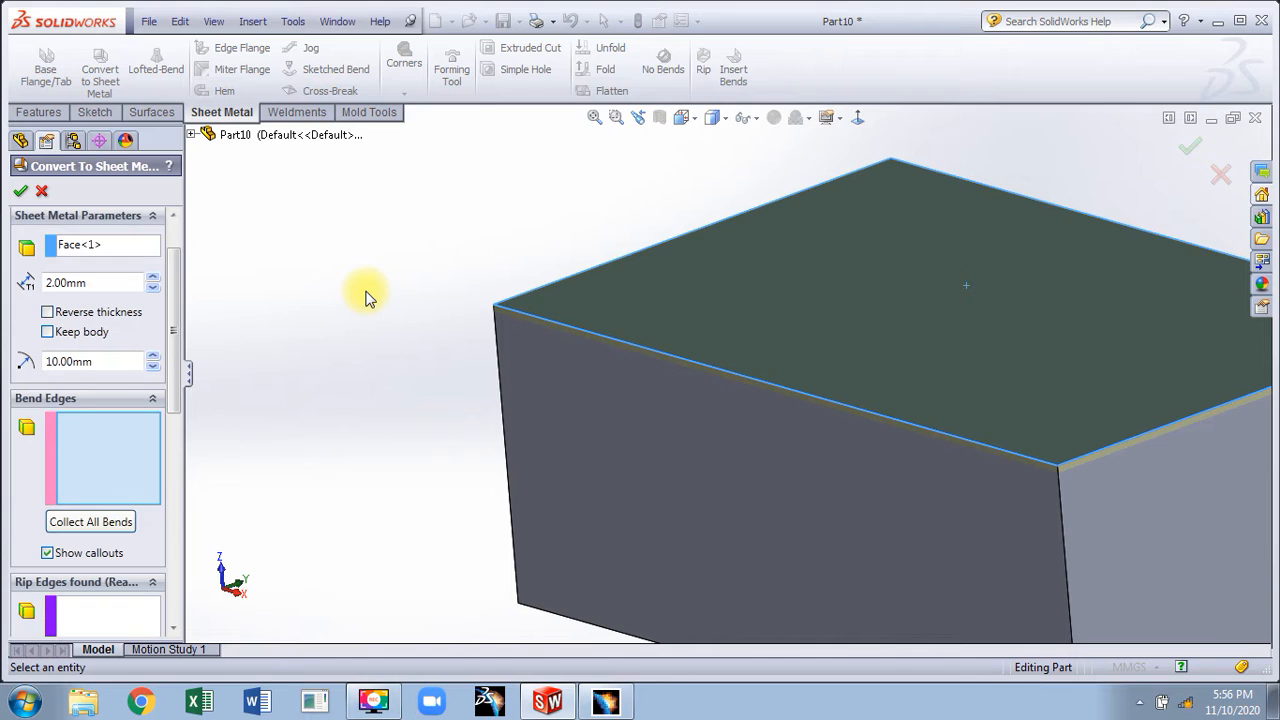
{"action": "scroll", "coordinate": [370, 340], "scroll_direction": "up", "scroll_amount": 2}
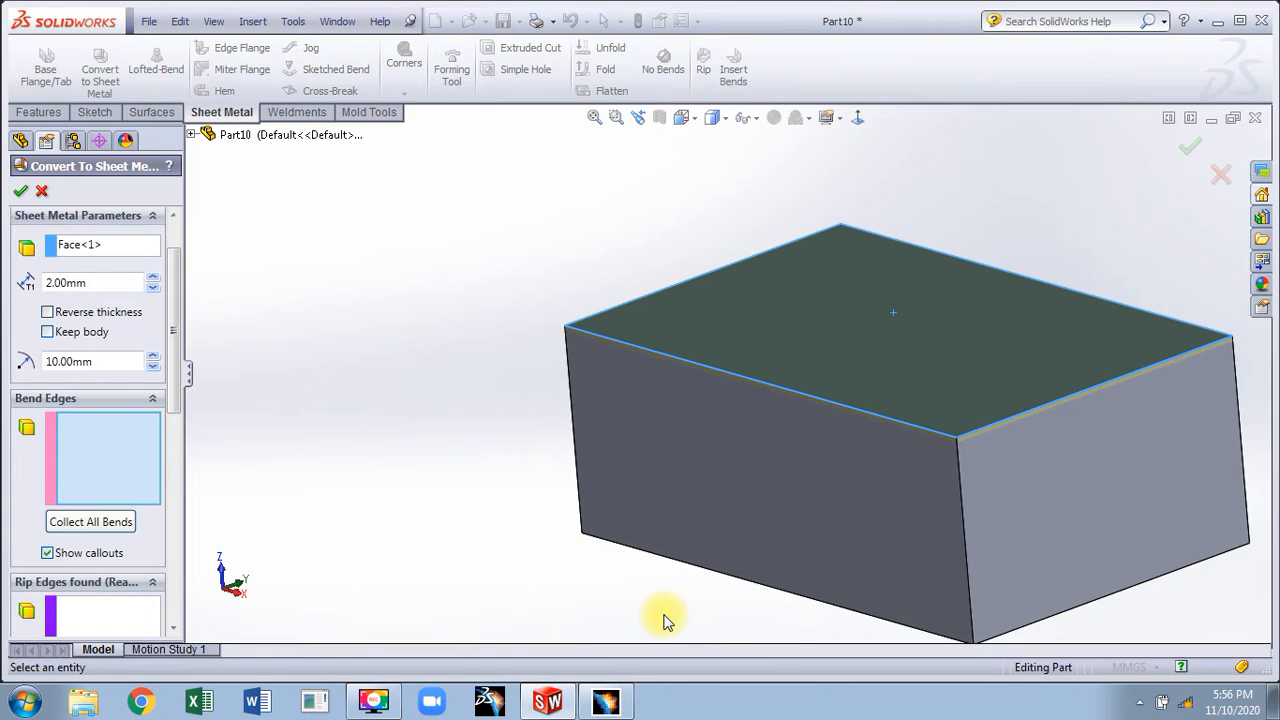
{"action": "left_click", "coordinate": [656, 556]}
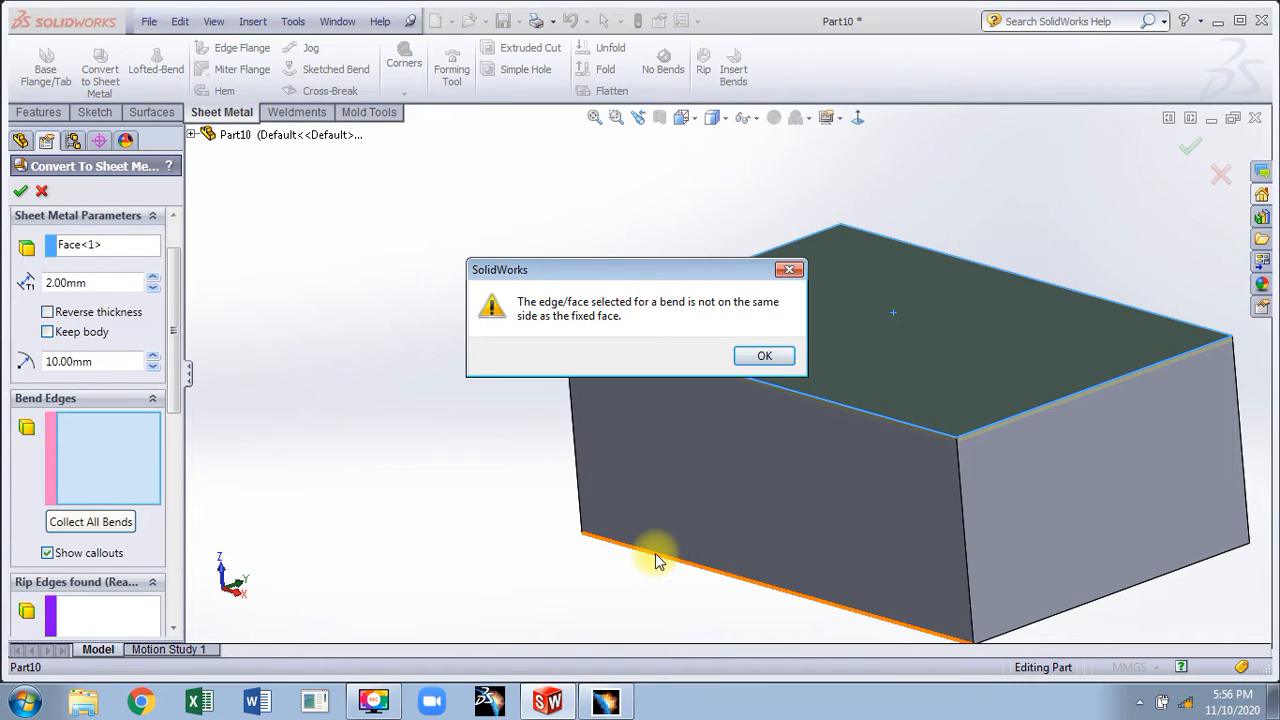
{"action": "left_click", "coordinate": [764, 356]}
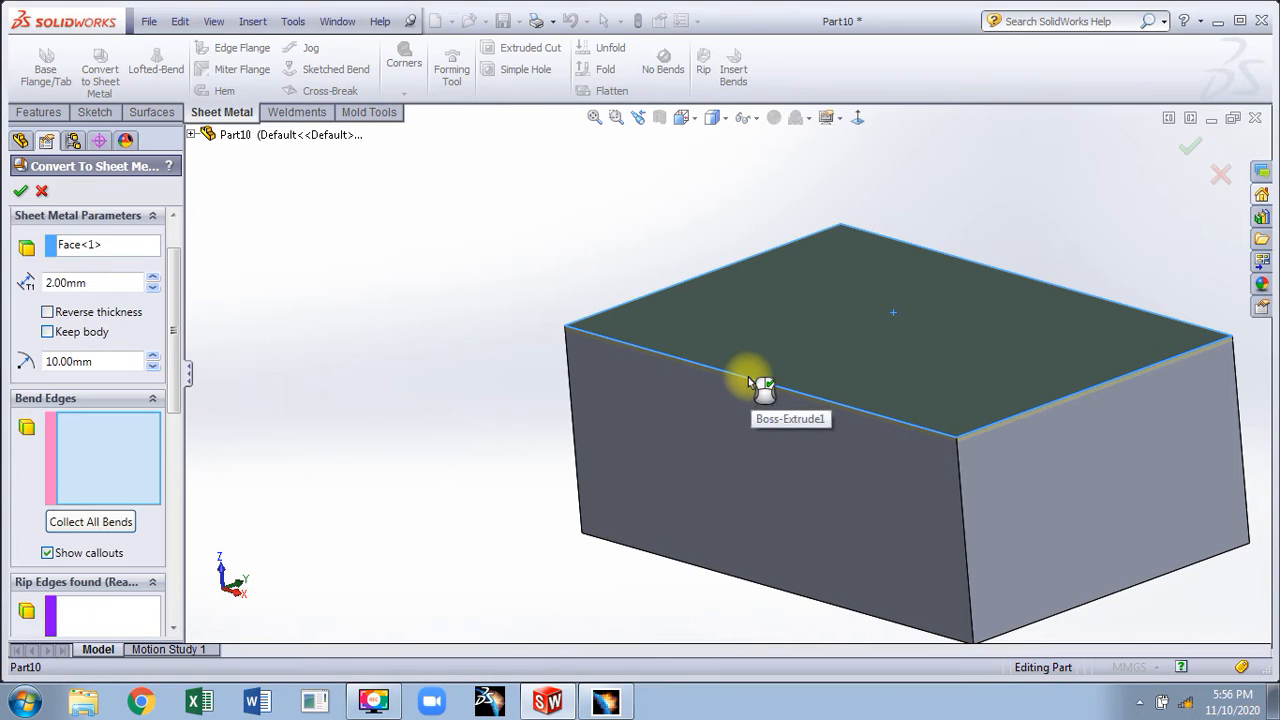
- Select the four edges of the top face as bend edges and complete the conversion with a 10 mm bend radius
{"action": "left_click", "coordinate": [755, 381]}
{"action": "left_click", "coordinate": [760, 251]}
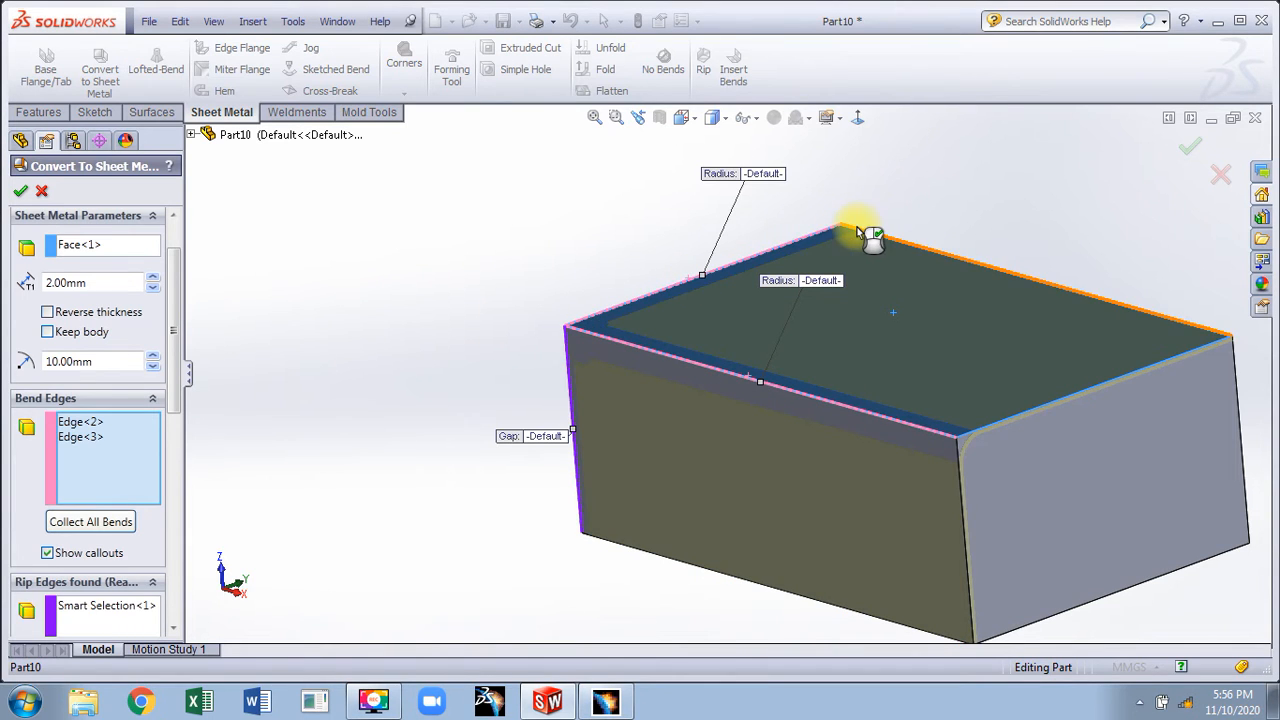
{"action": "left_click", "coordinate": [858, 232]}
{"action": "left_click", "coordinate": [1040, 412]}
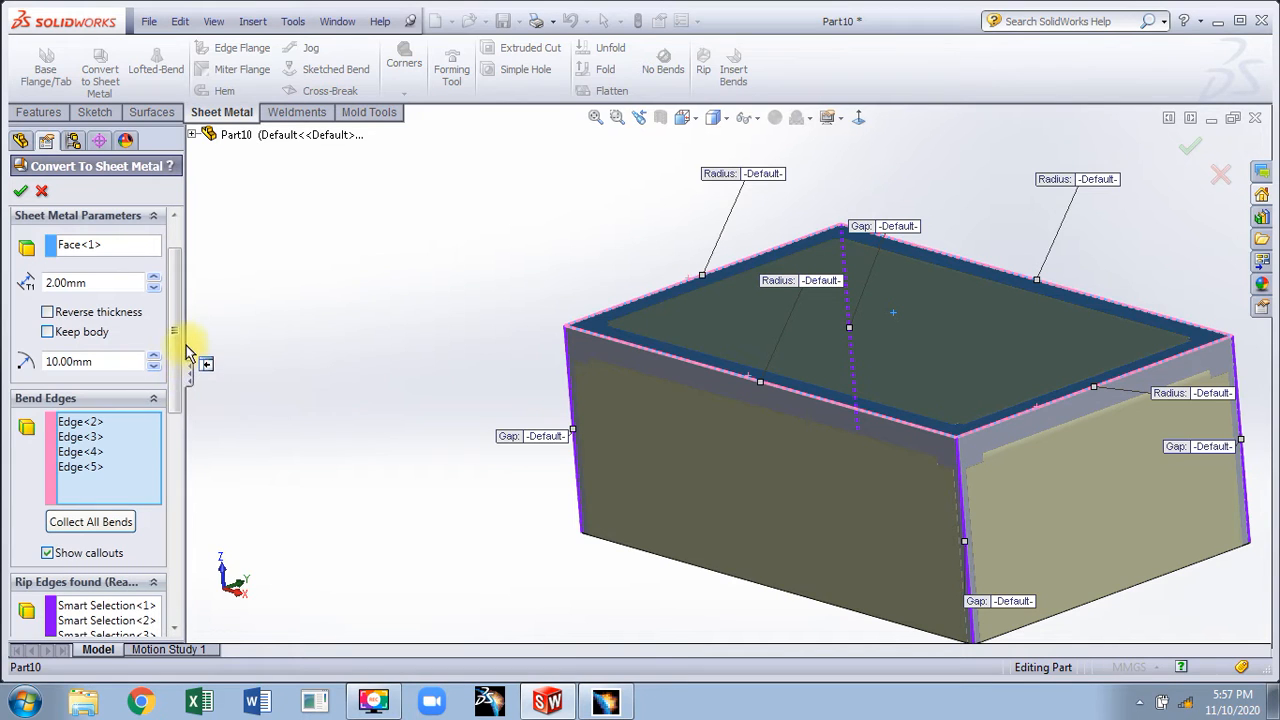
{"action": "double_click", "coordinate": [97, 361]}
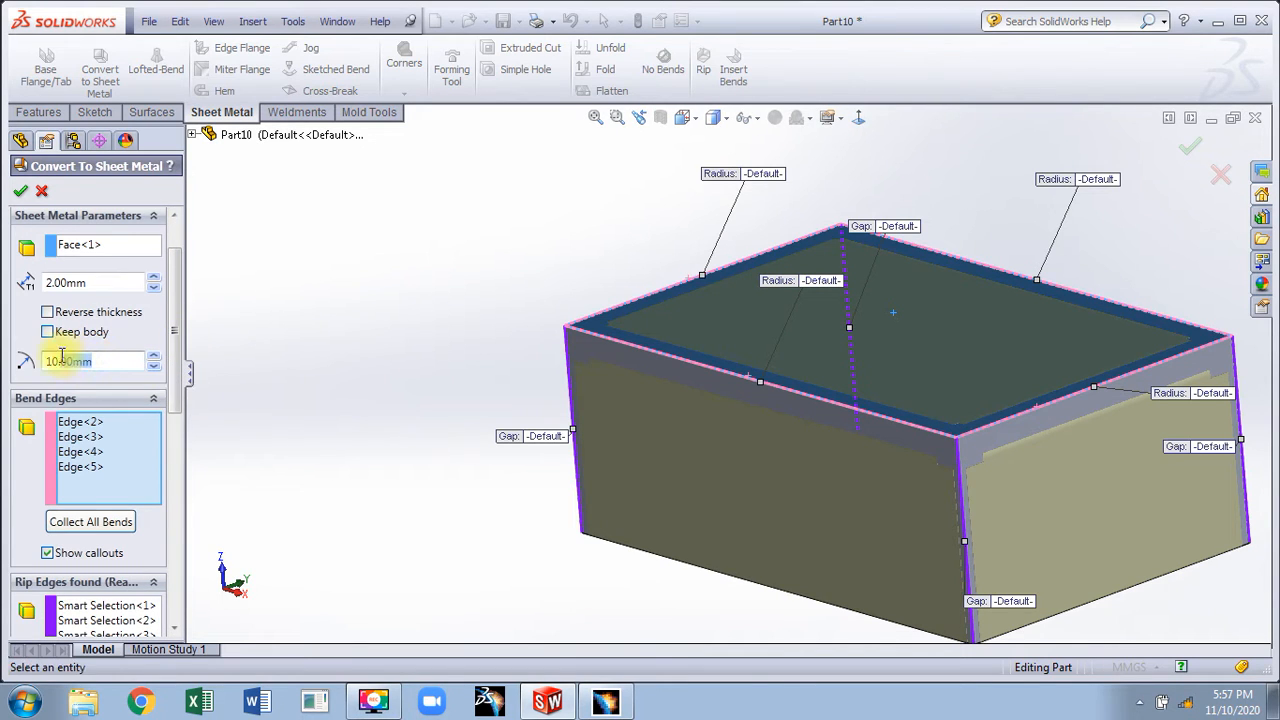
{"action": "left_click", "coordinate": [44, 362]}
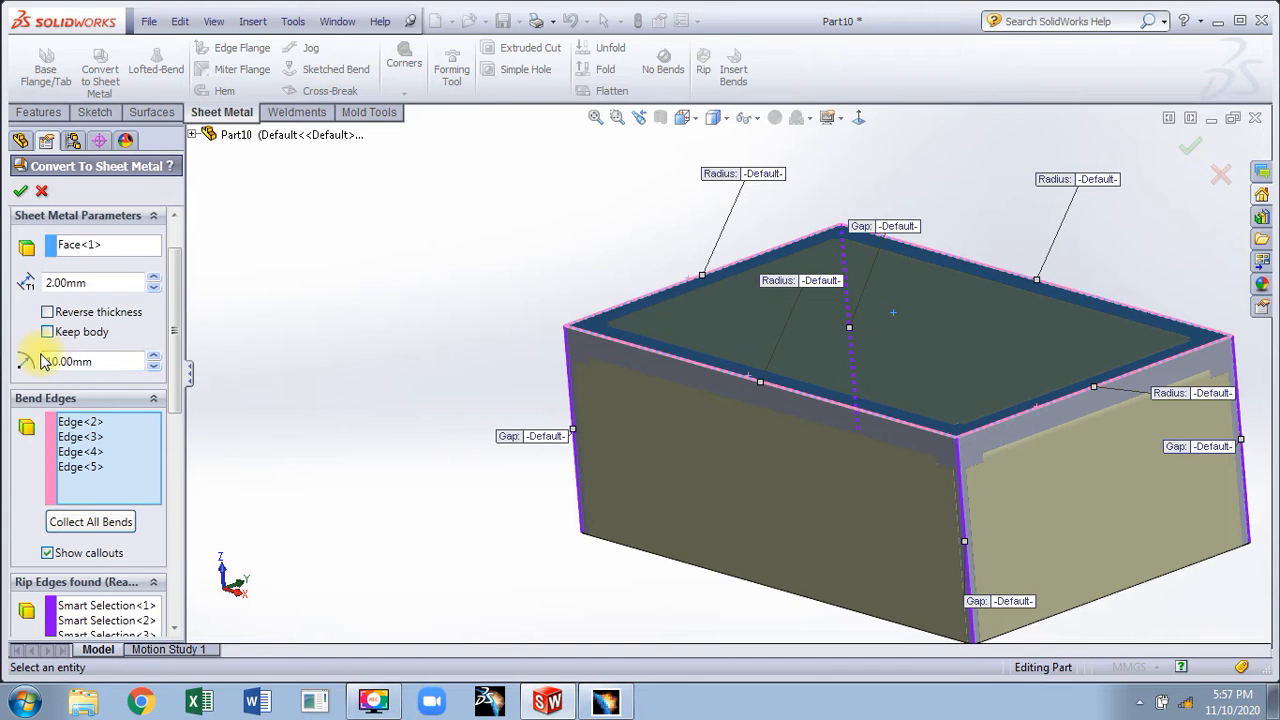
{"action": "key", "text": "Return"}
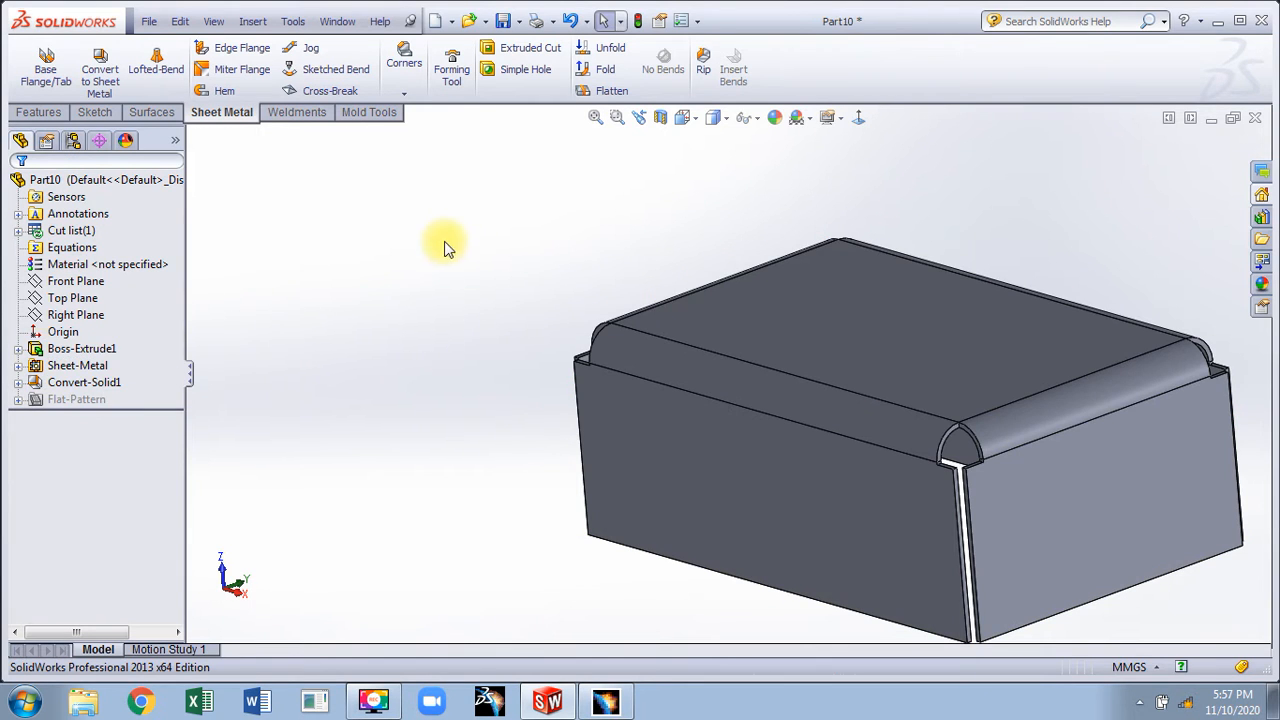
- Edit the box's sheet metal conversion, trying a 2 mm bend radius and setting it to 3 mm
{"action": "left_click", "coordinate": [85, 384]}
{"action": "left_click", "coordinate": [100, 328]}
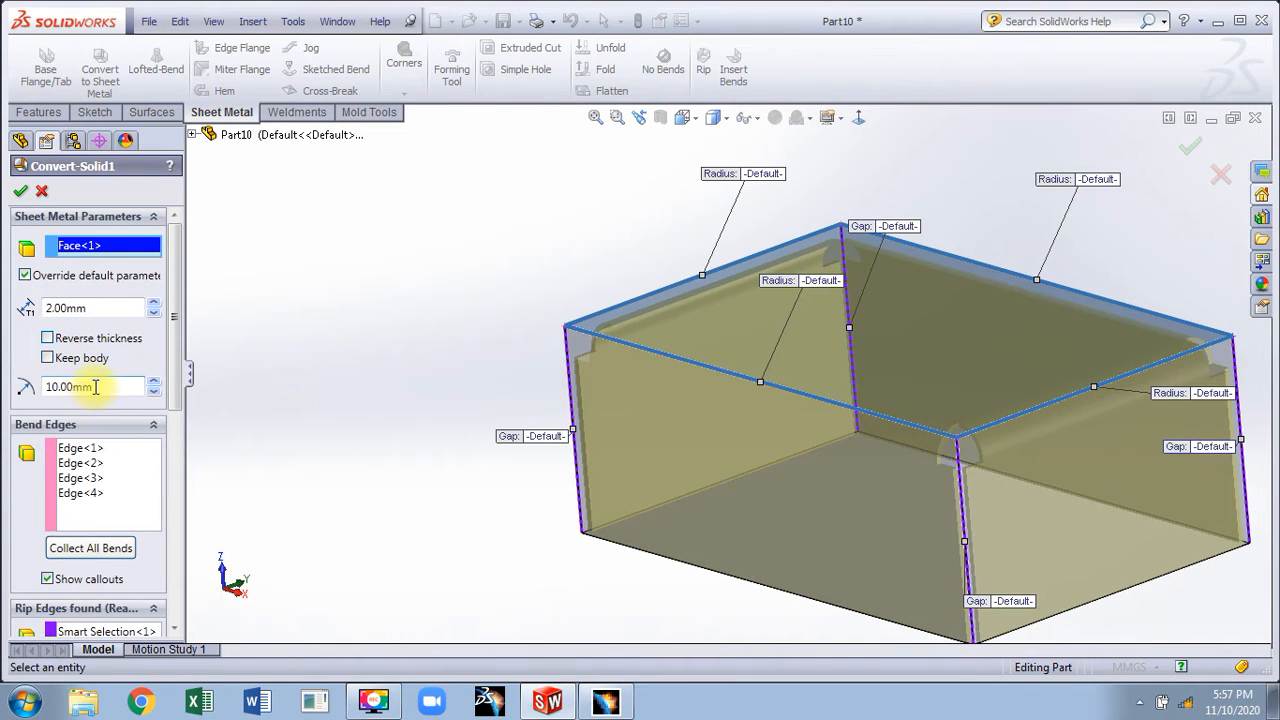
{"action": "left_click_drag", "start_coordinate": [95, 387], "coordinate": [24, 387]}
{"action": "type", "text": "2"}
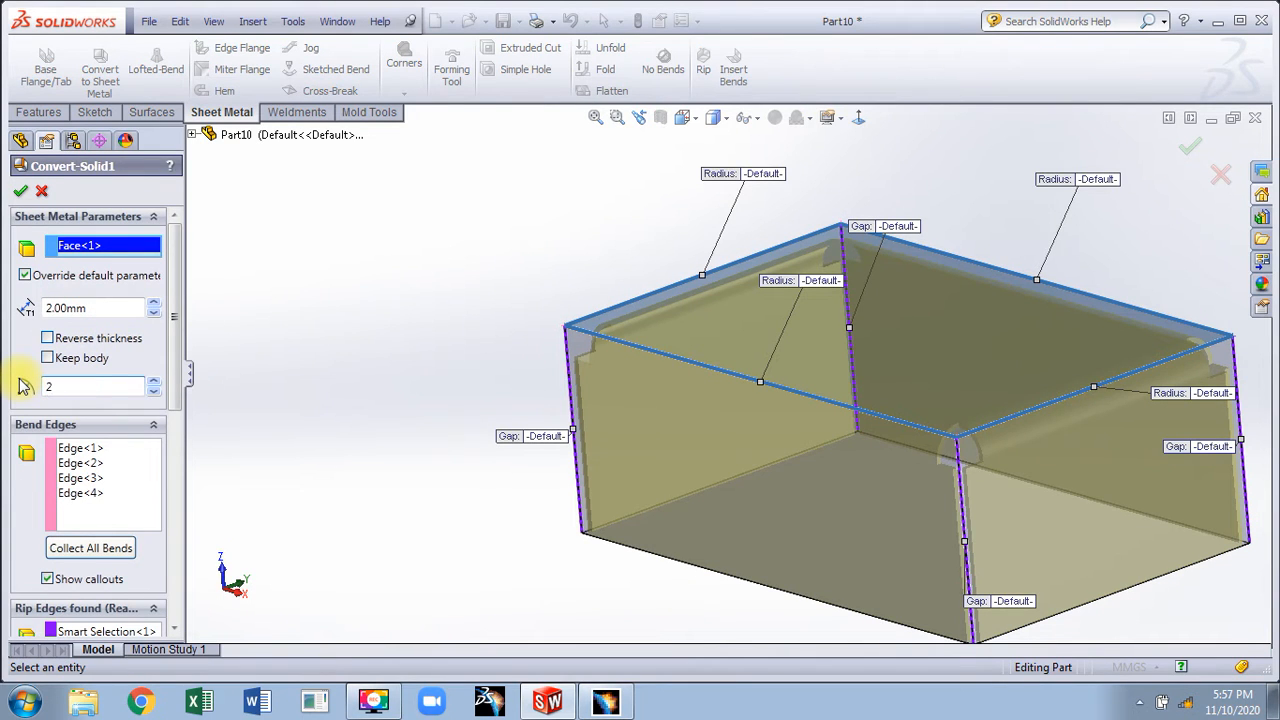
{"action": "key", "text": "Return"}
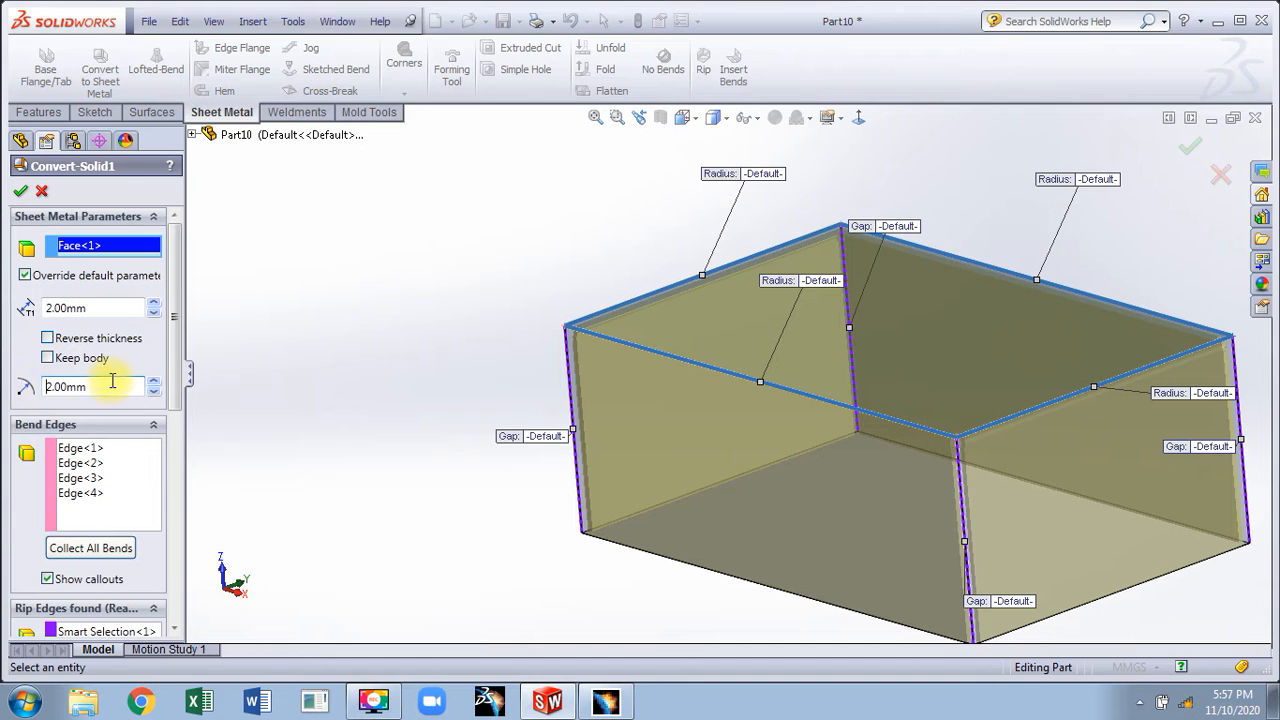
{"action": "left_click_drag", "start_coordinate": [106, 387], "coordinate": [24, 393]}
{"action": "type", "text": "3"}
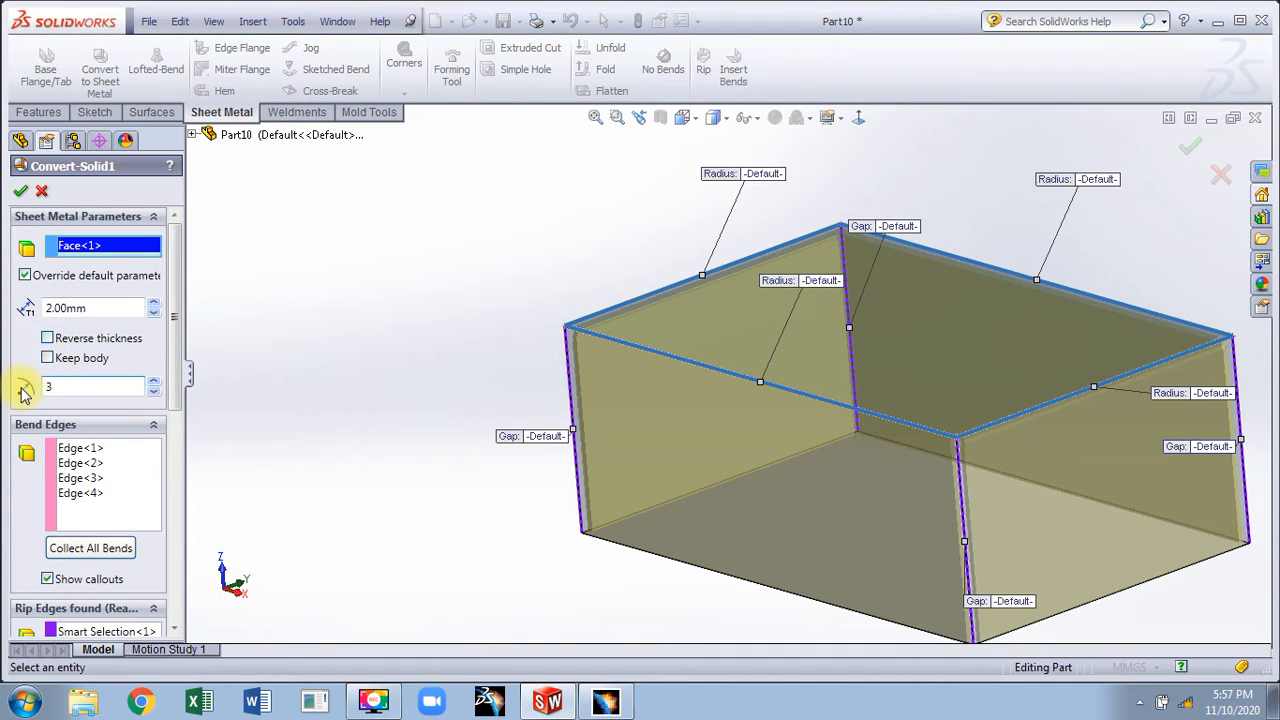
{"action": "key", "text": "Return"}
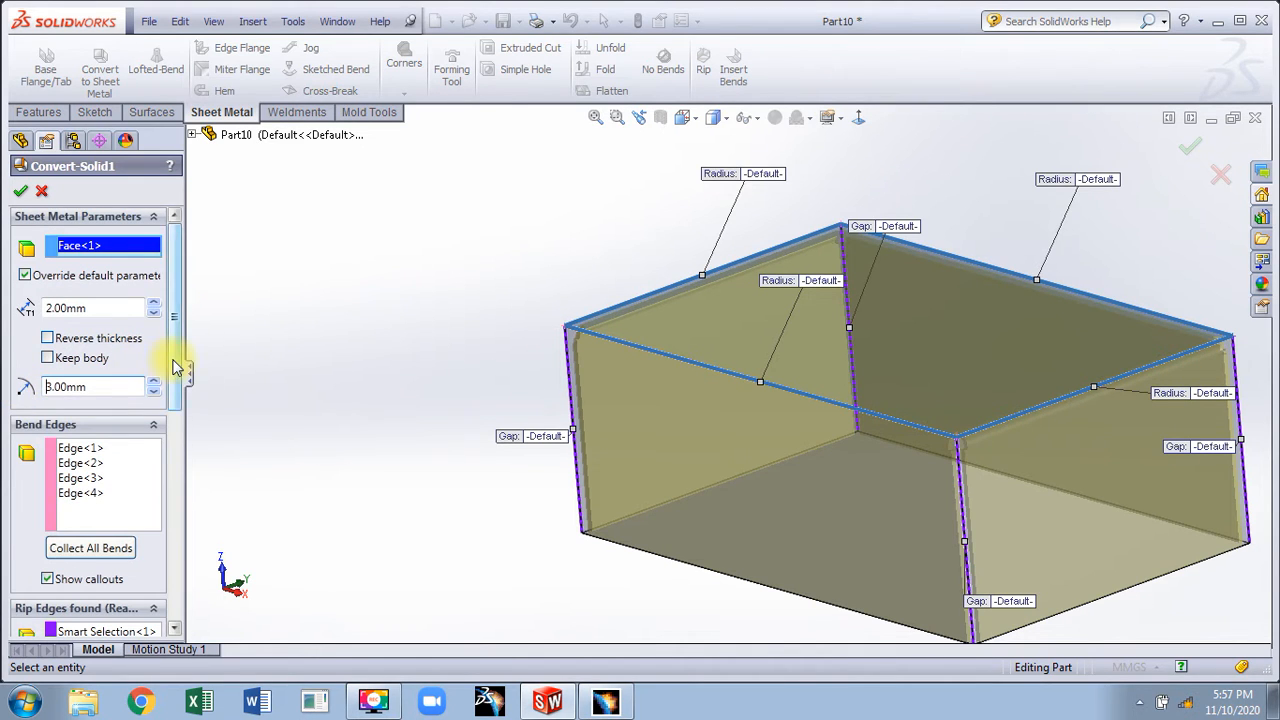
- Set the conversion's default gap for all rips to 0.1 mm
{"action": "left_click_drag", "start_coordinate": [171, 360], "coordinate": [147, 561]}
{"action": "scroll", "coordinate": [147, 561], "scroll_direction": "down", "scroll_amount": 2}
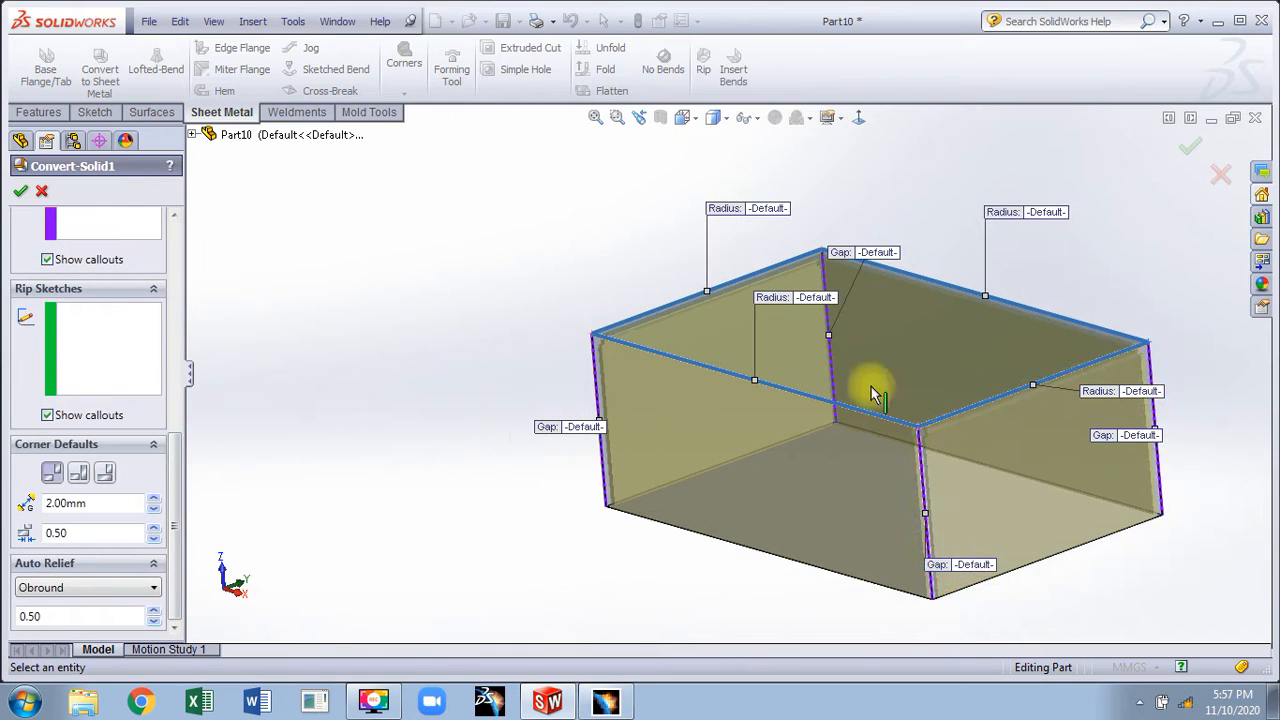
{"action": "scroll", "coordinate": [866, 420], "scroll_direction": "down", "scroll_amount": 5}
{"action": "scroll", "coordinate": [846, 416], "scroll_direction": "down", "scroll_amount": 3}
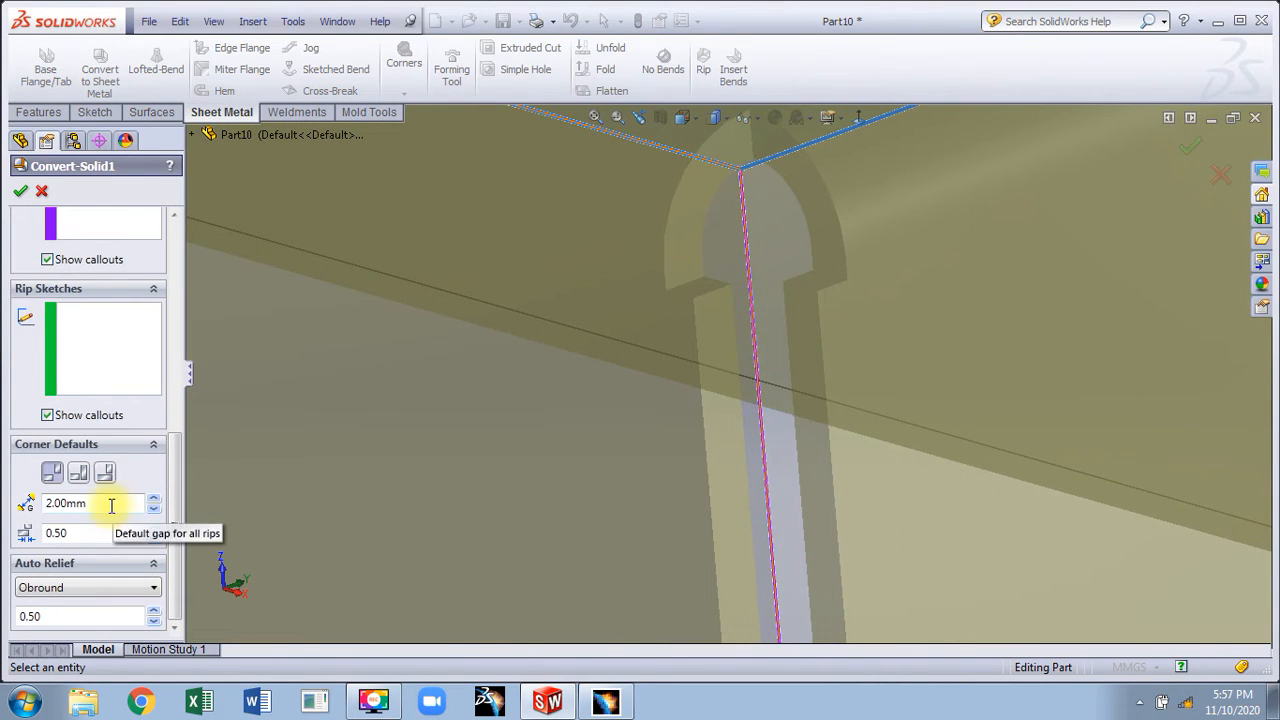
{"action": "left_click_drag", "start_coordinate": [106, 504], "coordinate": [35, 510]}
{"action": "key", "text": "BackSpace"}
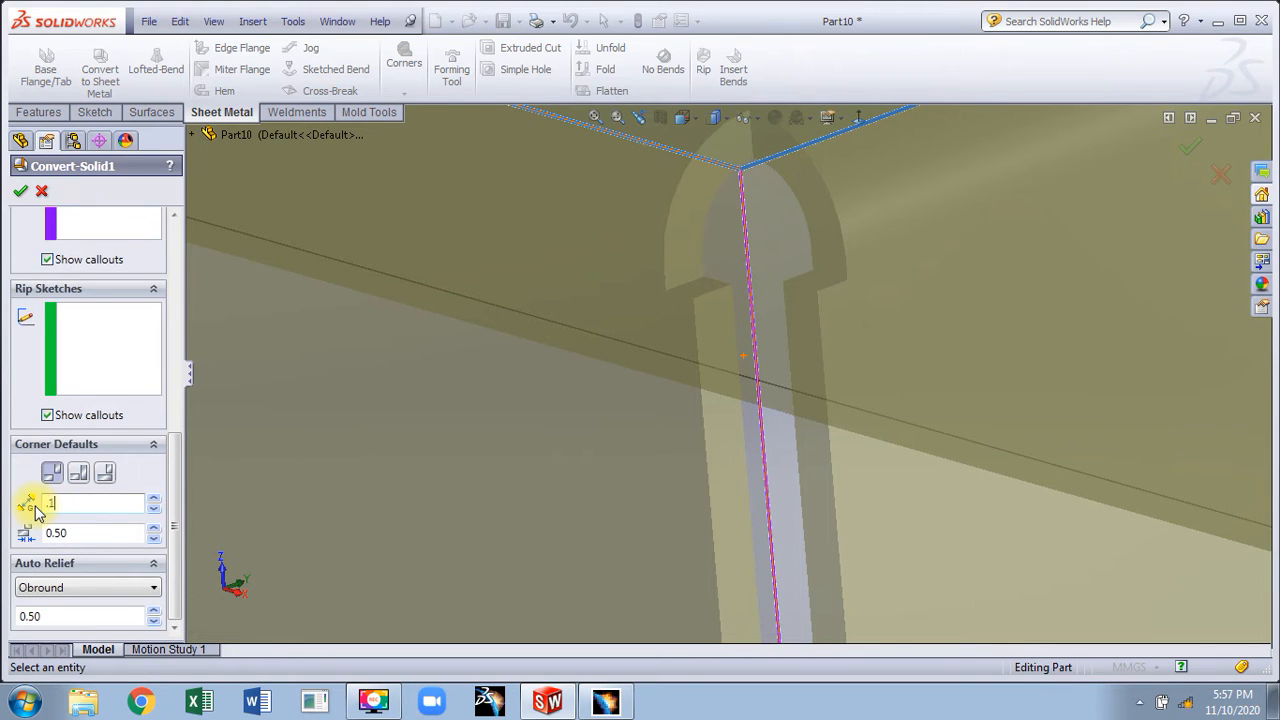
{"action": "type", "text": "0.1"}
{"action": "key", "text": "Return"}
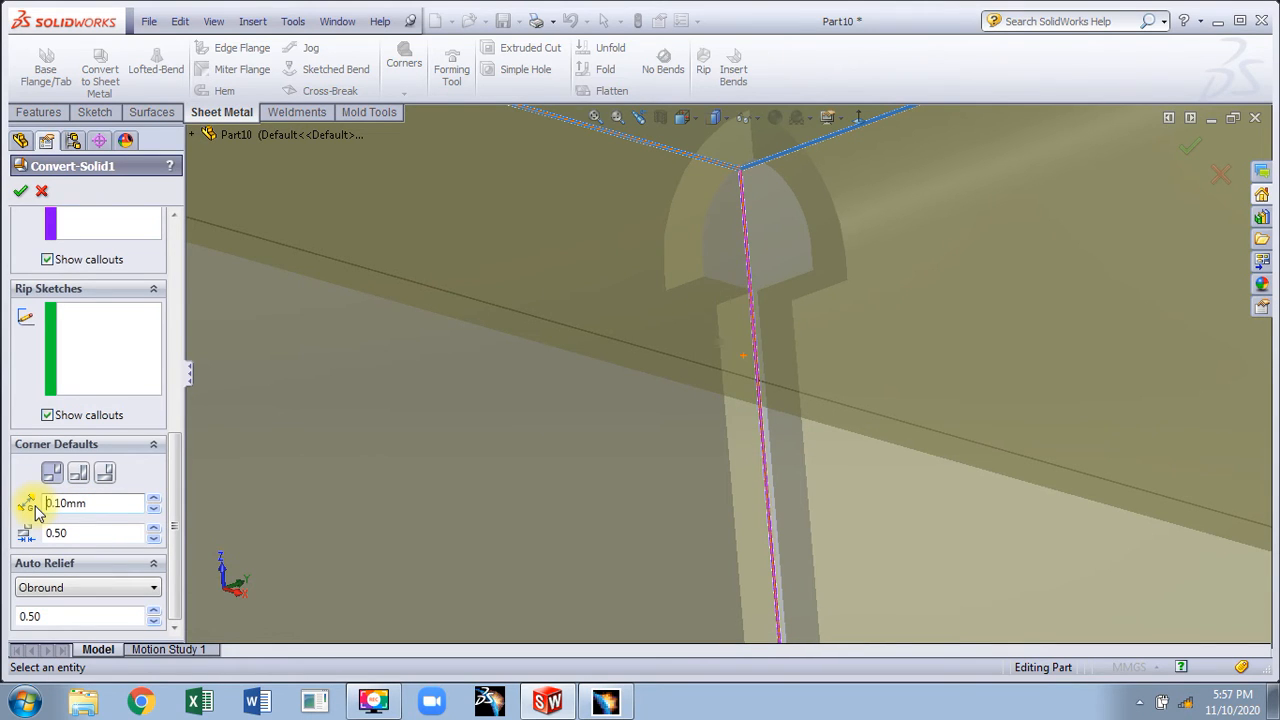
- Change the conversion's auto relief type to Tear and apply the edited feature
{"action": "left_click", "coordinate": [49, 592]}
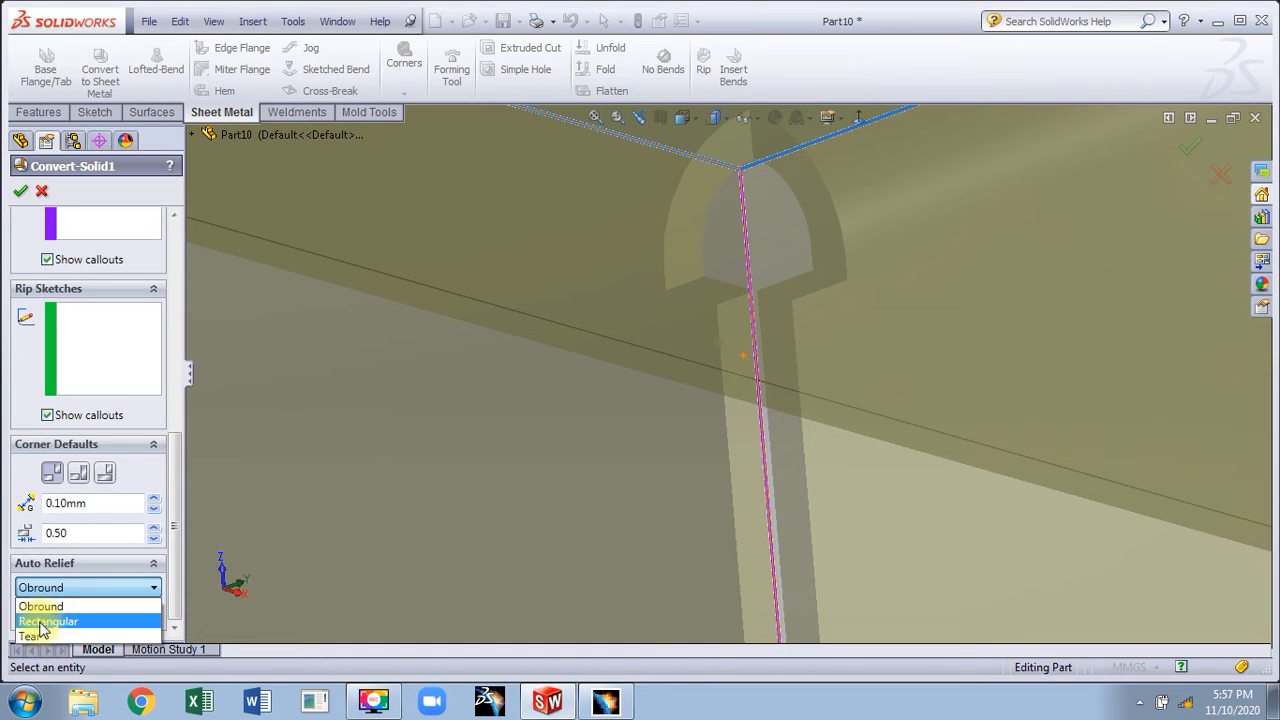
{"action": "left_click", "coordinate": [38, 640]}
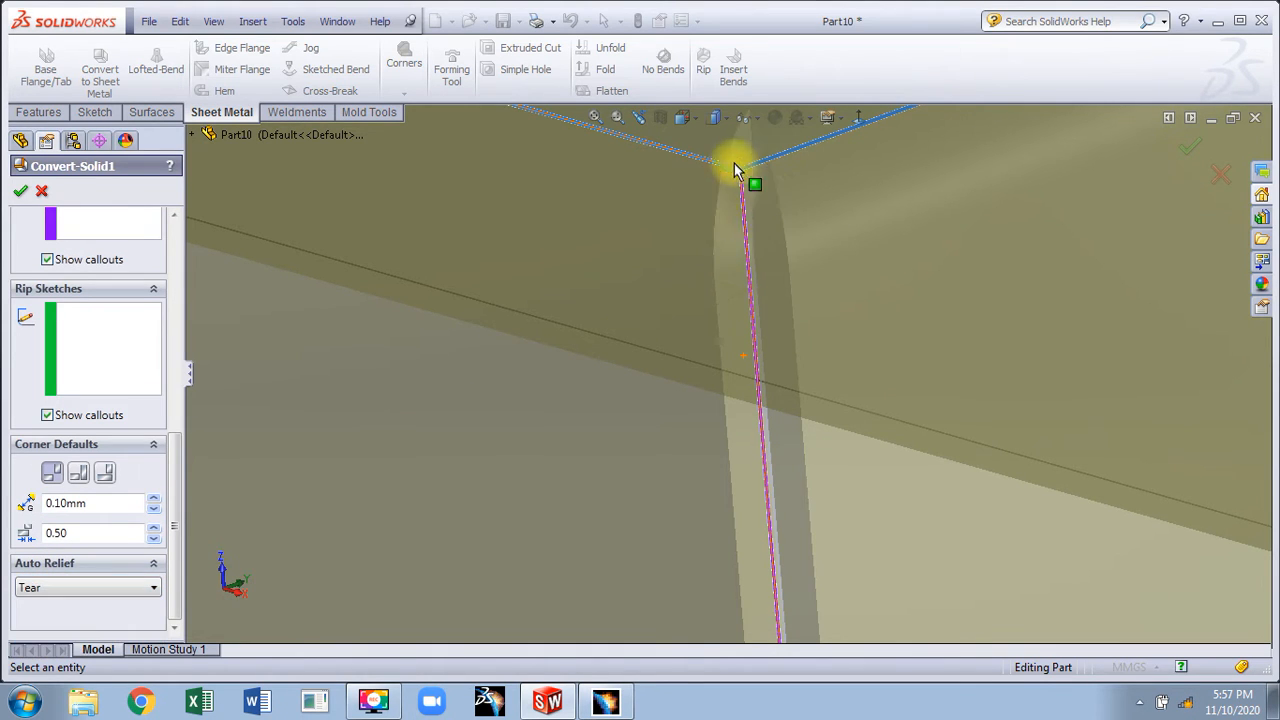
{"action": "scroll", "coordinate": [727, 352], "scroll_direction": "up", "scroll_amount": 2}
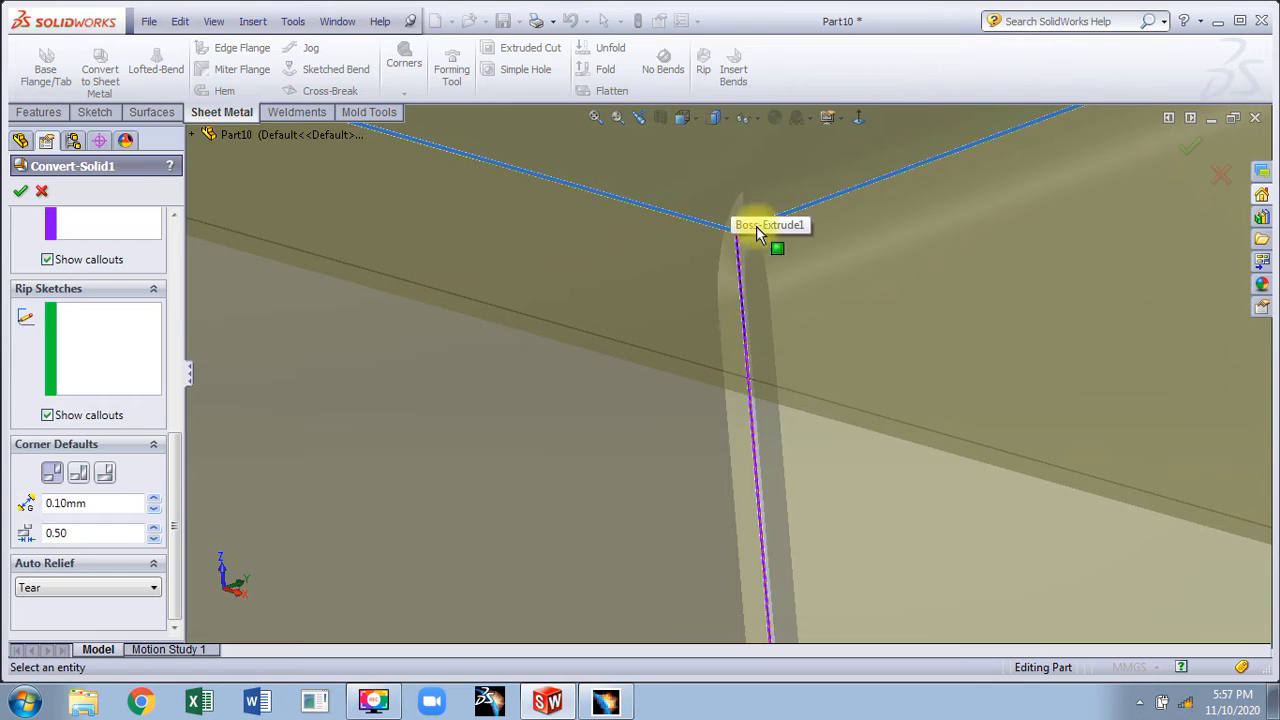
{"action": "left_click", "coordinate": [24, 192]}
- Undo the conversion edits and the Convert to Sheet Metal feature, back to the solid block
{"action": "scroll", "coordinate": [594, 332], "scroll_direction": "up", "scroll_amount": 5}
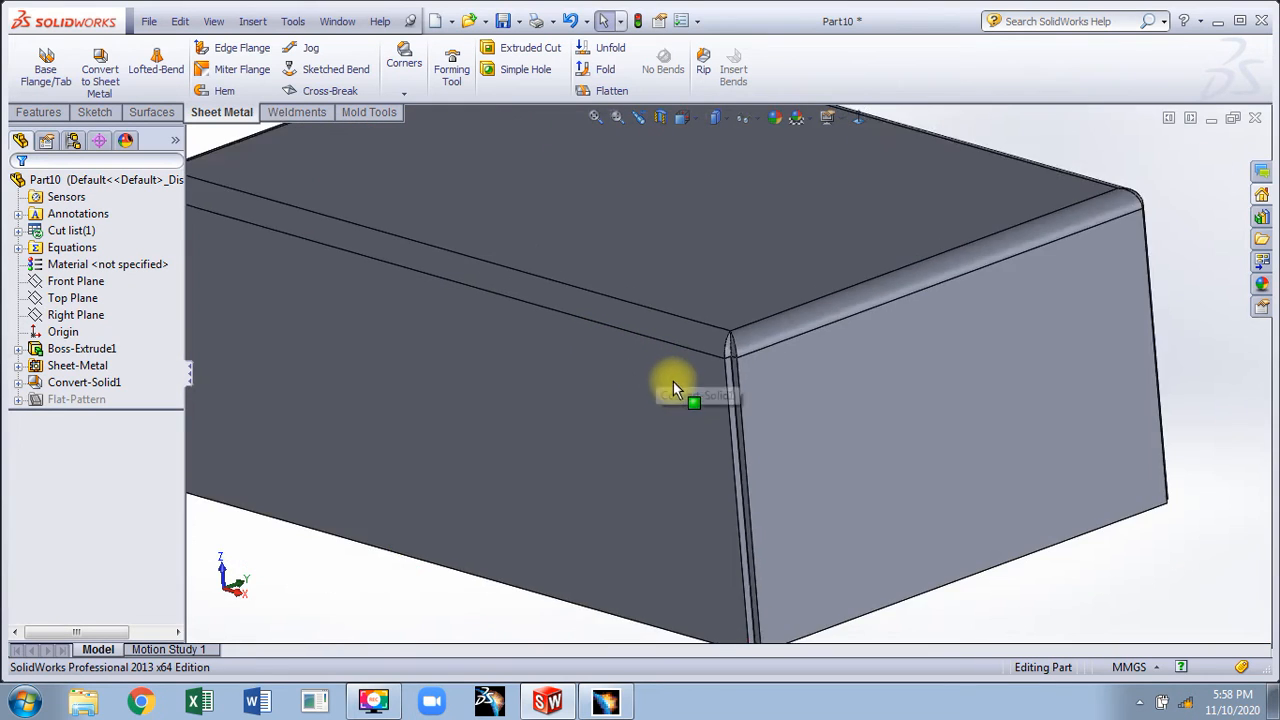
{"action": "middle_click_drag", "start_coordinate": [707, 203], "coordinate": [558, 318]}
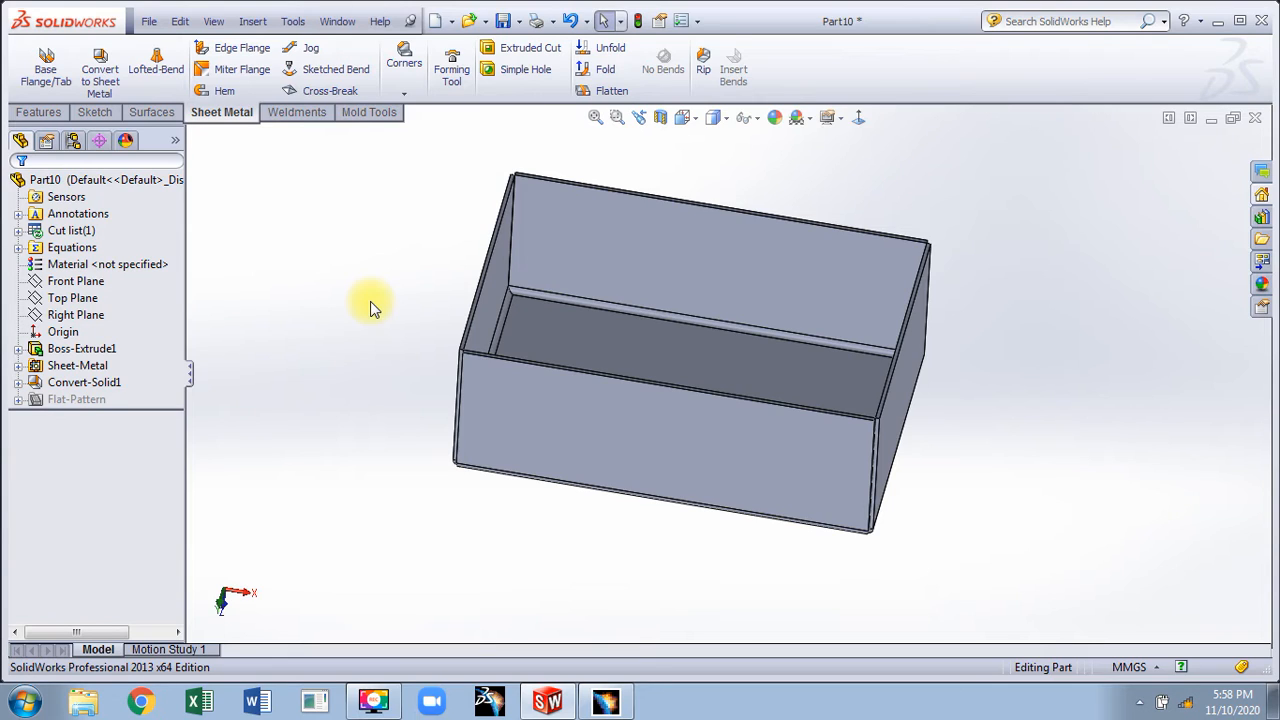
{"action": "middle_click_drag", "start_coordinate": [370, 301], "coordinate": [380, 286]}
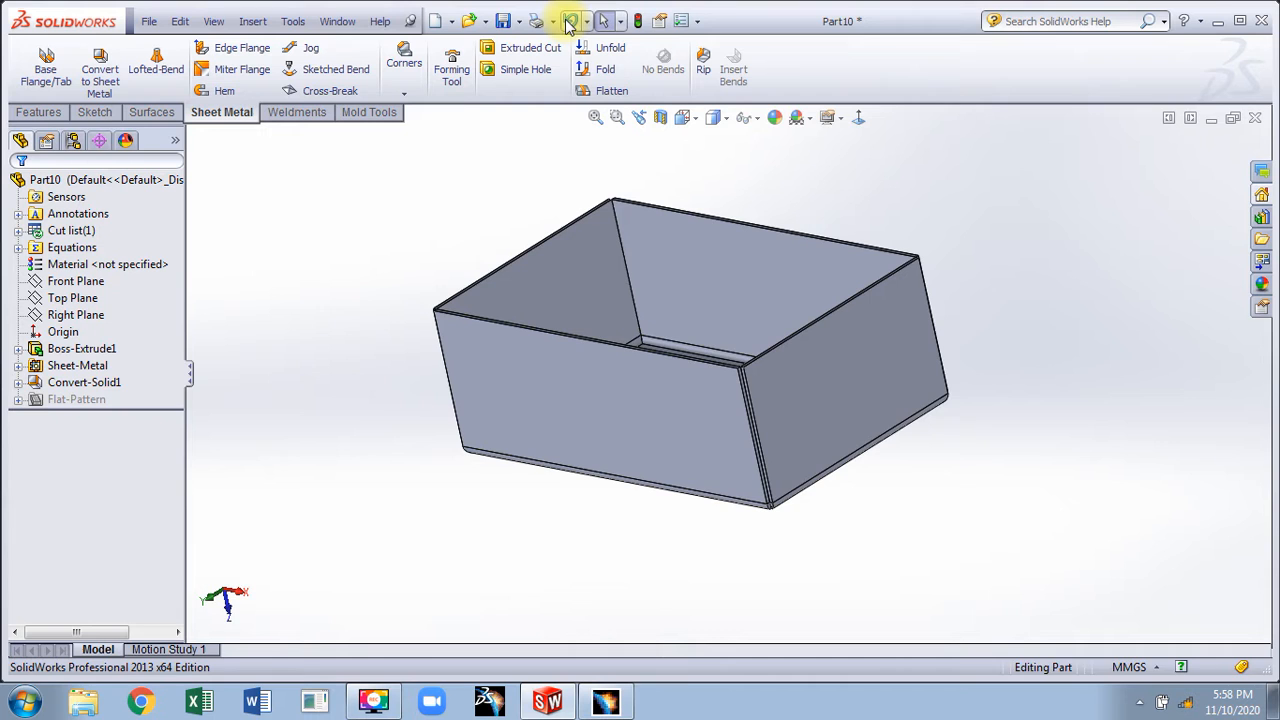
{"action": "left_click", "coordinate": [569, 21]}
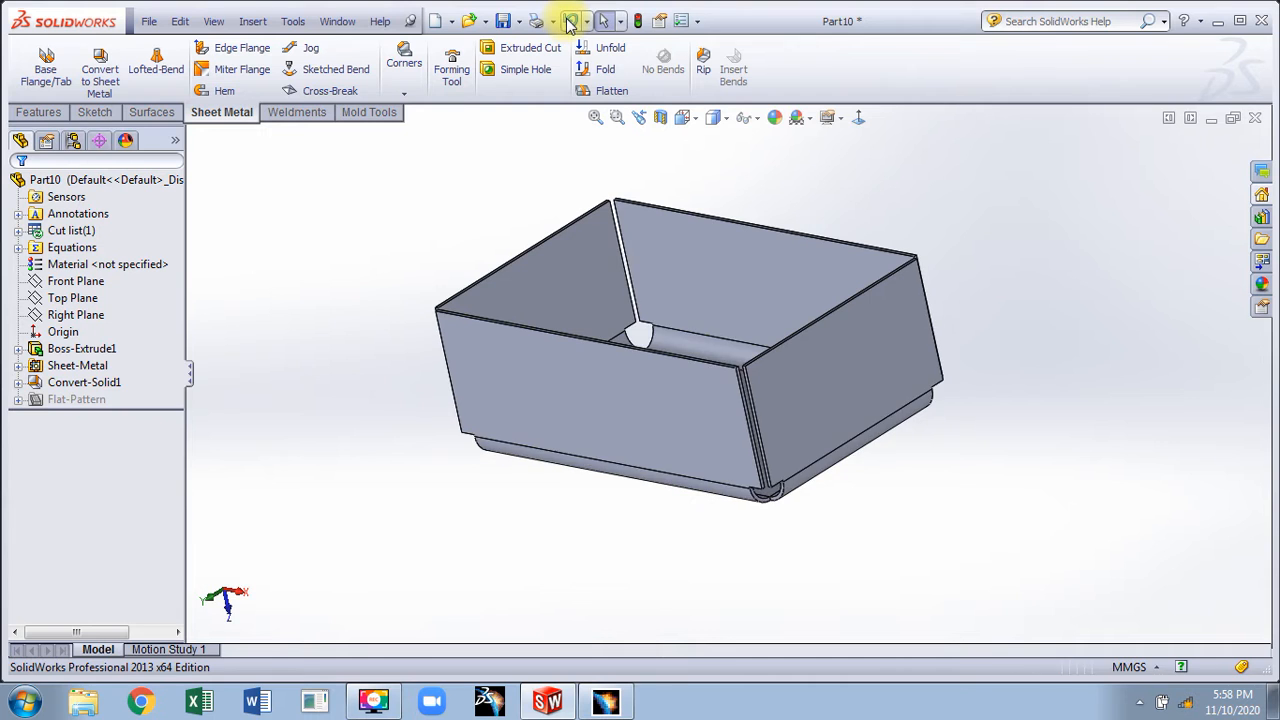
{"action": "left_click", "coordinate": [570, 22]}
{"action": "left_click", "coordinate": [570, 22]}
- Shell the block with a 2 mm wall thickness, removing its top face
{"action": "middle_click_drag", "start_coordinate": [400, 450], "coordinate": [409, 423]}
{"action": "left_click", "coordinate": [38, 112]}
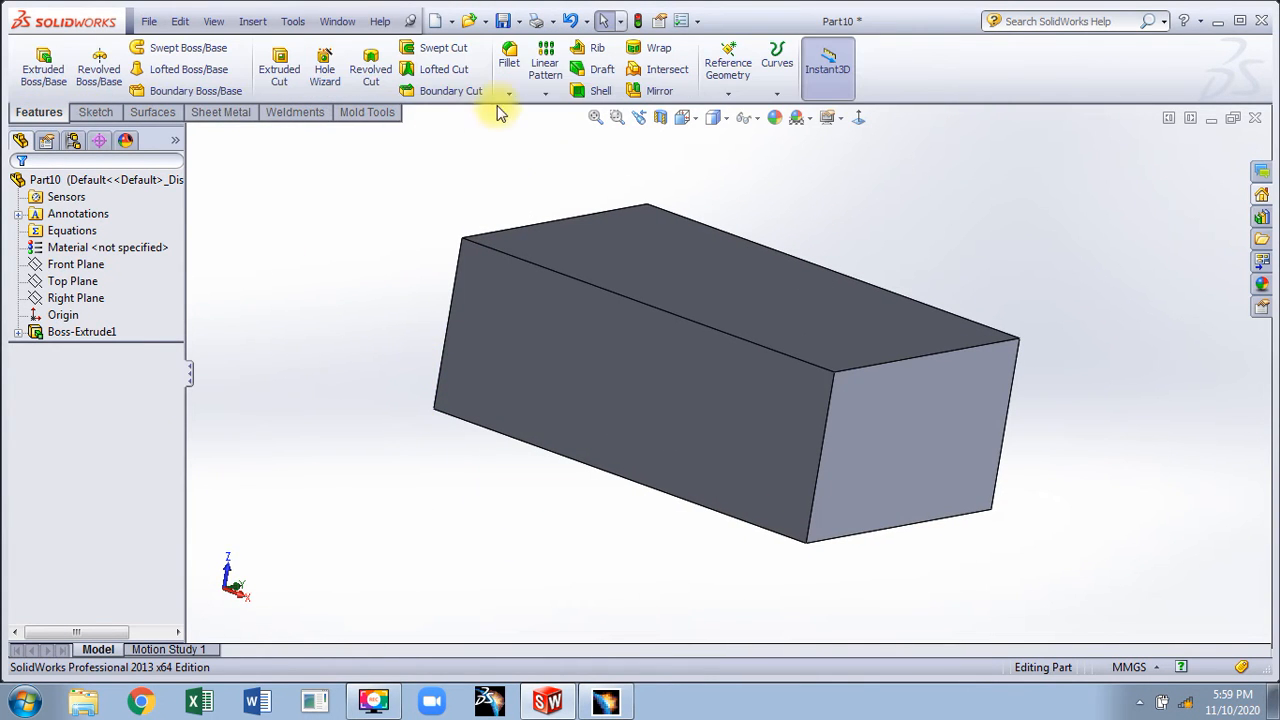
{"action": "left_click", "coordinate": [590, 90]}
{"action": "left_click", "coordinate": [593, 252]}
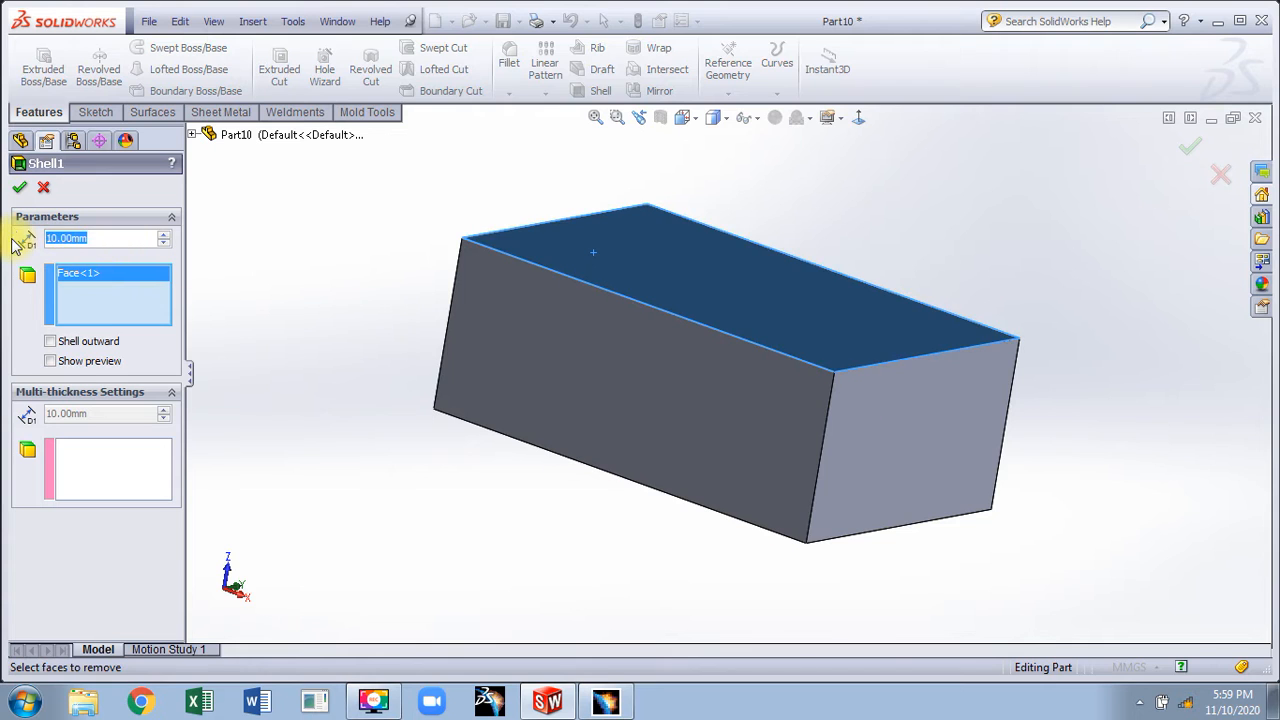
{"action": "type", "text": "2"}
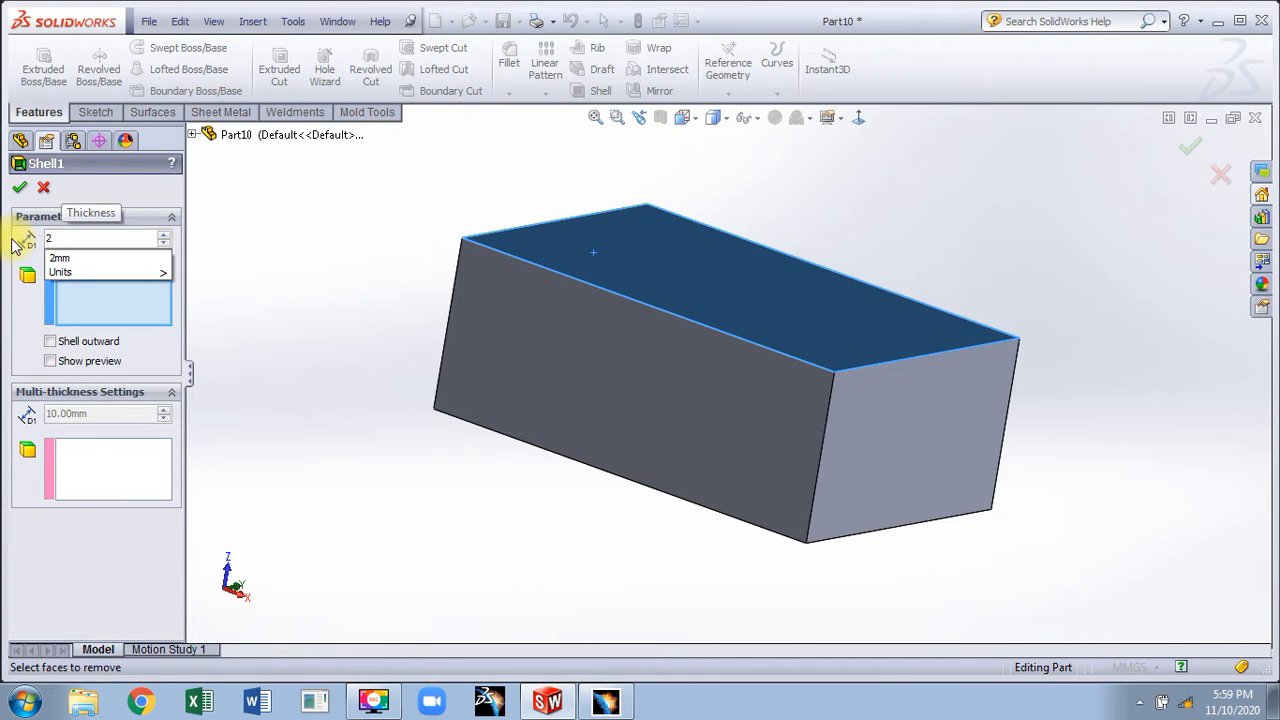
{"action": "key", "text": "Return"}
- Undo the existing rip on the shelled box
{"action": "middle_click_drag", "start_coordinate": [343, 208], "coordinate": [378, 303]}
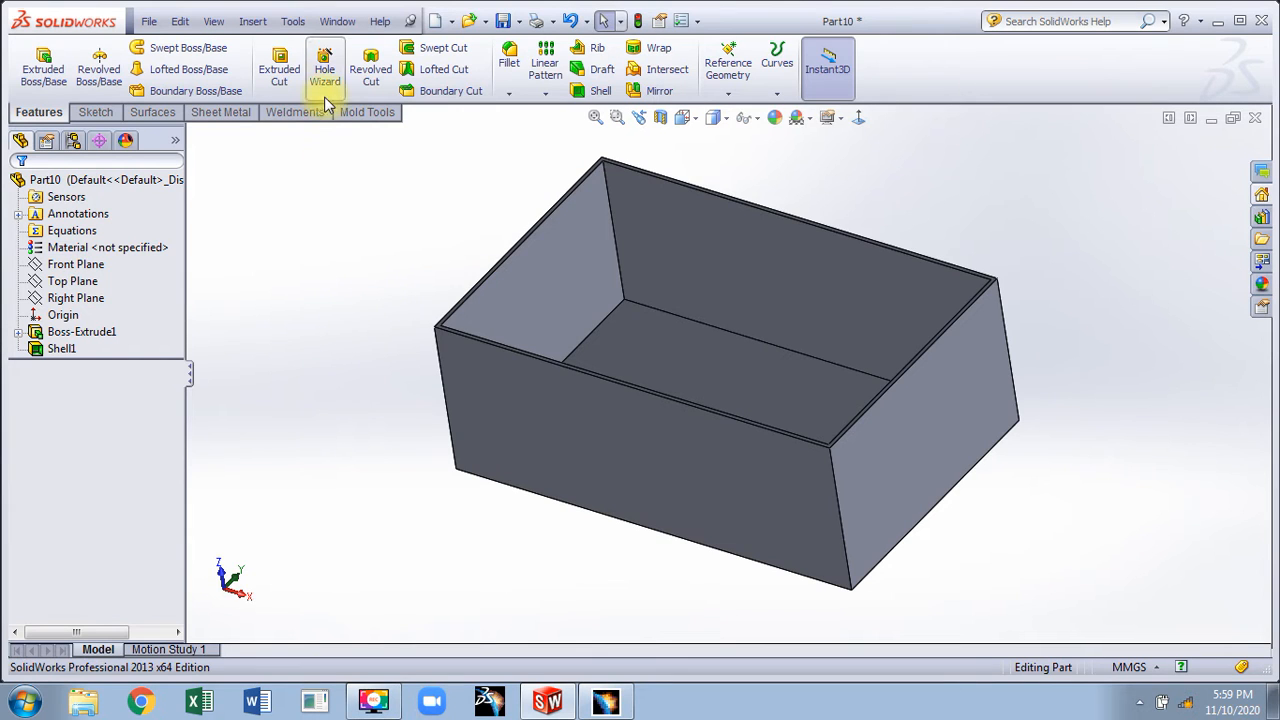
{"action": "left_click", "coordinate": [244, 112]}
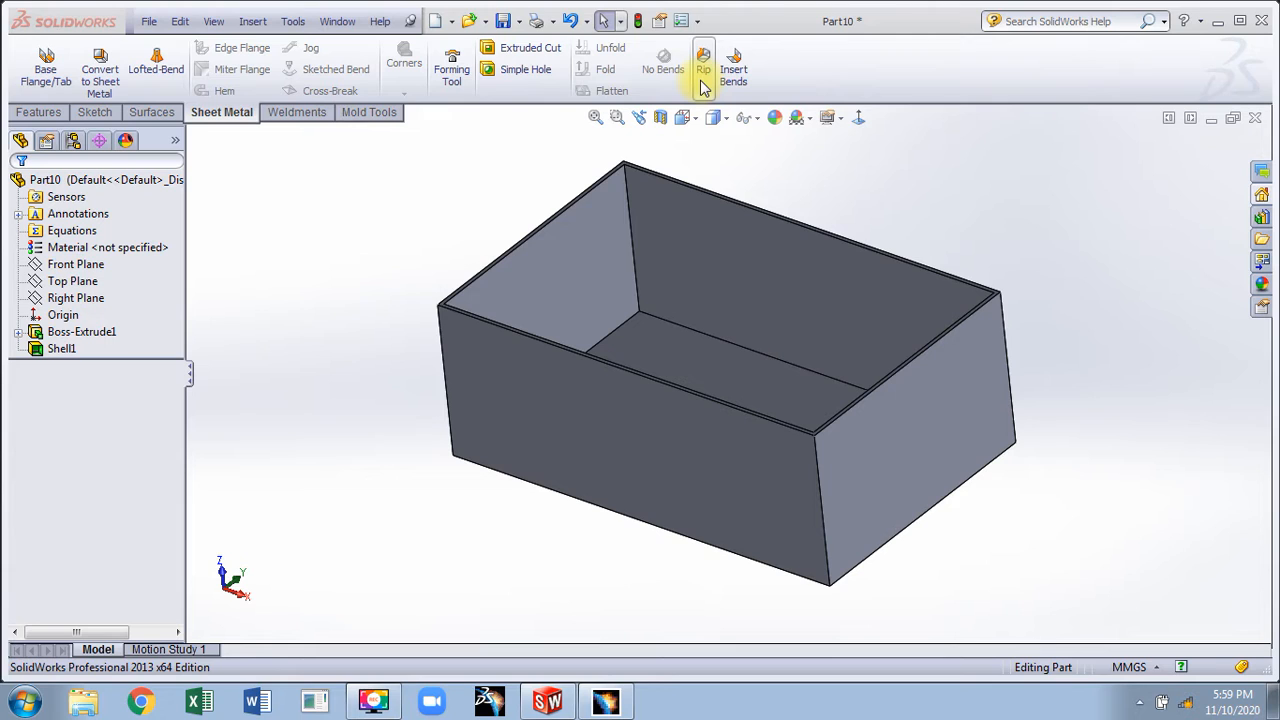
{"action": "middle_click_drag", "start_coordinate": [462, 236], "coordinate": [443, 240]}
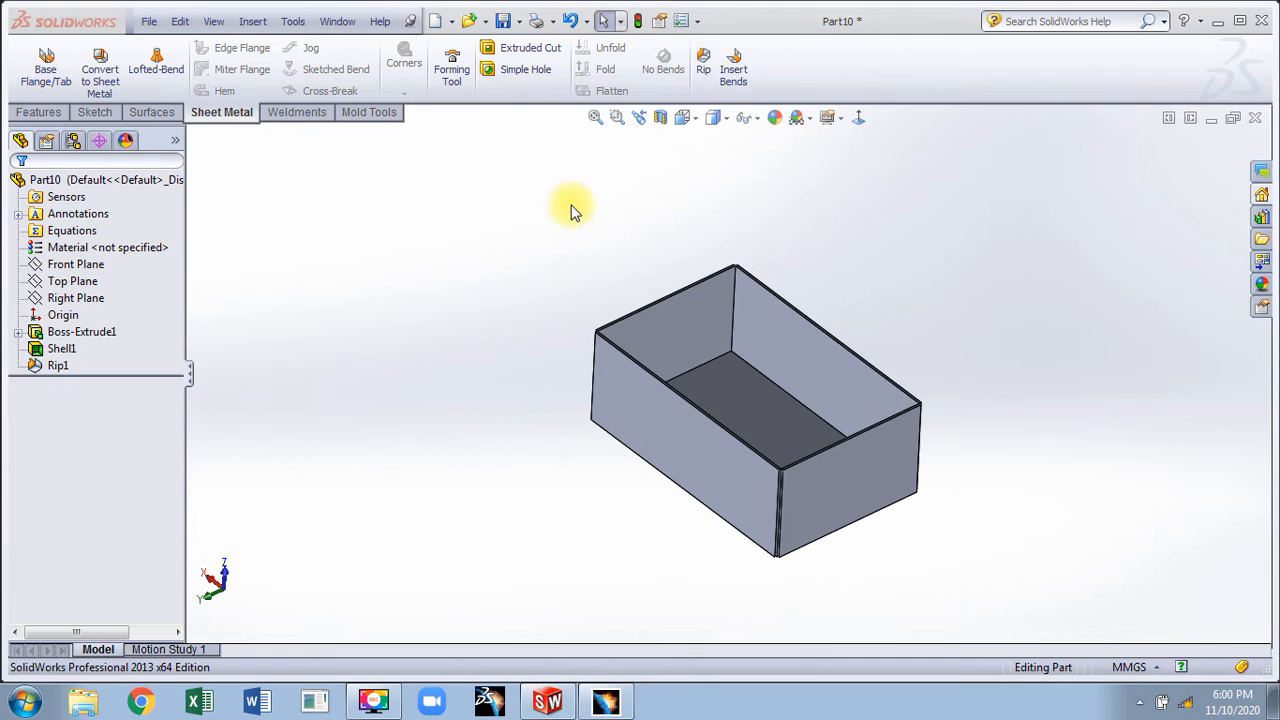
{"action": "left_click", "coordinate": [571, 22]}
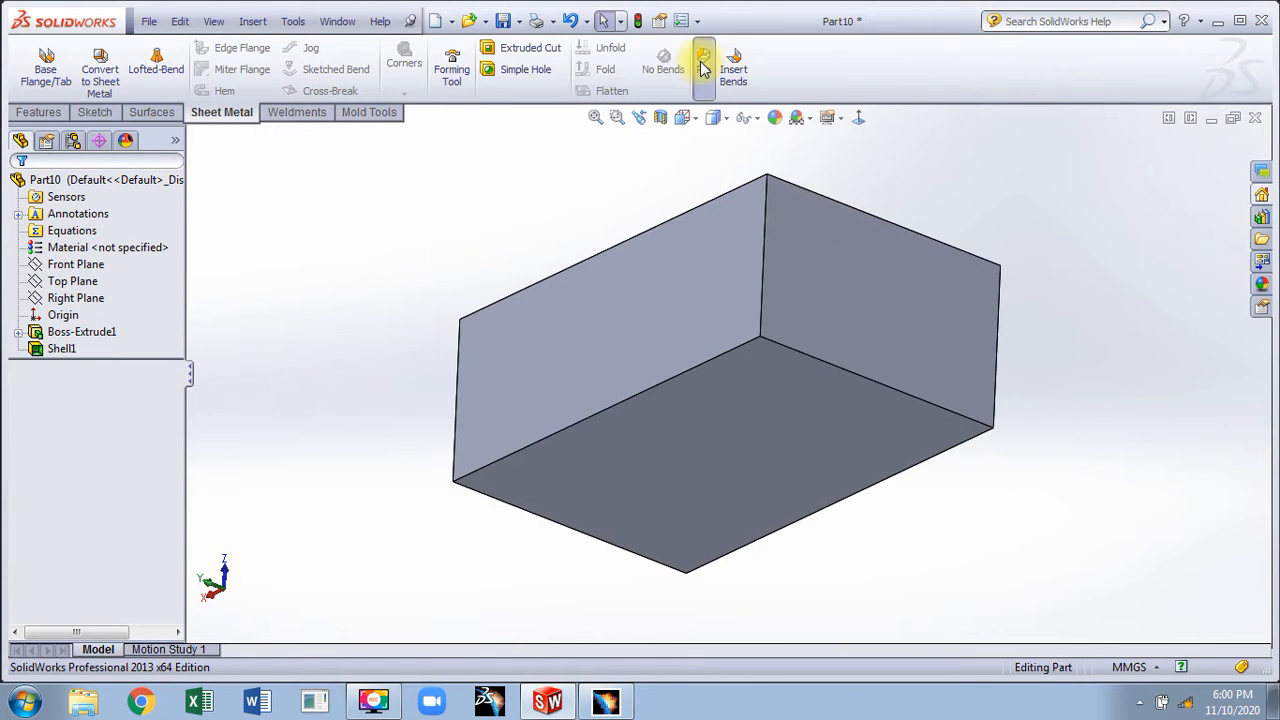
- Rip the four vertical corner edges of the shelled box with a 0.10 mm gap
{"action": "left_click", "coordinate": [703, 62]}
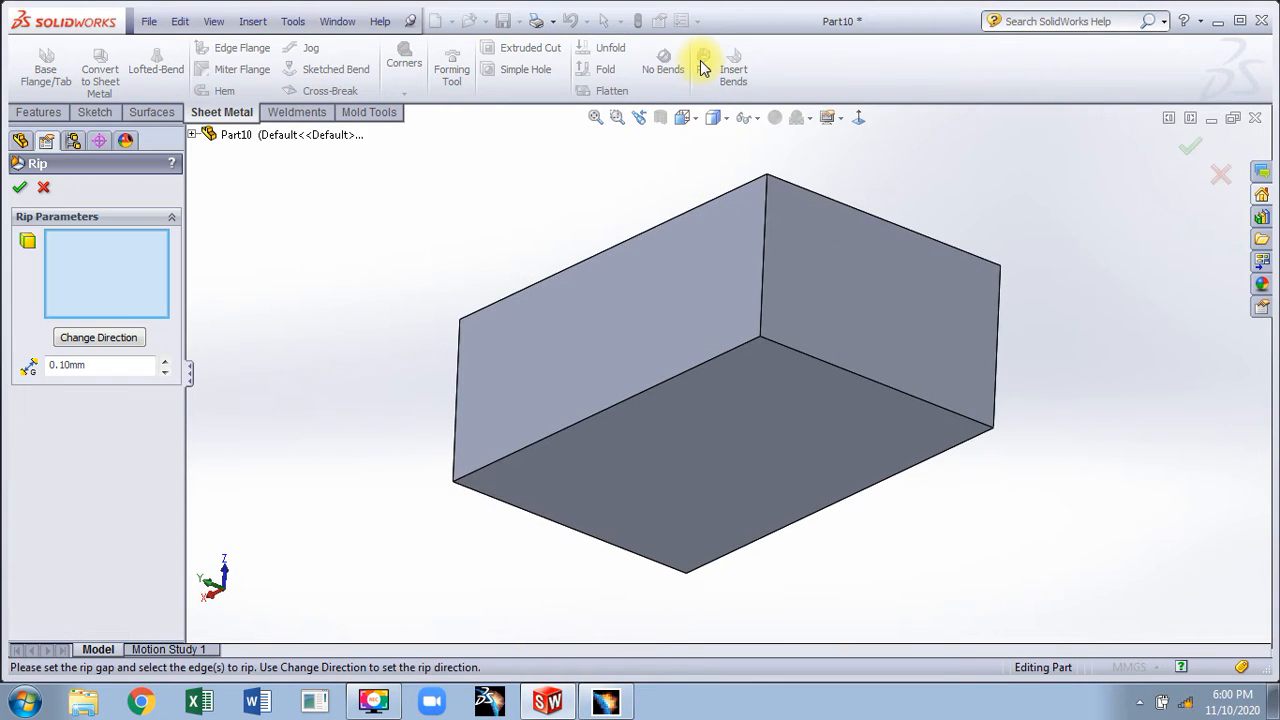
{"action": "left_click", "coordinate": [764, 234]}
{"action": "left_click", "coordinate": [998, 300]}
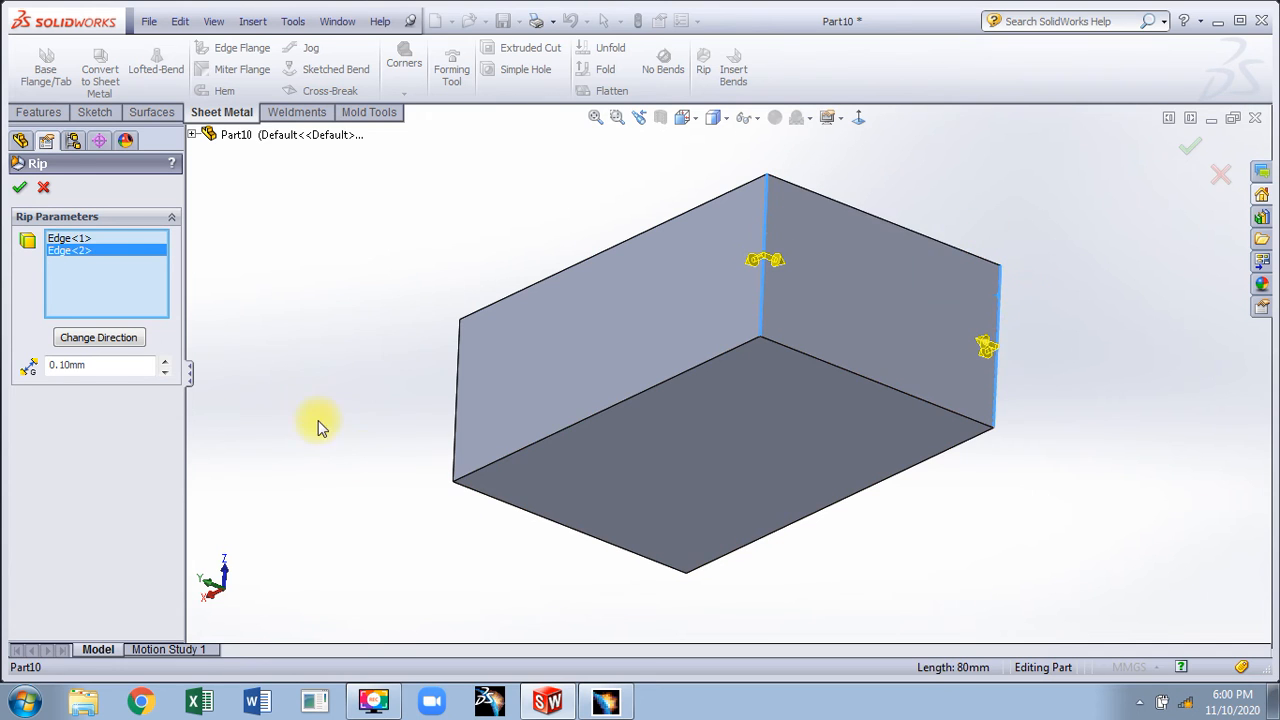
{"action": "left_click", "coordinate": [457, 353]}
{"action": "middle_click_drag", "start_coordinate": [457, 353], "coordinate": [543, 403]}
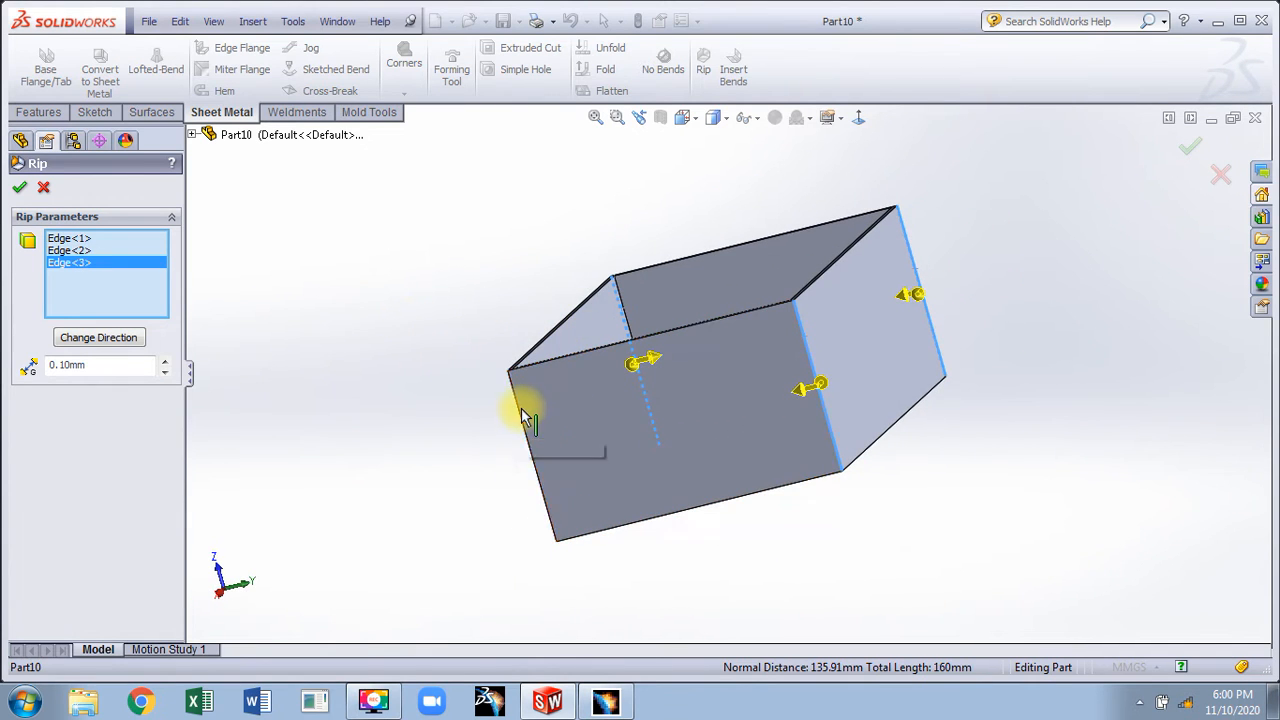
{"action": "left_click", "coordinate": [515, 410]}
{"action": "double_click", "coordinate": [62, 364]}
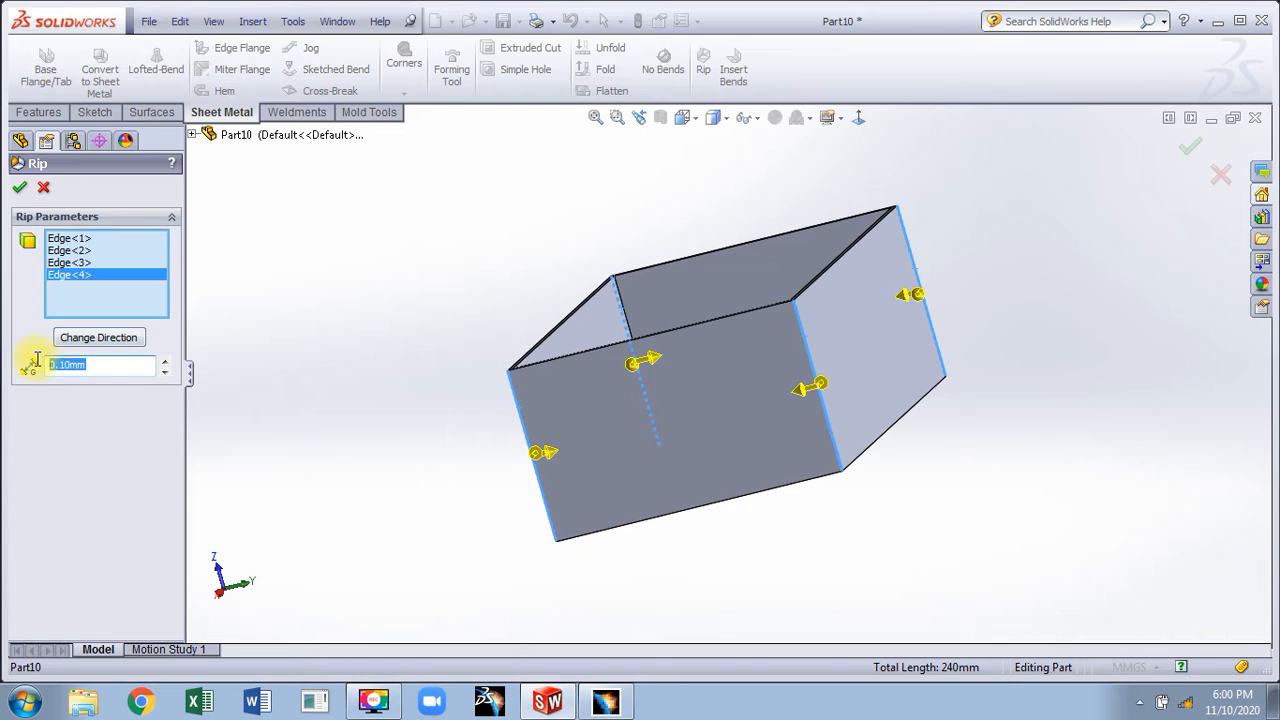
{"action": "left_click", "coordinate": [19, 187]}
- Start Insert Bends with the box's inner floor as the fixed face and set the bend radius to 3 mm
{"action": "middle_click_drag", "start_coordinate": [457, 237], "coordinate": [640, 220]}
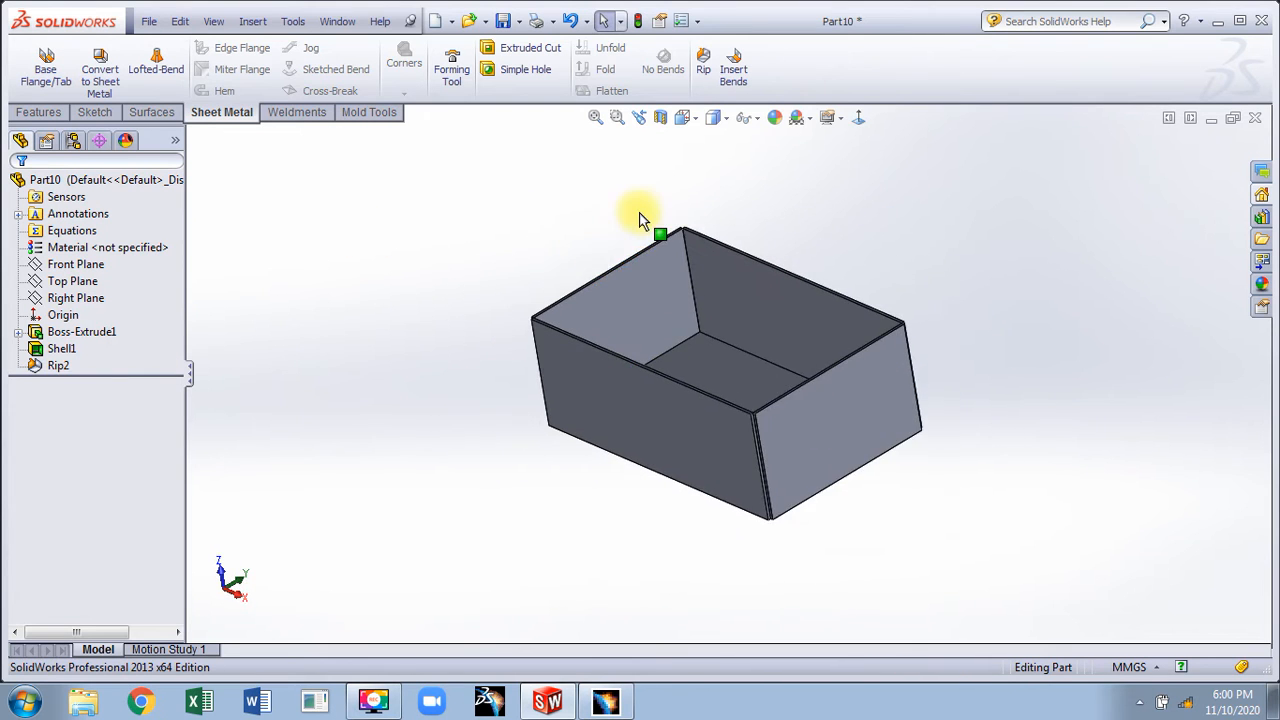
{"action": "scroll", "coordinate": [640, 210], "scroll_direction": "down", "scroll_amount": 1}
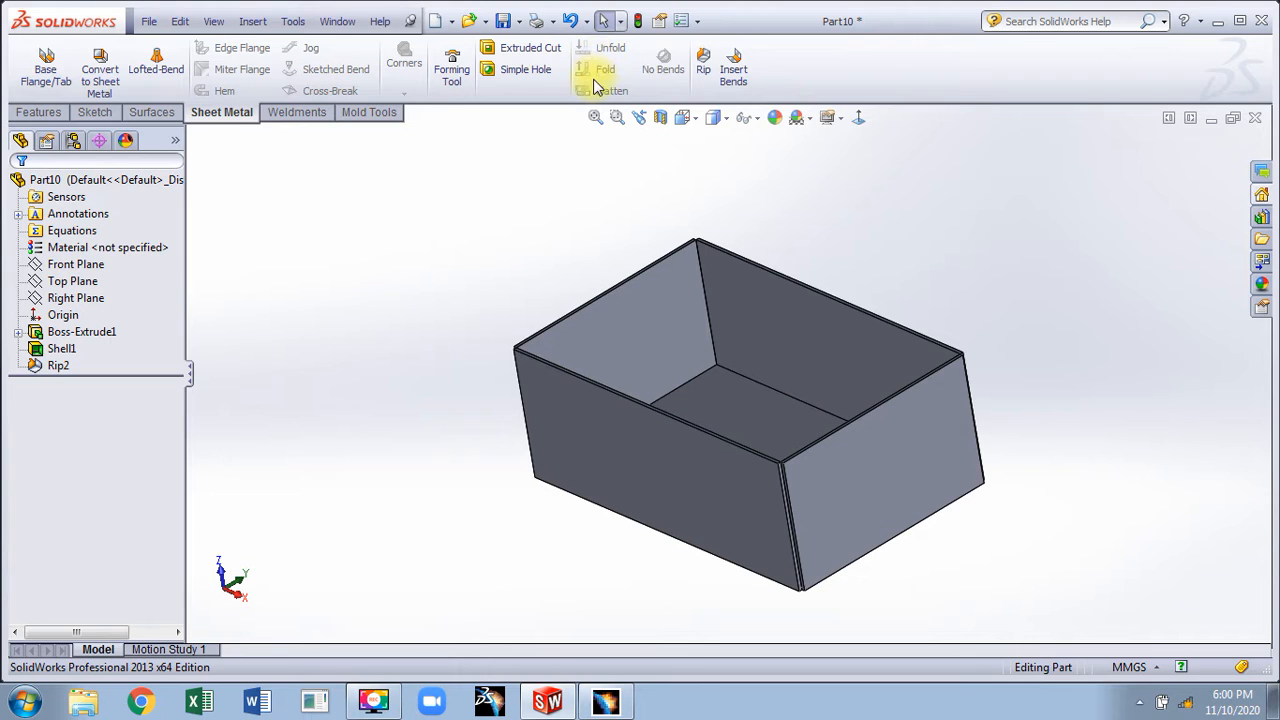
{"action": "middle_click_drag", "start_coordinate": [508, 204], "coordinate": [508, 196]}
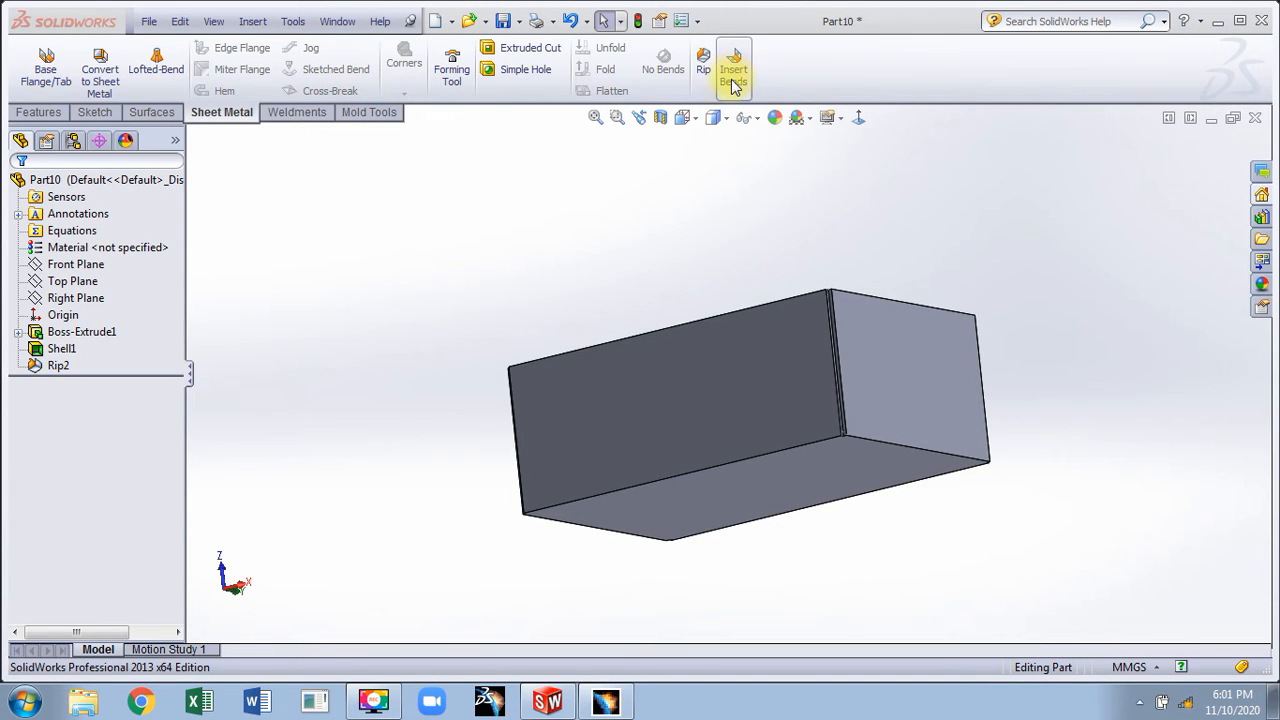
{"action": "left_click", "coordinate": [733, 75]}
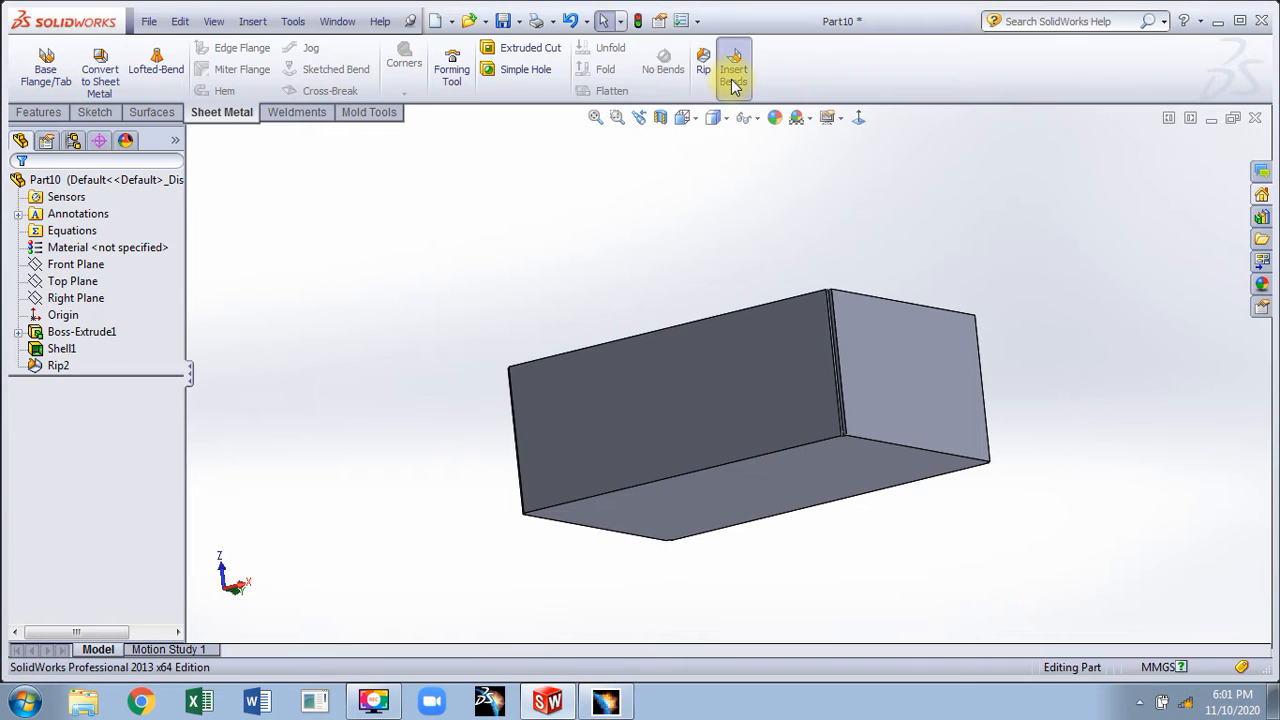
{"action": "left_click", "coordinate": [711, 394]}
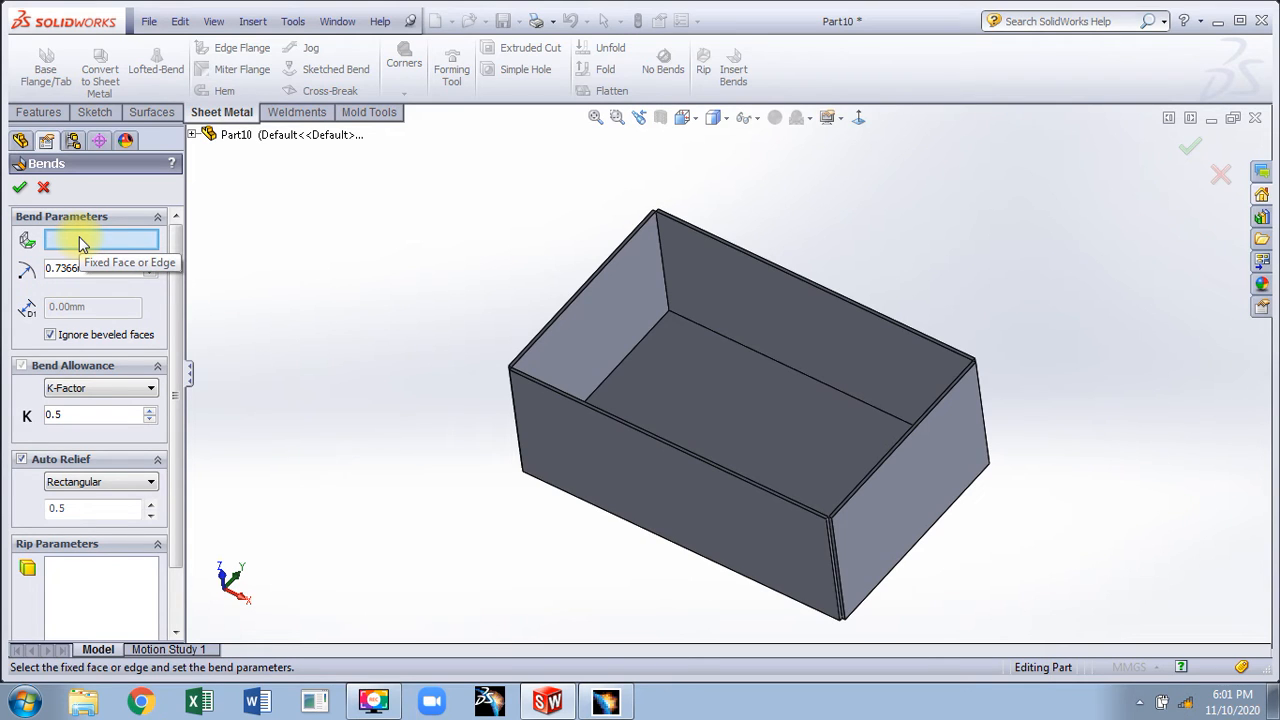
{"action": "left_click", "coordinate": [697, 378]}
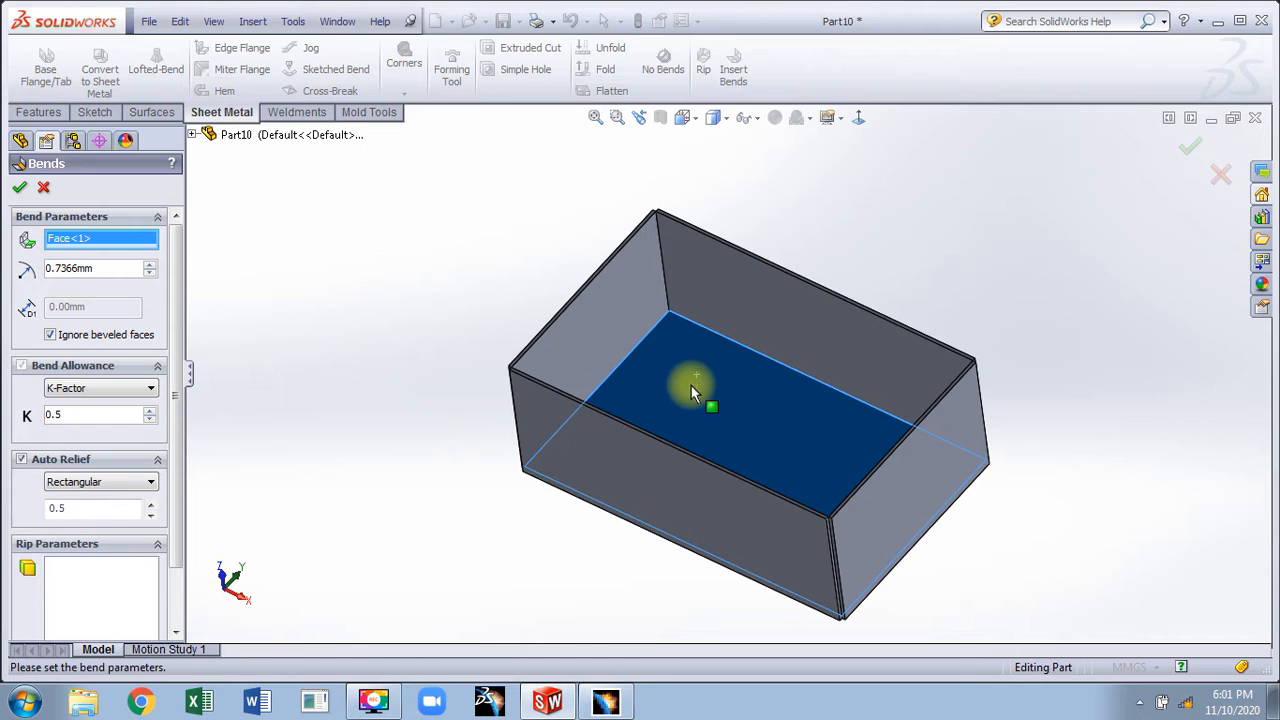
{"action": "middle_click_drag", "start_coordinate": [666, 384], "coordinate": [500, 277]}
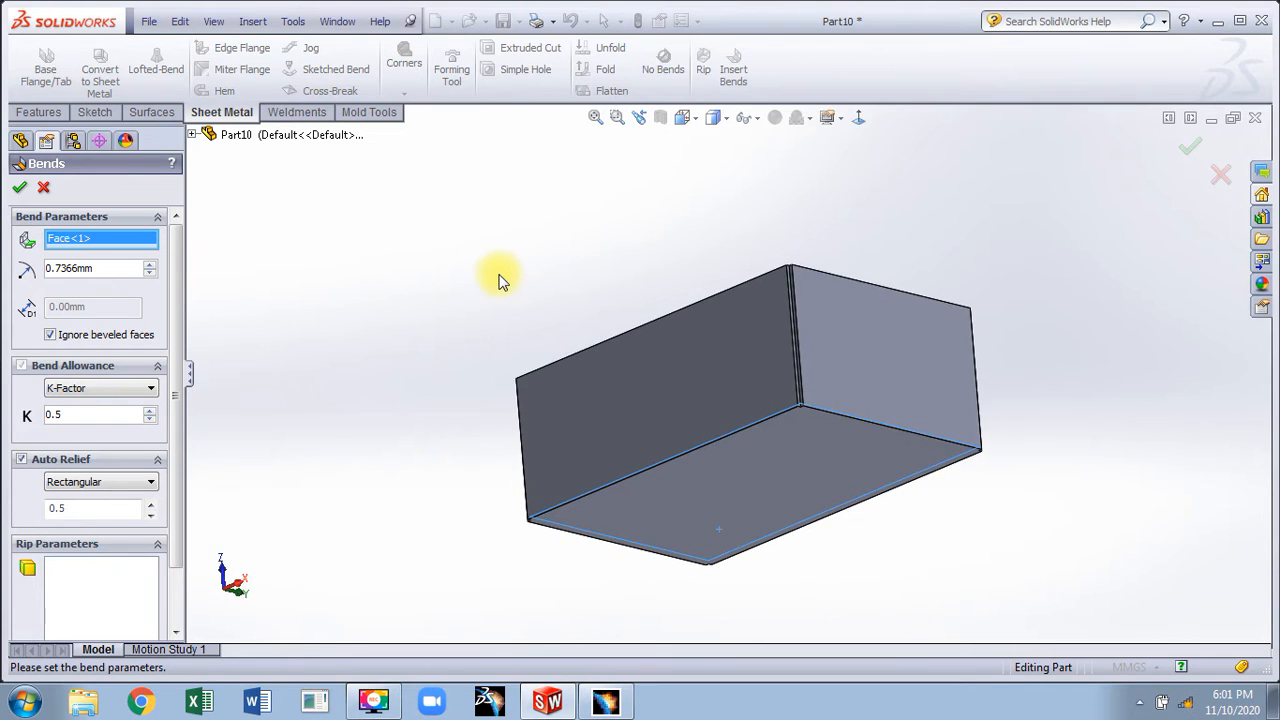
{"action": "left_click_drag", "start_coordinate": [103, 268], "coordinate": [12, 265]}
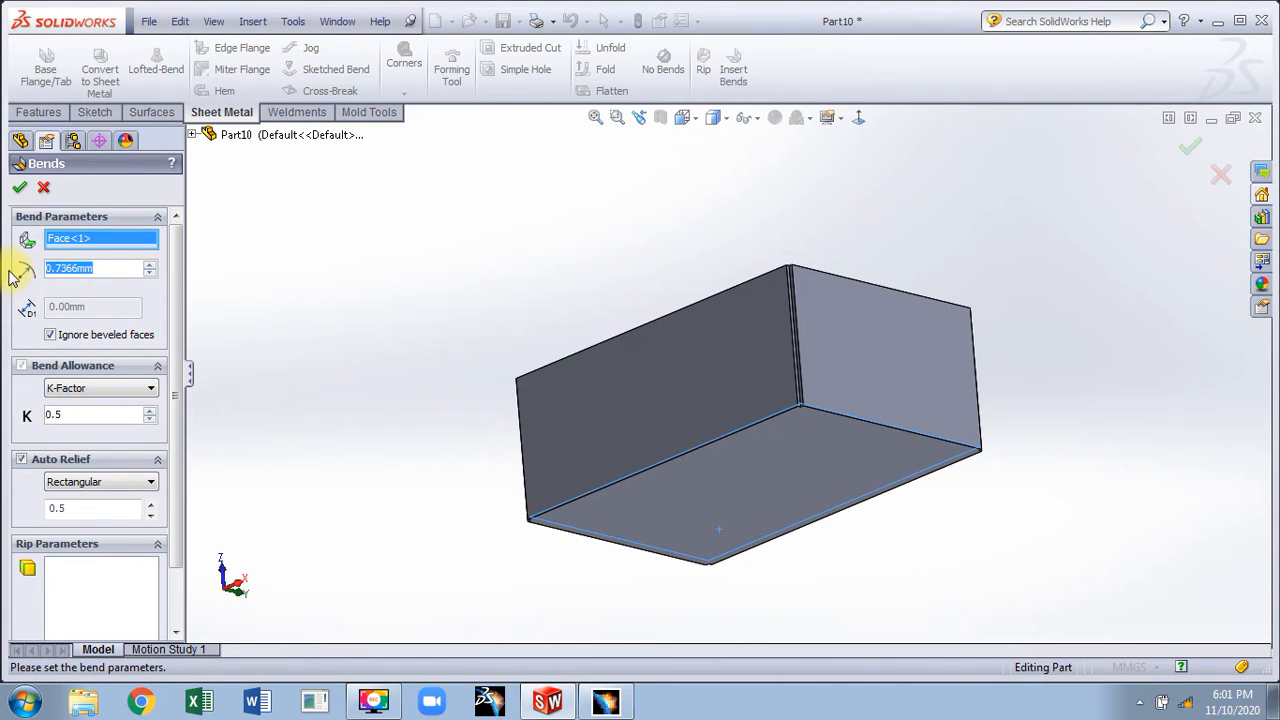
{"action": "type", "text": "3"}
{"action": "key", "text": "Return"}
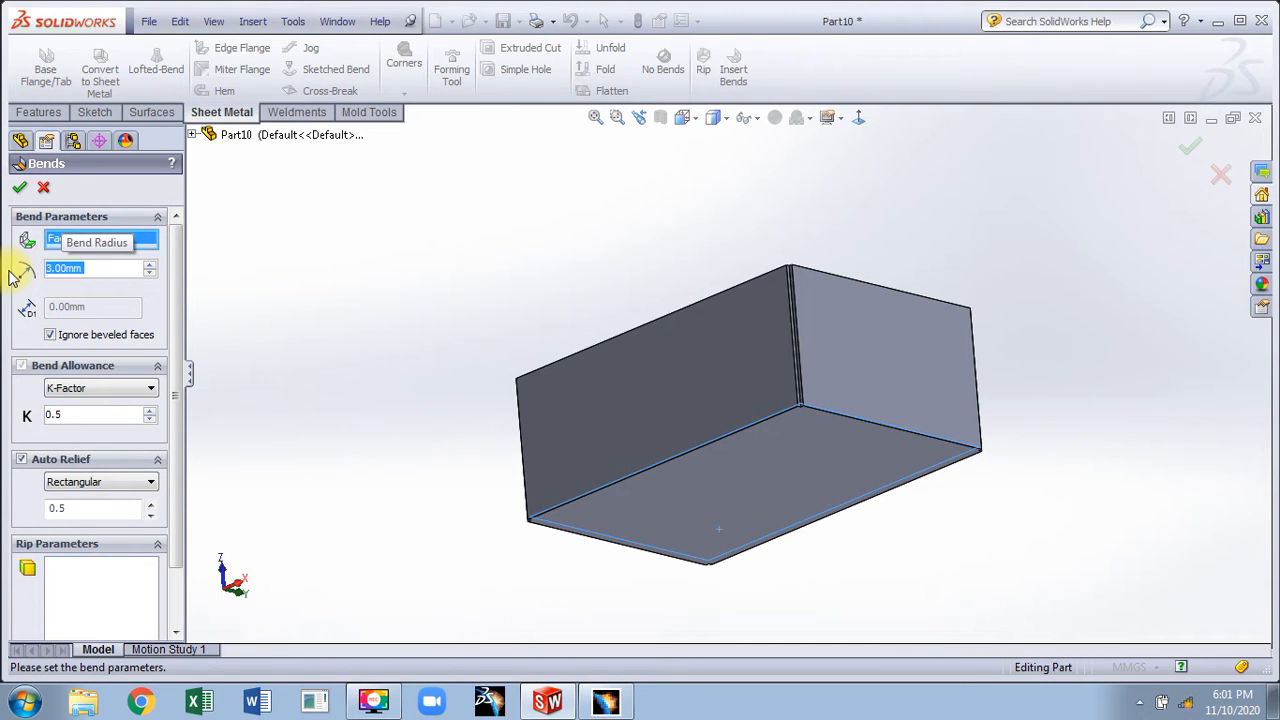
- Set the auto relief type to Tear and apply the bends to the ripped box
{"action": "scroll", "coordinate": [831, 424], "scroll_direction": "down", "scroll_amount": 1}
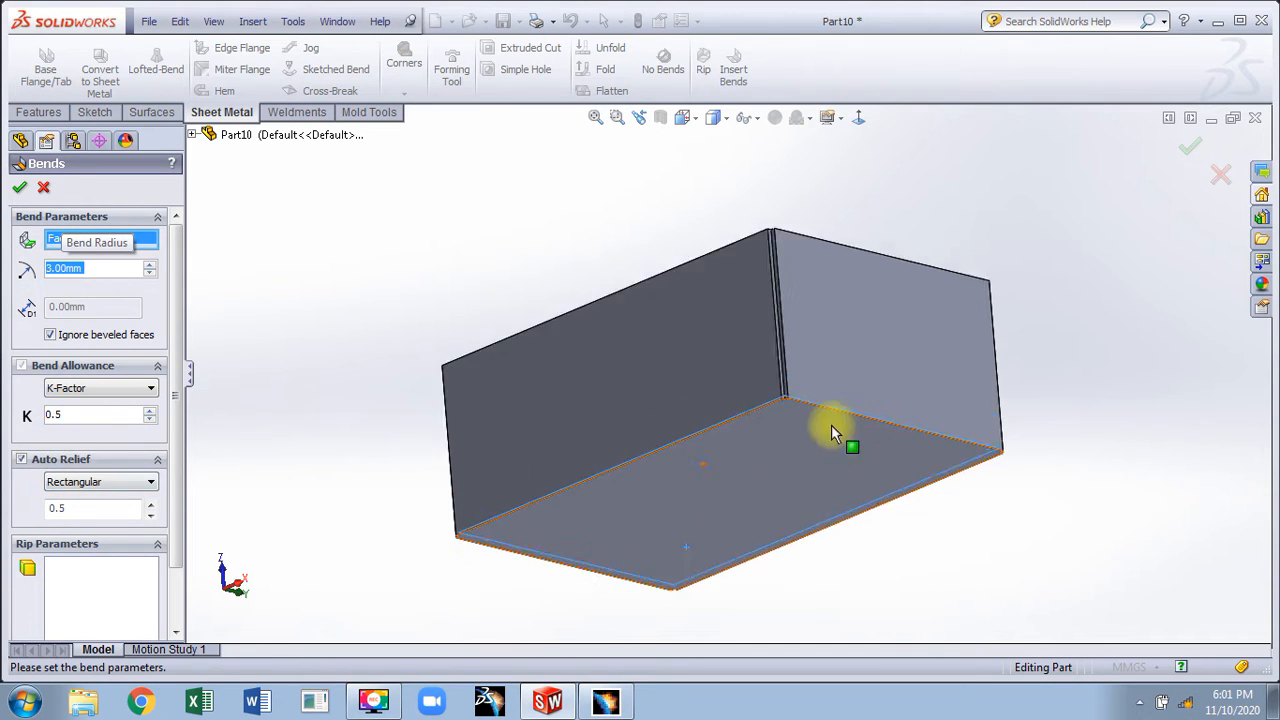
{"action": "scroll", "coordinate": [831, 424], "scroll_direction": "down", "scroll_amount": 2}
{"action": "left_click", "coordinate": [78, 484]}
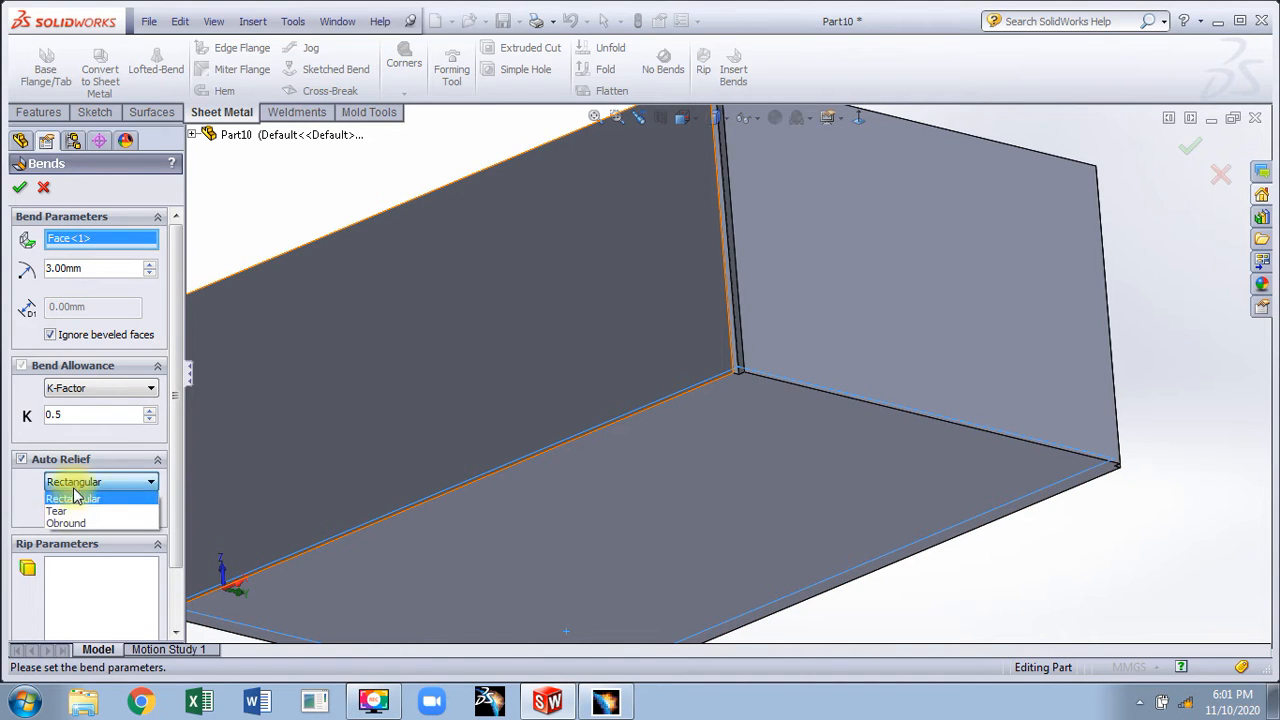
{"action": "left_click", "coordinate": [66, 523]}
{"action": "left_click", "coordinate": [82, 482]}
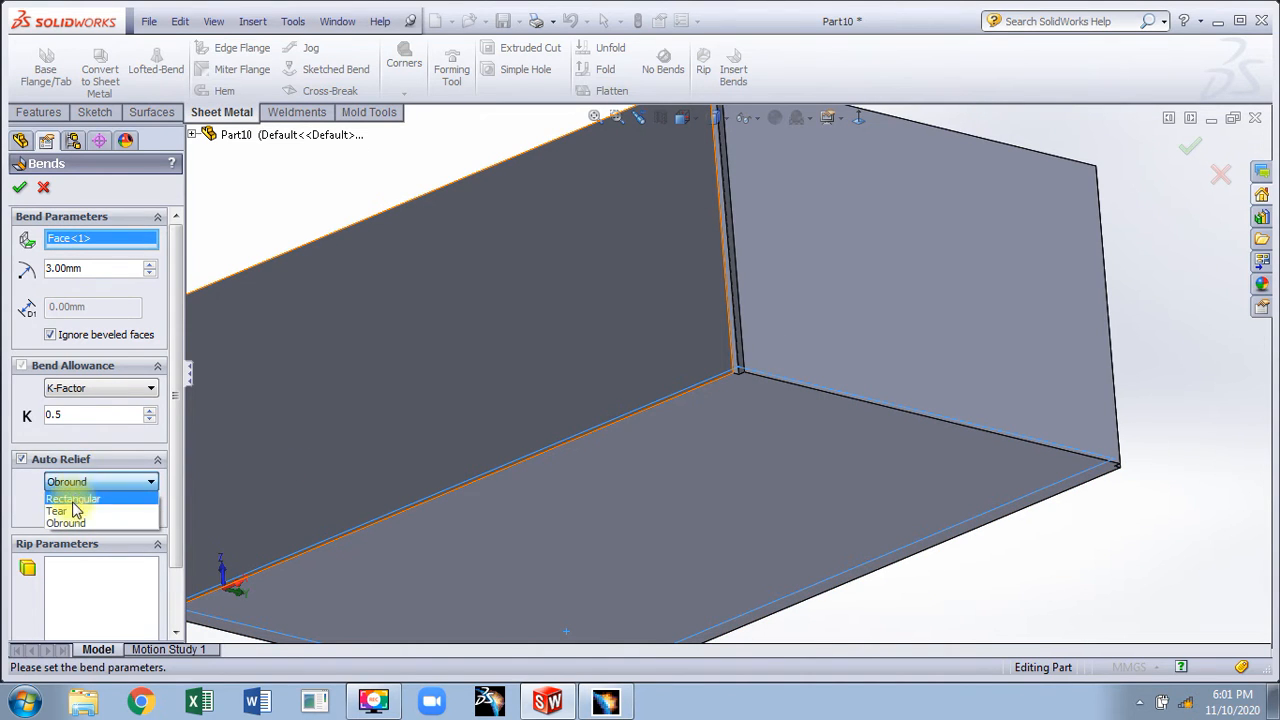
{"action": "left_click", "coordinate": [75, 510]}
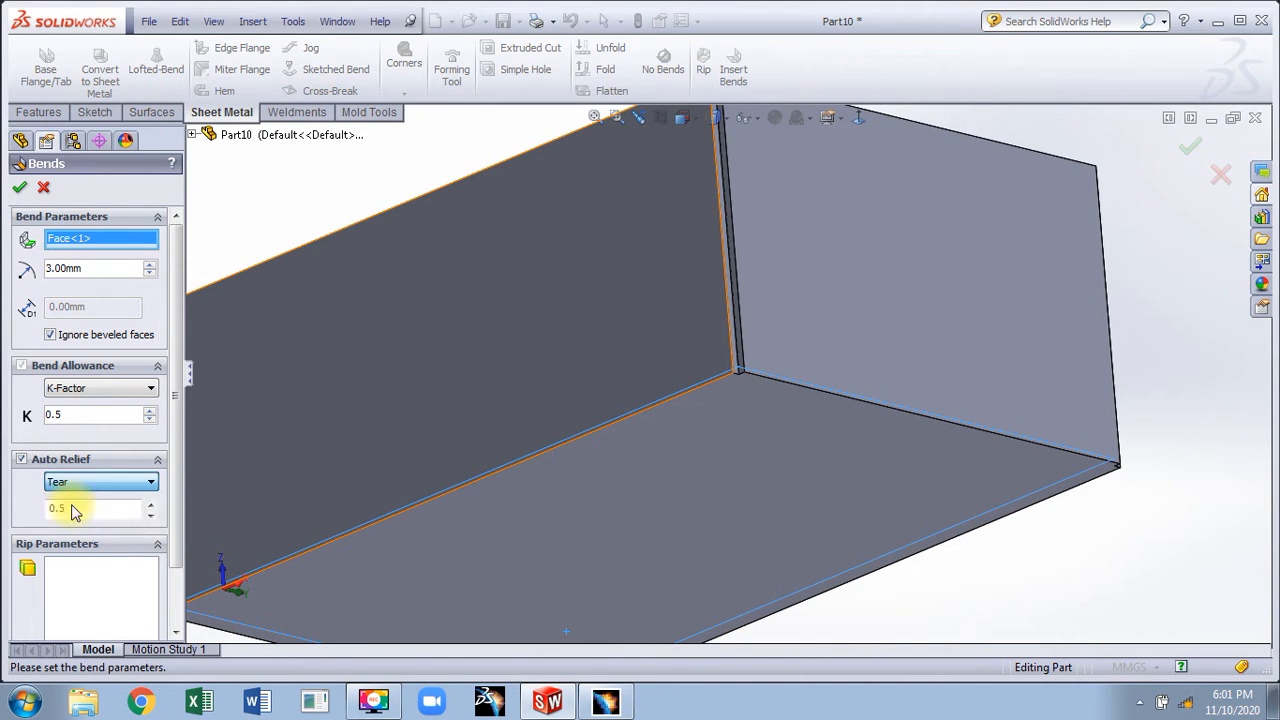
{"action": "left_click", "coordinate": [22, 190]}
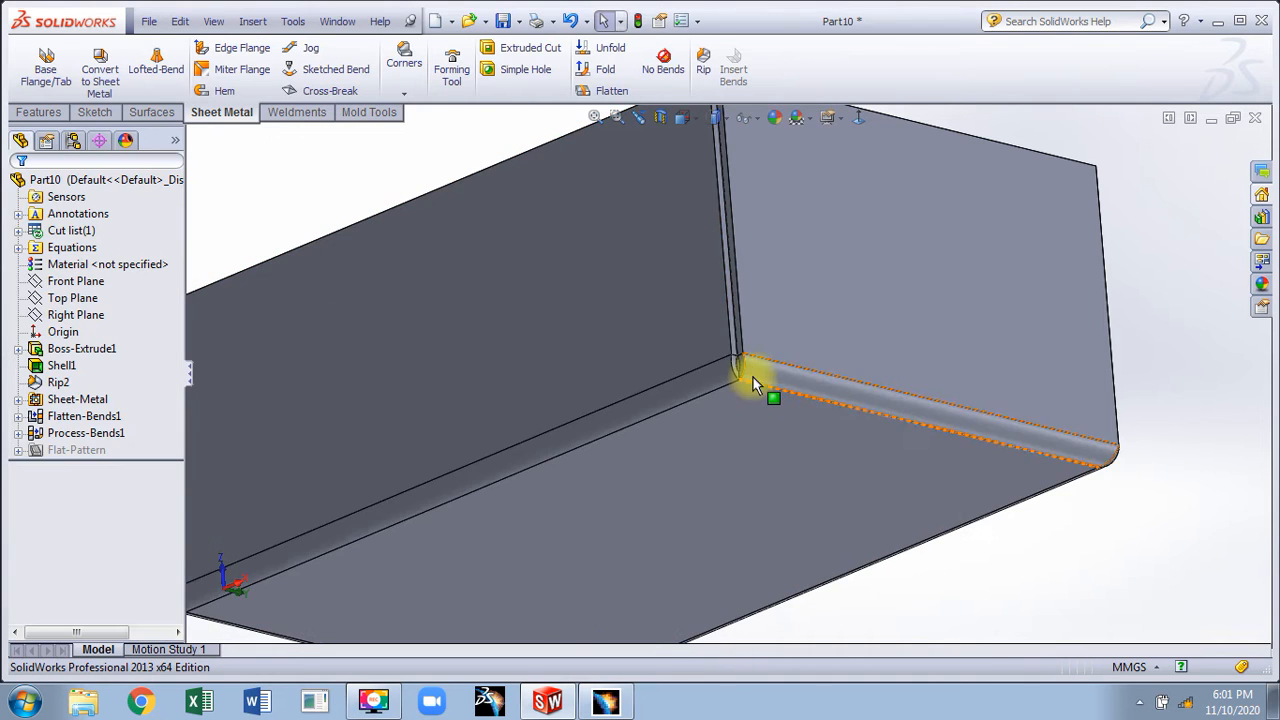
- Examine the corner relief and the rounded bottom bends from close up, from inside and from underneath the box
{"action": "scroll", "coordinate": [752, 386], "scroll_direction": "down", "scroll_amount": 3}
{"action": "scroll", "coordinate": [712, 340], "scroll_direction": "down", "scroll_amount": 3}
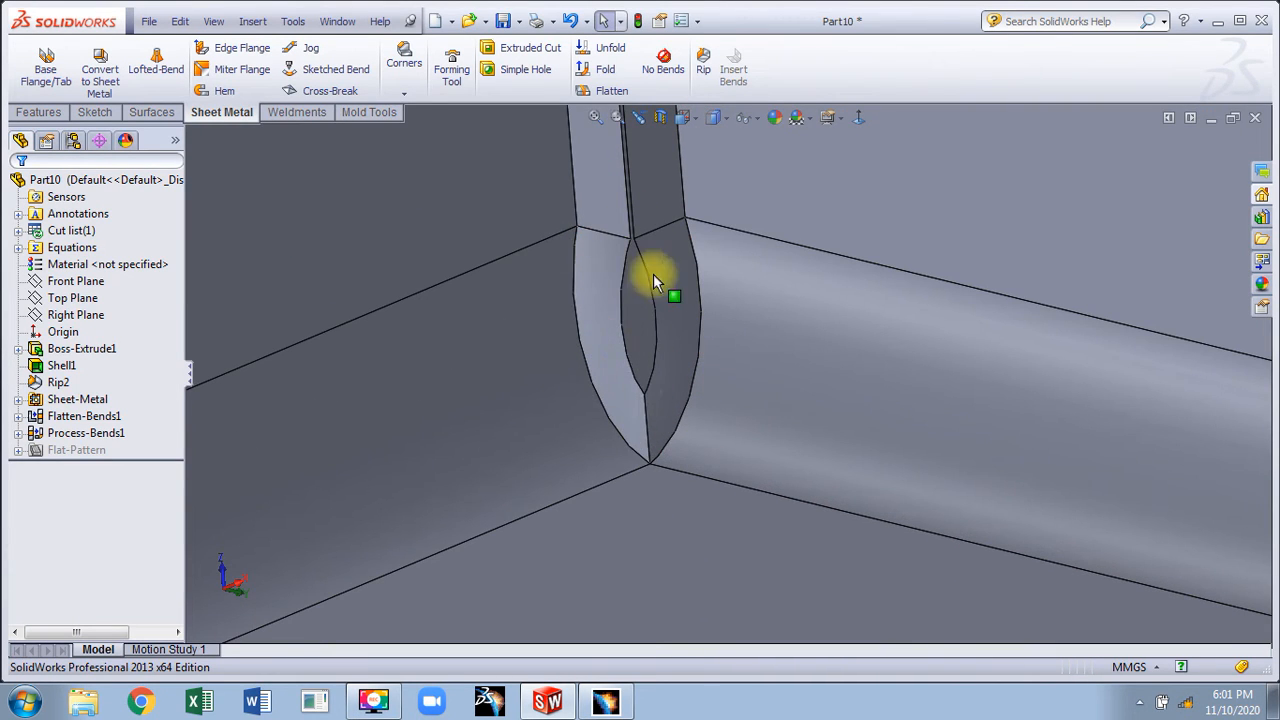
{"action": "scroll", "coordinate": [646, 425], "scroll_direction": "up", "scroll_amount": 10}
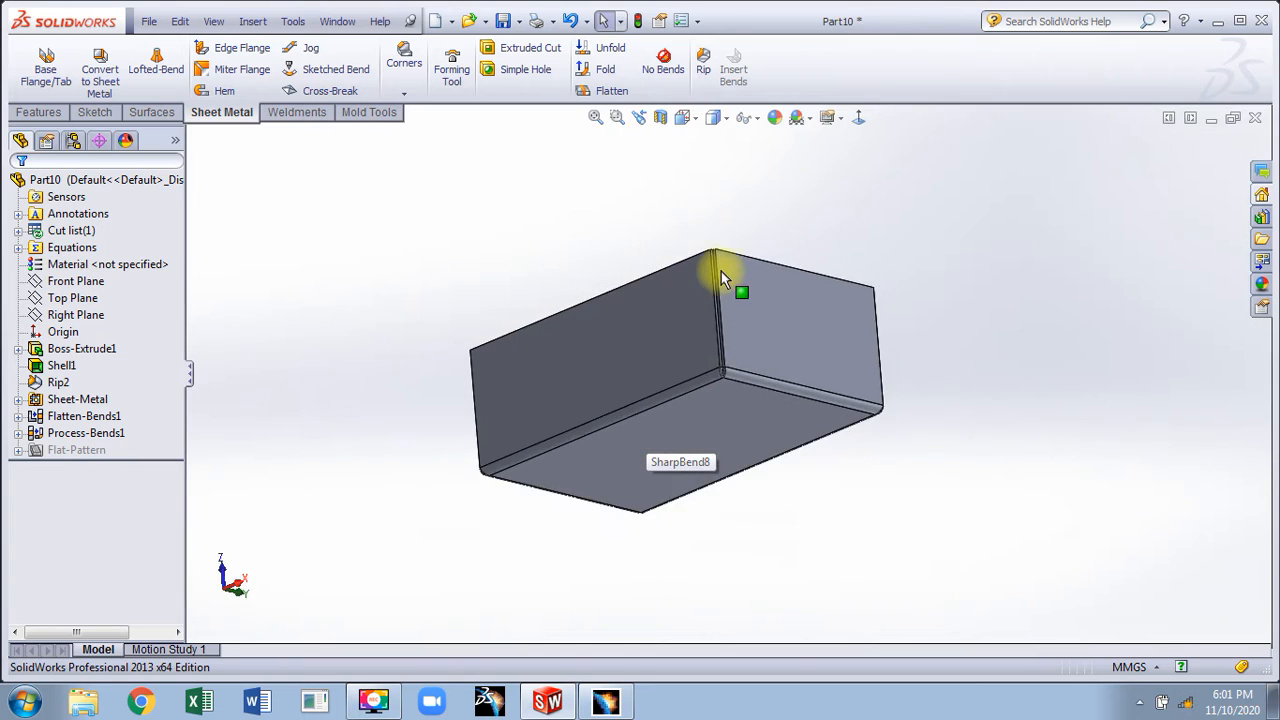
{"action": "middle_click_drag", "start_coordinate": [721, 271], "coordinate": [746, 430]}
{"action": "scroll", "coordinate": [752, 373], "scroll_direction": "down", "scroll_amount": 2}
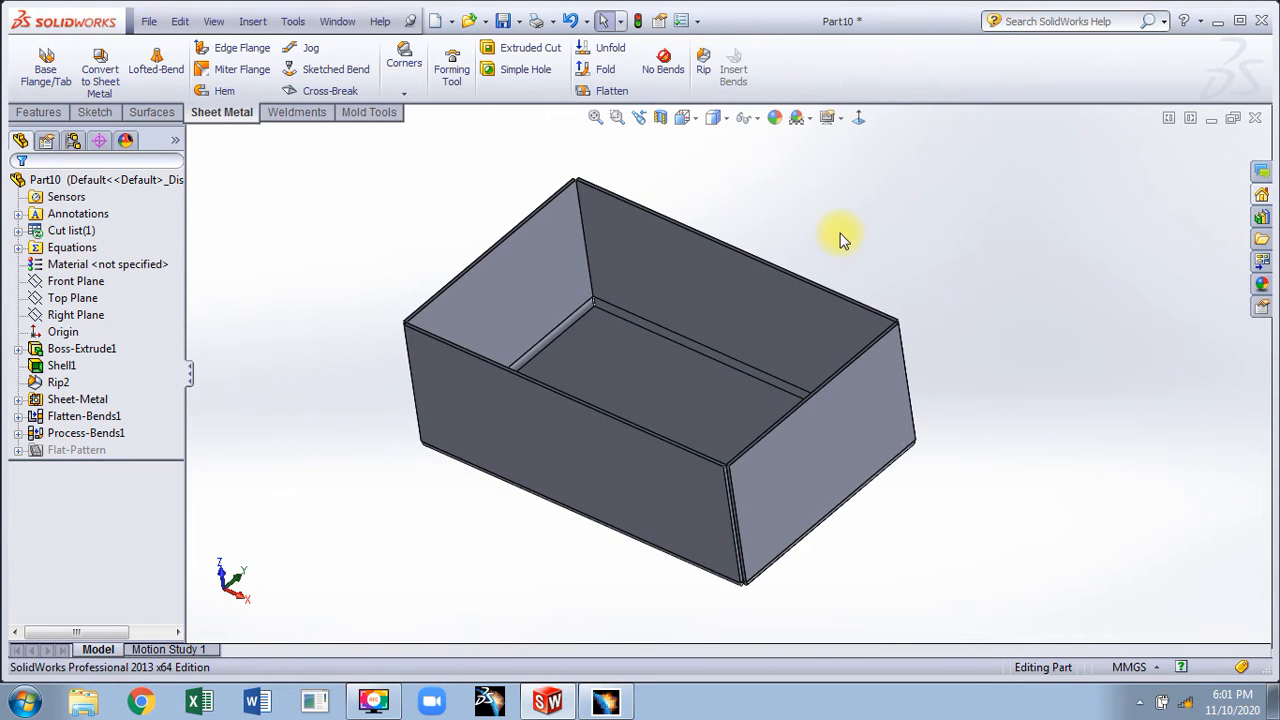
{"action": "middle_click_drag", "start_coordinate": [712, 285], "coordinate": [735, 80]}
{"action": "scroll", "coordinate": [753, 287], "scroll_direction": "down", "scroll_amount": 5}
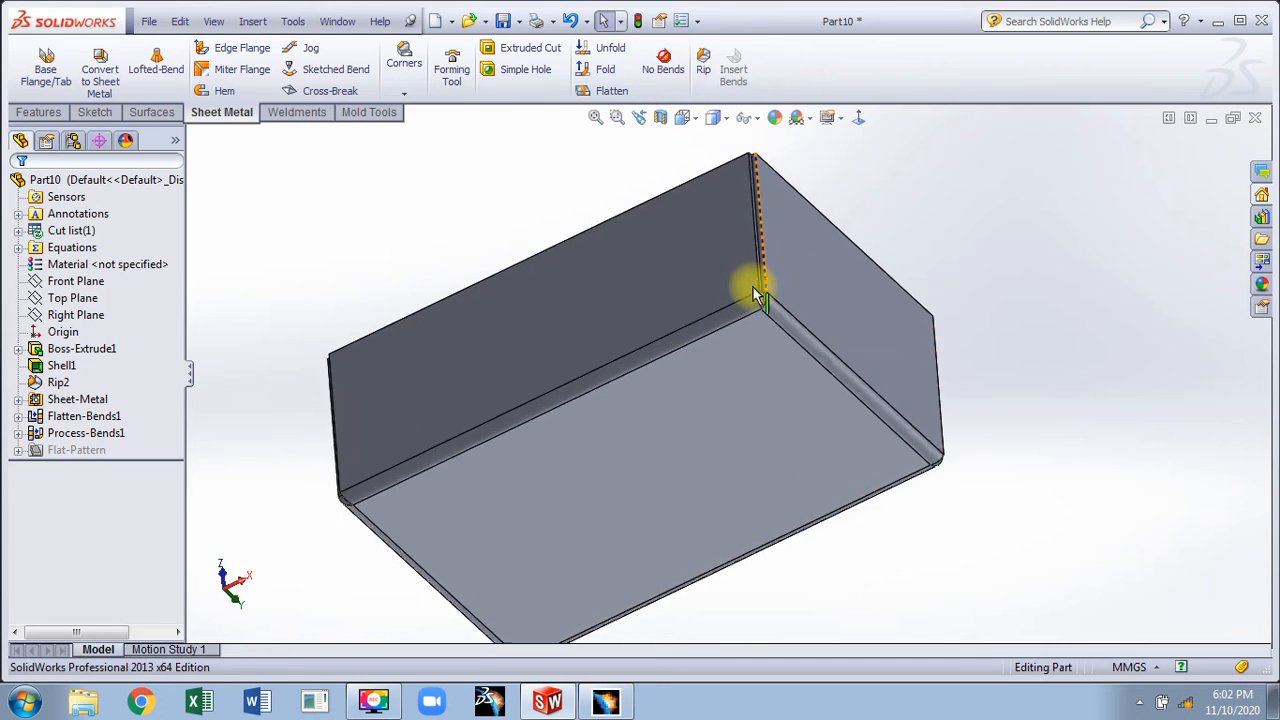
{"action": "scroll", "coordinate": [738, 360], "scroll_direction": "up", "scroll_amount": 5}
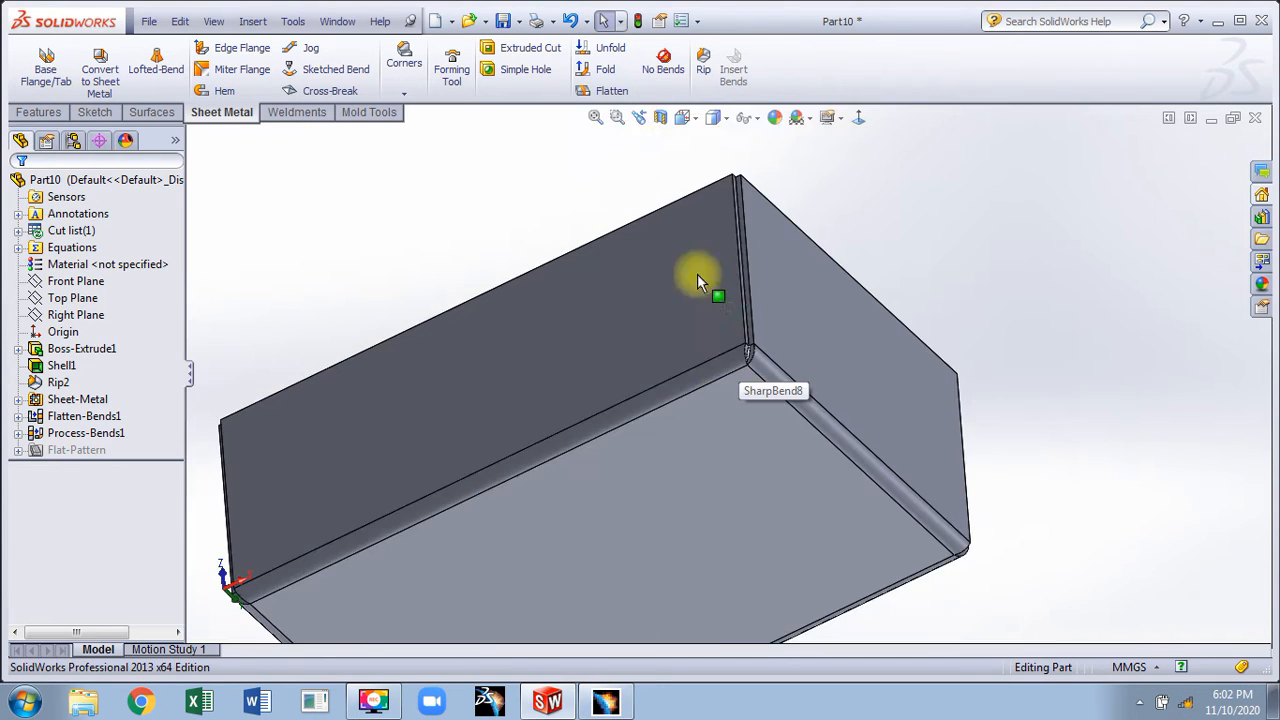
- Roll the box back to its unbent state with No Bends and restore the bends
{"action": "left_click", "coordinate": [660, 72]}
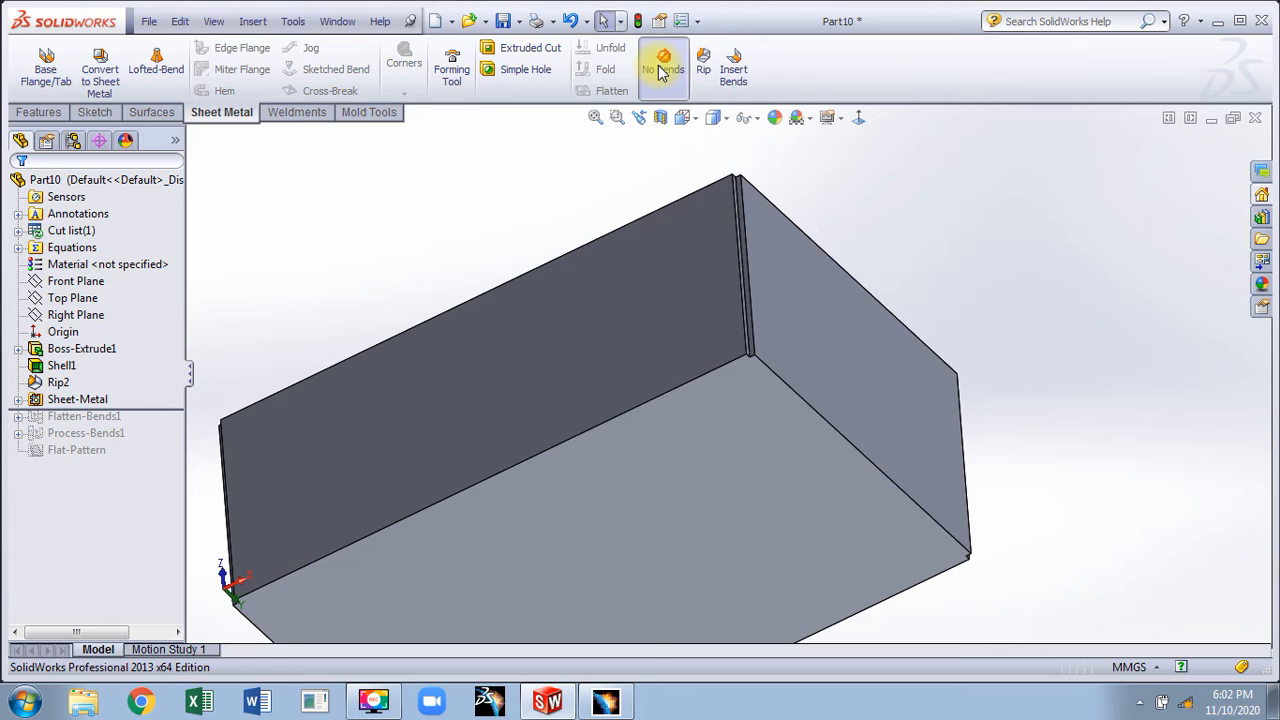
{"action": "left_click", "coordinate": [660, 72]}
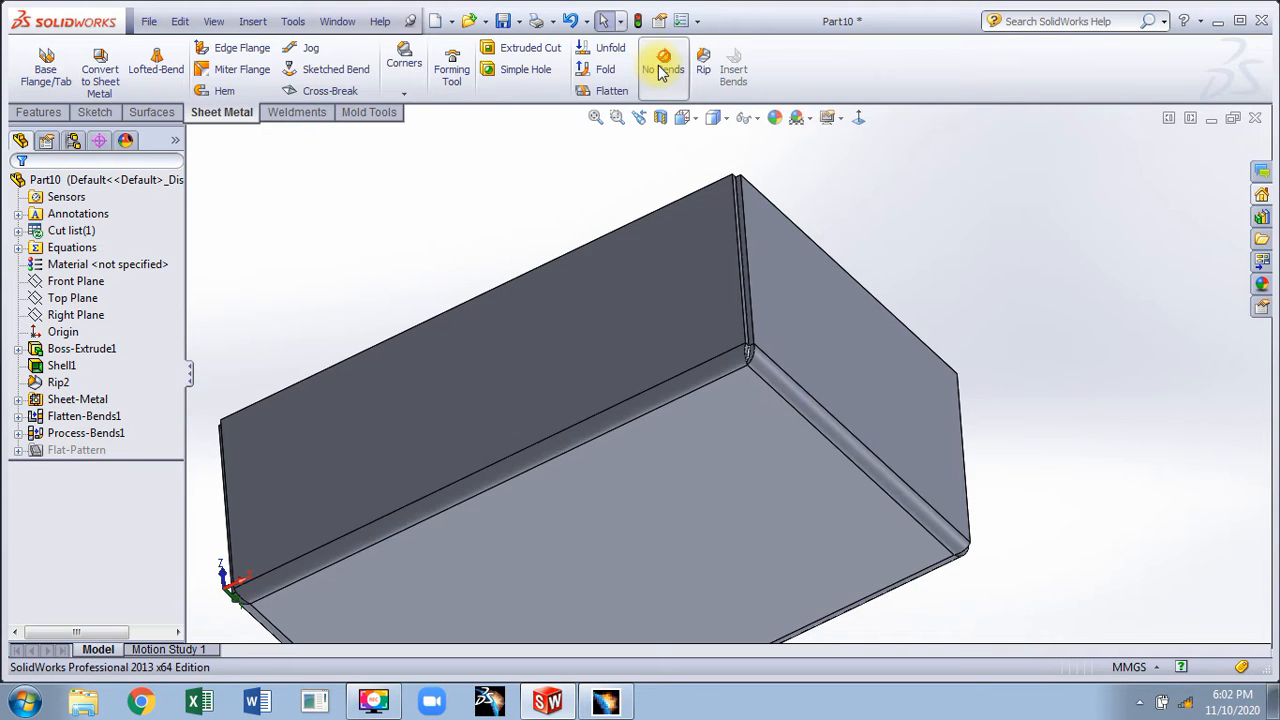
{"action": "middle_click_drag", "start_coordinate": [654, 143], "coordinate": [669, 410]}
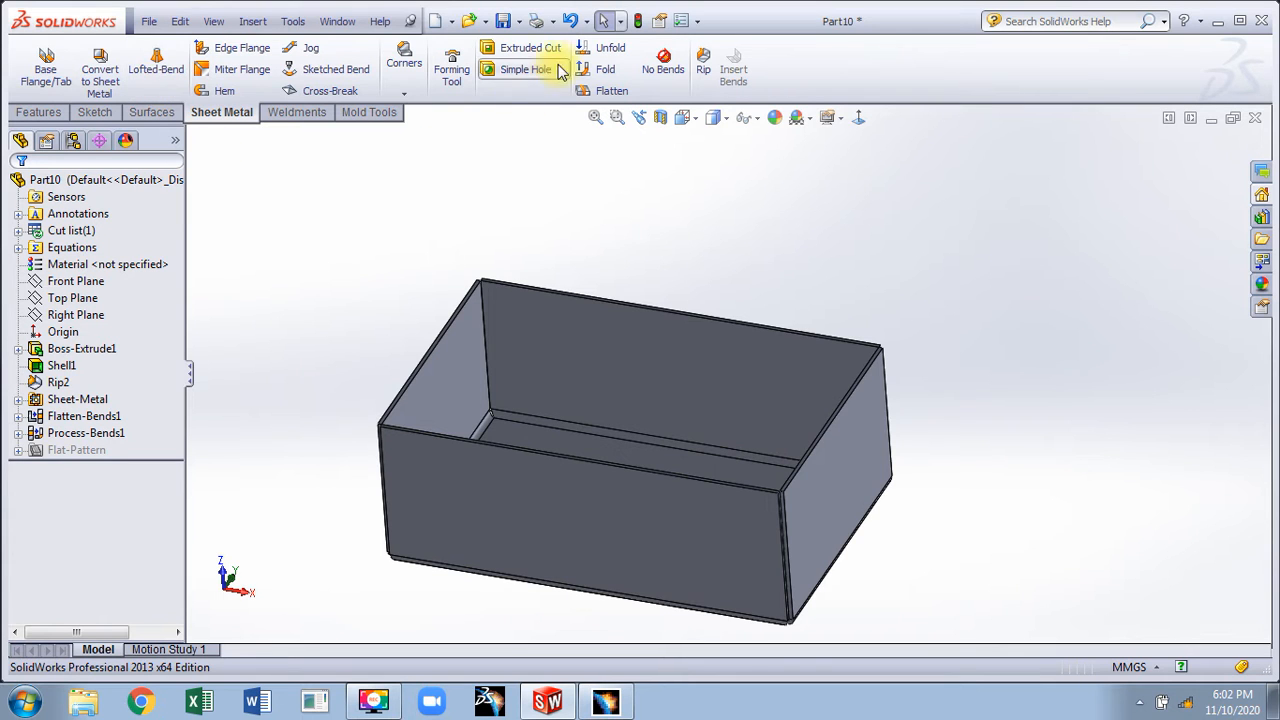
- Undo the bends, rip, shell and block extrusion, back to editing the centre rectangle sketch
{"action": "left_click", "coordinate": [578, 24]}
{"action": "left_click", "coordinate": [574, 24]}
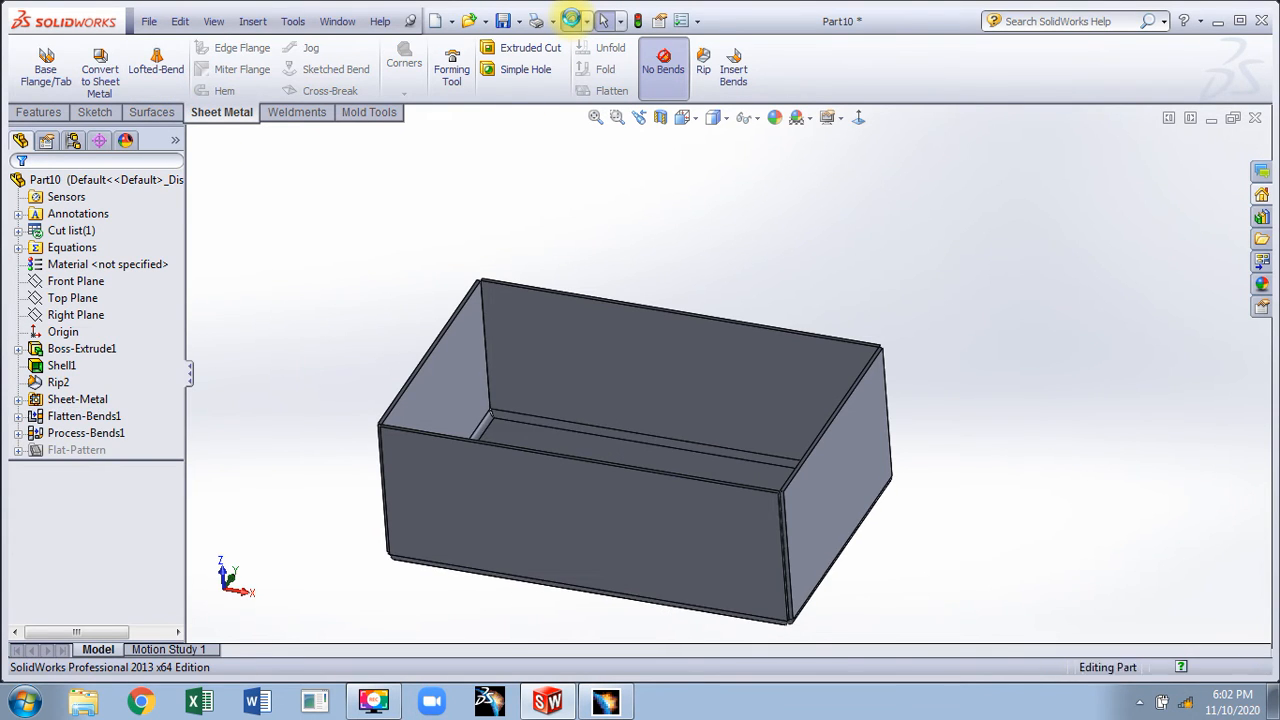
{"action": "left_click", "coordinate": [573, 24]}
{"action": "left_click", "coordinate": [573, 24]}
{"action": "left_click", "coordinate": [573, 24]}
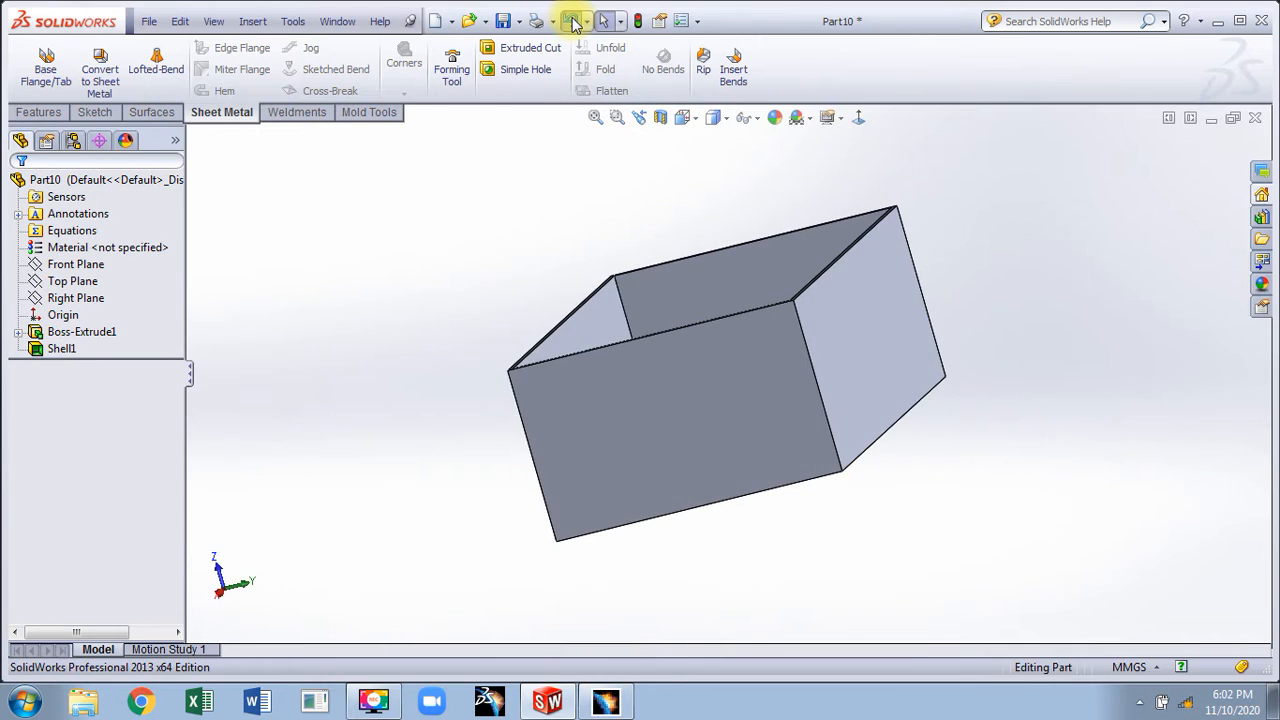
{"action": "left_click", "coordinate": [573, 24]}
{"action": "left_click", "coordinate": [573, 24]}
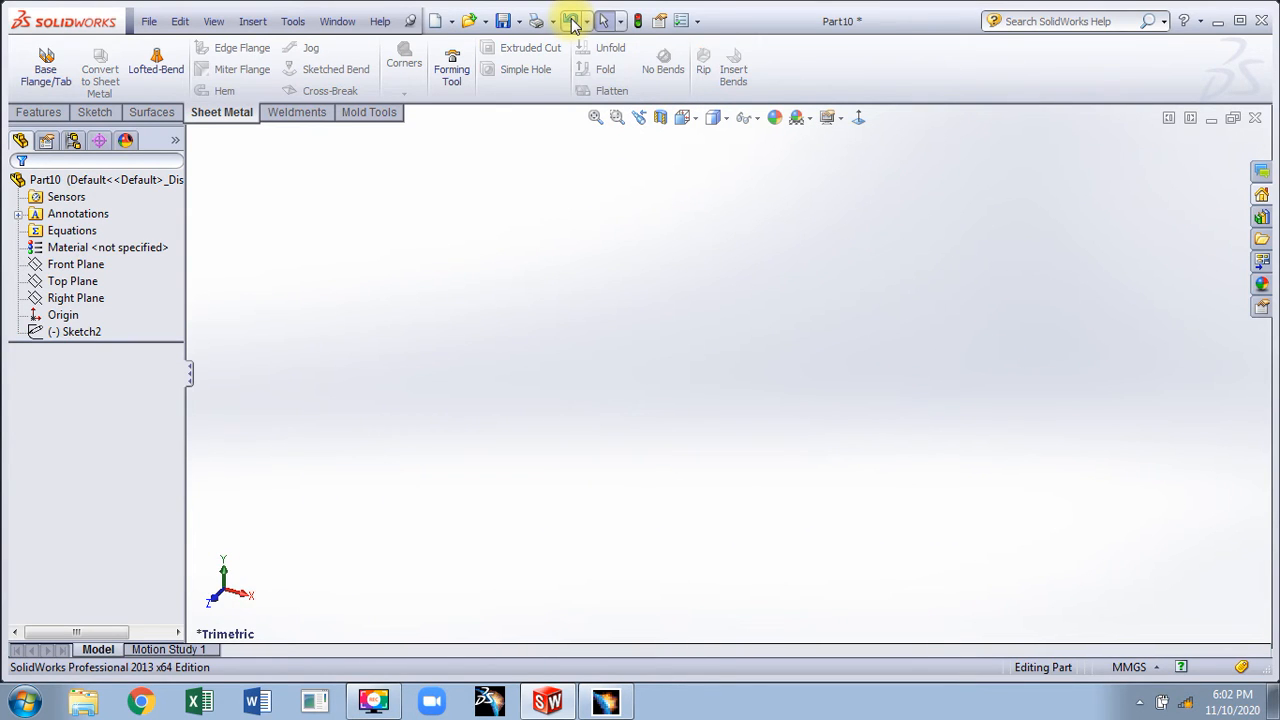
{"action": "left_click", "coordinate": [573, 24]}
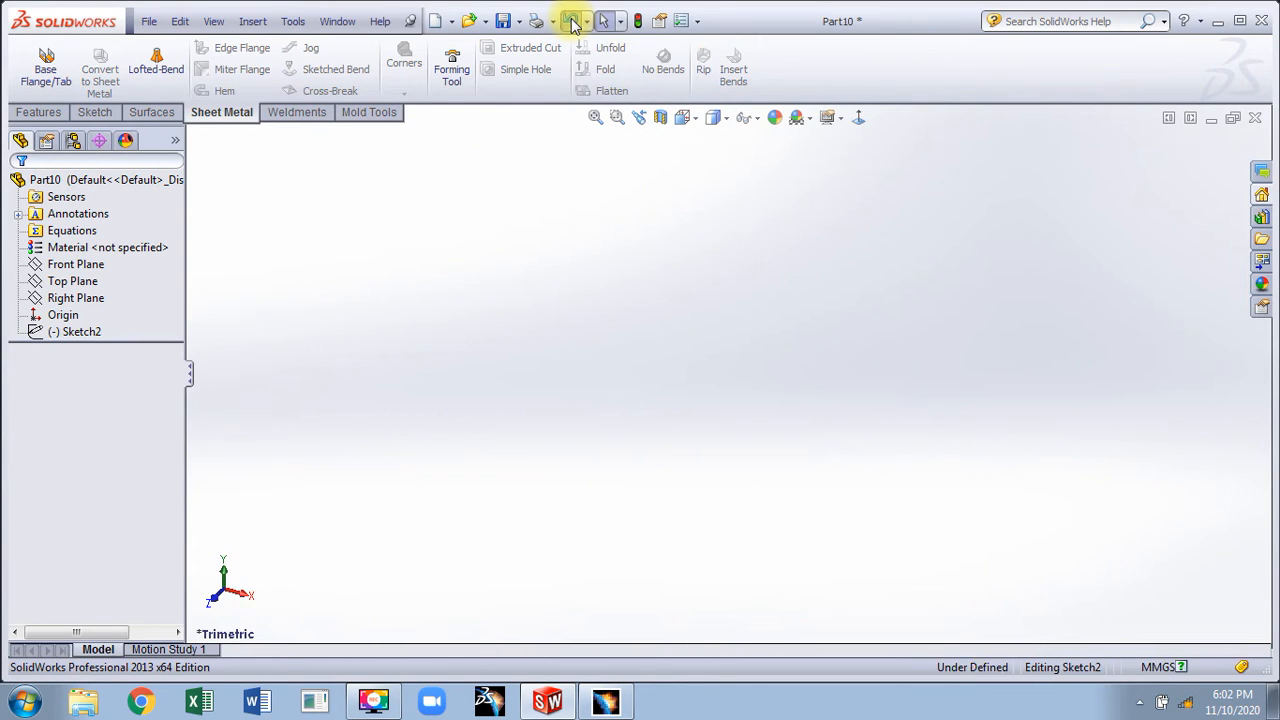
- Face the sketch plane and enlarge the centre rectangle in height and width by moving its upper corner points outward
{"action": "left_click", "coordinate": [850, 128]}
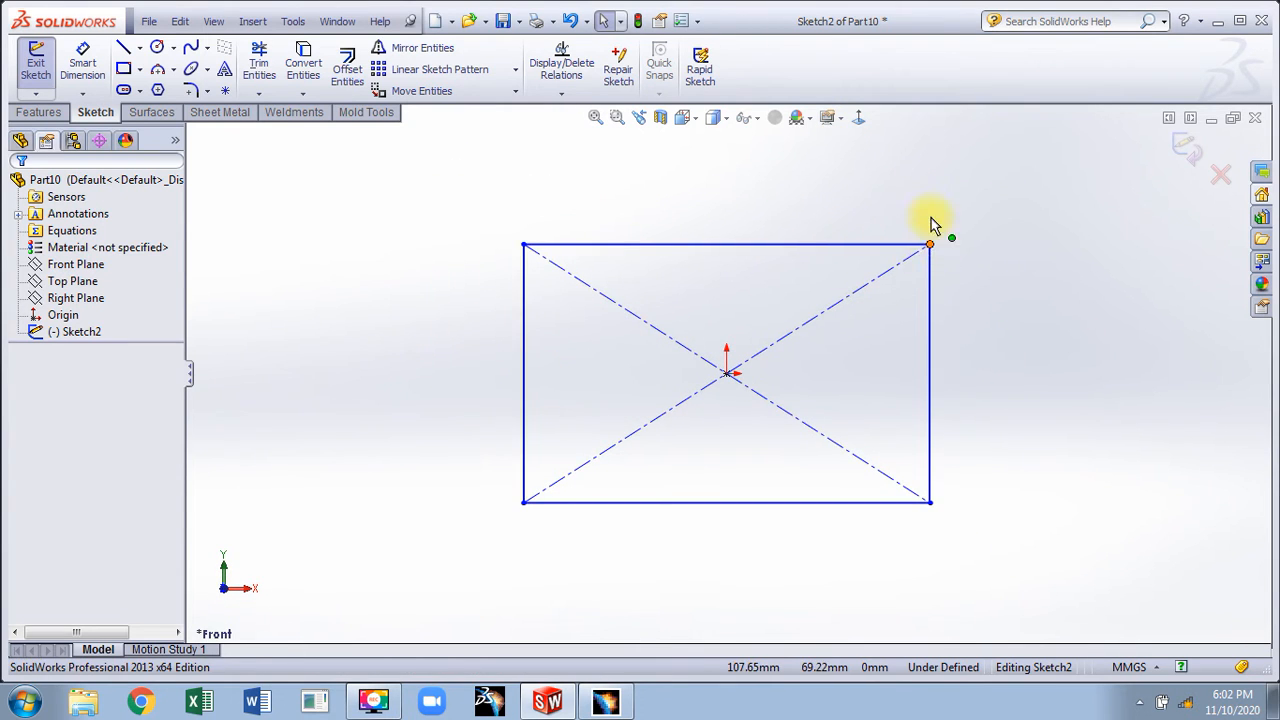
{"action": "left_click_drag", "start_coordinate": [930, 244], "coordinate": [931, 177]}
{"action": "left_click", "coordinate": [363, 266]}
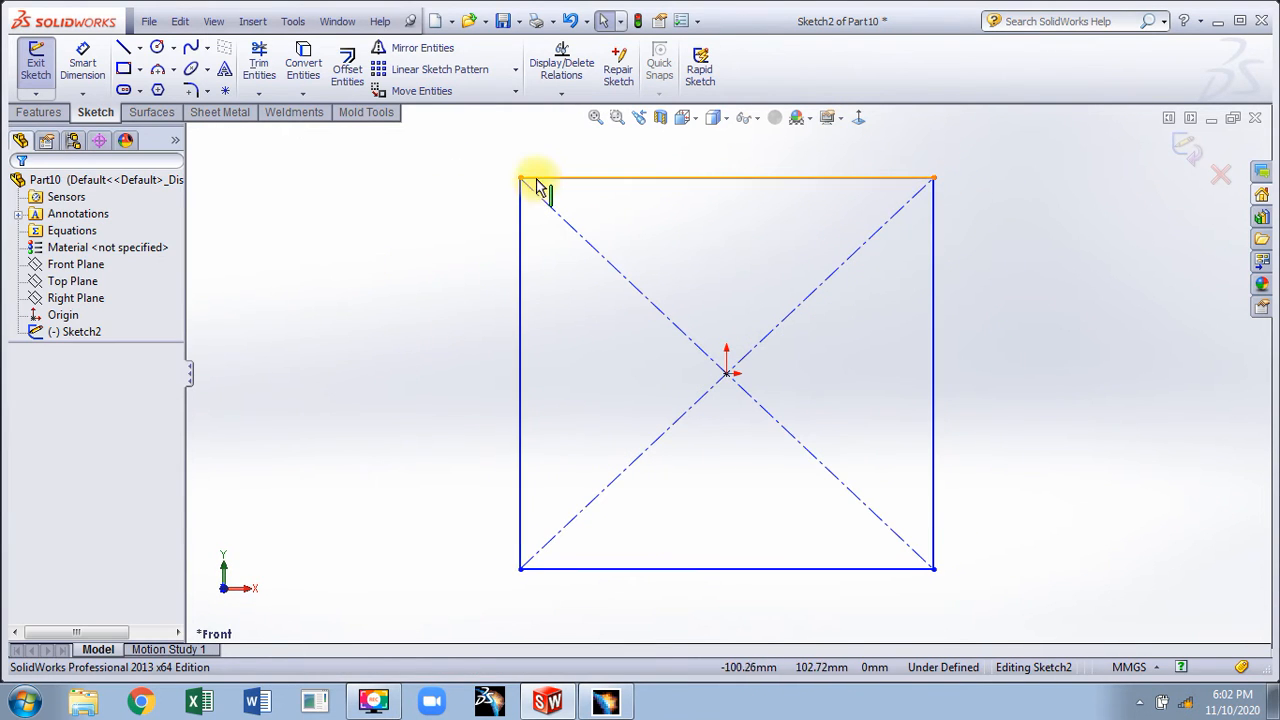
{"action": "left_click_drag", "start_coordinate": [520, 178], "coordinate": [486, 178]}
{"action": "left_click", "coordinate": [394, 259]}
{"action": "scroll", "coordinate": [394, 259], "scroll_direction": "up", "scroll_amount": 2}
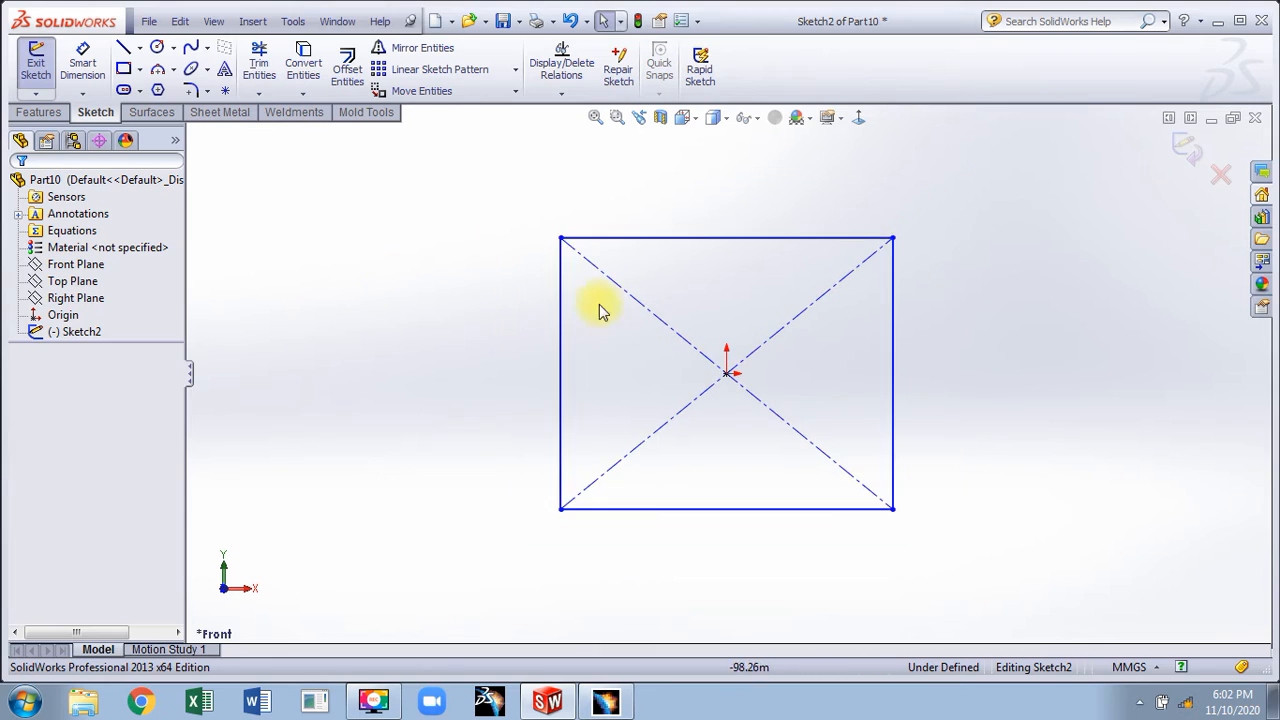
{"action": "scroll", "coordinate": [599, 305], "scroll_direction": "up", "scroll_amount": 1}
{"action": "scroll", "coordinate": [812, 331], "scroll_direction": "down", "scroll_amount": 1}
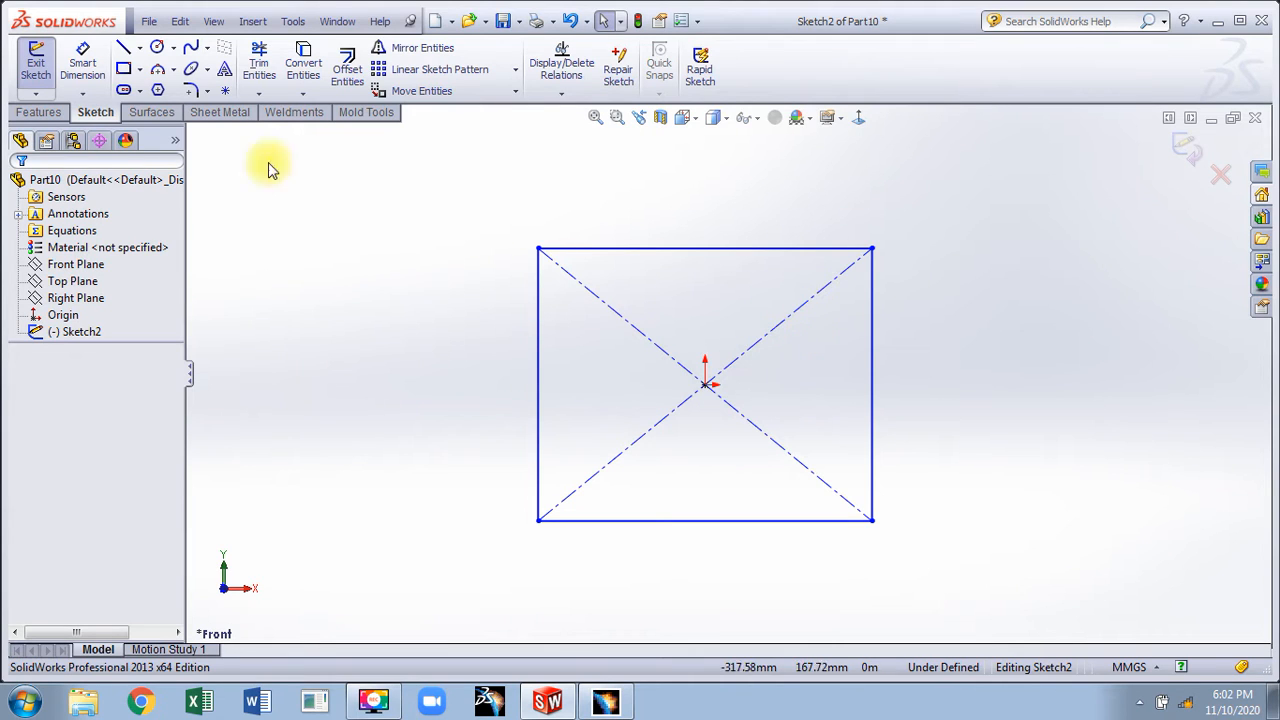
- Fillet all four corners of the rectangle with a 40 mm sketch fillet radius
{"action": "left_click", "coordinate": [190, 90]}
{"action": "left_click_drag", "start_coordinate": [449, 216], "coordinate": [947, 581]}
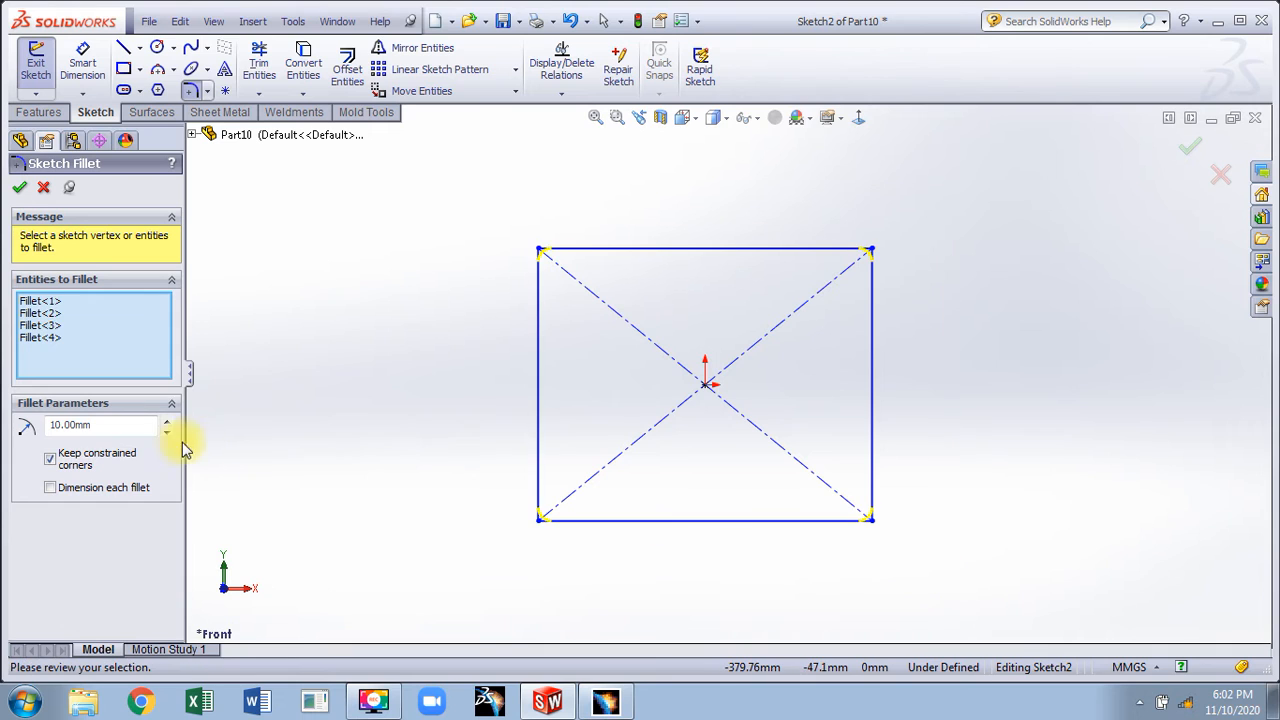
{"action": "left_click", "coordinate": [169, 422]}
{"action": "left_click", "coordinate": [169, 422]}
{"action": "left_click", "coordinate": [169, 422]}
{"action": "left_click", "coordinate": [21, 188]}
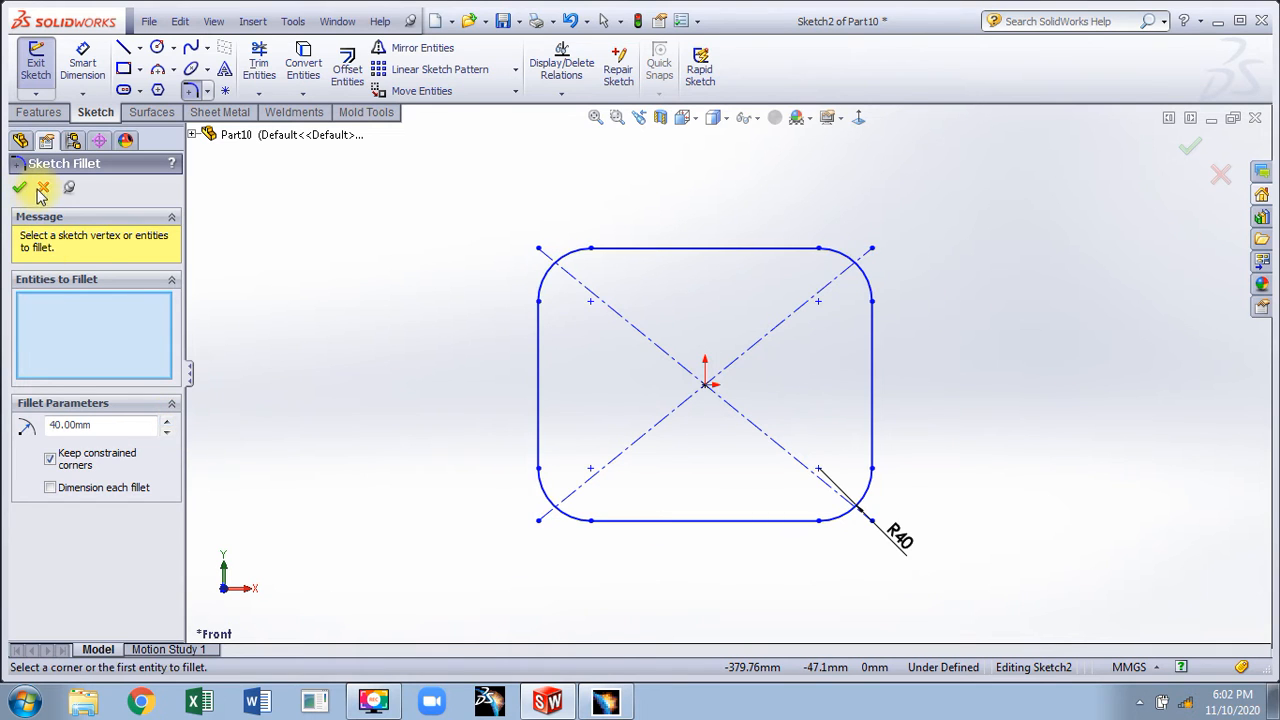
{"action": "left_click", "coordinate": [42, 189]}
- Sketch a vertical line about 55 mm long across the middle of the rectangle's upper edge, aligned with the origin
{"action": "left_click", "coordinate": [123, 48]}
{"action": "scroll", "coordinate": [790, 290], "scroll_direction": "down", "scroll_amount": 2}
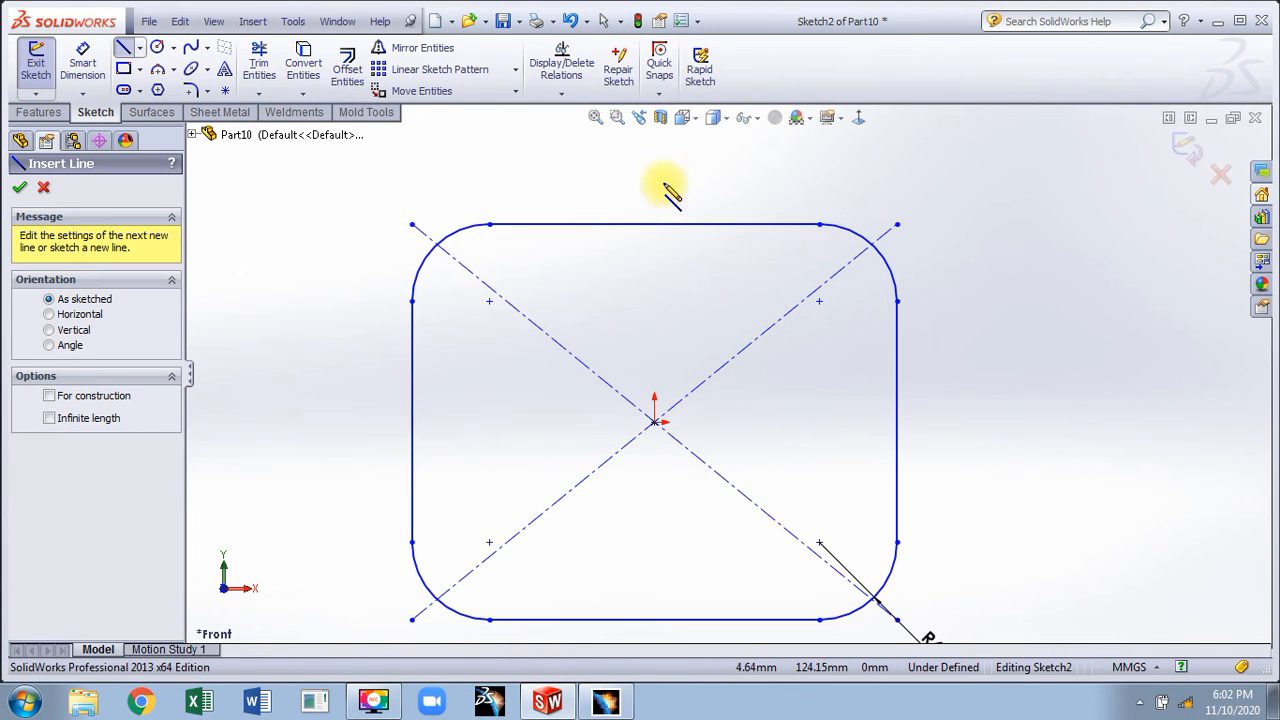
{"action": "left_click_drag", "start_coordinate": [655, 185], "coordinate": [655, 278]}
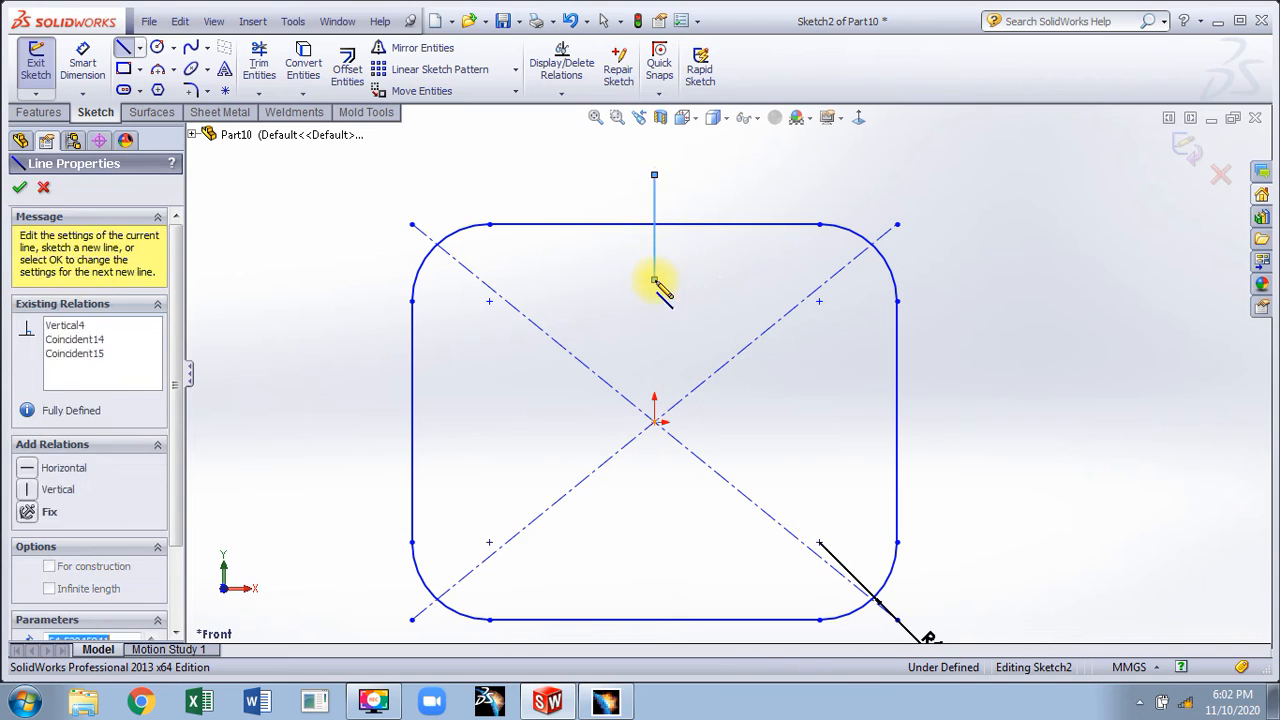
{"action": "right_click", "coordinate": [702, 176]}
{"action": "left_click", "coordinate": [750, 187]}
- Offset the short vertical line bi-directionally by 10 mm with dimensions added
{"action": "left_click", "coordinate": [347, 68]}
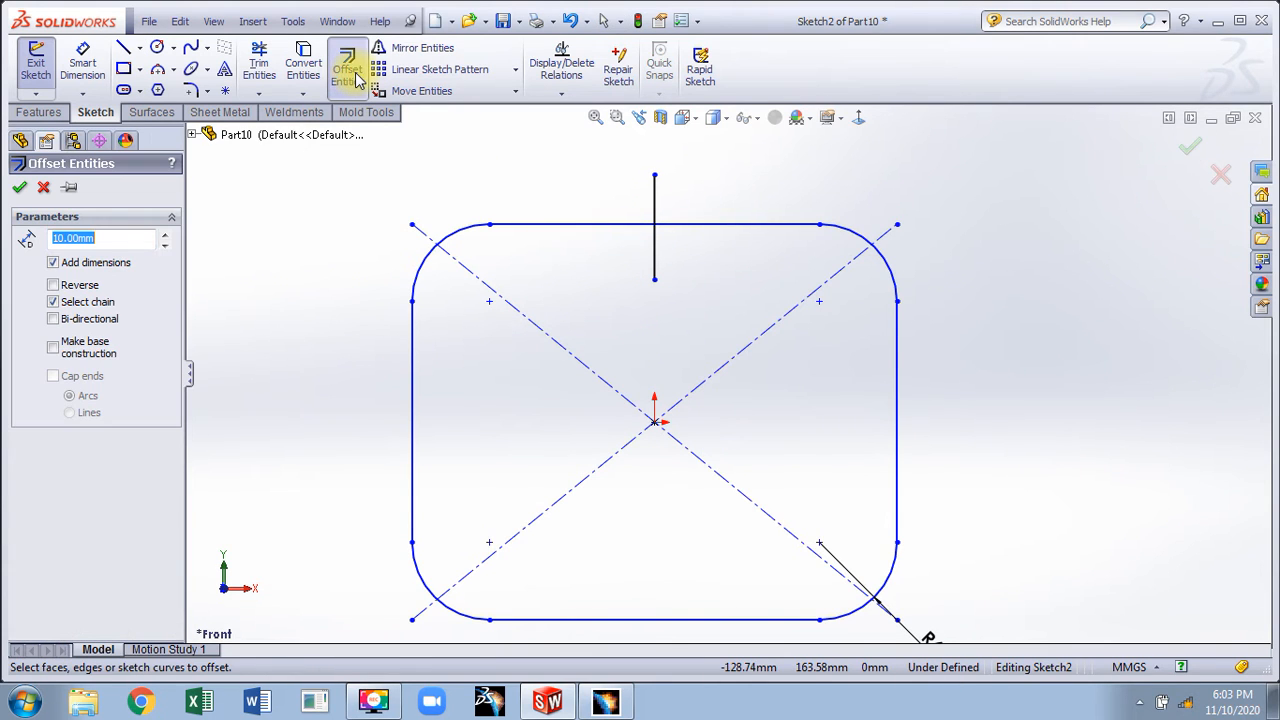
{"action": "left_click", "coordinate": [655, 205]}
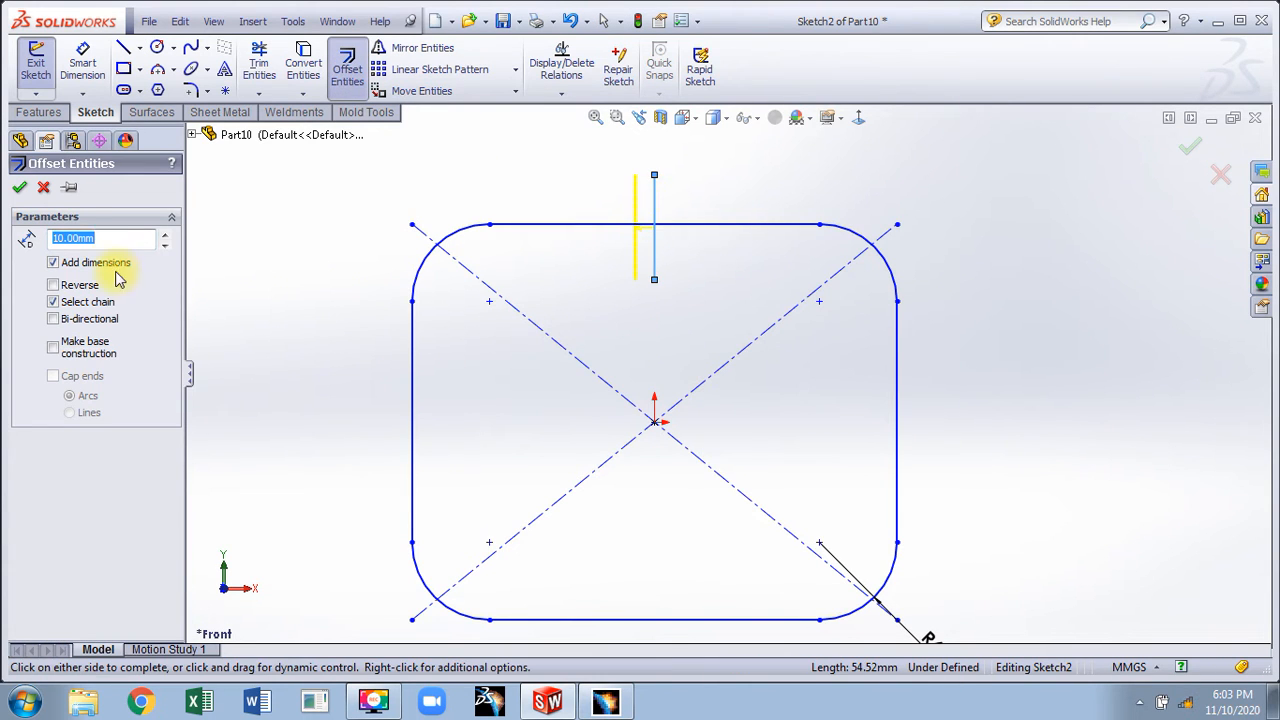
{"action": "left_click", "coordinate": [54, 318]}
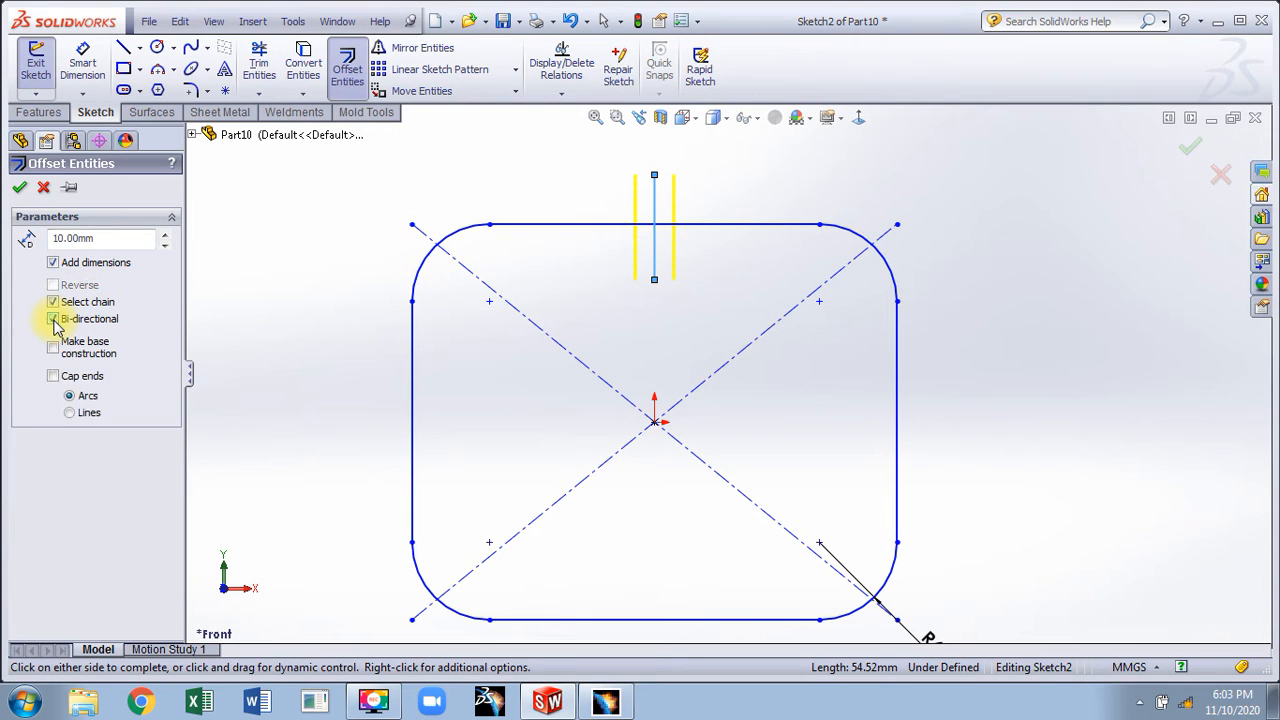
{"action": "left_click", "coordinate": [19, 187]}
- Trim the rectangle's upper edge between the two offset lines and remove all three vertical lines, leaving a gap
{"action": "left_click", "coordinate": [259, 62]}
{"action": "scroll", "coordinate": [680, 234], "scroll_direction": "down", "scroll_amount": 8}
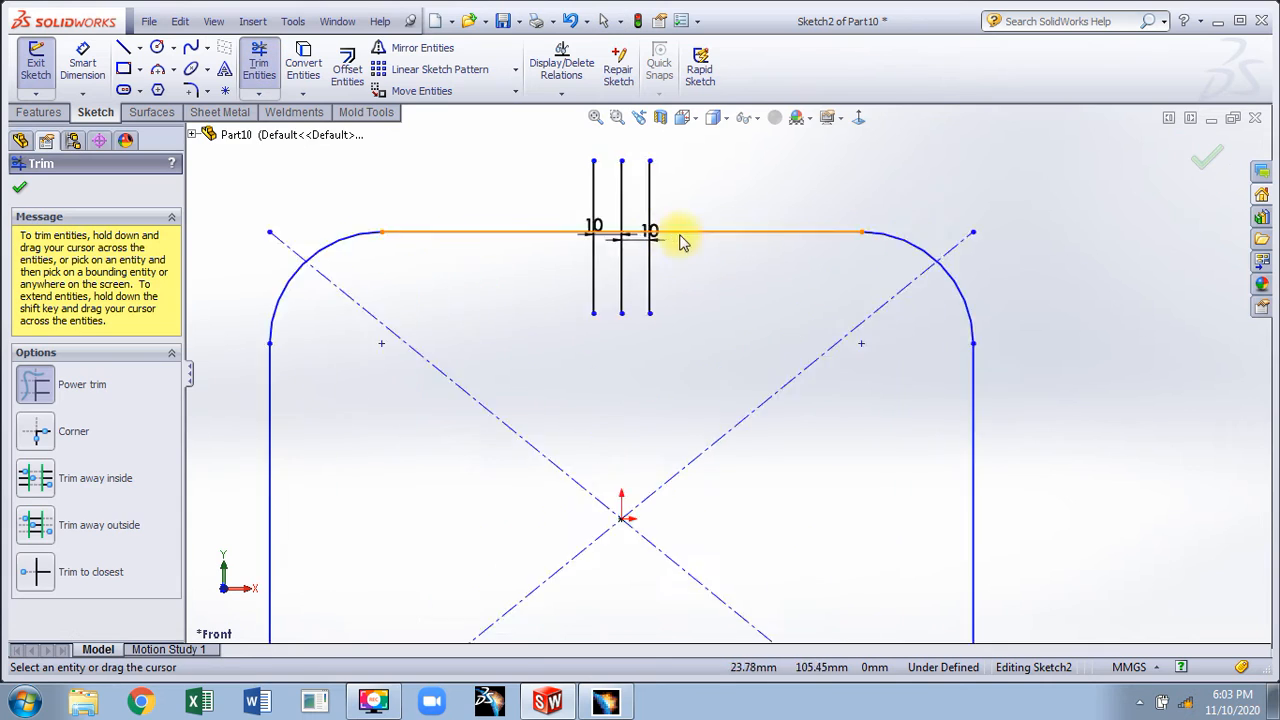
{"action": "mouse_move", "coordinate": [538, 328]}
{"action": "left_mouse_down"}
{"action": "mouse_move", "coordinate": [591, 300]}
{"action": "mouse_move", "coordinate": [429, 229]}
{"action": "mouse_move", "coordinate": [557, 329]}
{"action": "mouse_move", "coordinate": [699, 353]}
{"action": "left_mouse_up"}
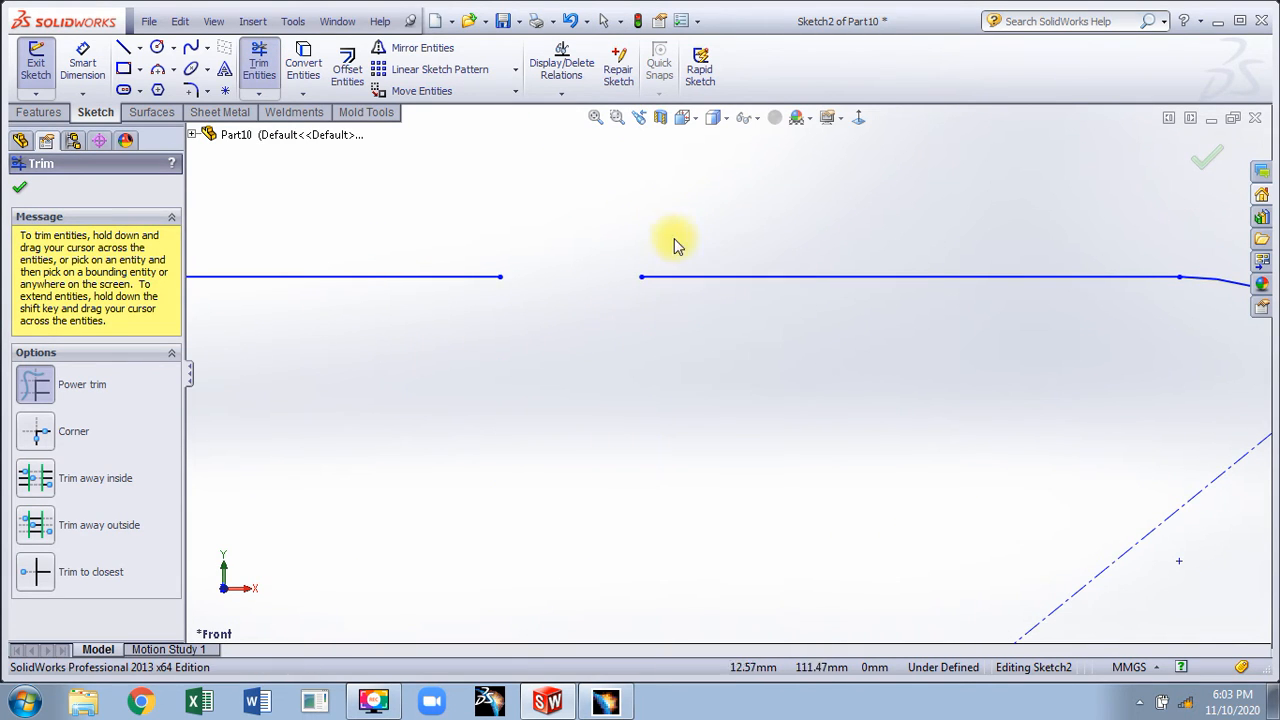
{"action": "key", "text": "Escape"}
{"action": "scroll", "coordinate": [603, 331], "scroll_direction": "up", "scroll_amount": 6}
{"action": "scroll", "coordinate": [735, 492], "scroll_direction": "down", "scroll_amount": 3}
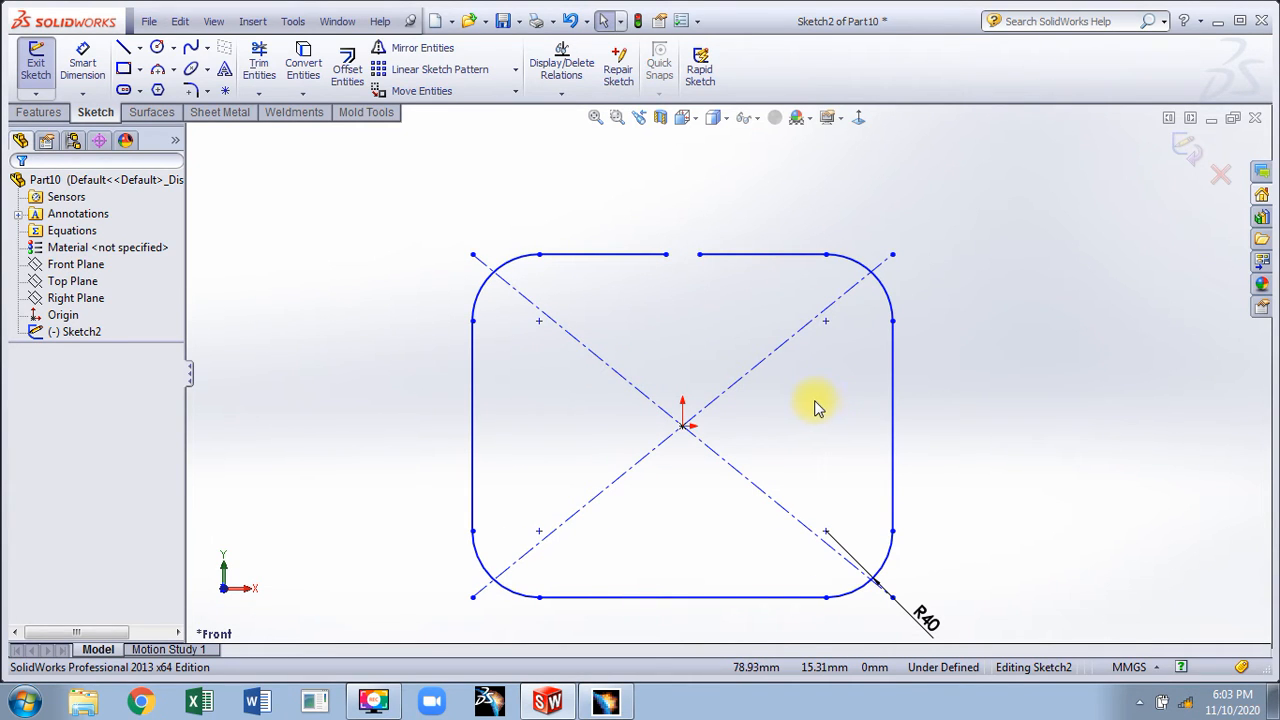
- Exit the rounded rectangle sketch and show it in the model
{"action": "left_click", "coordinate": [1185, 148]}
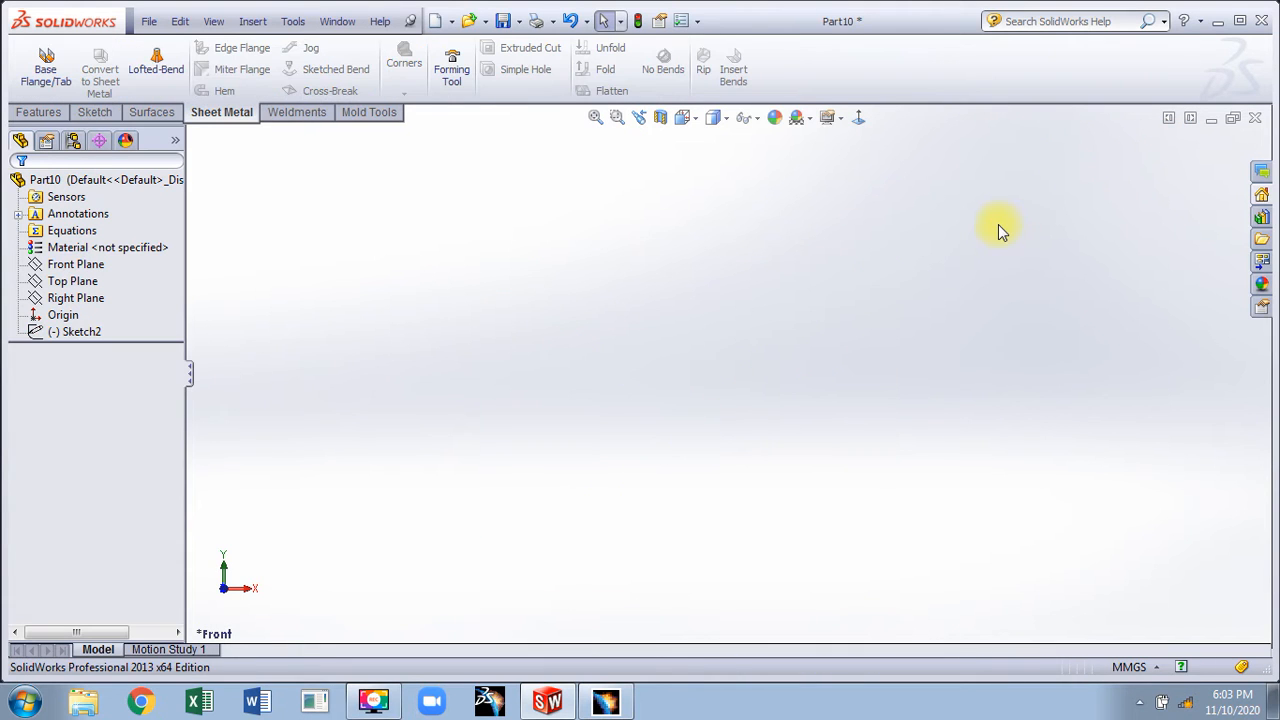
{"action": "left_click", "coordinate": [80, 331]}
{"action": "left_click", "coordinate": [94, 292]}
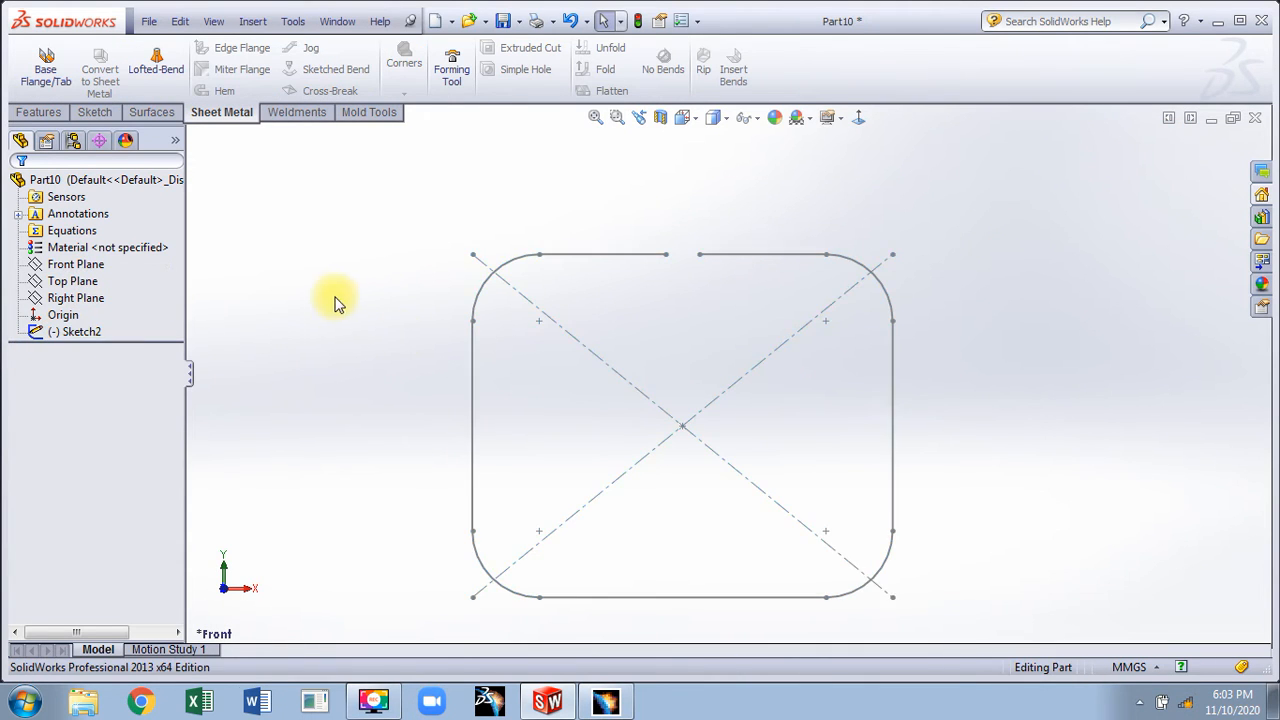
- Create a reference plane offset from the Front Plane, above the rounded rectangle sketch
{"action": "mouse_move", "coordinate": [337, 303]}
{"action": "middle_mouse_down"}
{"action": "mouse_move", "coordinate": [446, 253]}
{"action": "mouse_move", "coordinate": [418, 240]}
{"action": "middle_mouse_up"}
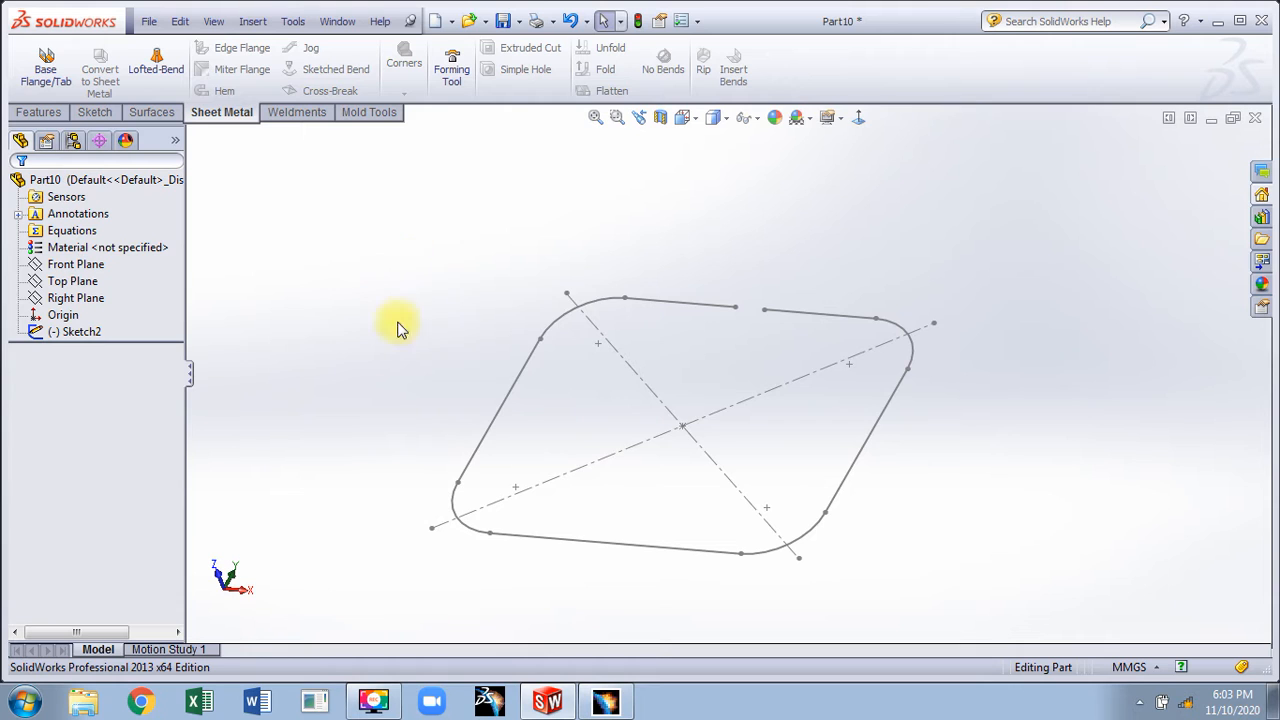
{"action": "mouse_move", "coordinate": [400, 323]}
{"action": "middle_mouse_down"}
{"action": "mouse_move", "coordinate": [380, 323]}
{"action": "mouse_move", "coordinate": [382, 276]}
{"action": "middle_mouse_up"}
{"action": "left_click", "coordinate": [96, 266]}
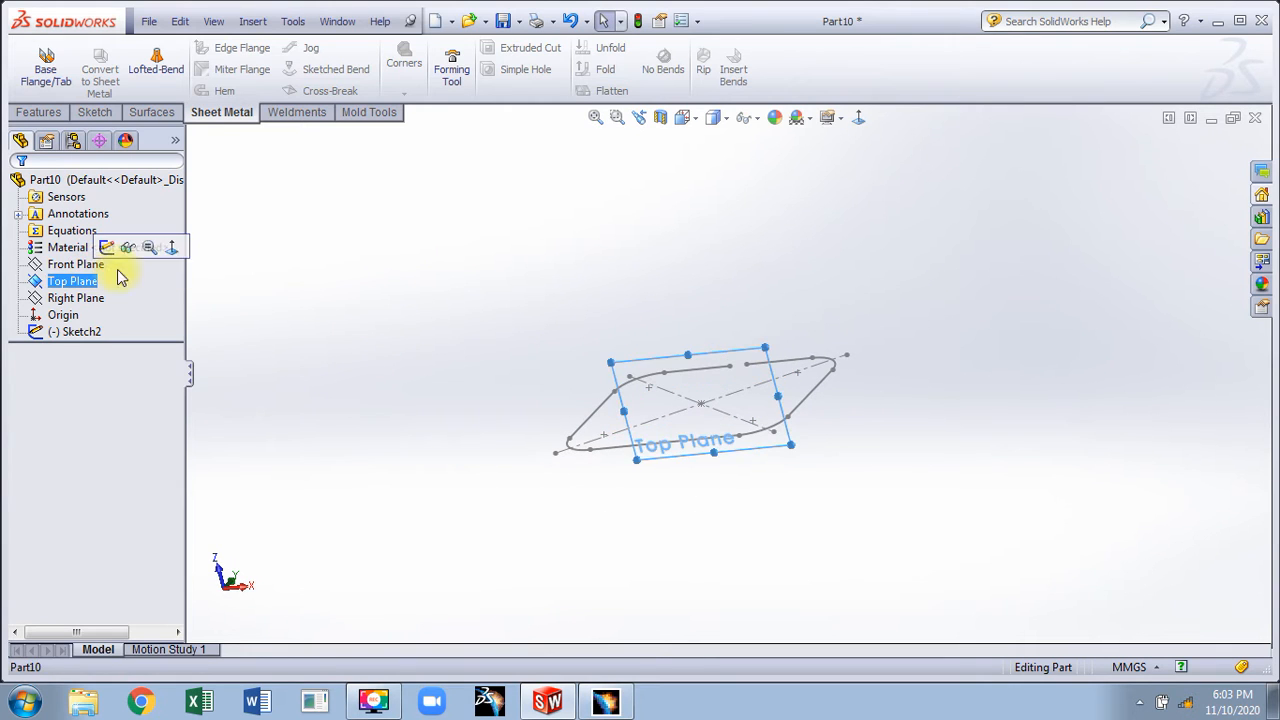
{"action": "left_click", "coordinate": [97, 268]}
{"action": "mouse_move", "coordinate": [440, 330]}
{"action": "middle_mouse_down"}
{"action": "mouse_move", "coordinate": [494, 317]}
{"action": "mouse_move", "coordinate": [403, 344]}
{"action": "middle_mouse_up"}
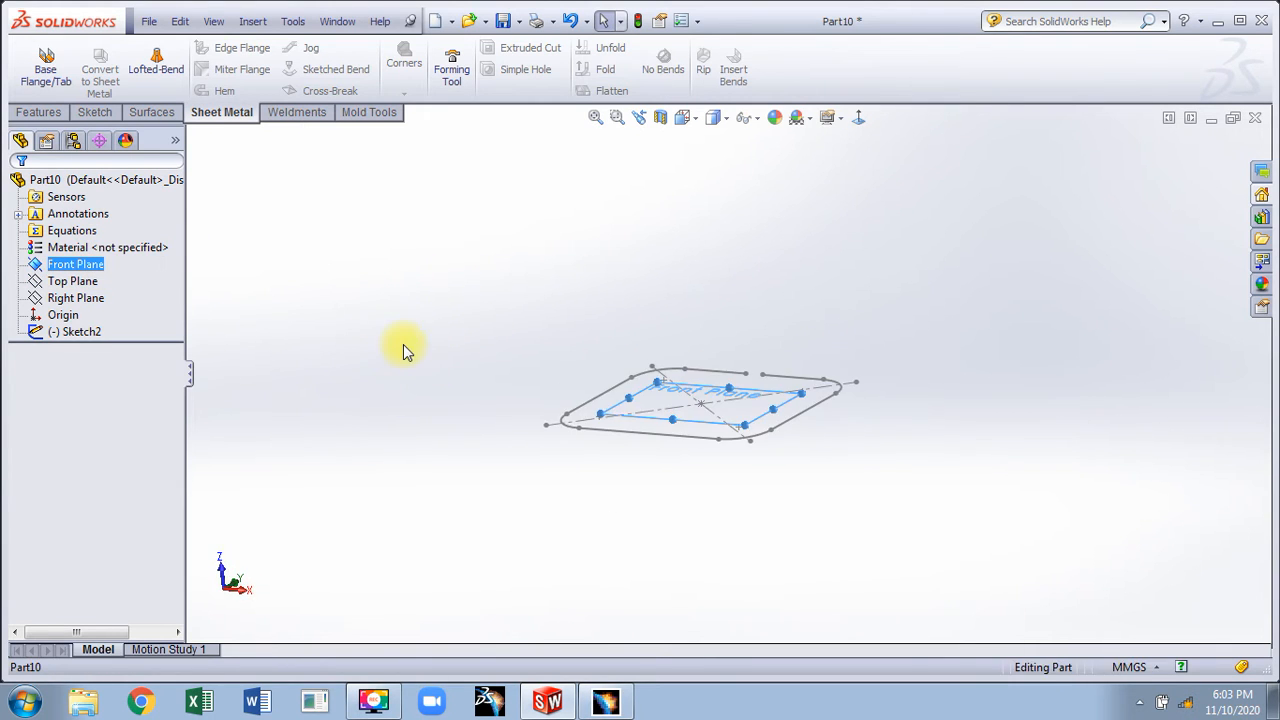
{"action": "left_click", "coordinate": [38, 112]}
{"action": "left_click", "coordinate": [740, 72]}
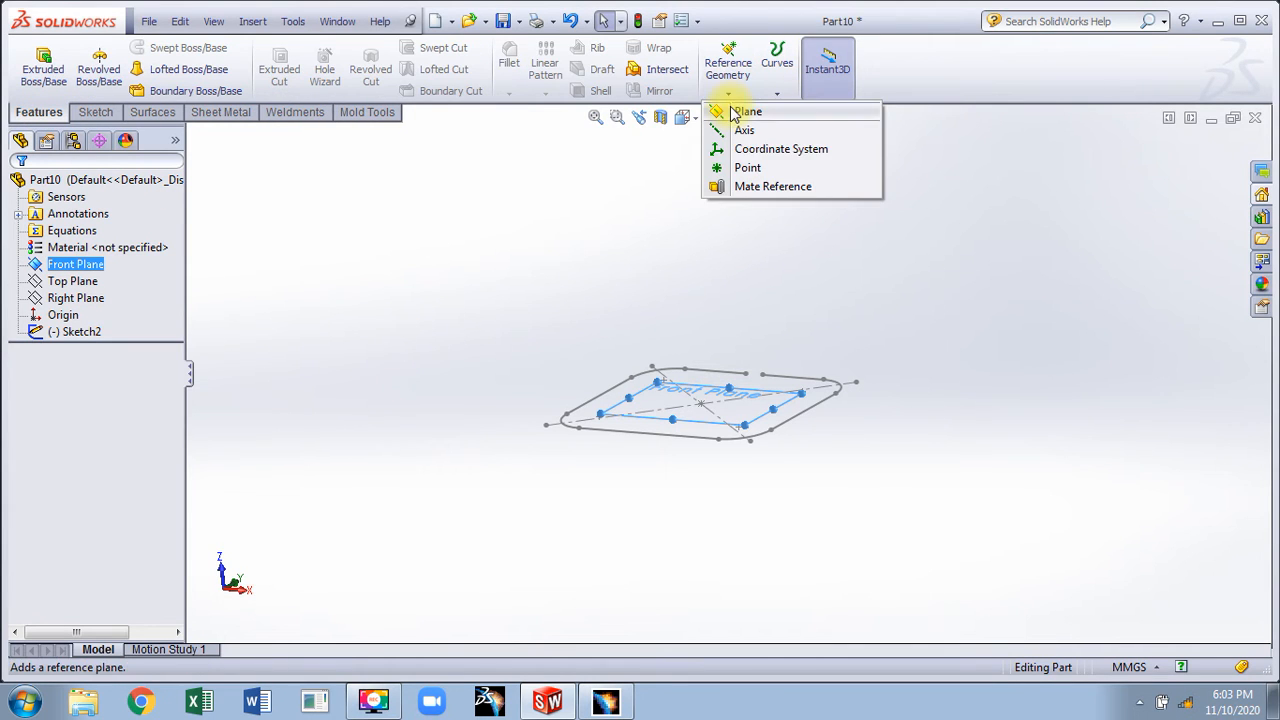
{"action": "left_click", "coordinate": [731, 110]}
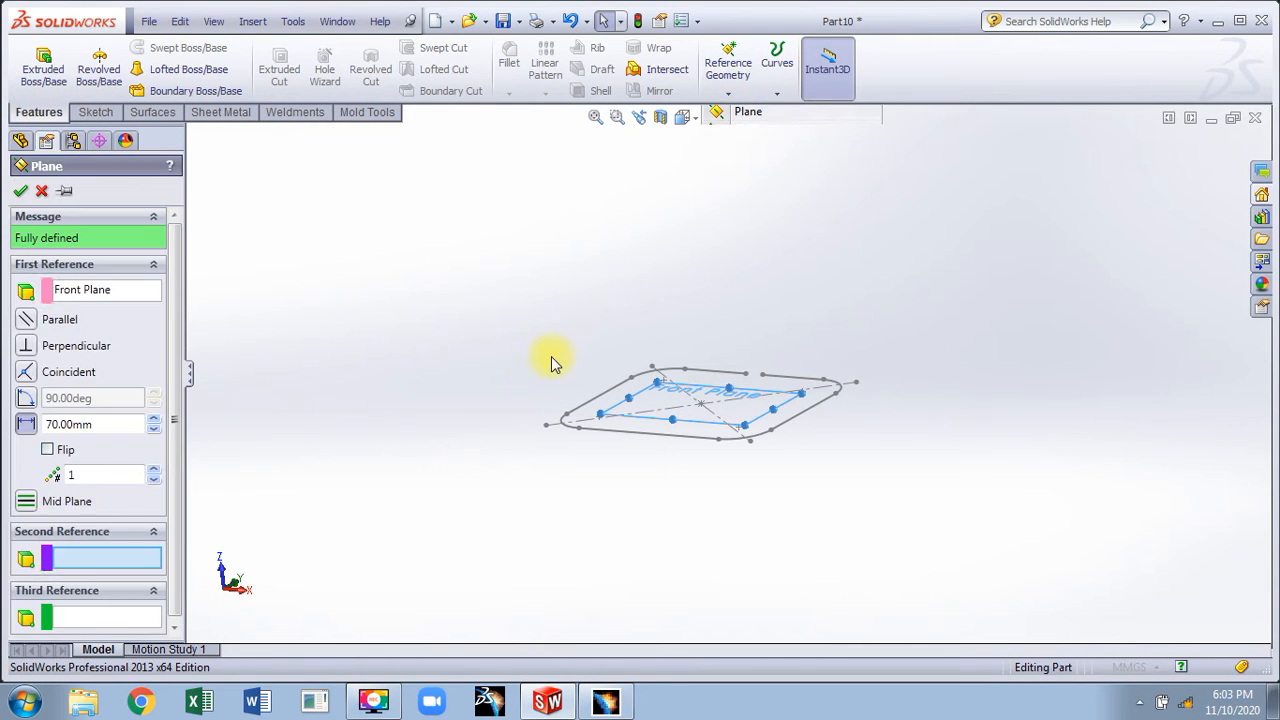
{"action": "left_click", "coordinate": [155, 424]}
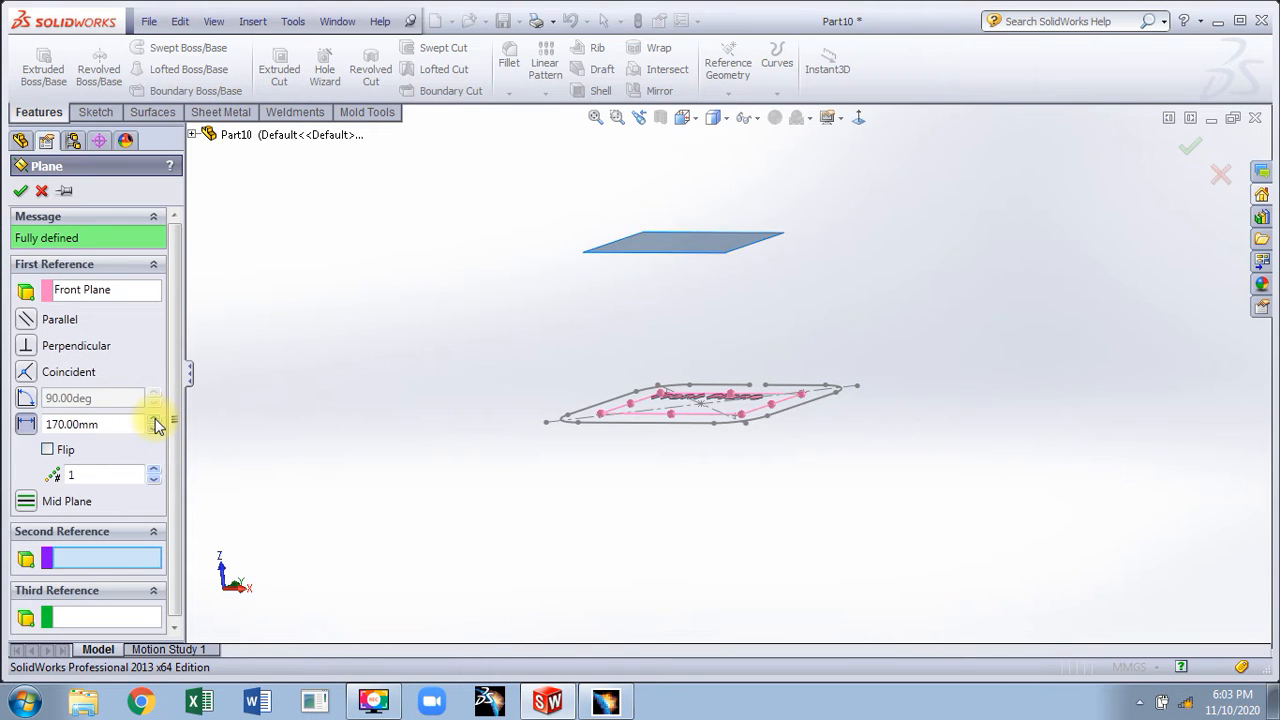
{"action": "left_click", "coordinate": [155, 424]}
{"action": "left_click", "coordinate": [20, 190]}
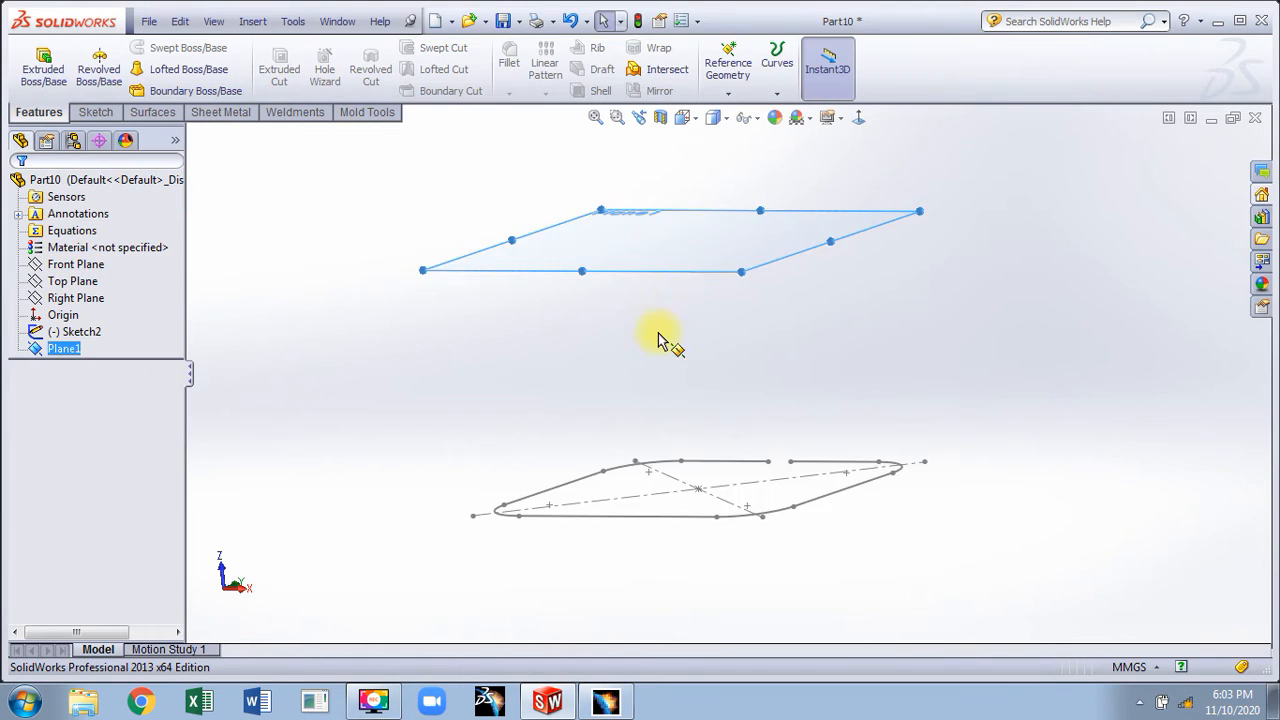
- Start a sketch on the new plane, face it, and draw a circle about 59 mm in radius centred on the origin
{"action": "mouse_move", "coordinate": [658, 340]}
{"action": "middle_mouse_down"}
{"action": "mouse_move", "coordinate": [646, 270]}
{"action": "mouse_move", "coordinate": [641, 368]}
{"action": "middle_mouse_up"}
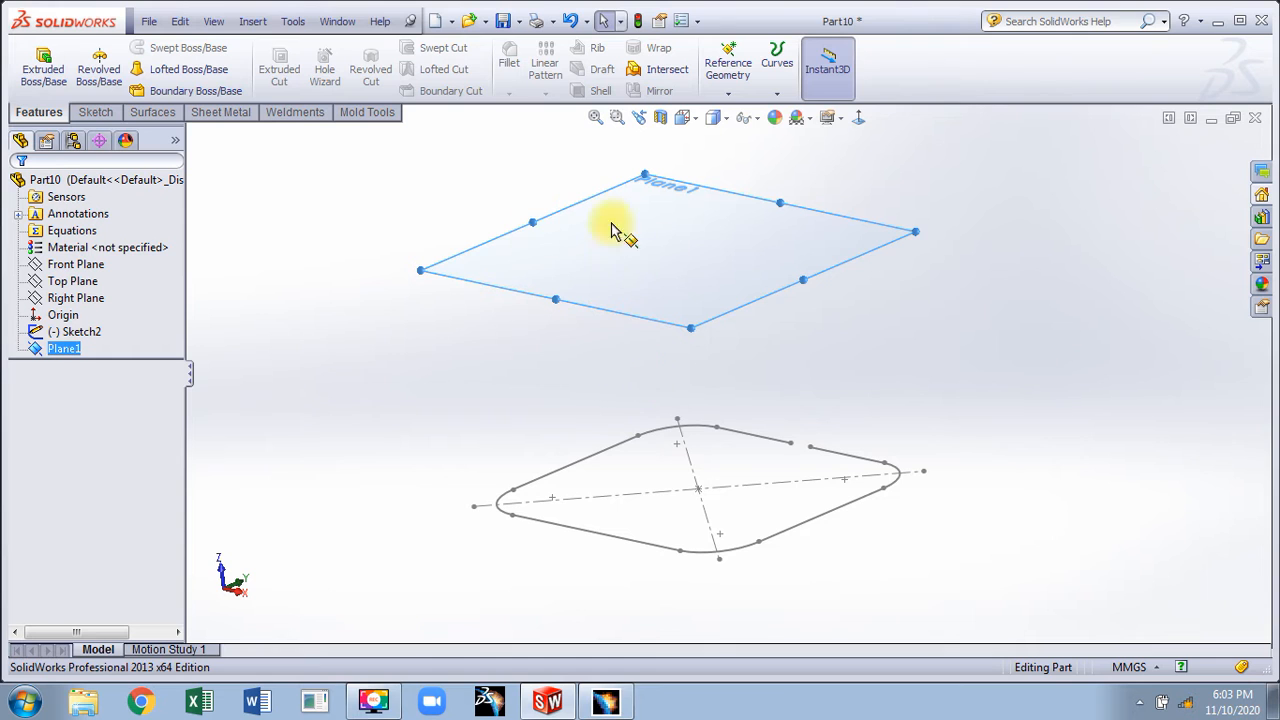
{"action": "right_click", "coordinate": [622, 254]}
{"action": "left_click", "coordinate": [655, 230]}
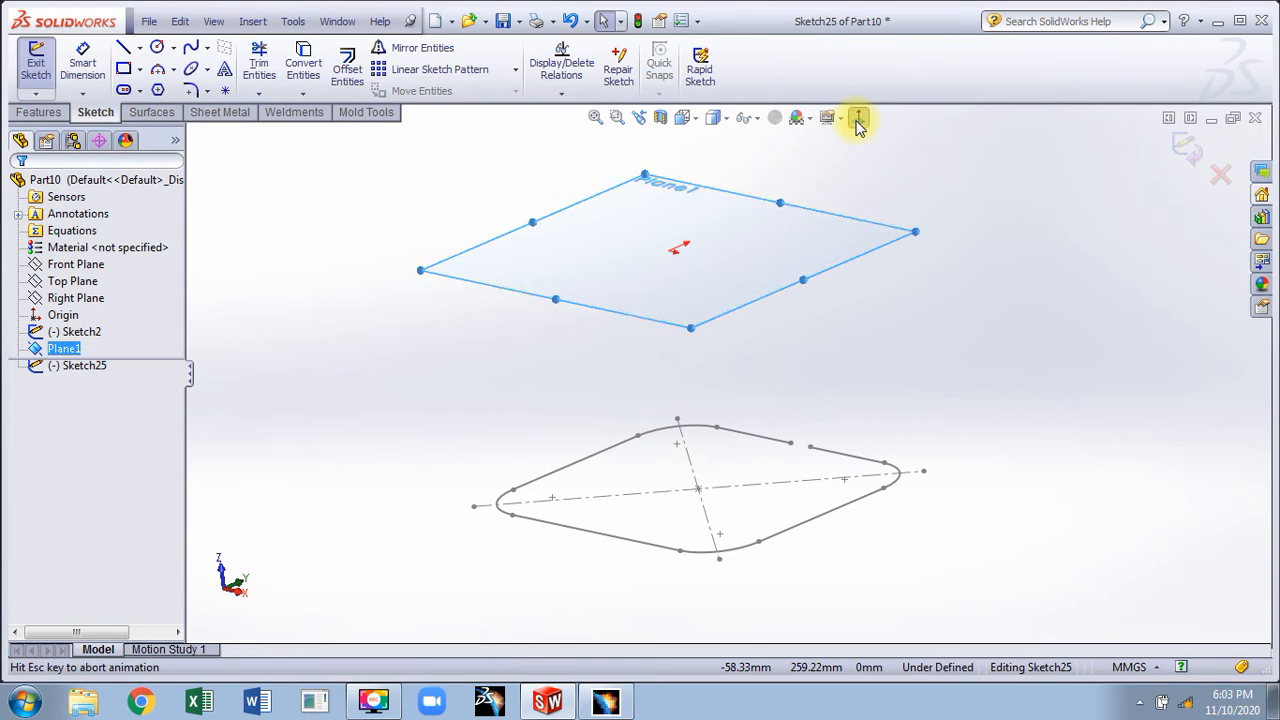
{"action": "left_click", "coordinate": [858, 118]}
{"action": "left_click", "coordinate": [157, 48]}
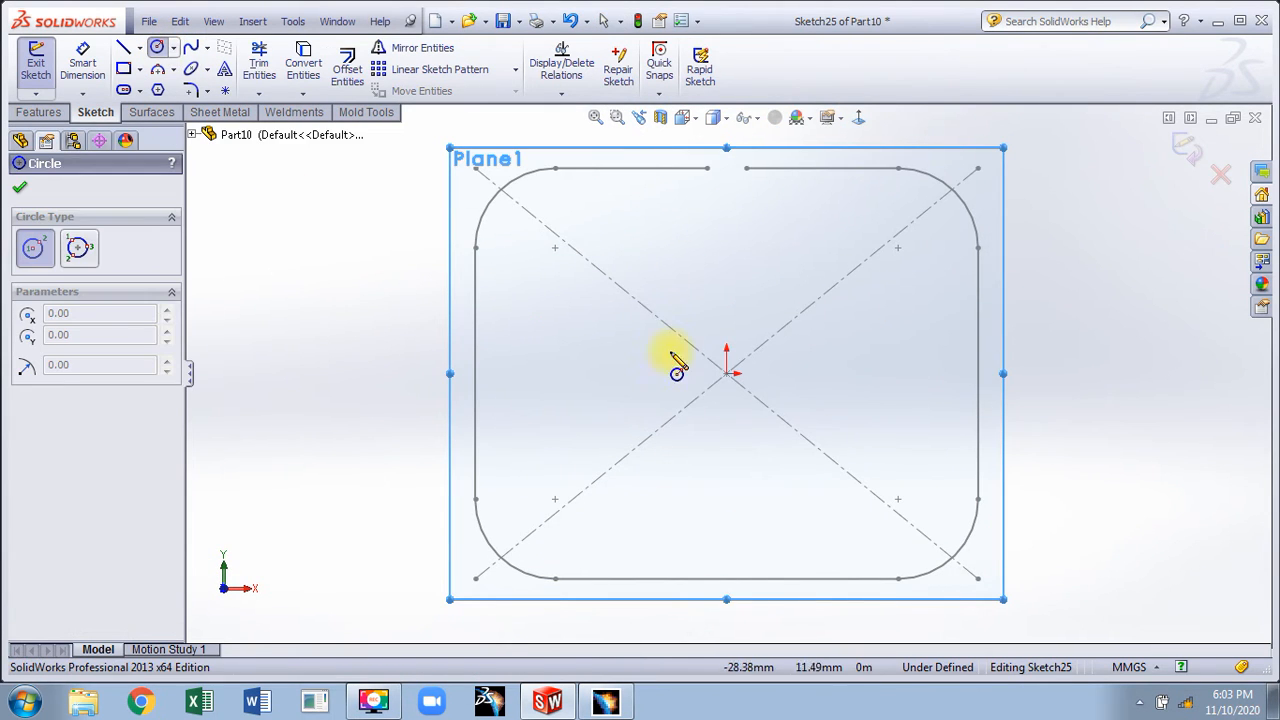
{"action": "left_click", "coordinate": [726, 373]}
{"action": "left_click", "coordinate": [729, 263]}
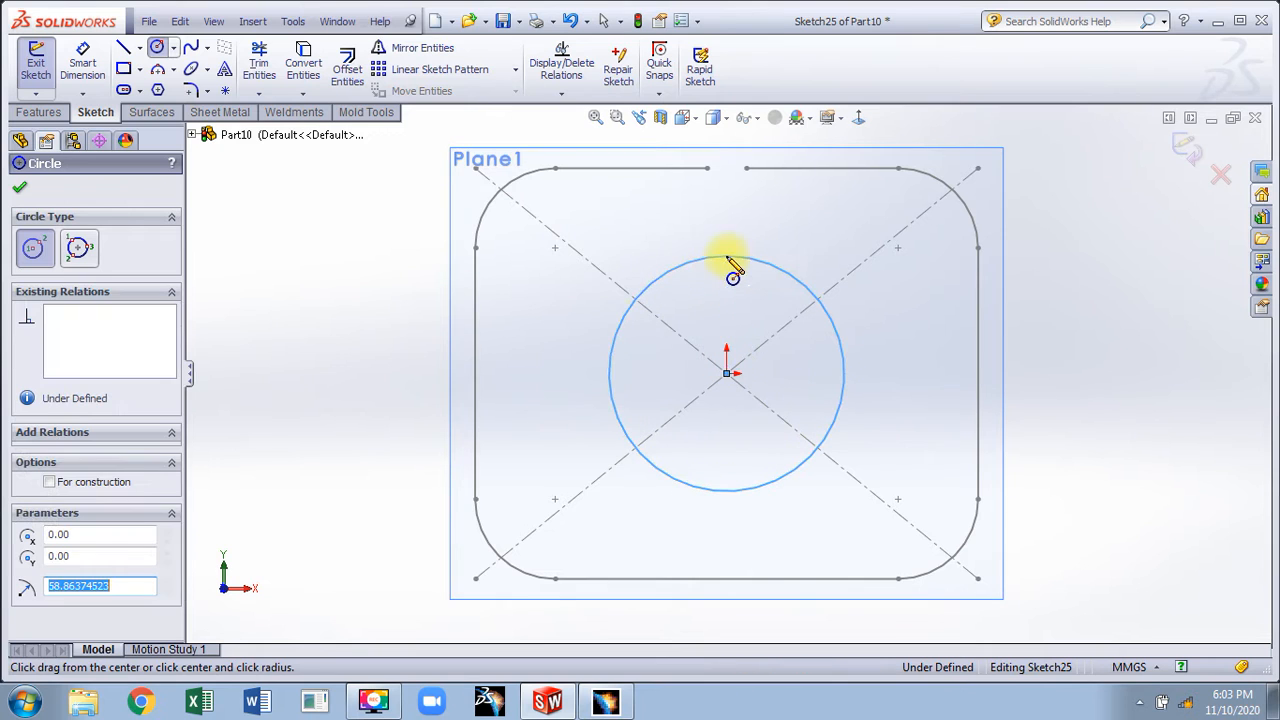
- Sketch a vertical line about 36 mm long across the circle's top, aligned with the origin
{"action": "left_click", "coordinate": [123, 47]}
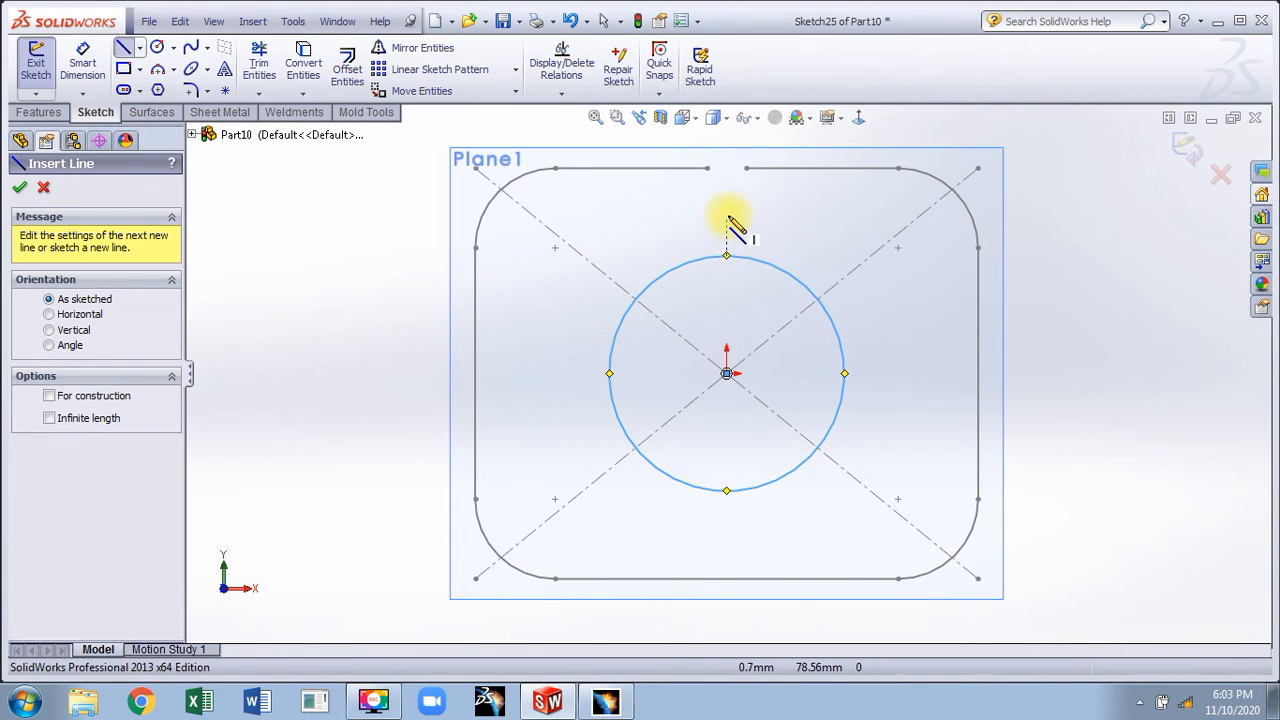
{"action": "left_click", "coordinate": [726, 213]}
{"action": "left_click", "coordinate": [726, 284]}
{"action": "right_click", "coordinate": [783, 224]}
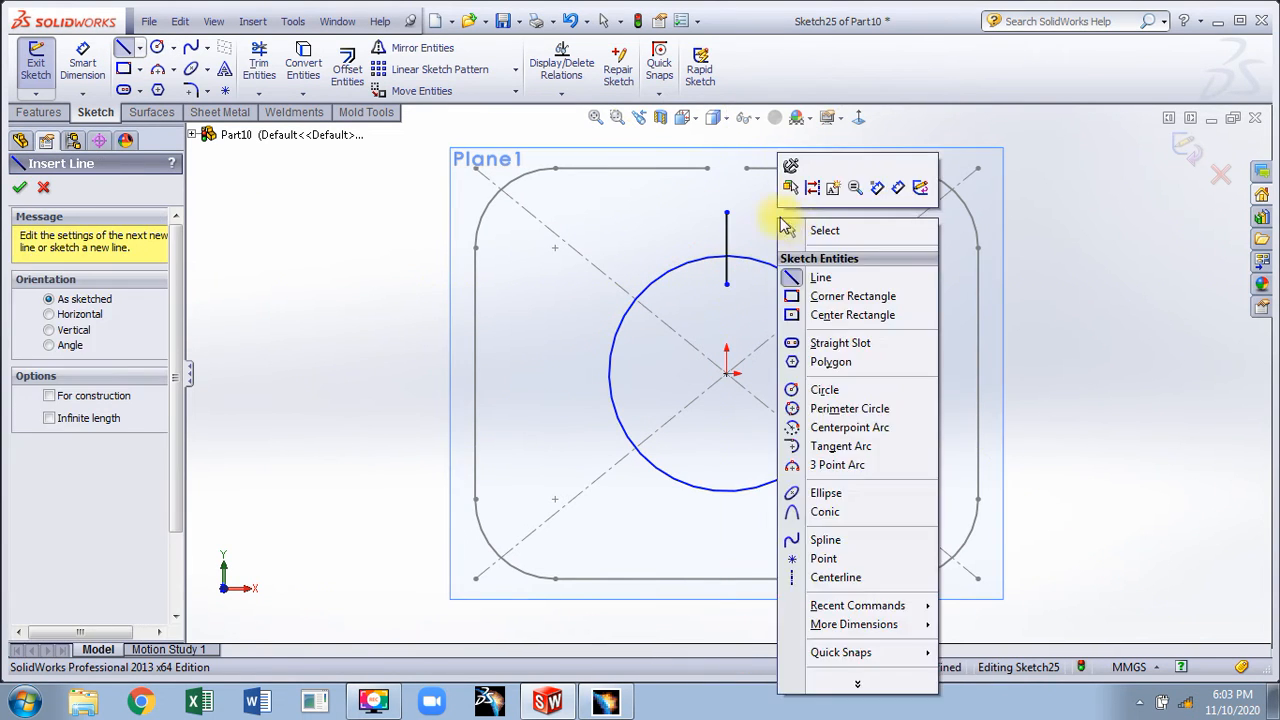
{"action": "left_click", "coordinate": [797, 229]}
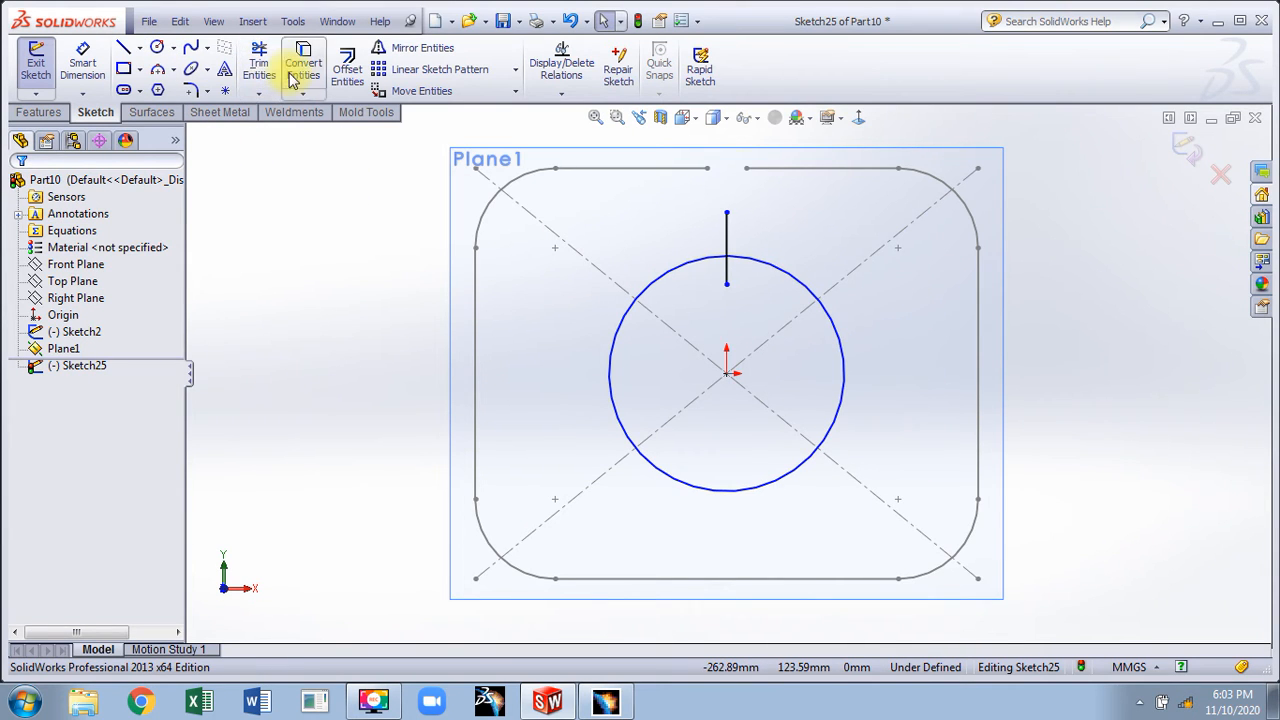
- Offset the vertical line across the circle by 10 mm in both directions
{"action": "left_click", "coordinate": [347, 68]}
{"action": "left_click", "coordinate": [724, 244]}
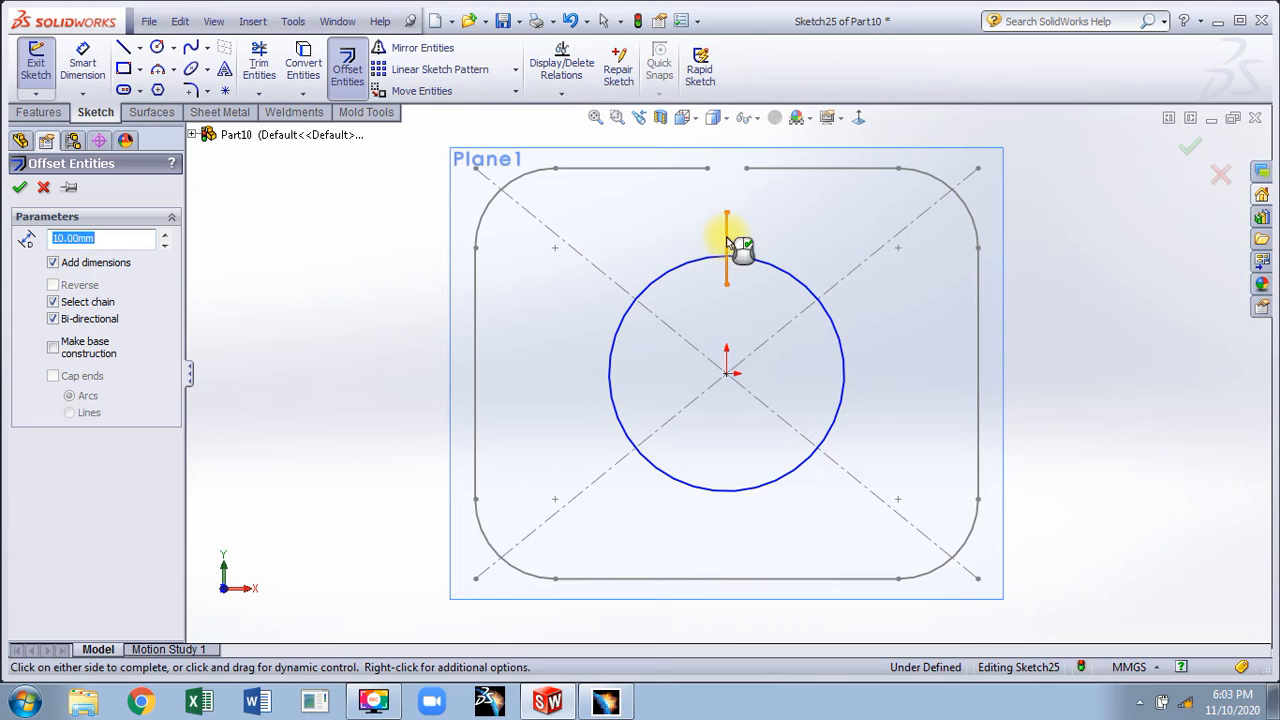
{"action": "left_click", "coordinate": [19, 187]}
- Trim the circle's arc between the offset lines and remove the three lines, leaving an open circular profile
{"action": "left_click", "coordinate": [259, 62]}
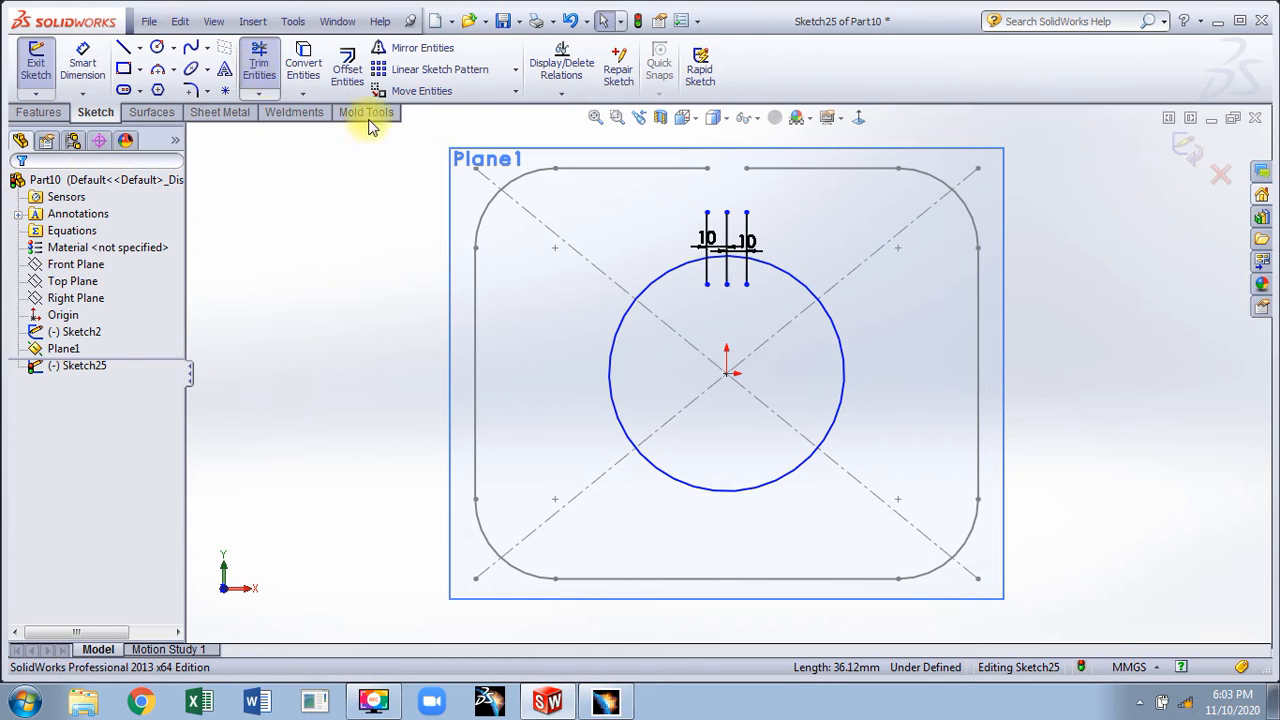
{"action": "scroll", "coordinate": [694, 240], "scroll_direction": "down", "scroll_amount": 5}
{"action": "mouse_move", "coordinate": [688, 343]}
{"action": "left_mouse_down"}
{"action": "mouse_move", "coordinate": [823, 237]}
{"action": "mouse_move", "coordinate": [657, 243]}
{"action": "mouse_move", "coordinate": [790, 347]}
{"action": "mouse_move", "coordinate": [646, 354]}
{"action": "left_mouse_up"}
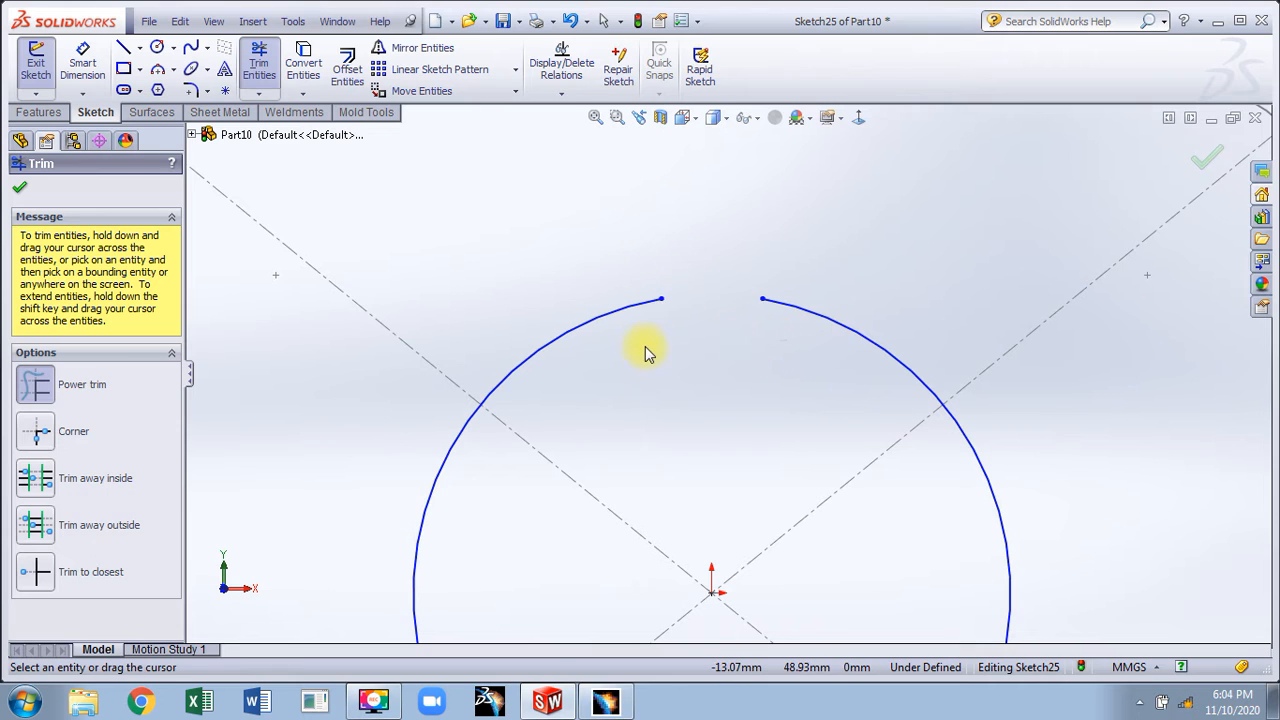
{"action": "key", "text": "f"}
{"action": "left_click", "coordinate": [1195, 170]}
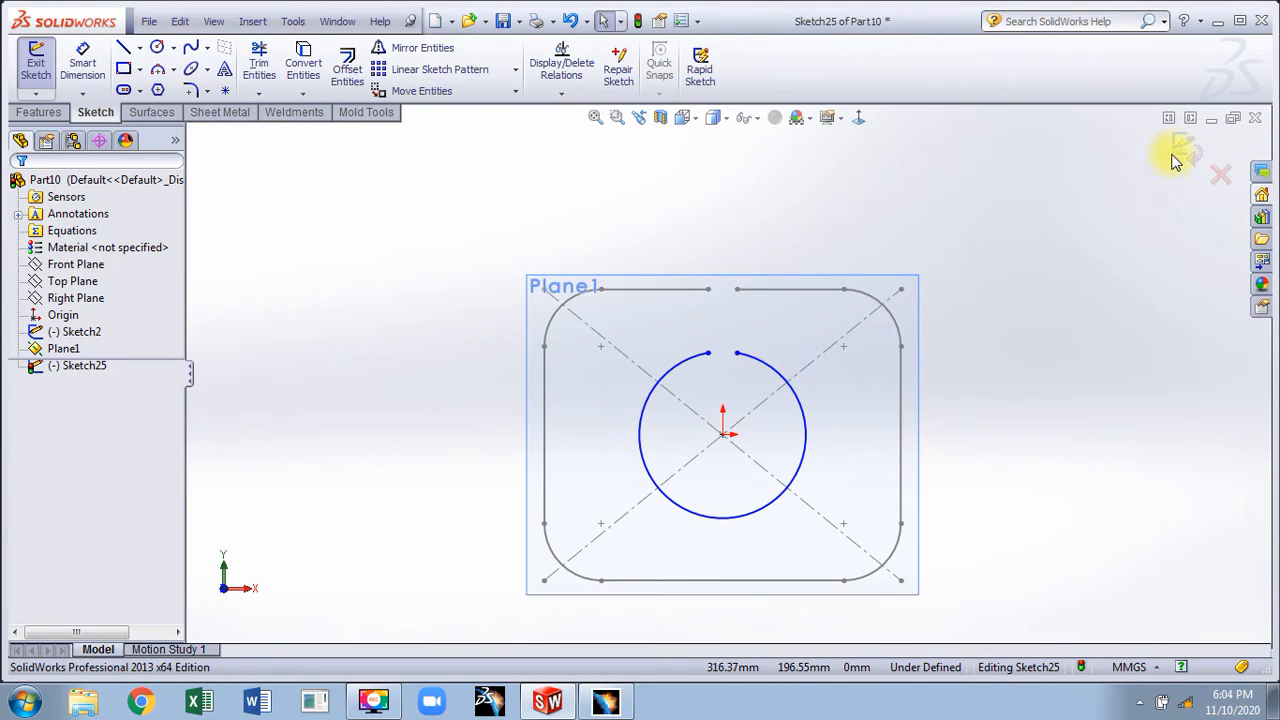
- Exit the circle sketch and hide the offset reference plane
{"action": "left_click", "coordinate": [1178, 148]}
{"action": "left_click", "coordinate": [920, 323]}
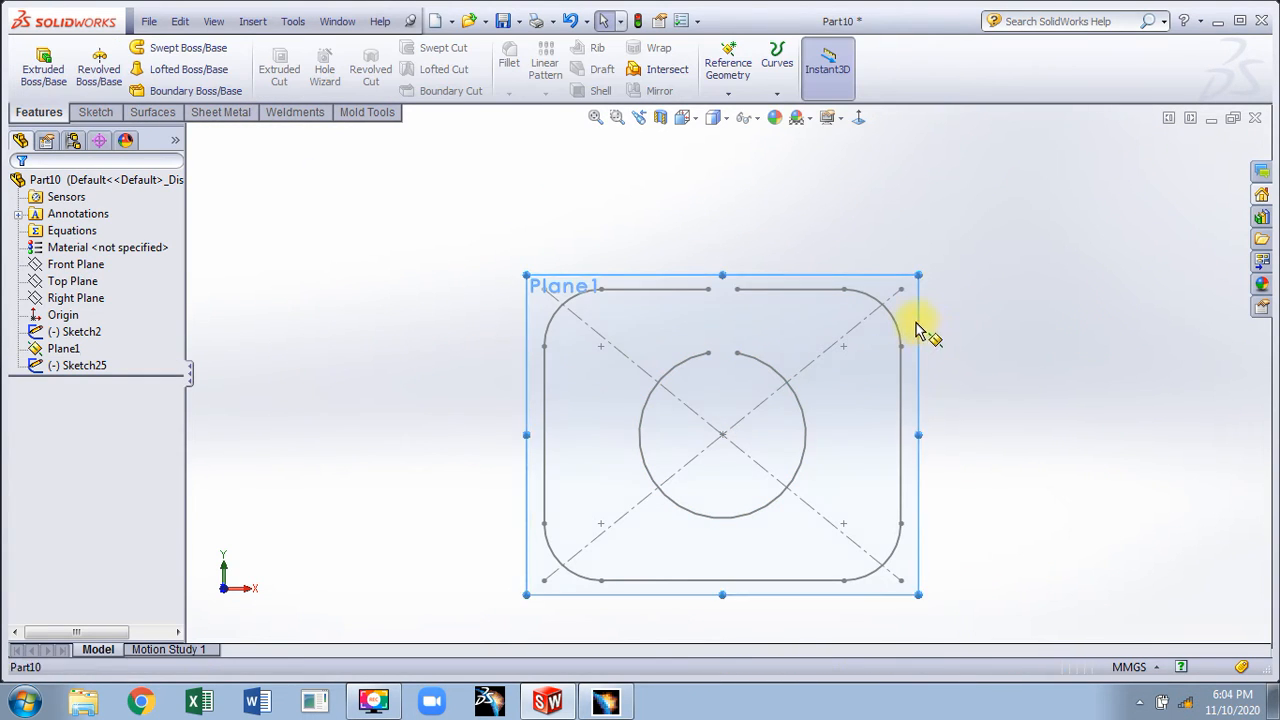
{"action": "left_click", "coordinate": [1008, 276]}
{"action": "mouse_move", "coordinate": [1008, 276]}
{"action": "middle_mouse_down"}
{"action": "mouse_move", "coordinate": [840, 315]}
{"action": "mouse_move", "coordinate": [743, 240]}
{"action": "mouse_move", "coordinate": [794, 340]}
{"action": "mouse_move", "coordinate": [829, 371]}
{"action": "mouse_move", "coordinate": [837, 466]}
{"action": "mouse_move", "coordinate": [796, 413]}
{"action": "middle_mouse_up"}
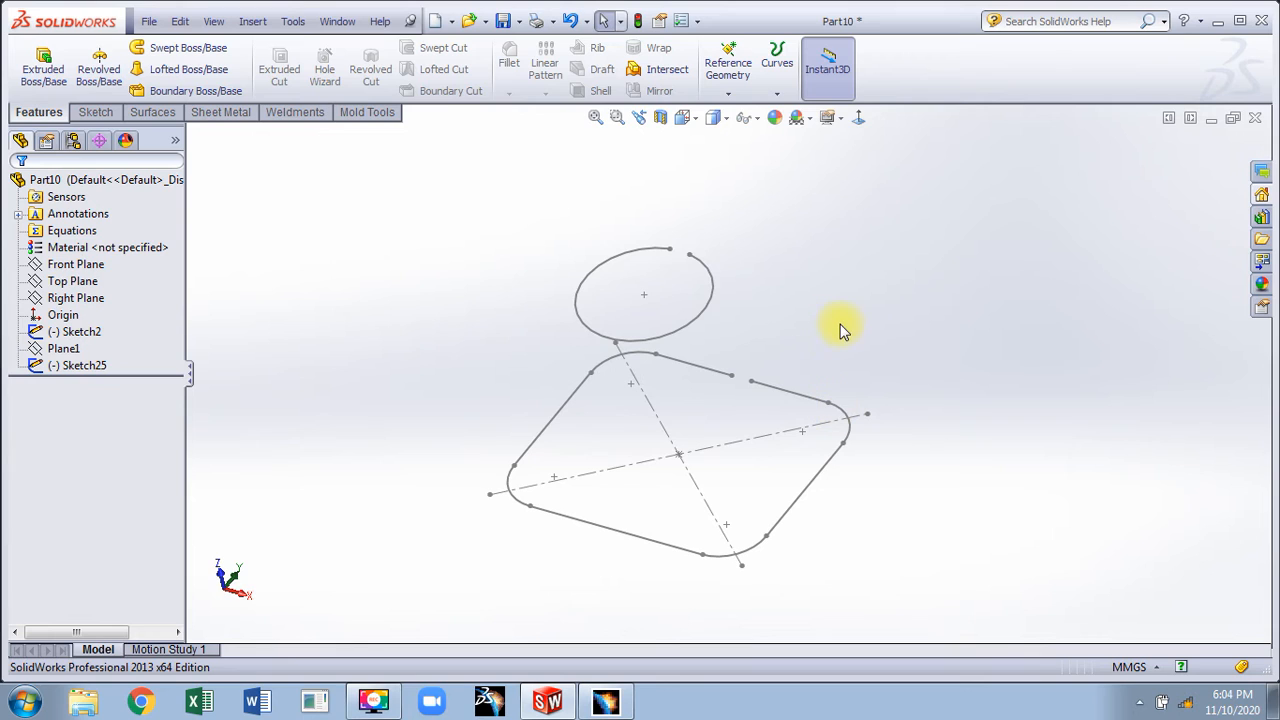
- Create a 2 mm thick Lofted Bend between the open circle and the open rounded rectangle, with 2 bend lines
{"action": "left_click", "coordinate": [221, 112]}
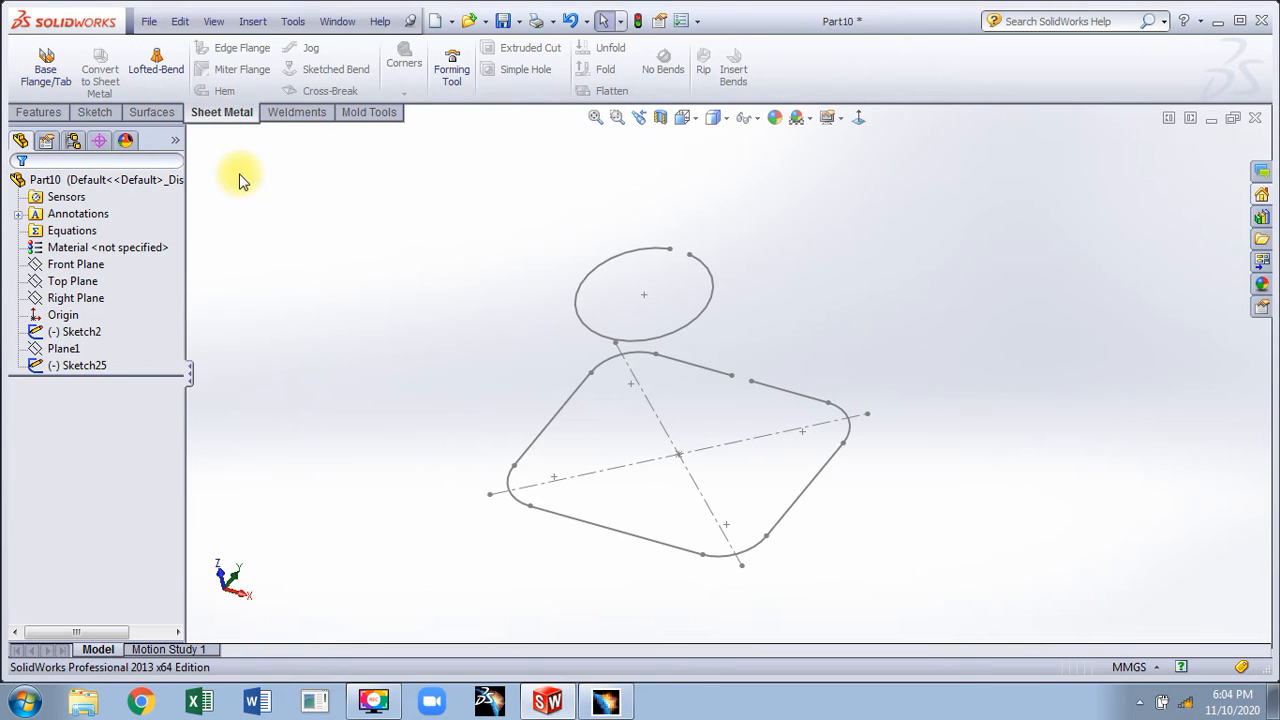
{"action": "left_click", "coordinate": [156, 70]}
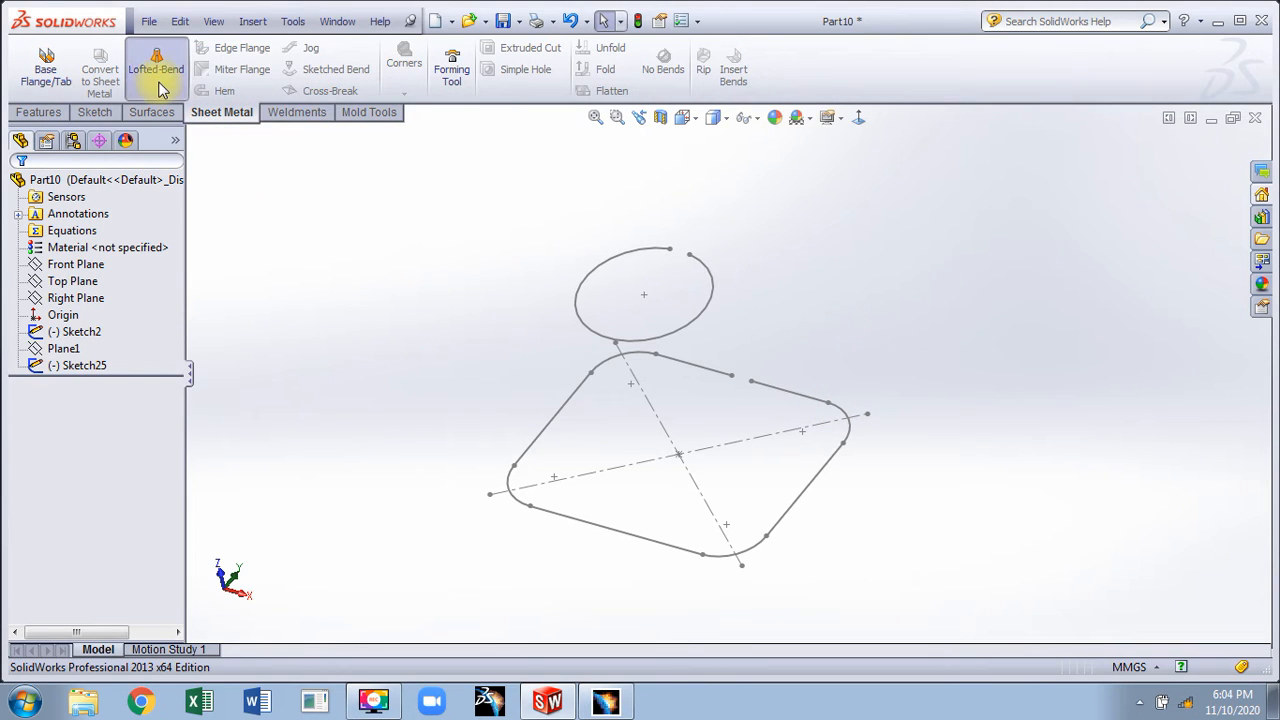
{"action": "left_click", "coordinate": [716, 296]}
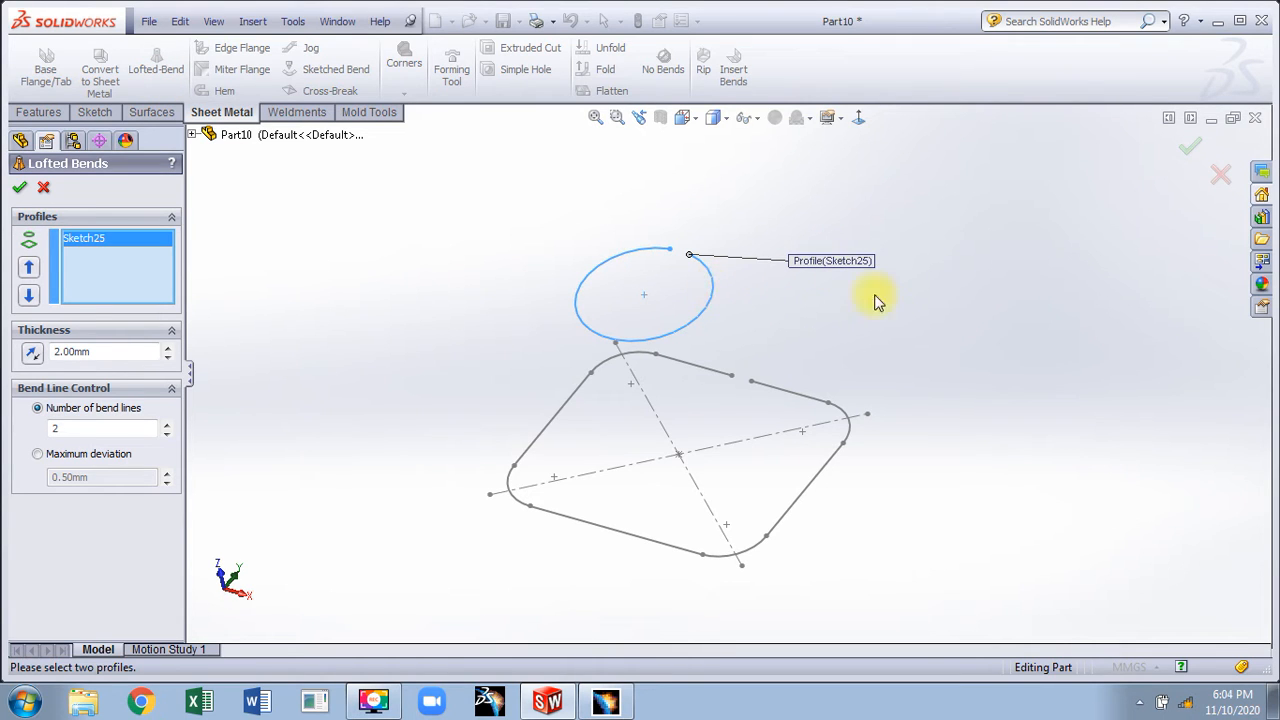
{"action": "left_click", "coordinate": [840, 456]}
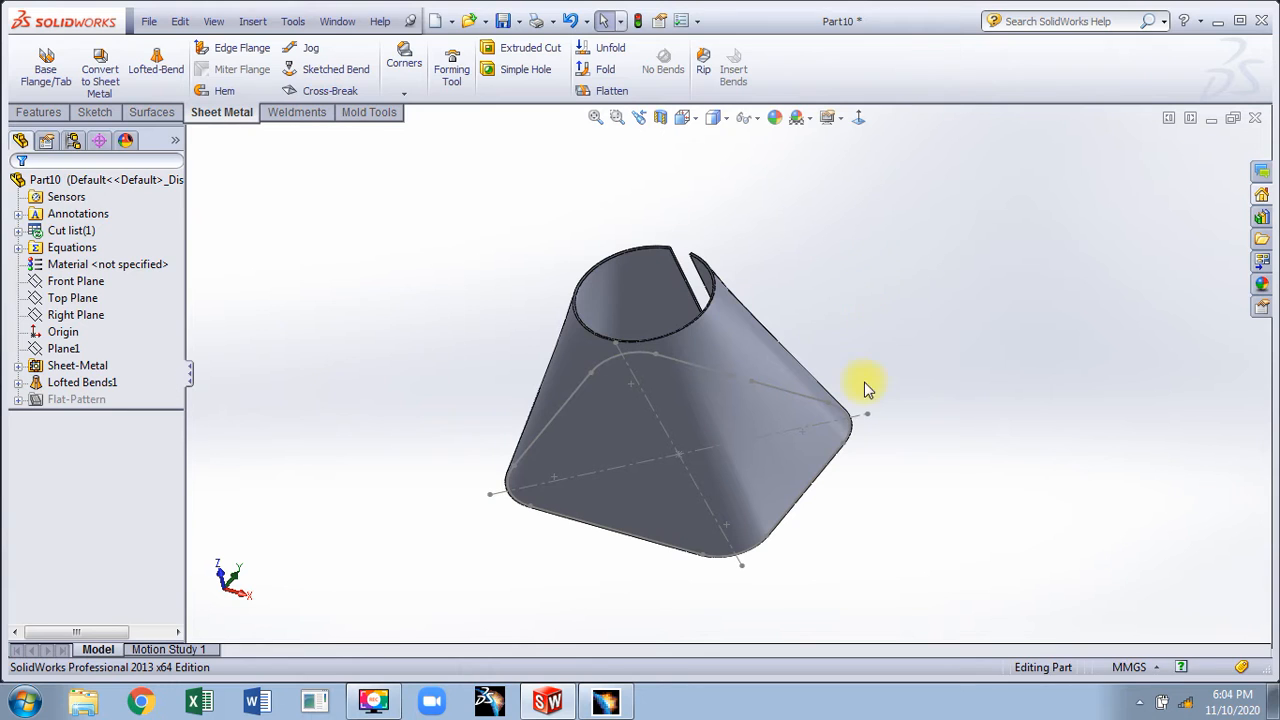
- Hide the rounded rectangle sketch at the base of the lofted bend
{"action": "left_click", "coordinate": [851, 412]}
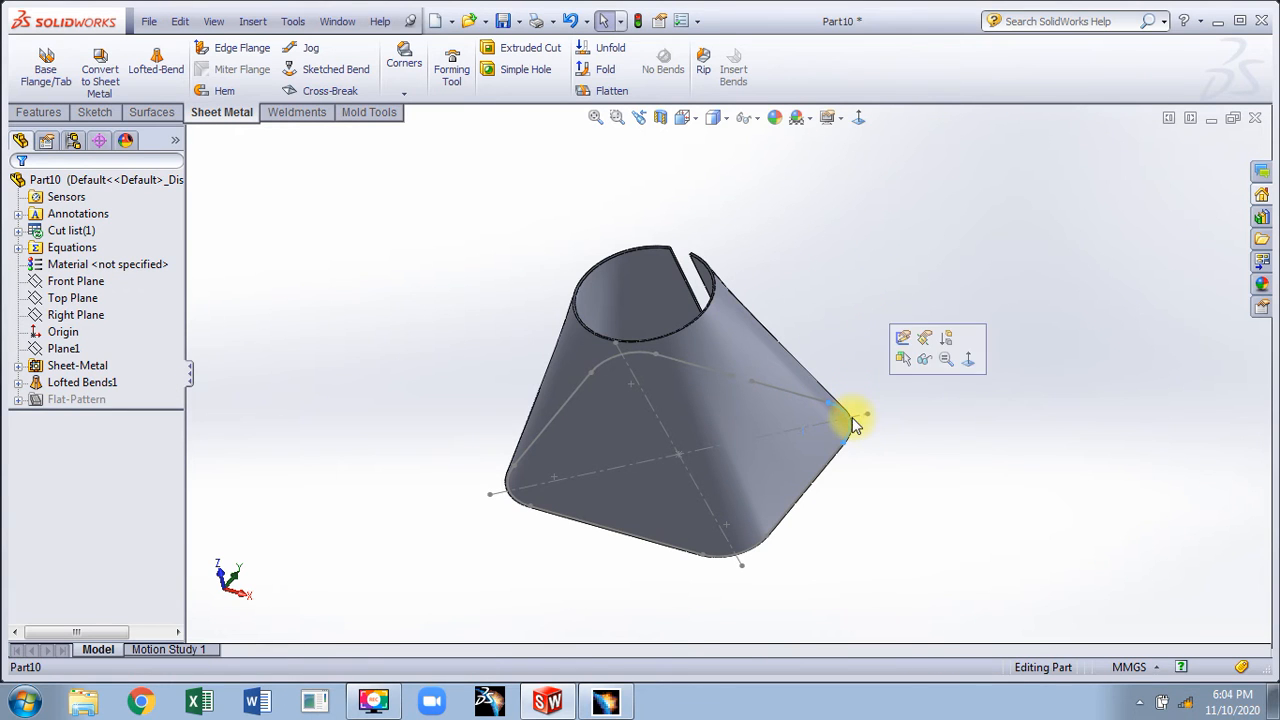
{"action": "left_click", "coordinate": [934, 354]}
{"action": "mouse_move", "coordinate": [934, 354]}
{"action": "middle_mouse_down"}
{"action": "mouse_move", "coordinate": [779, 372]}
{"action": "mouse_move", "coordinate": [706, 434]}
{"action": "mouse_move", "coordinate": [591, 609]}
{"action": "mouse_move", "coordinate": [643, 500]}
{"action": "mouse_move", "coordinate": [593, 546]}
{"action": "middle_mouse_up"}
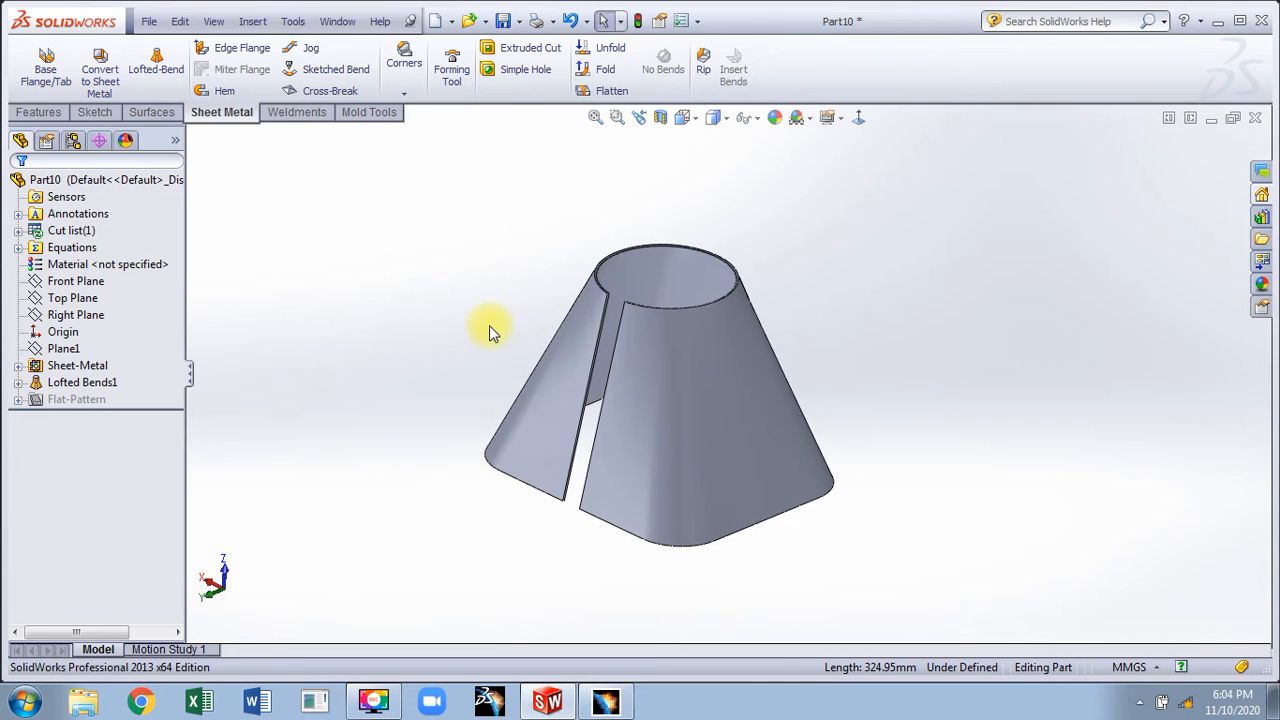
- Unfold the lofted bend, keeping a straight edge along the open gap fixed and collecting all bends
{"action": "left_click", "coordinate": [612, 48]}
{"action": "middle_click_drag", "start_coordinate": [737, 320], "coordinate": [700, 290]}
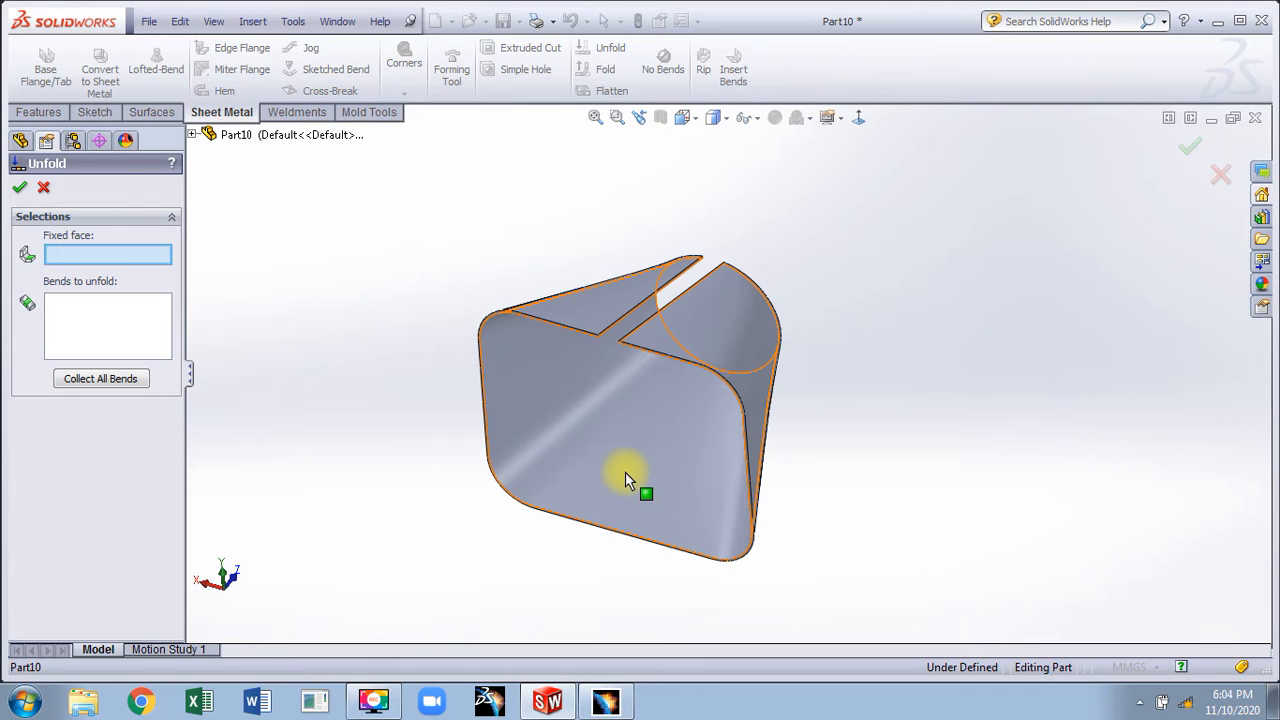
{"action": "scroll", "coordinate": [684, 276], "scroll_direction": "down", "scroll_amount": 10}
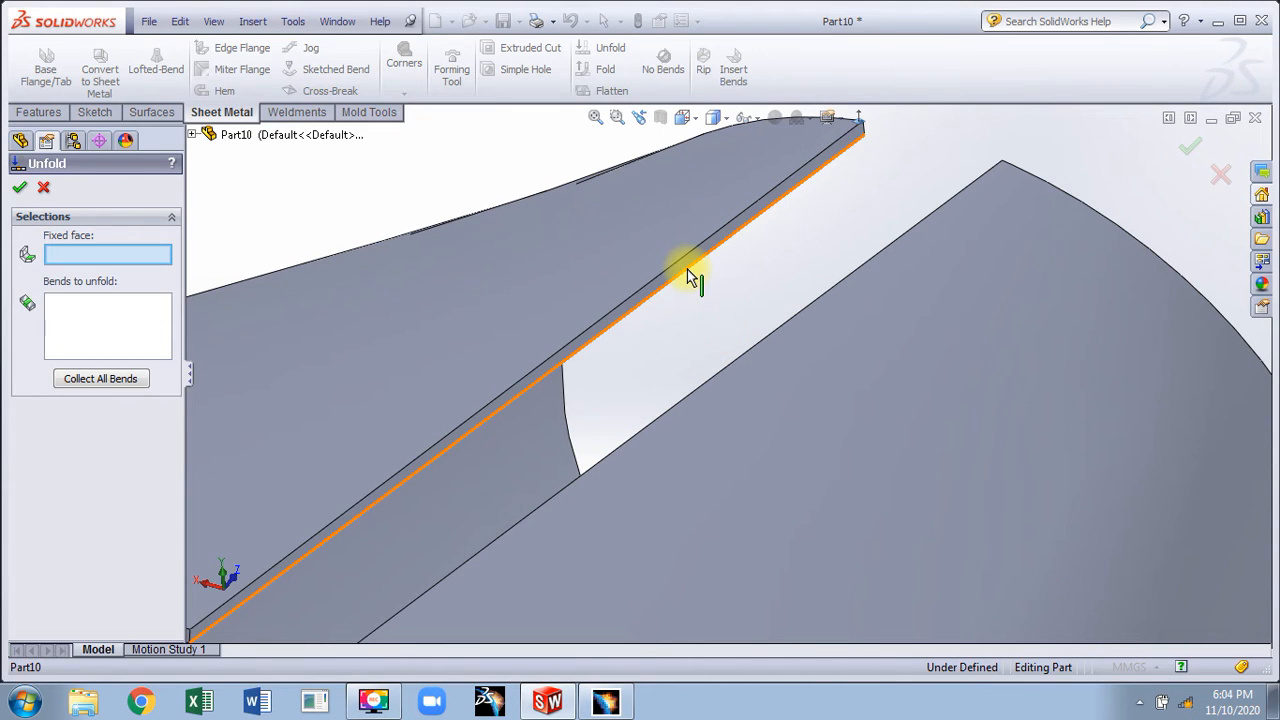
{"action": "left_click", "coordinate": [687, 269]}
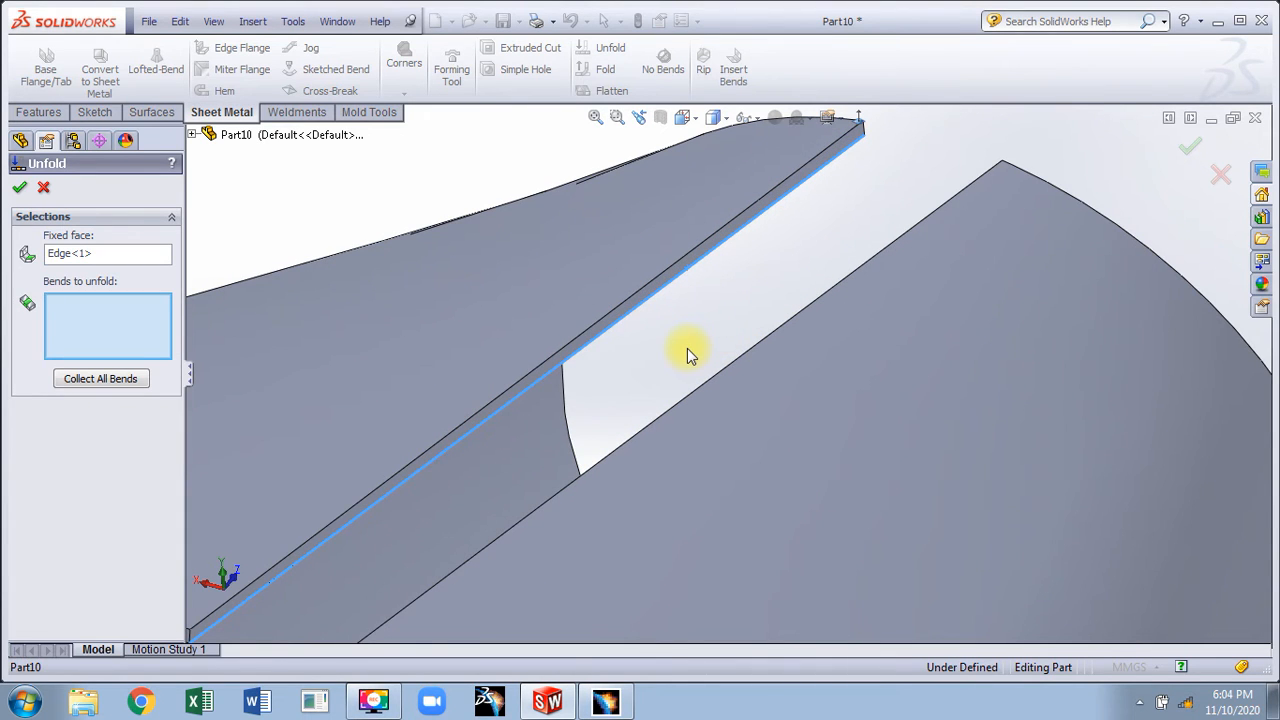
{"action": "scroll", "coordinate": [687, 348], "scroll_direction": "up", "scroll_amount": 10}
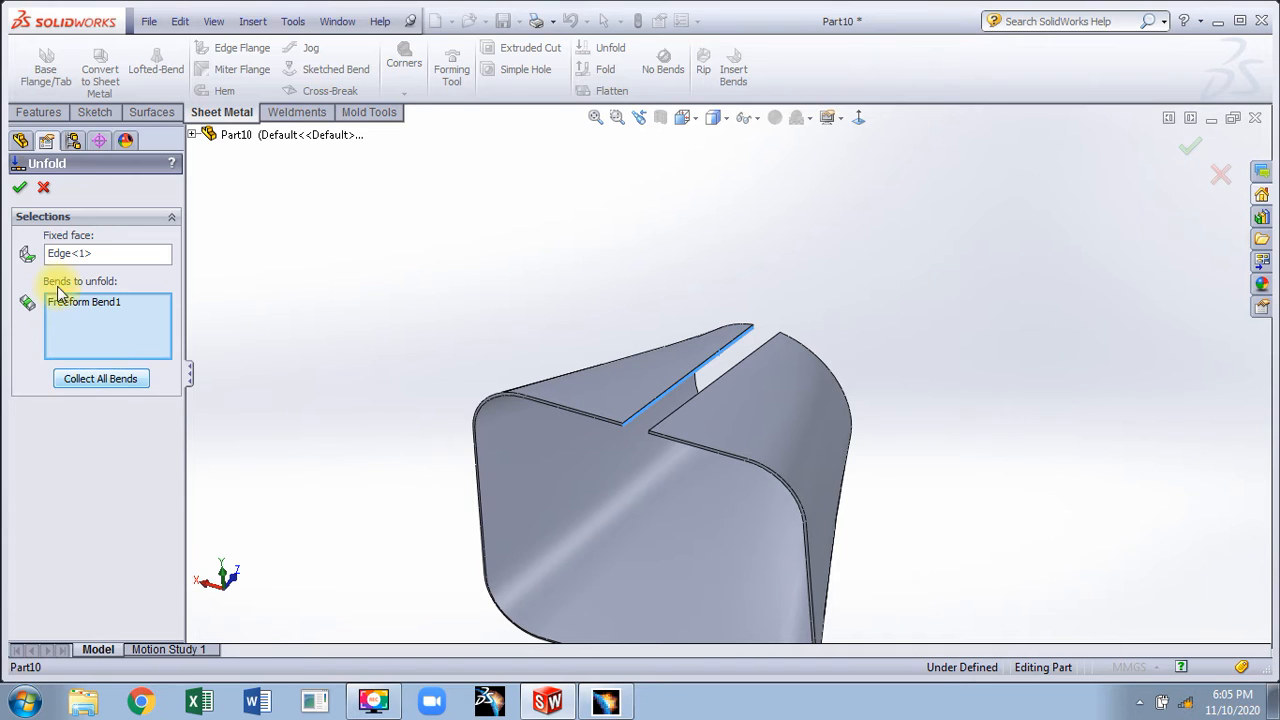
{"action": "left_click", "coordinate": [19, 189]}
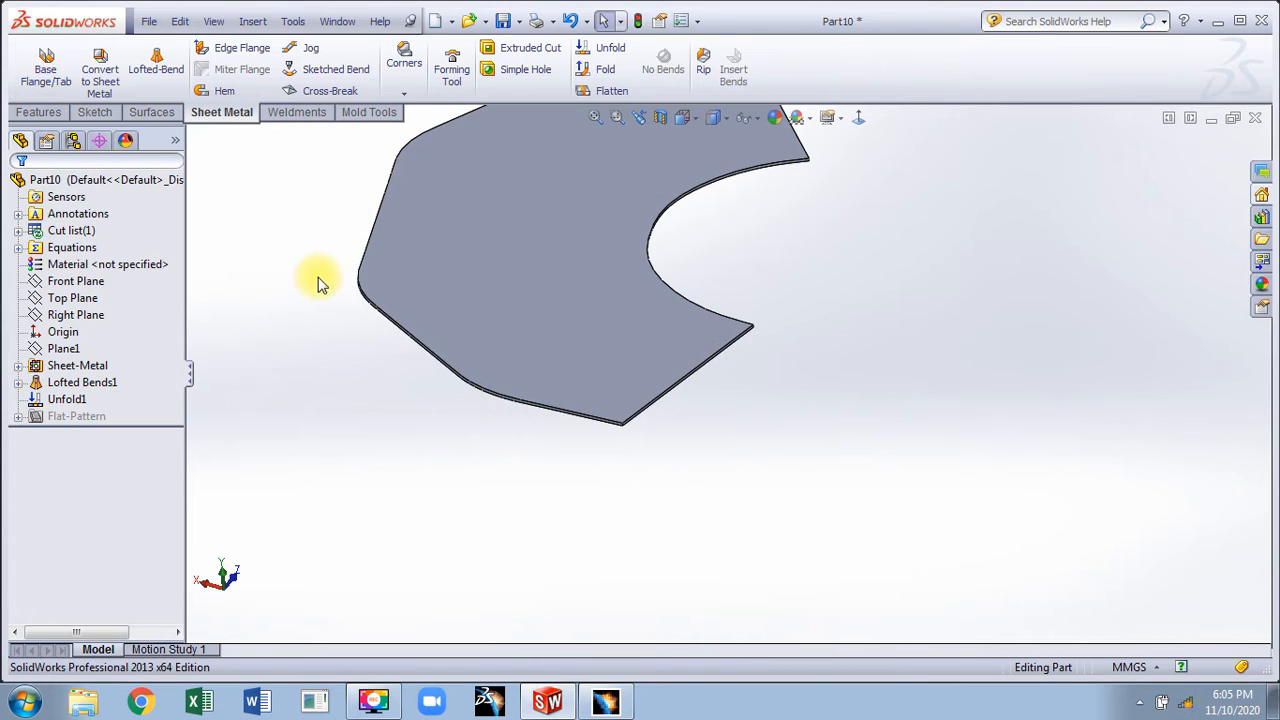
- Sketch a three-point arc slot on the flattened sheet's face, about 241 mm in arc radius and 73 mm wide, and exit the sketch
{"action": "scroll", "coordinate": [730, 313], "scroll_direction": "up", "scroll_amount": 3}
{"action": "middle_click_drag", "start_coordinate": [730, 313], "coordinate": [751, 391]}
{"action": "scroll", "coordinate": [453, 500], "scroll_direction": "up", "scroll_amount": 1}
{"action": "left_click", "coordinate": [726, 306]}
{"action": "left_click", "coordinate": [799, 248]}
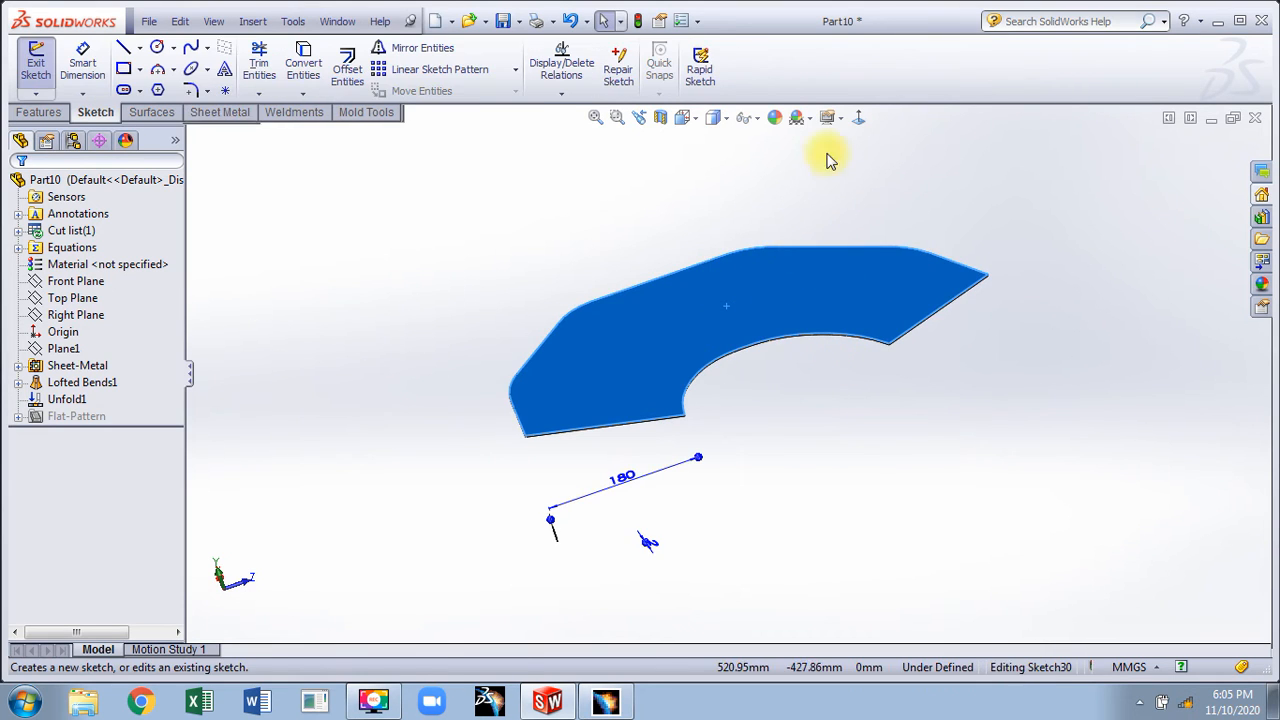
{"action": "left_click", "coordinate": [139, 89]}
{"action": "left_click", "coordinate": [190, 148]}
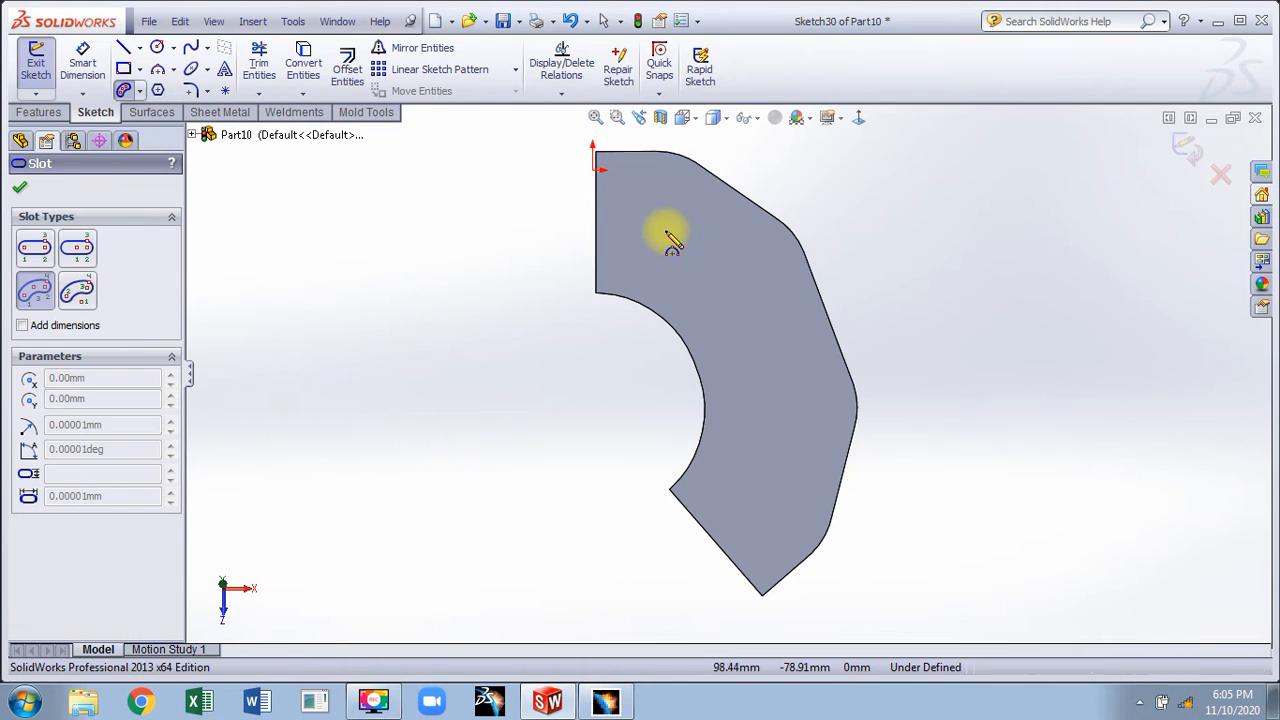
{"action": "left_click", "coordinate": [646, 224]}
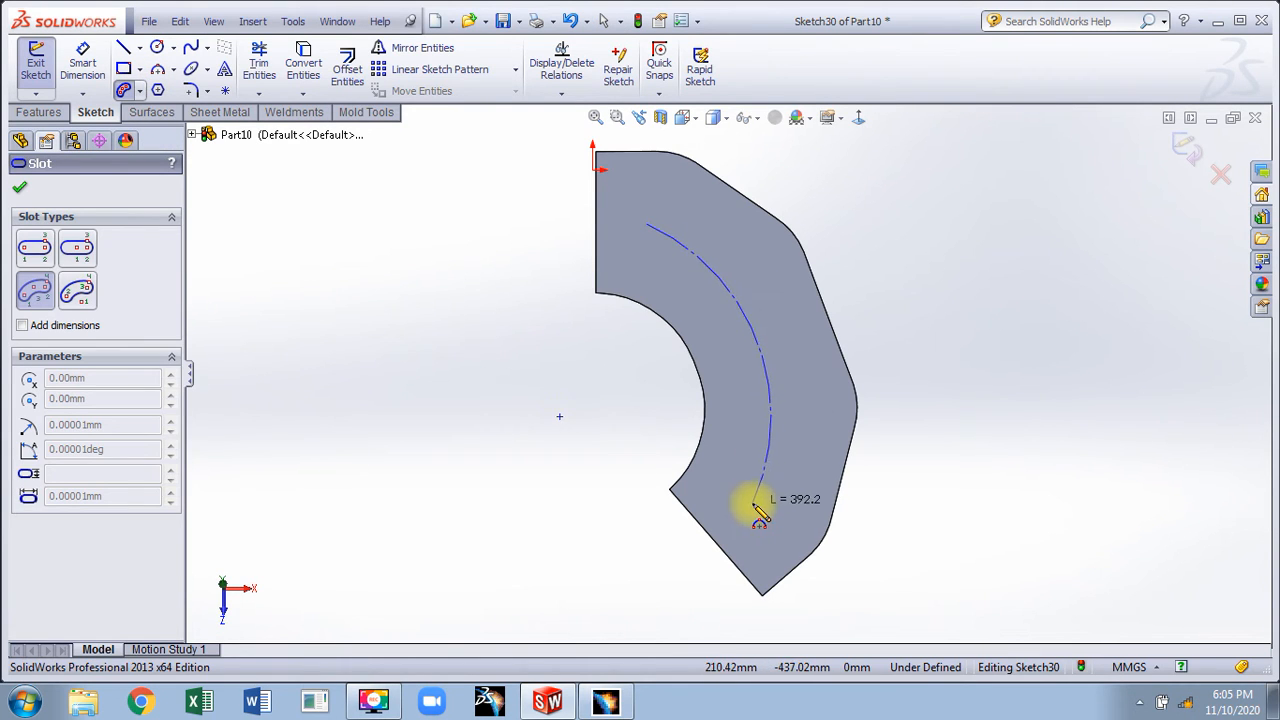
{"action": "left_click", "coordinate": [753, 503]}
{"action": "left_click", "coordinate": [777, 386]}
{"action": "left_click", "coordinate": [812, 388]}
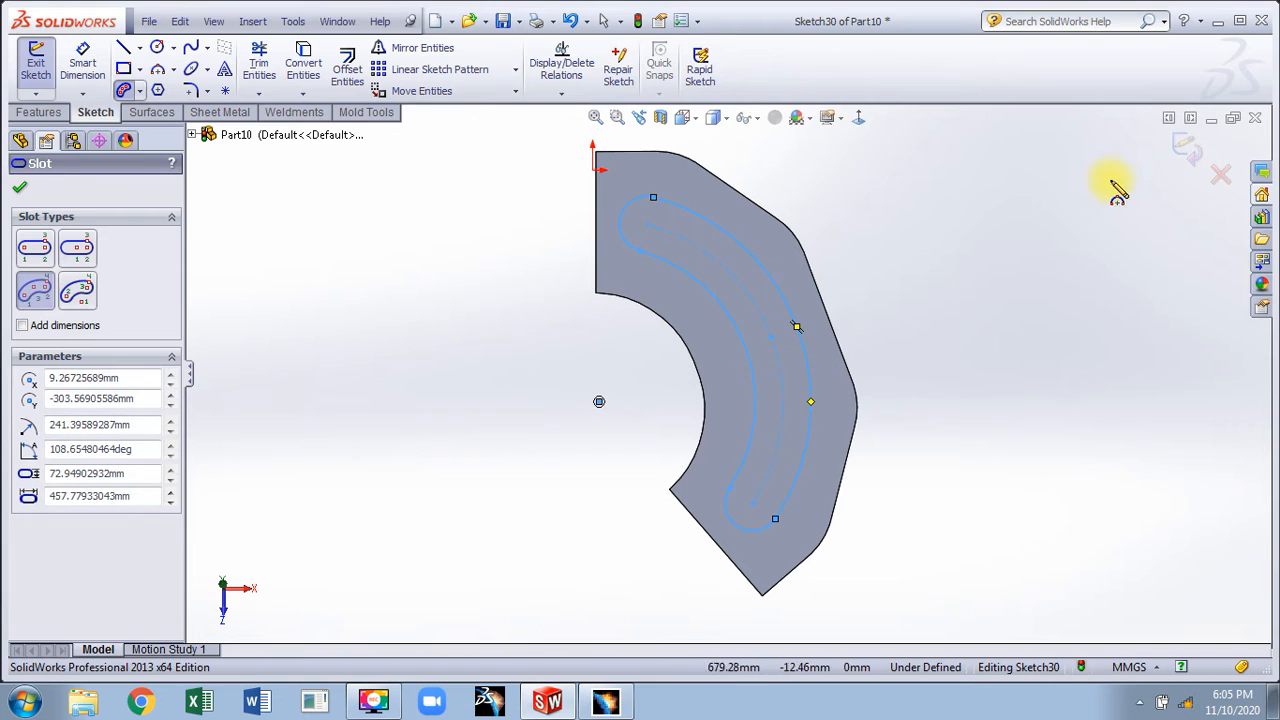
{"action": "left_click", "coordinate": [1187, 147]}
- Cut the arc slot through the flattened sheet with an Extruded Cut
{"action": "mouse_move", "coordinate": [866, 451]}
{"action": "middle_mouse_down"}
{"action": "mouse_move", "coordinate": [925, 372]}
{"action": "mouse_move", "coordinate": [851, 334]}
{"action": "middle_mouse_up"}
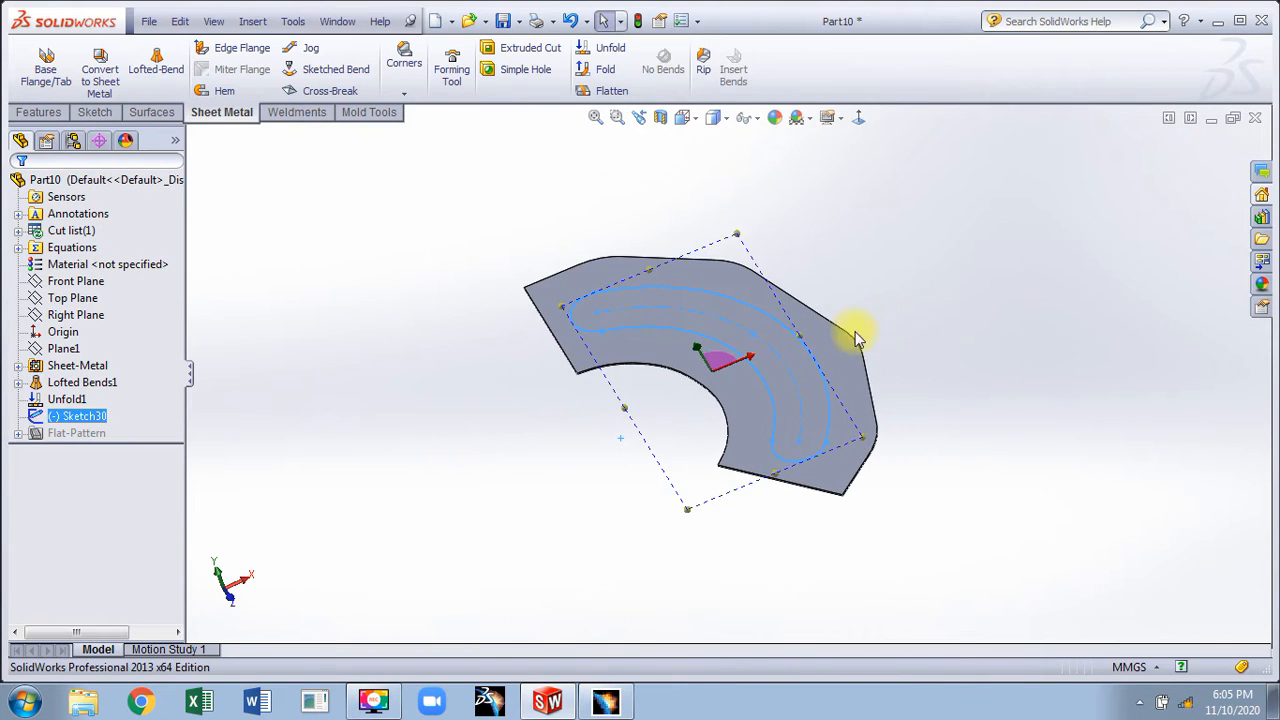
{"action": "left_click", "coordinate": [521, 60]}
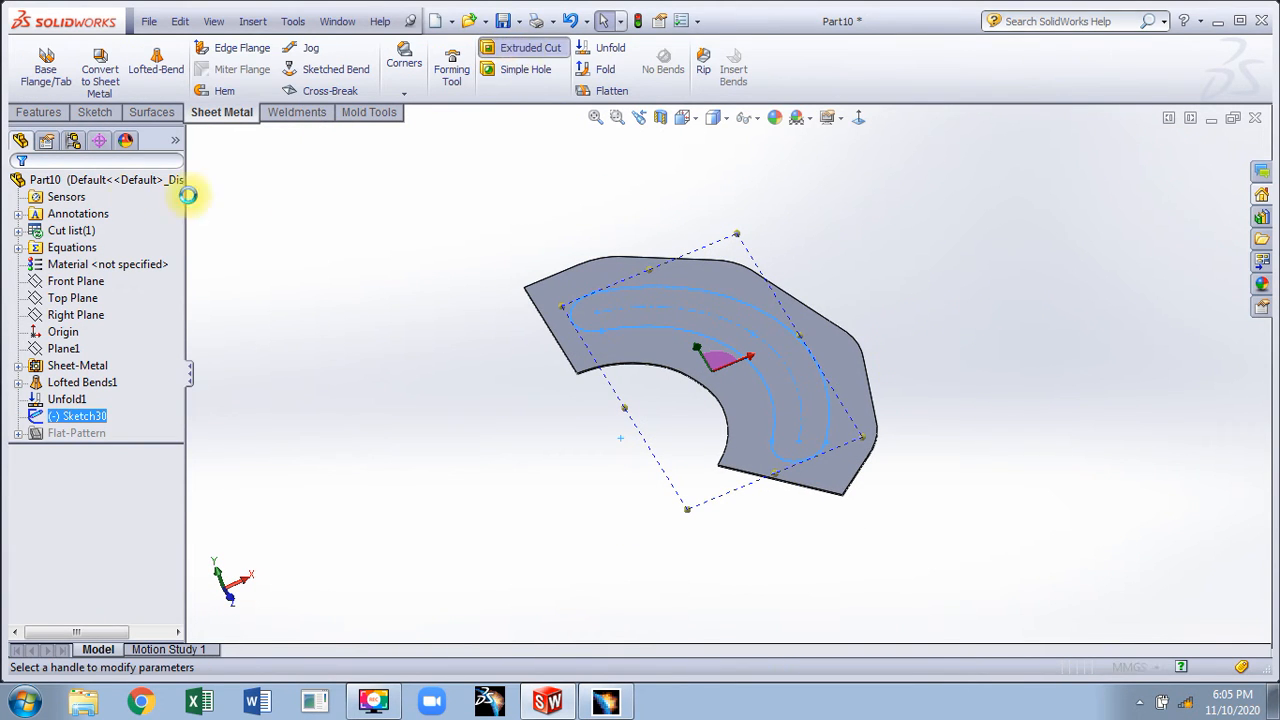
{"action": "left_click", "coordinate": [22, 186]}
- Fold the slotted sheet back into shape, keeping the straight end edge fixed and collecting all bends
{"action": "middle_click_drag", "start_coordinate": [670, 200], "coordinate": [670, 250]}
{"action": "left_click", "coordinate": [595, 72]}
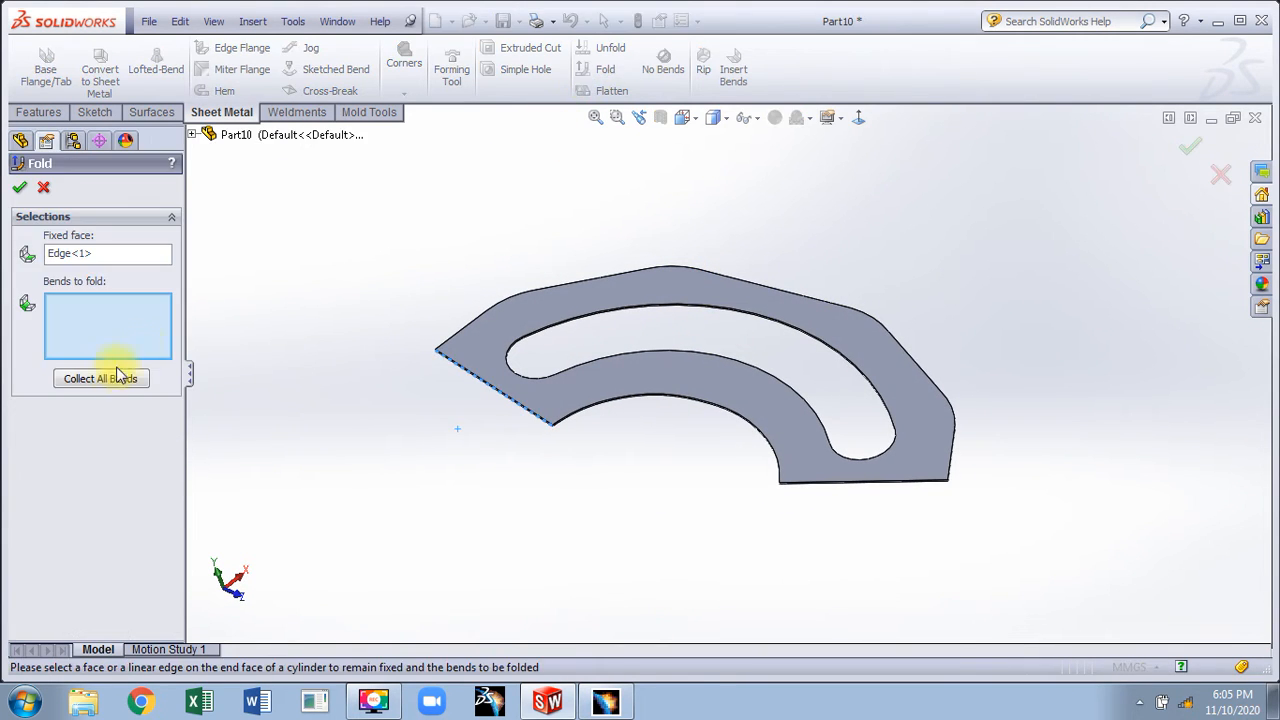
{"action": "left_click", "coordinate": [103, 378]}
{"action": "left_click", "coordinate": [20, 188]}
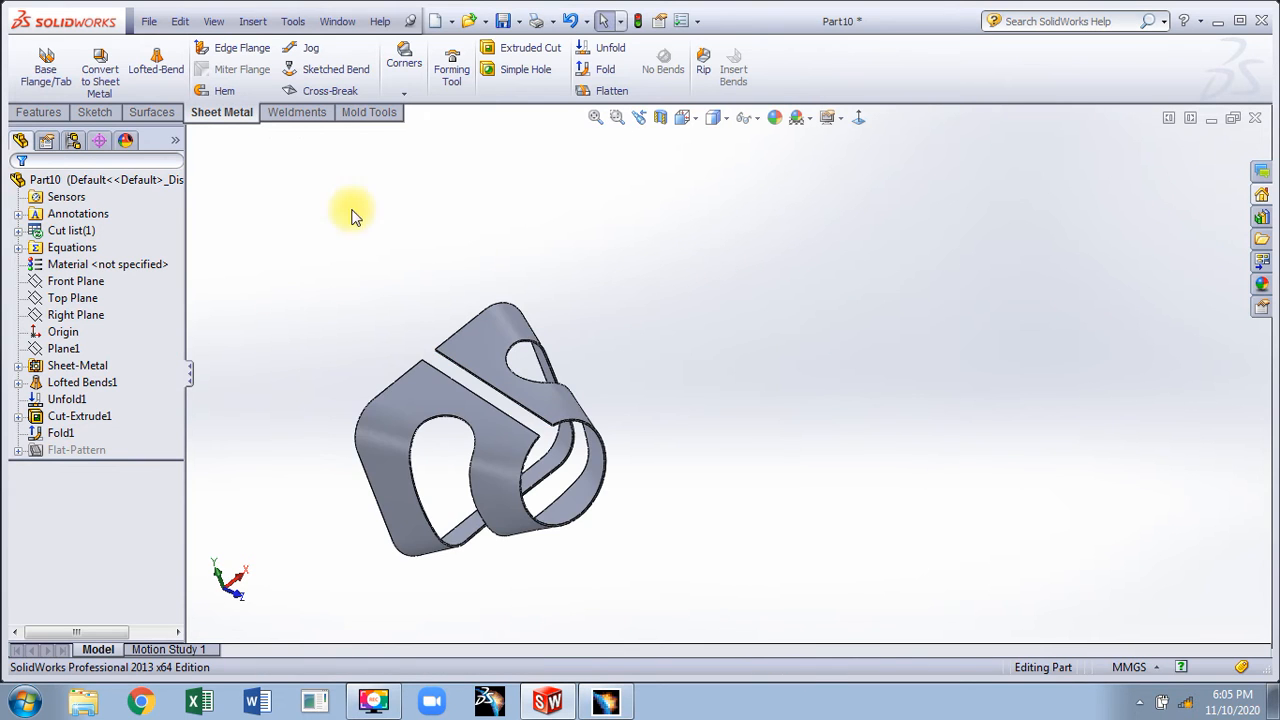
{"action": "middle_click_drag", "start_coordinate": [351, 209], "coordinate": [363, 145]}
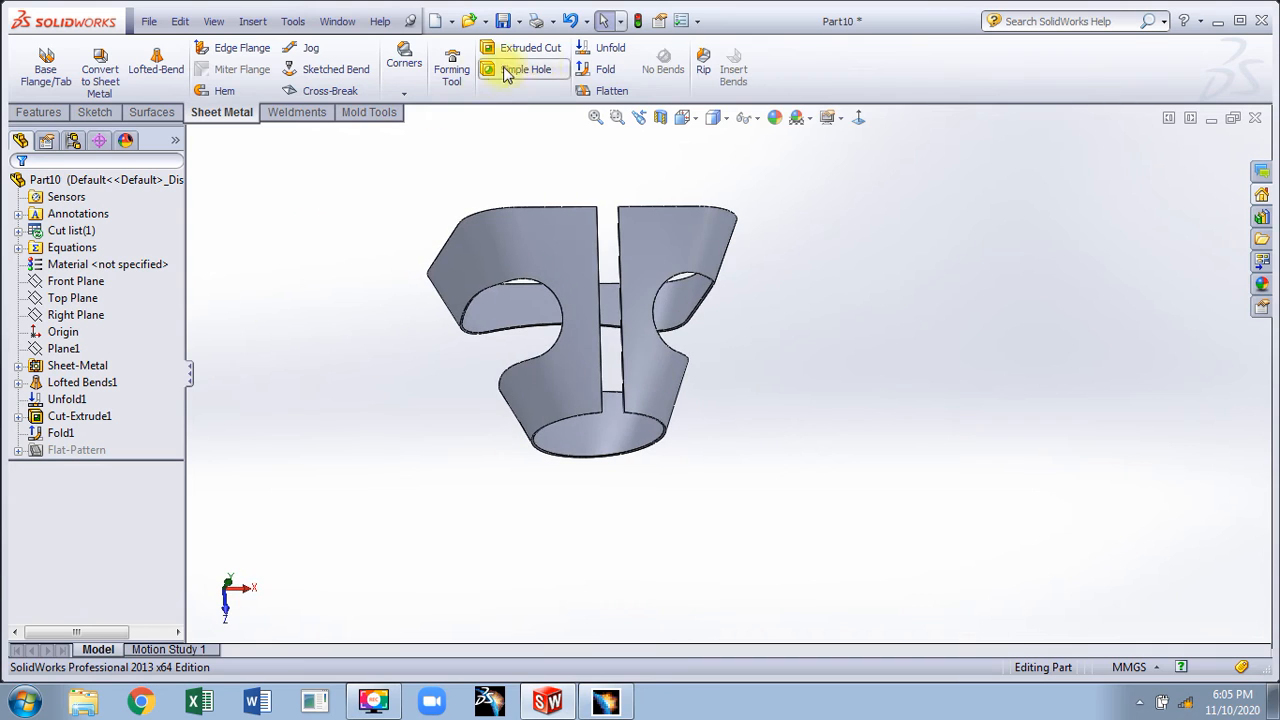
{"action": "left_click", "coordinate": [600, 47]}
{"action": "middle_click_drag", "start_coordinate": [598, 286], "coordinate": [580, 220]}
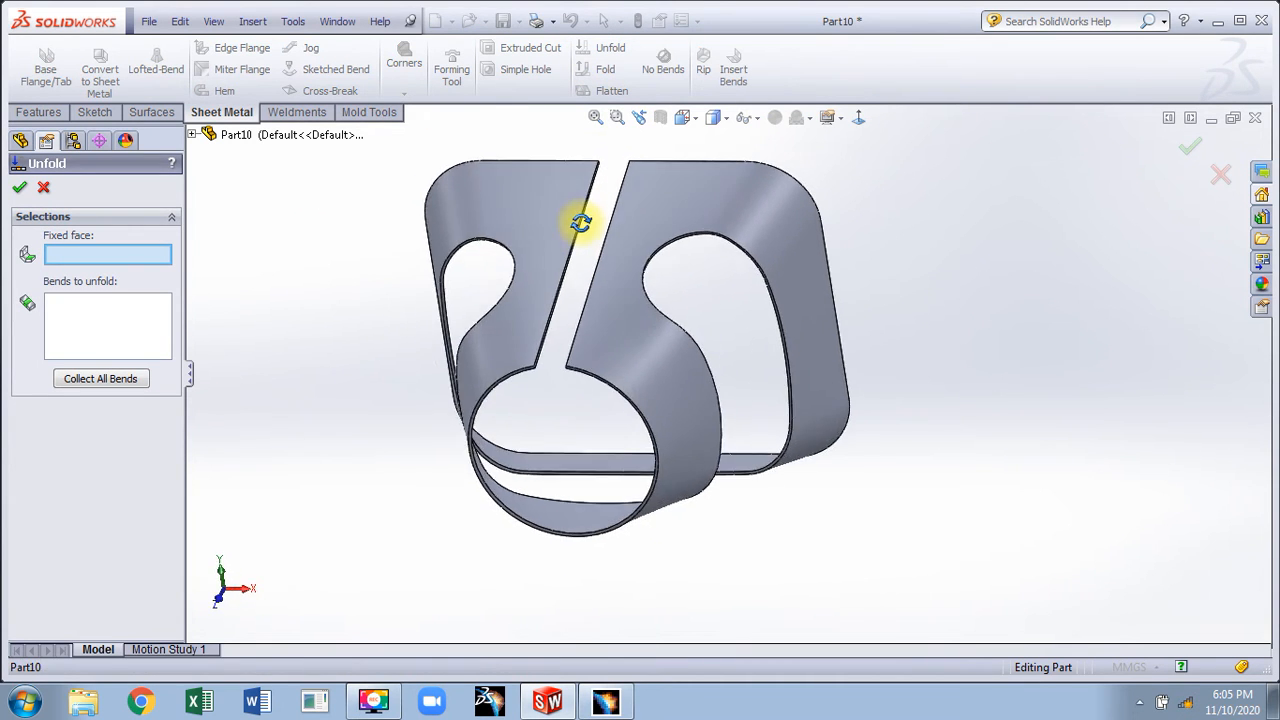
{"action": "scroll", "coordinate": [580, 235], "scroll_direction": "down", "scroll_amount": 8}
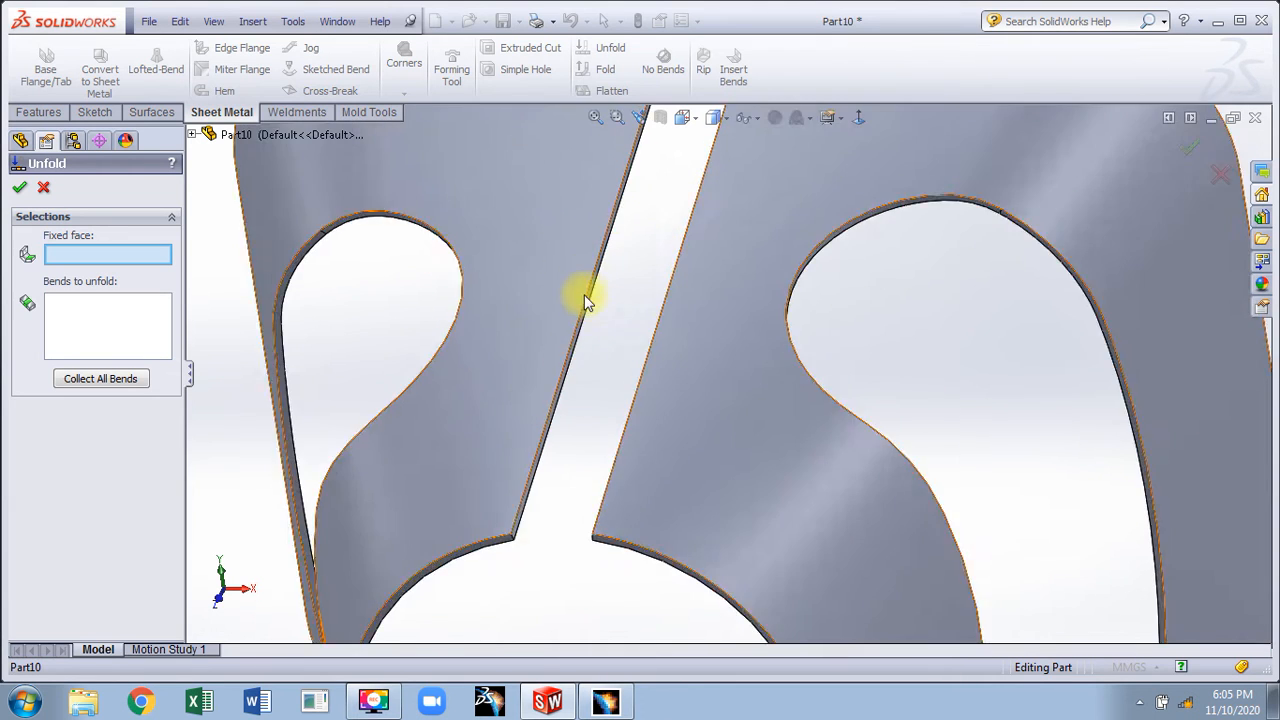
{"action": "scroll", "coordinate": [649, 290], "scroll_direction": "down", "scroll_amount": 3}
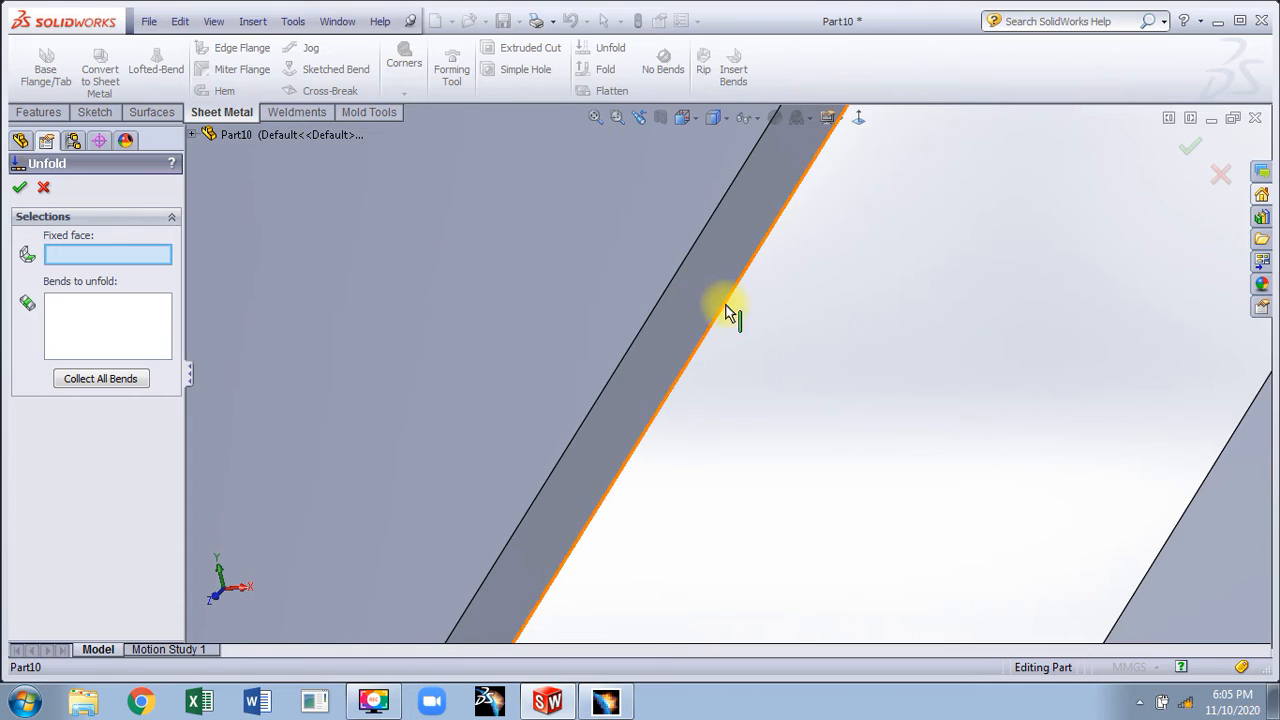
{"action": "scroll", "coordinate": [688, 363], "scroll_direction": "up", "scroll_amount": 4}
{"action": "scroll", "coordinate": [688, 363], "scroll_direction": "up", "scroll_amount": 3}
{"action": "scroll", "coordinate": [677, 460], "scroll_direction": "down", "scroll_amount": 5}
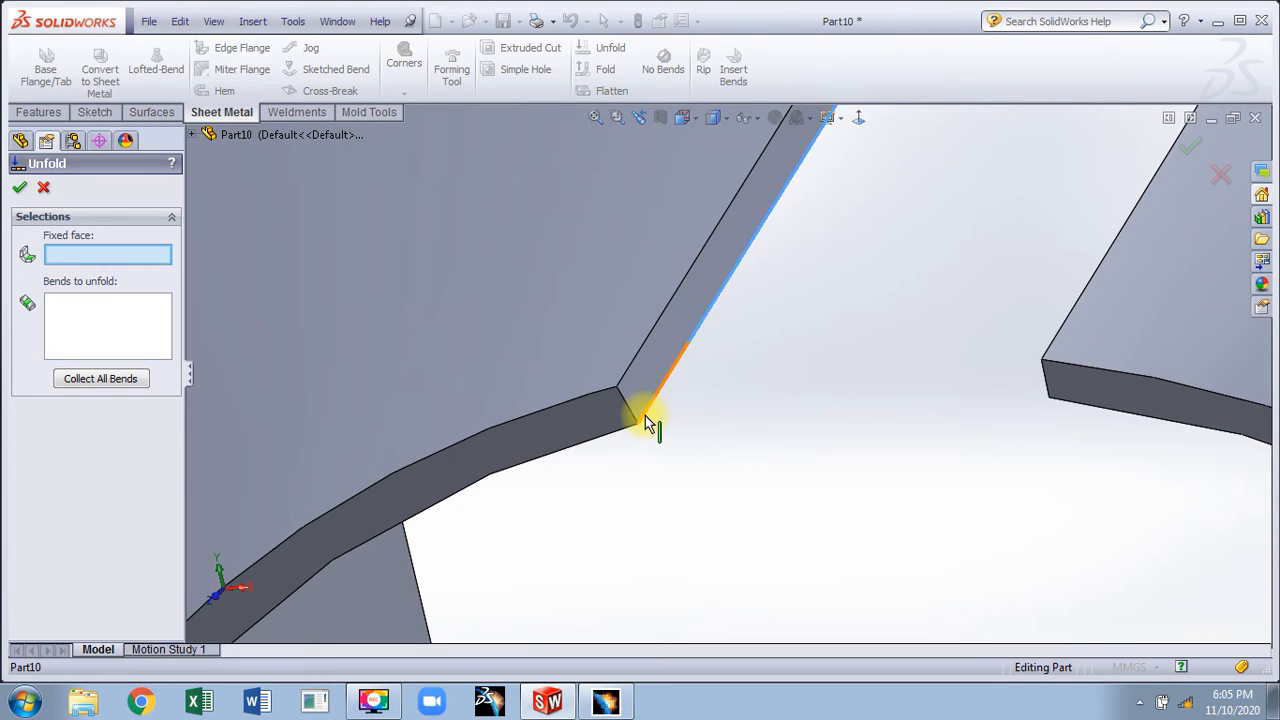
{"action": "left_click", "coordinate": [645, 416]}
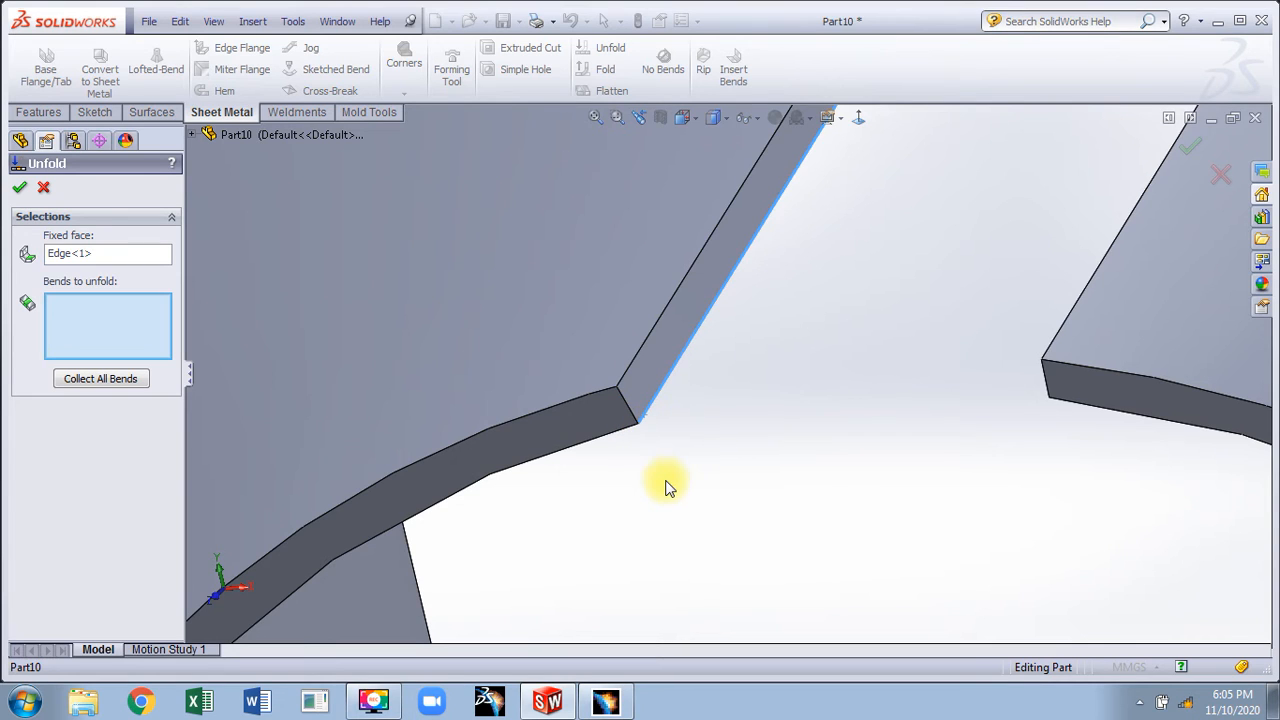
{"action": "left_click", "coordinate": [43, 187]}
{"action": "scroll", "coordinate": [650, 457], "scroll_direction": "up", "scroll_amount": 8}
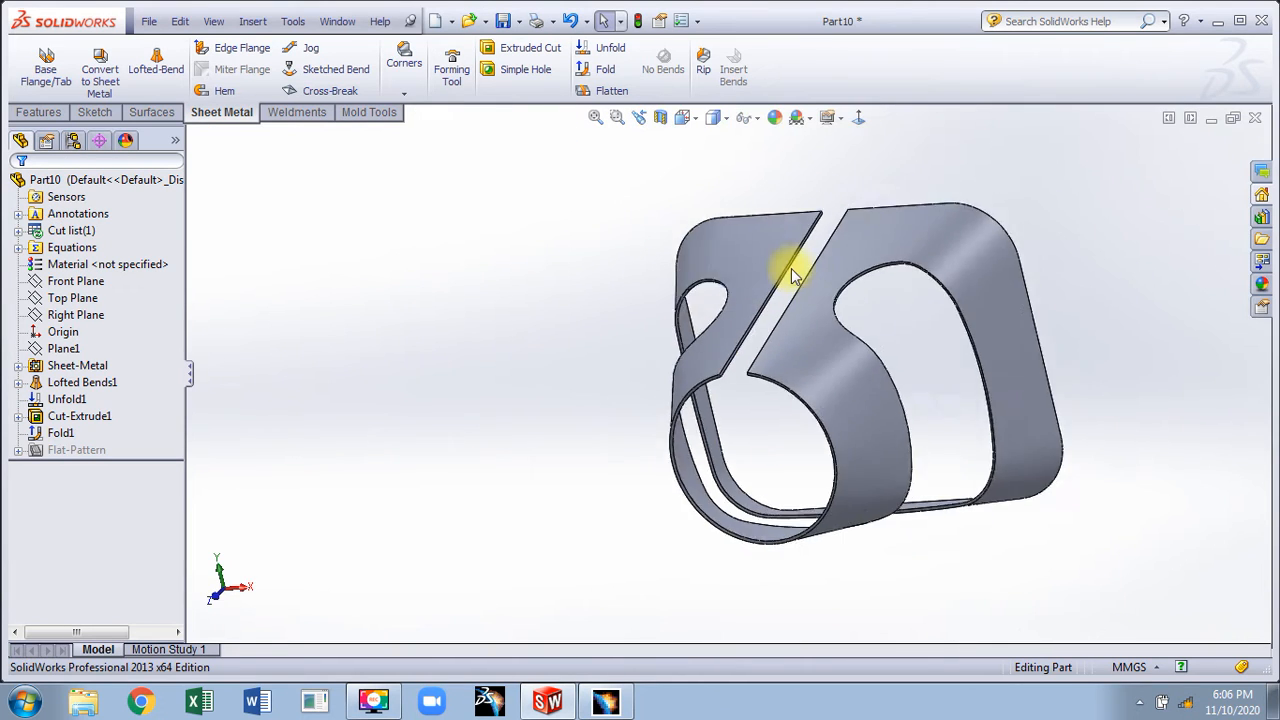
{"action": "middle_click_drag", "start_coordinate": [793, 275], "coordinate": [927, 456]}
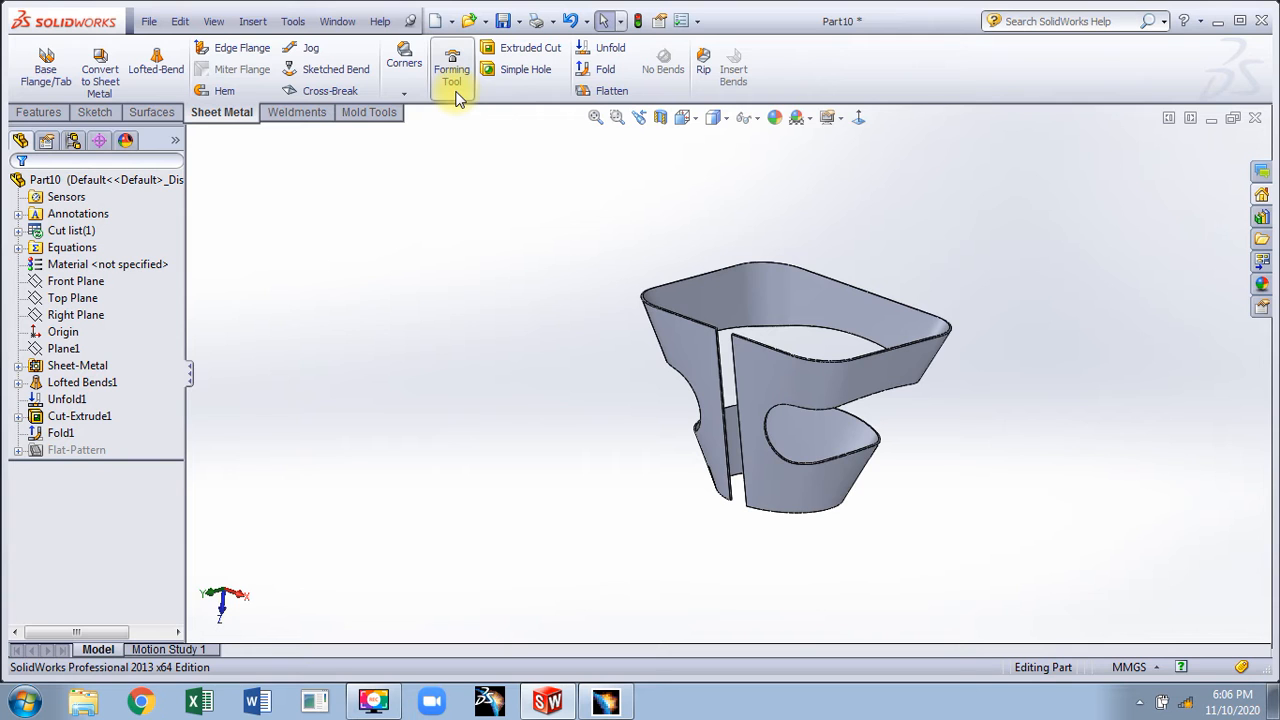
- Undo the fold, slot cut, lofted bend and circle profile, back to the plain centre rectangle sketch with sharp corners
{"action": "left_click", "coordinate": [566, 22]}
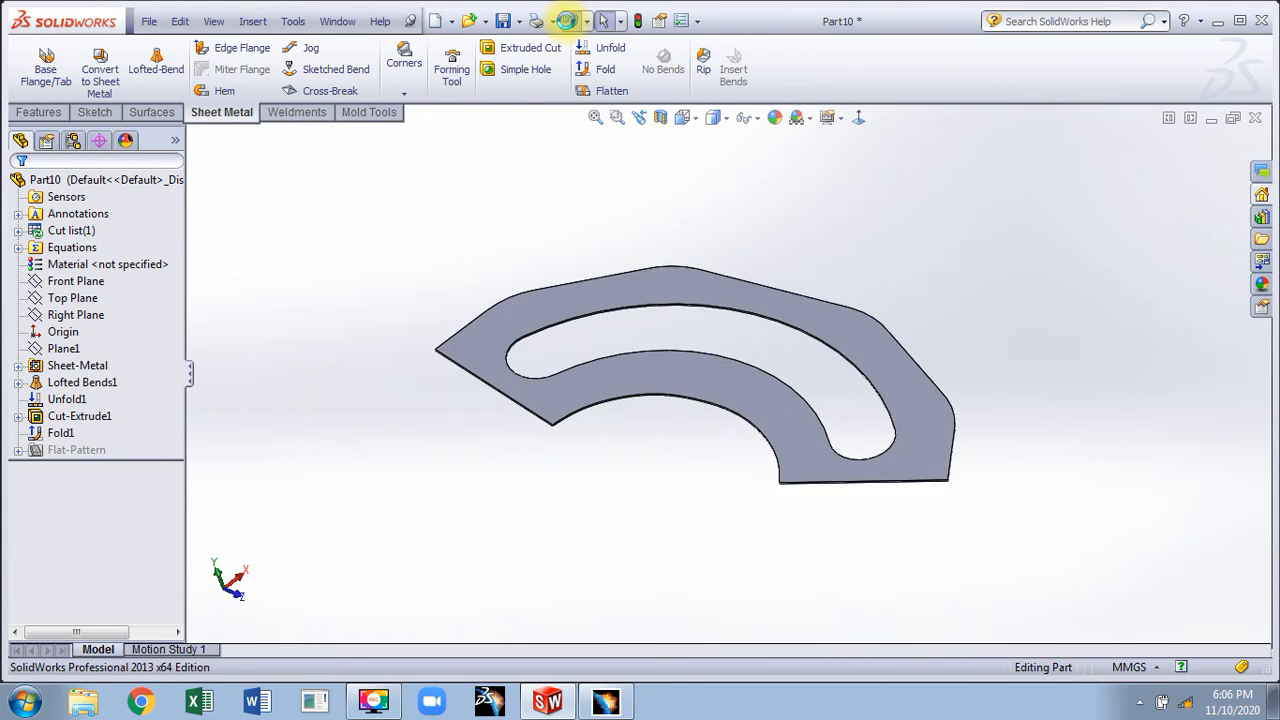
{"action": "left_click", "coordinate": [566, 22]}
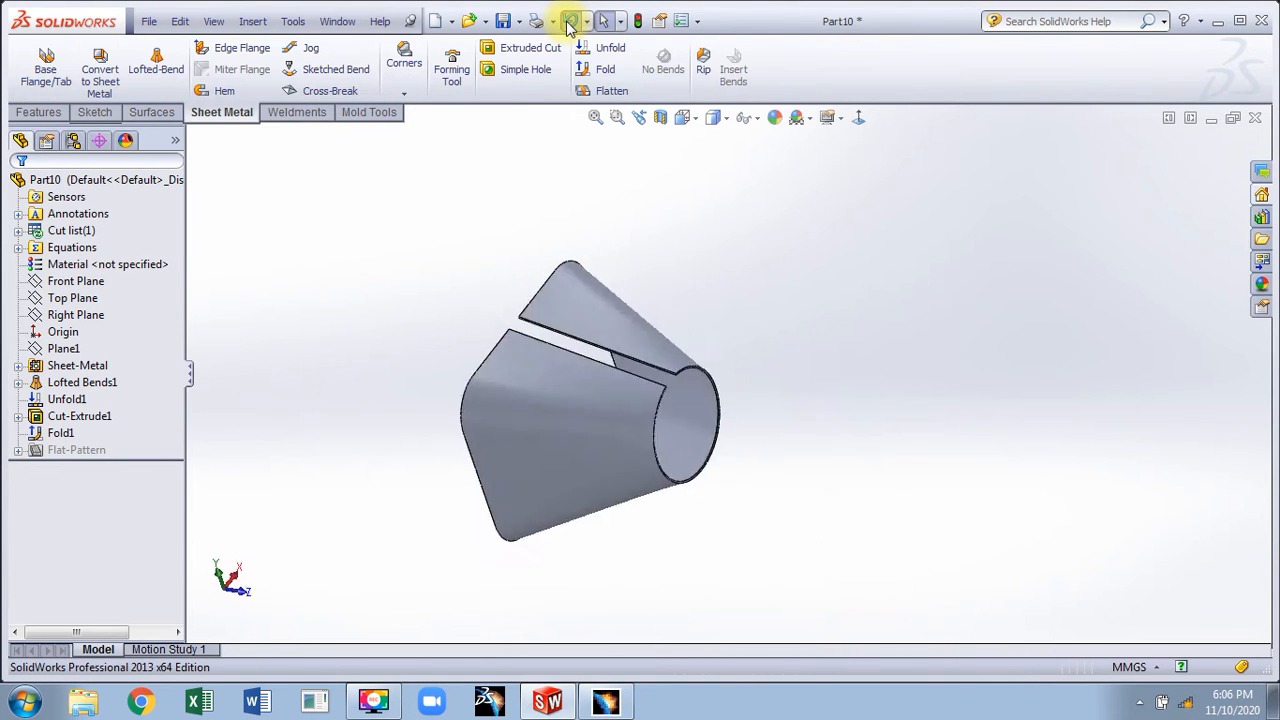
{"action": "left_click", "coordinate": [566, 22]}
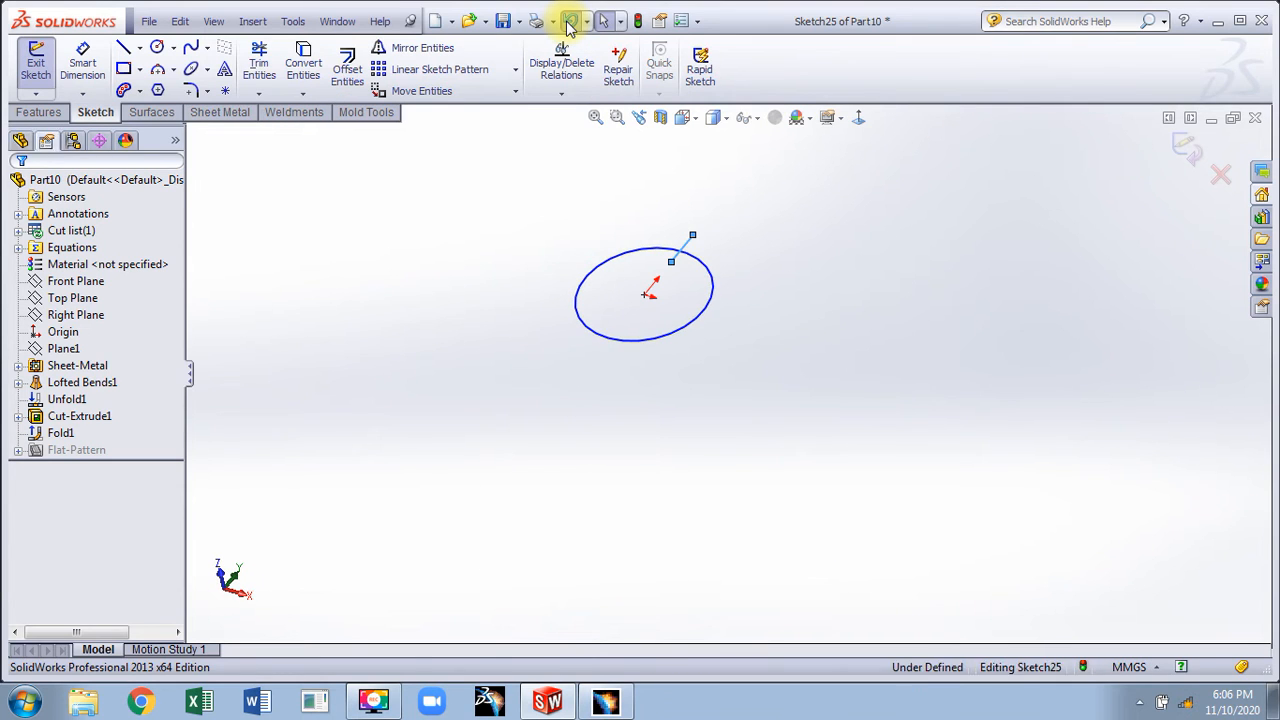
{"action": "left_click", "coordinate": [566, 22]}
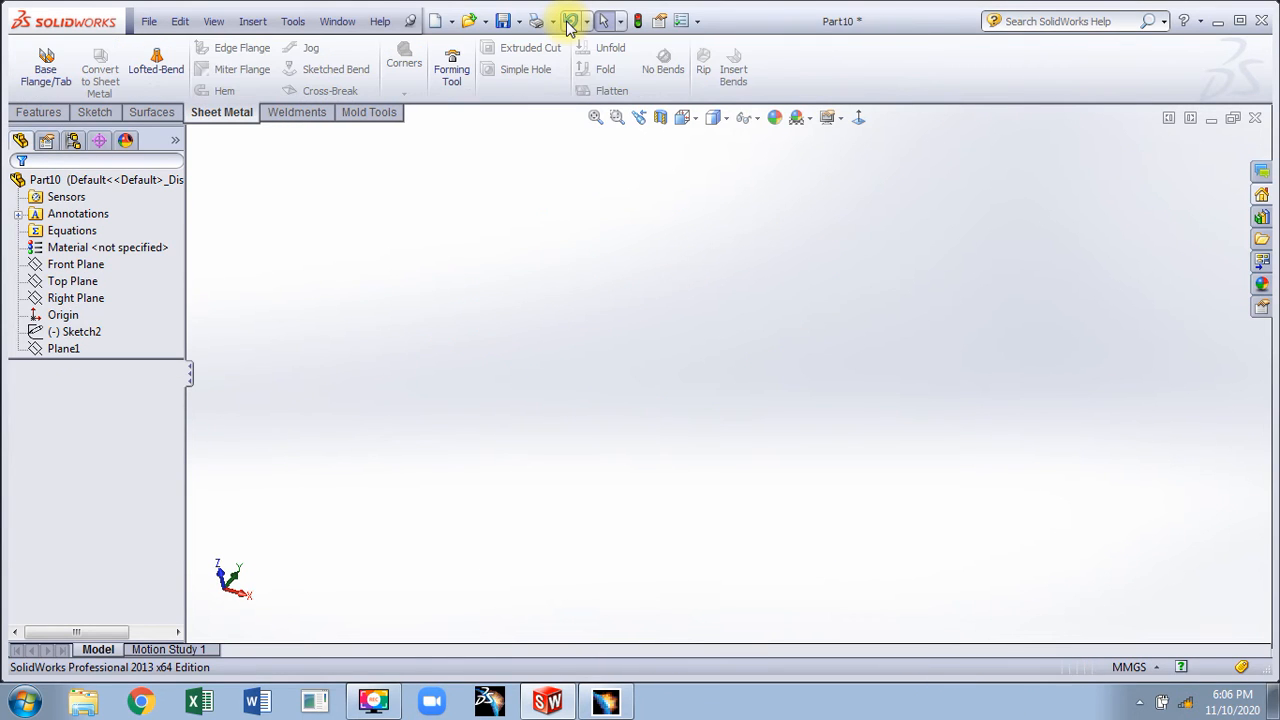
{"action": "left_click", "coordinate": [566, 22]}
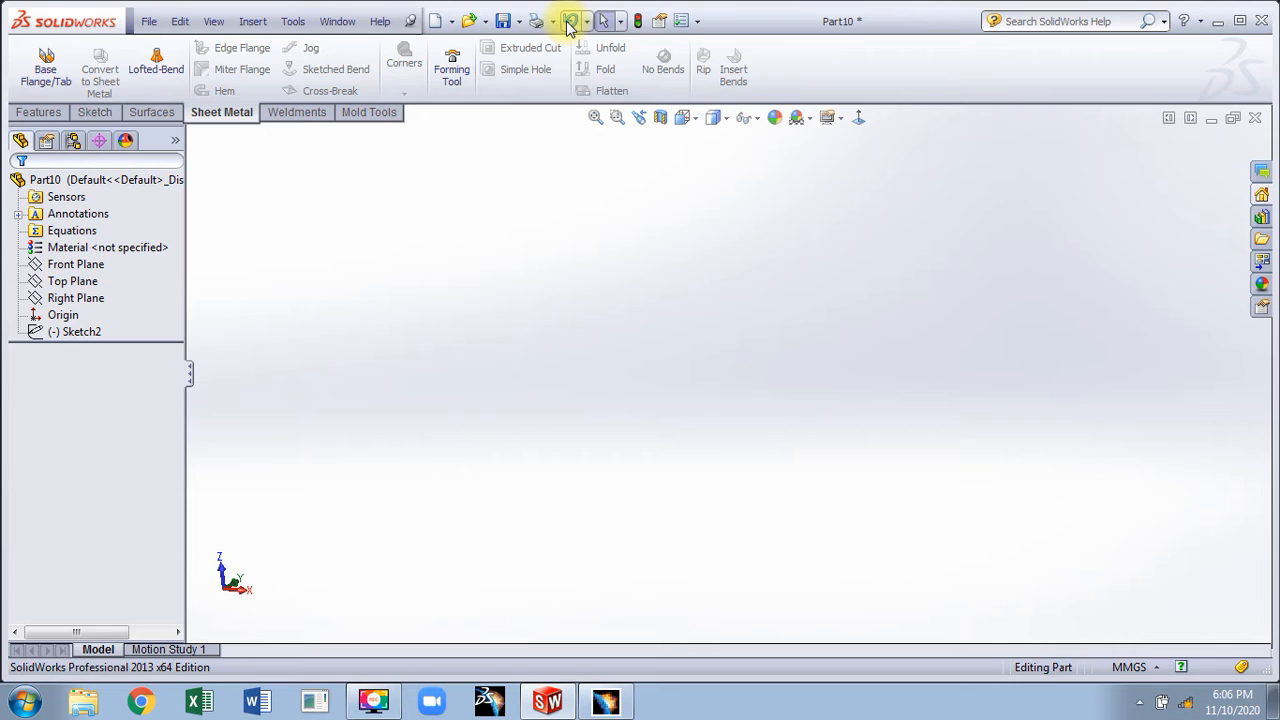
{"action": "left_click", "coordinate": [566, 22]}
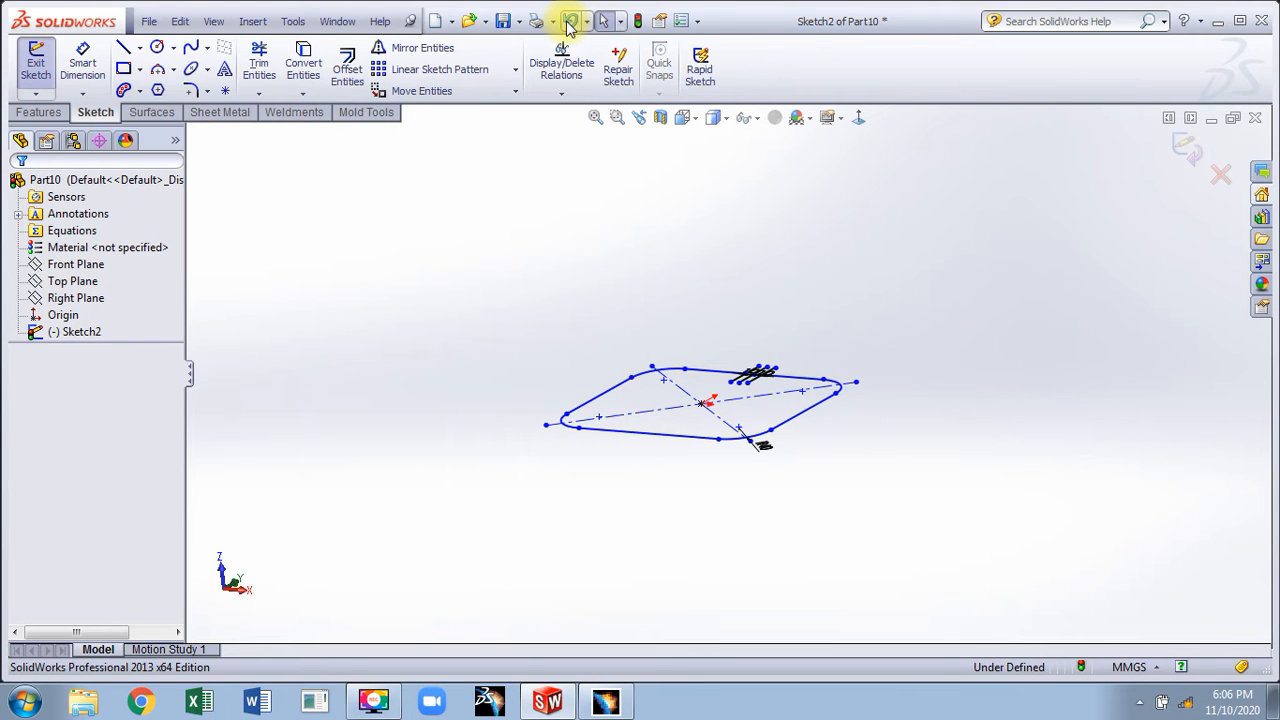
{"action": "left_click", "coordinate": [566, 22]}
{"action": "left_click", "coordinate": [566, 22]}
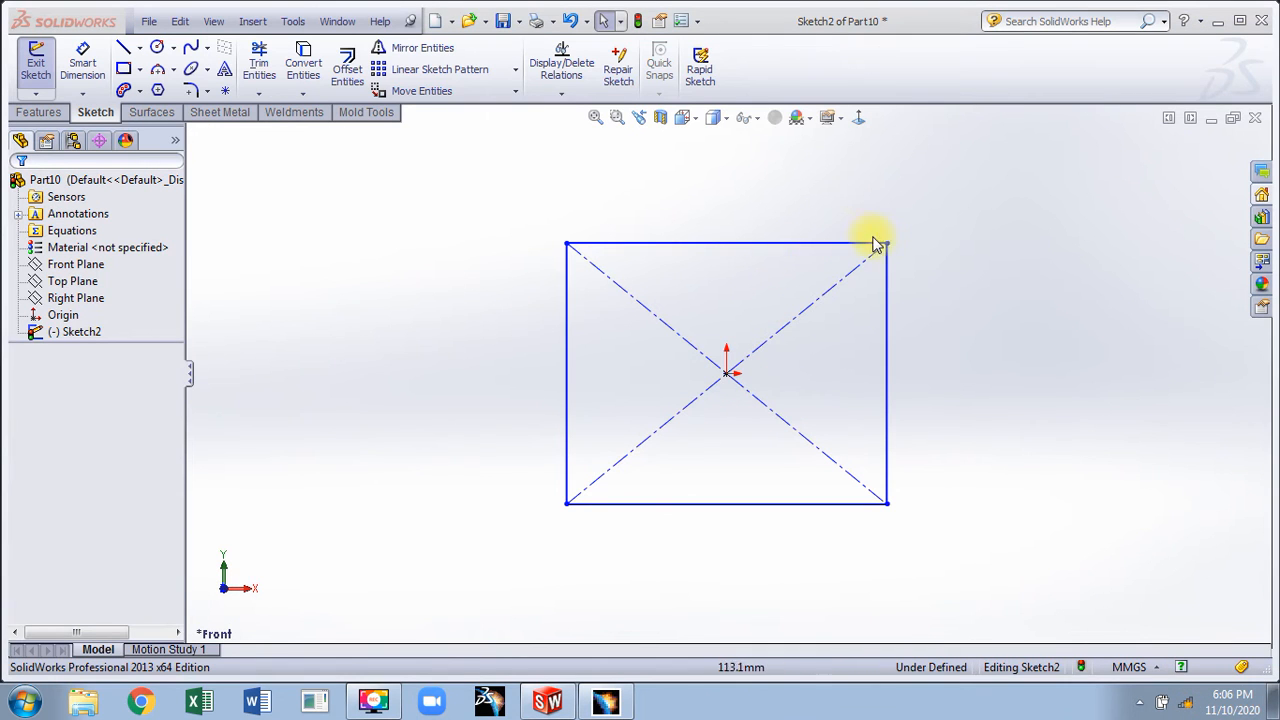
- Shrink the centre rectangle by moving its corner inward, and exit the sketch
{"action": "left_click_drag", "start_coordinate": [886, 243], "coordinate": [839, 304]}
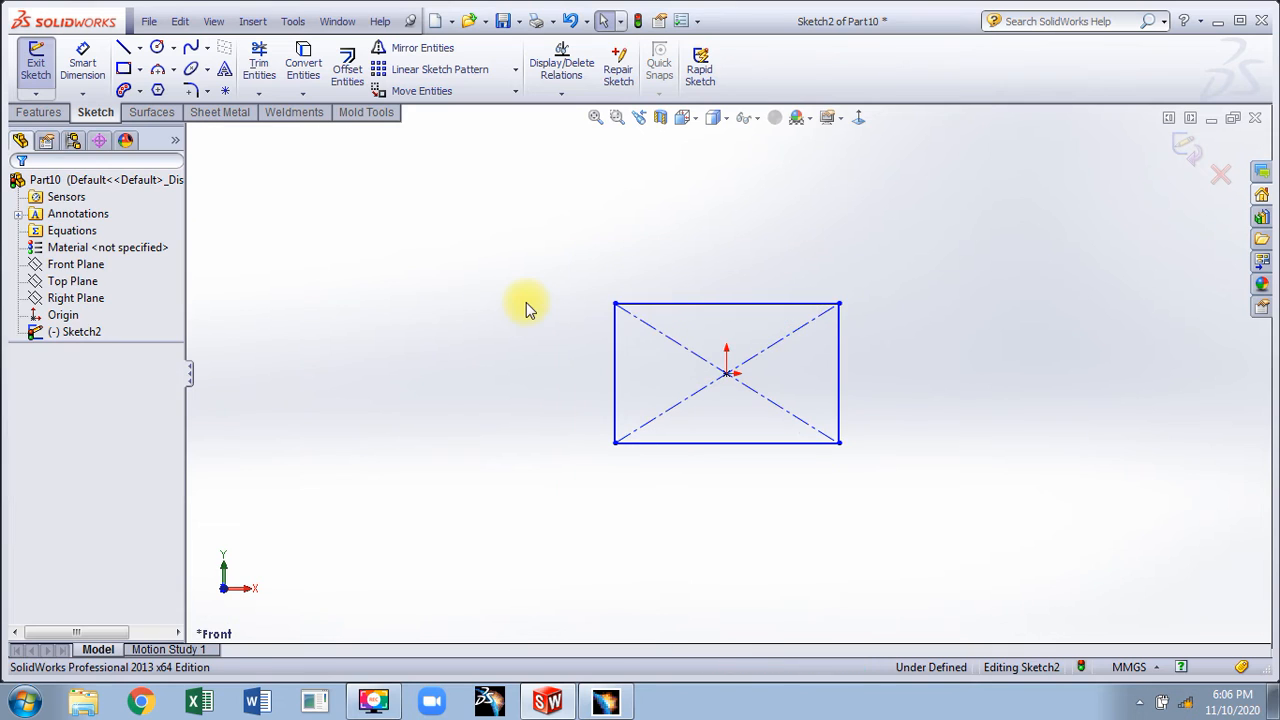
{"action": "scroll", "coordinate": [894, 361], "scroll_direction": "down", "scroll_amount": 2}
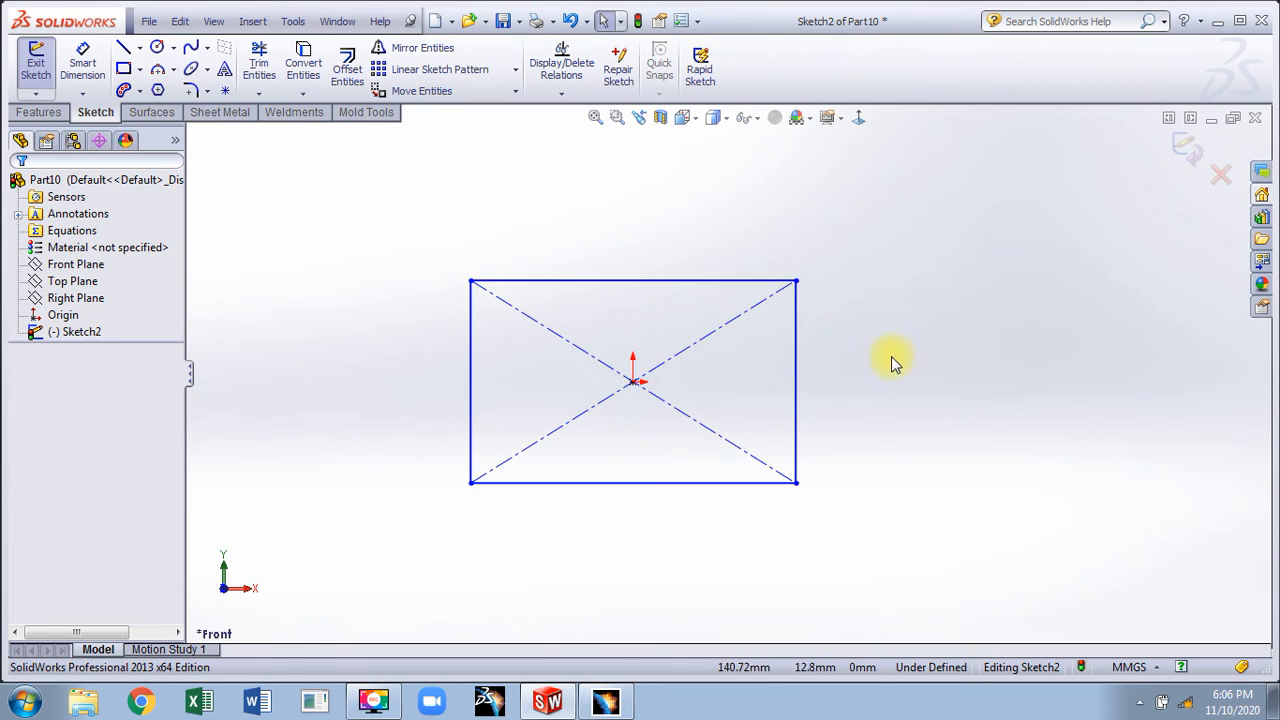
{"action": "left_click_drag", "start_coordinate": [797, 283], "coordinate": [761, 305]}
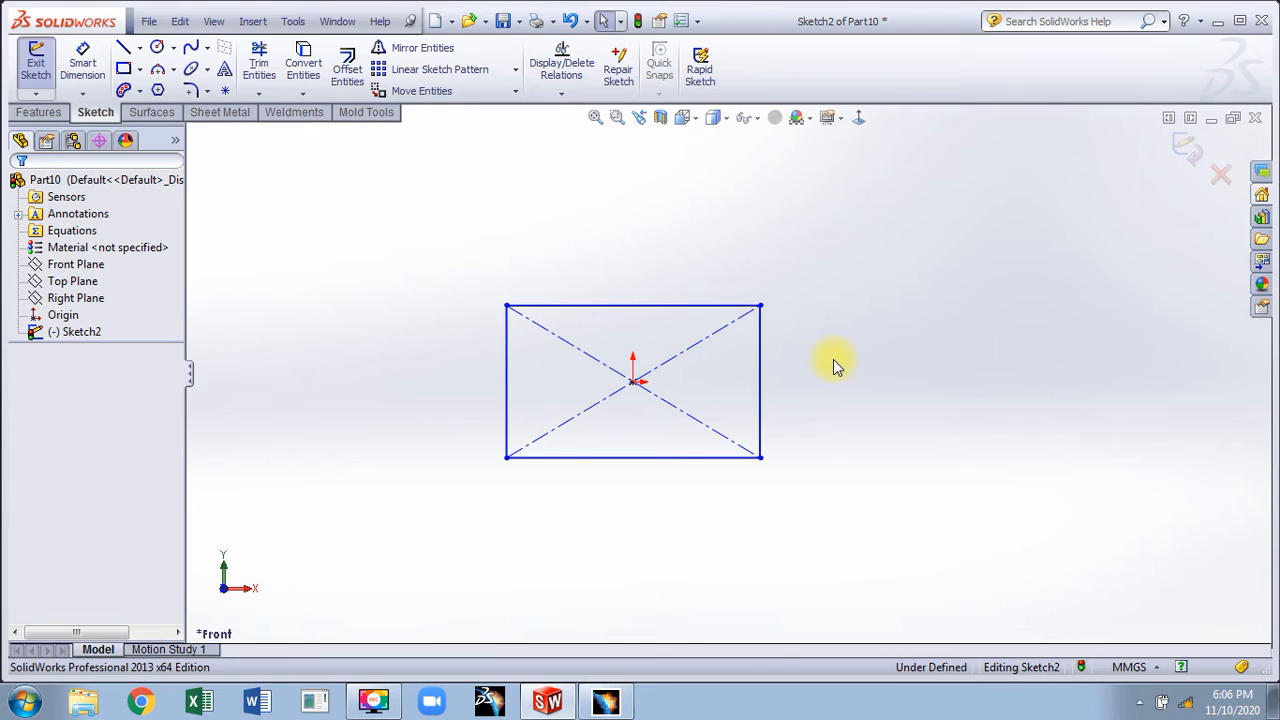
{"action": "left_click", "coordinate": [1165, 152]}
{"action": "left_click", "coordinate": [222, 112]}
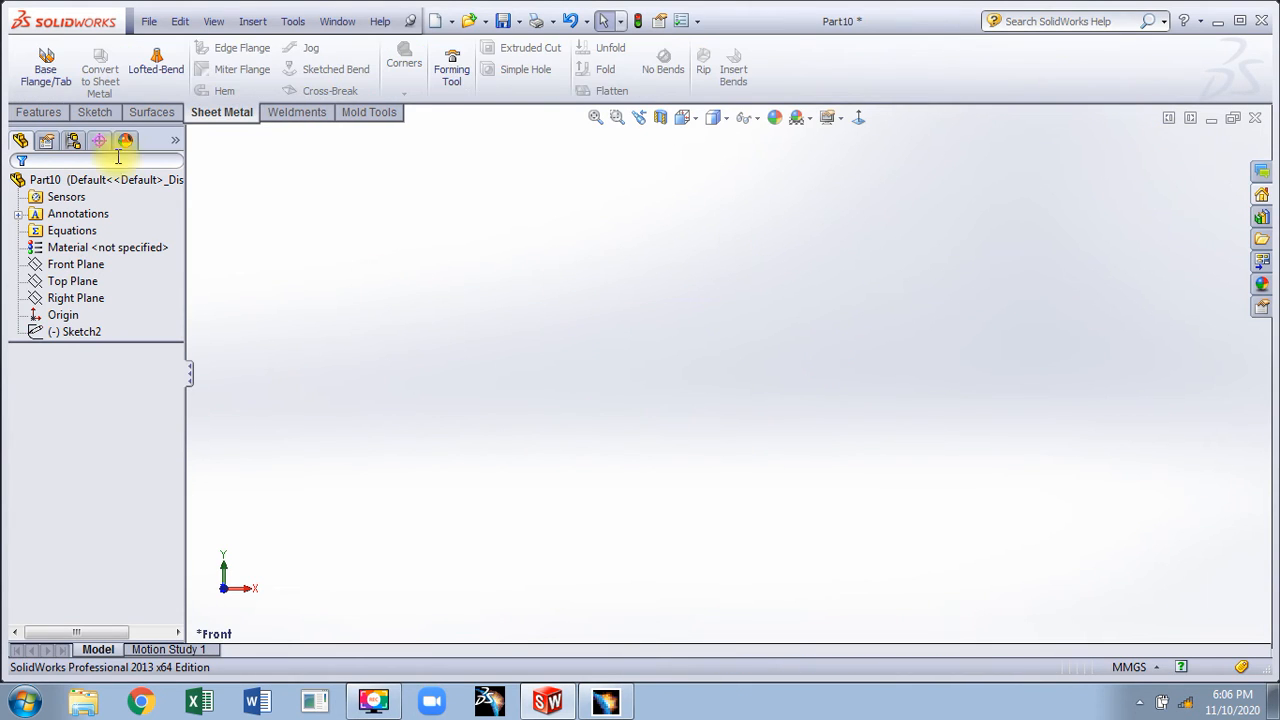
- Extrude the centre rectangle sketch into a solid block with a blind depth of 20 mm
{"action": "left_click", "coordinate": [85, 331]}
{"action": "left_click", "coordinate": [38, 112]}
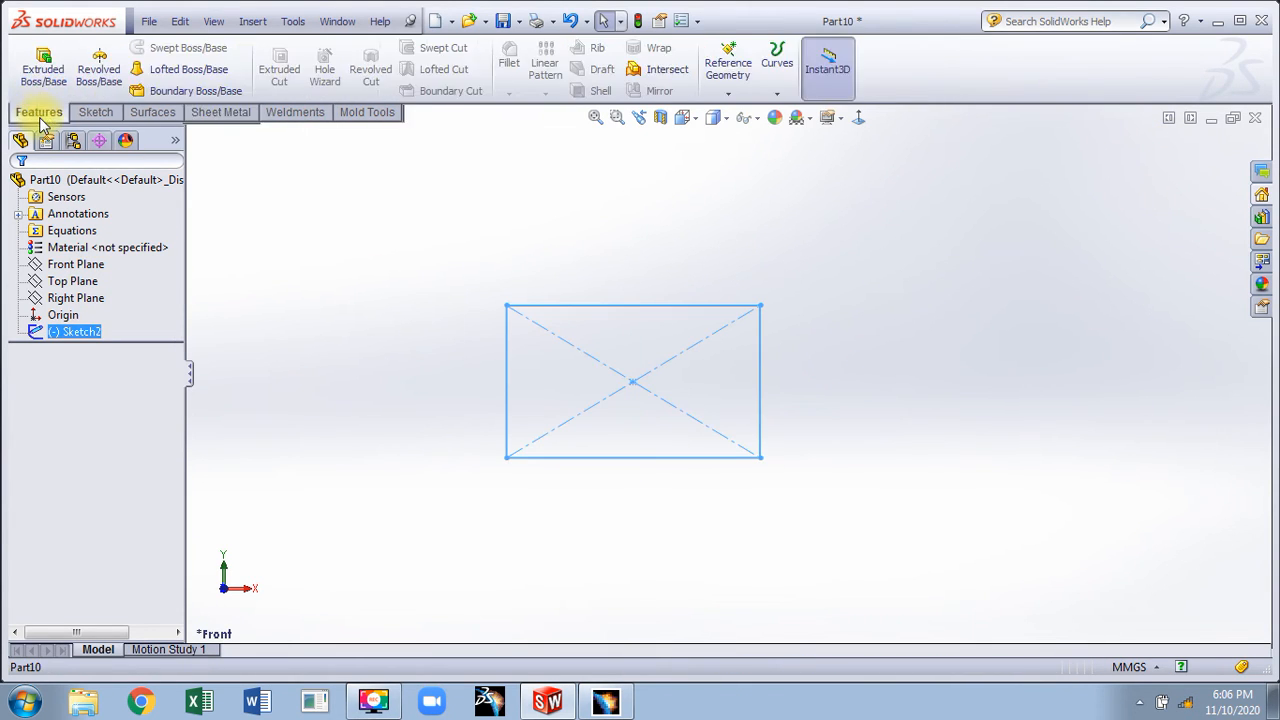
{"action": "left_click", "coordinate": [38, 88]}
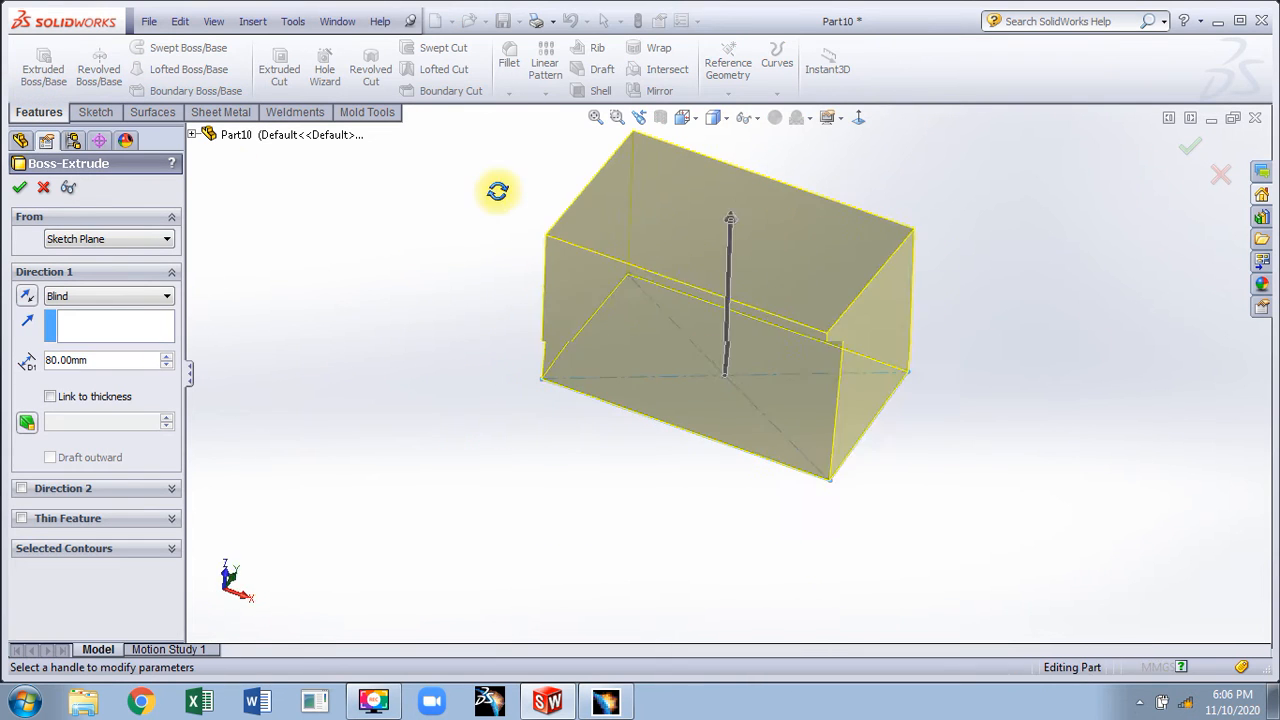
{"action": "left_click_drag", "start_coordinate": [166, 370], "coordinate": [168, 371]}
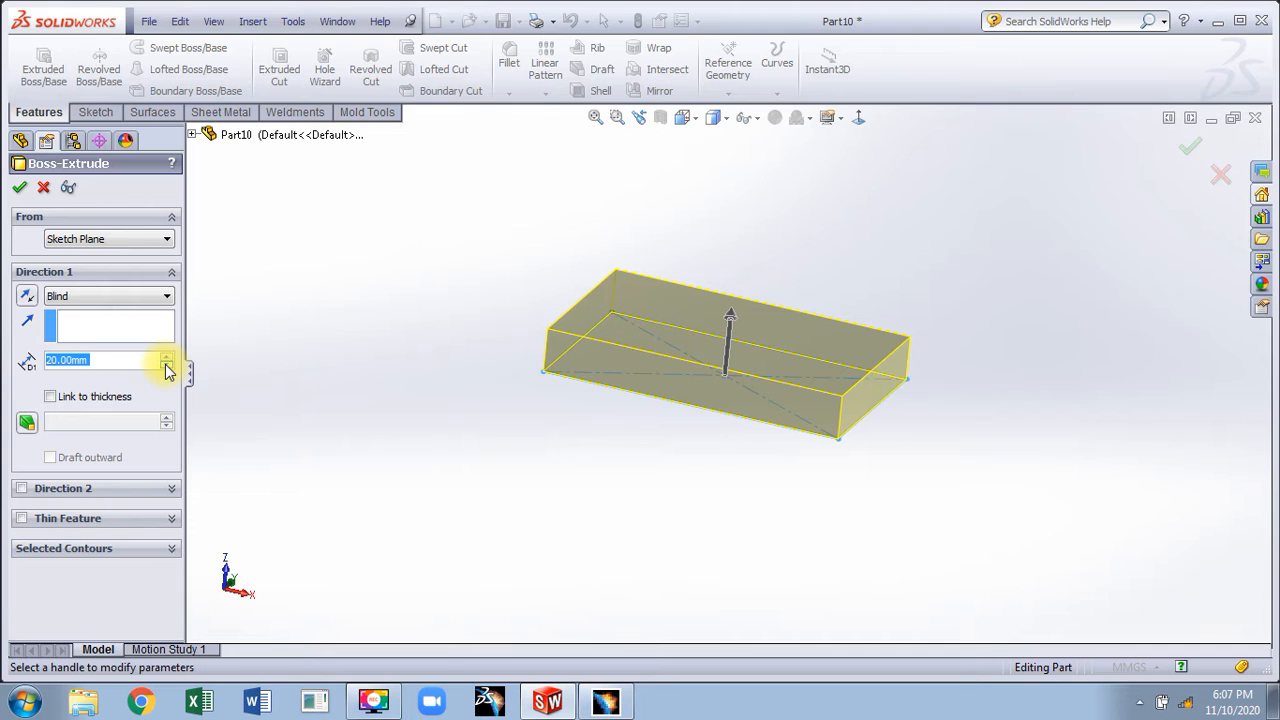
{"action": "left_click", "coordinate": [16, 190]}
- On the block's large top face, sketch a horizontal centrepoint straight slot from the origin, about 91 mm between arc centres and 34 mm wide
{"action": "middle_click_drag", "start_coordinate": [771, 246], "coordinate": [760, 291]}
{"action": "left_click", "coordinate": [659, 340]}
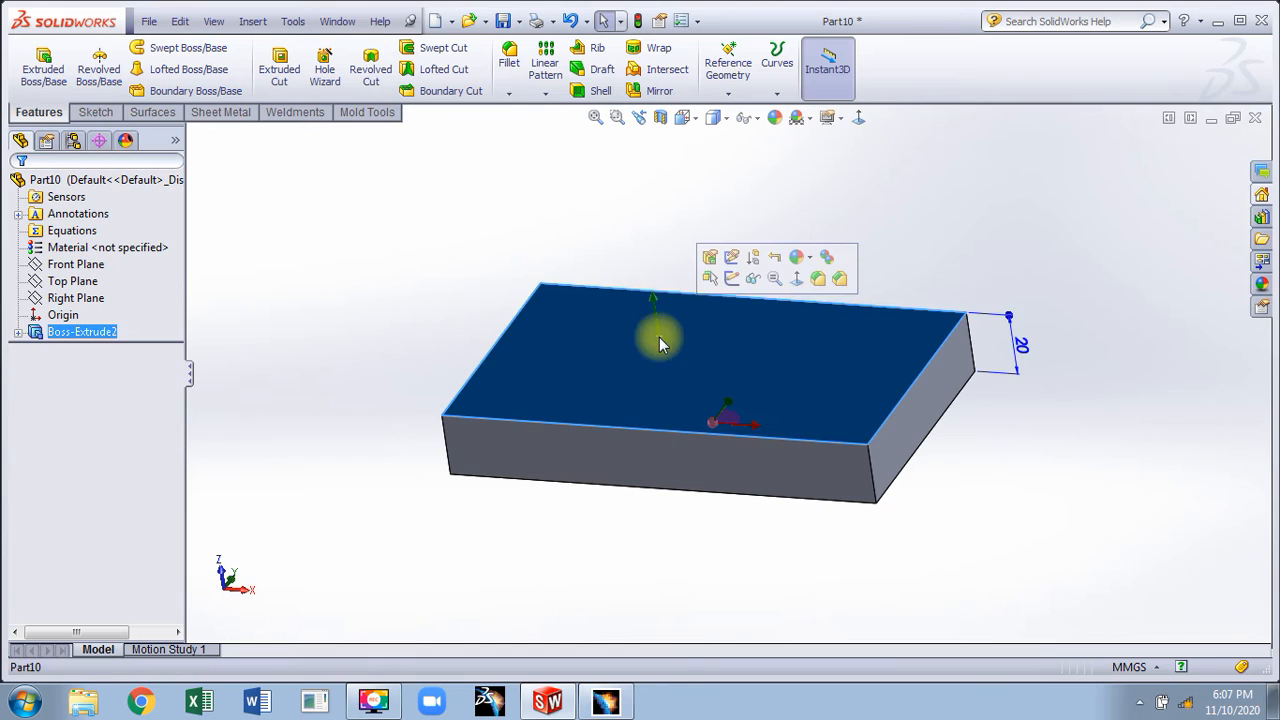
{"action": "left_click", "coordinate": [732, 278]}
{"action": "left_click", "coordinate": [139, 90]}
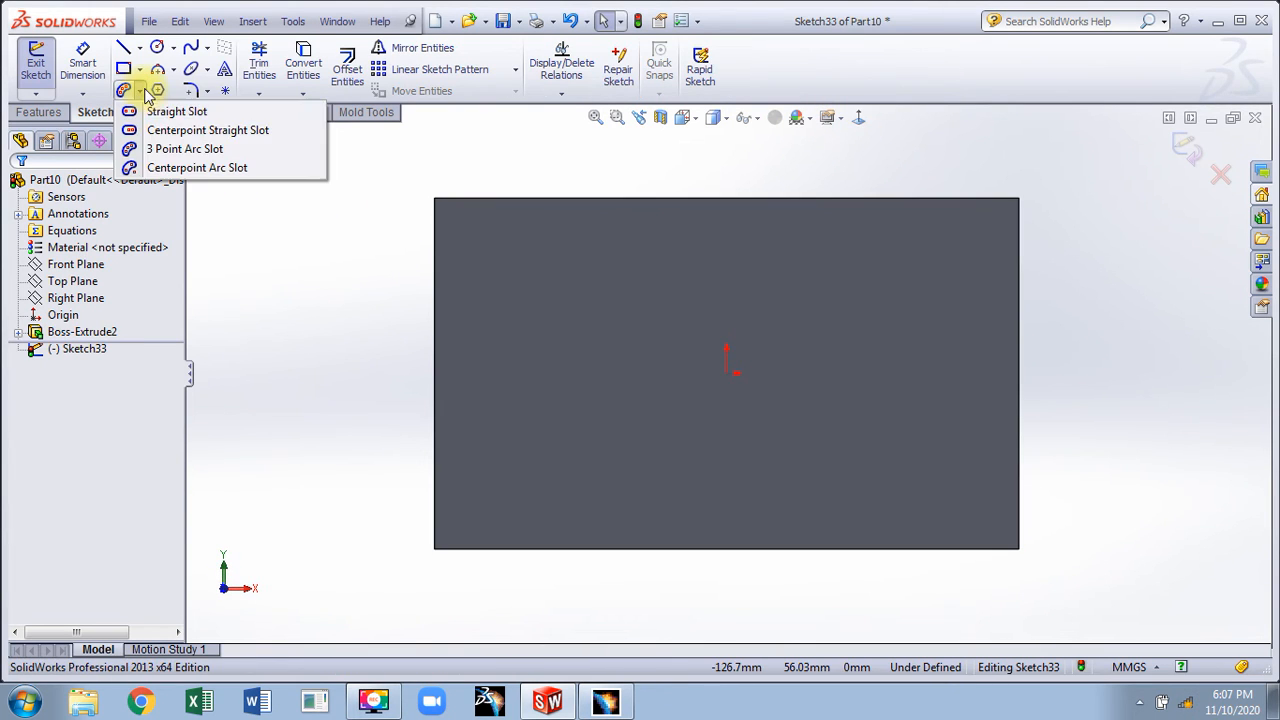
{"action": "left_click", "coordinate": [160, 129]}
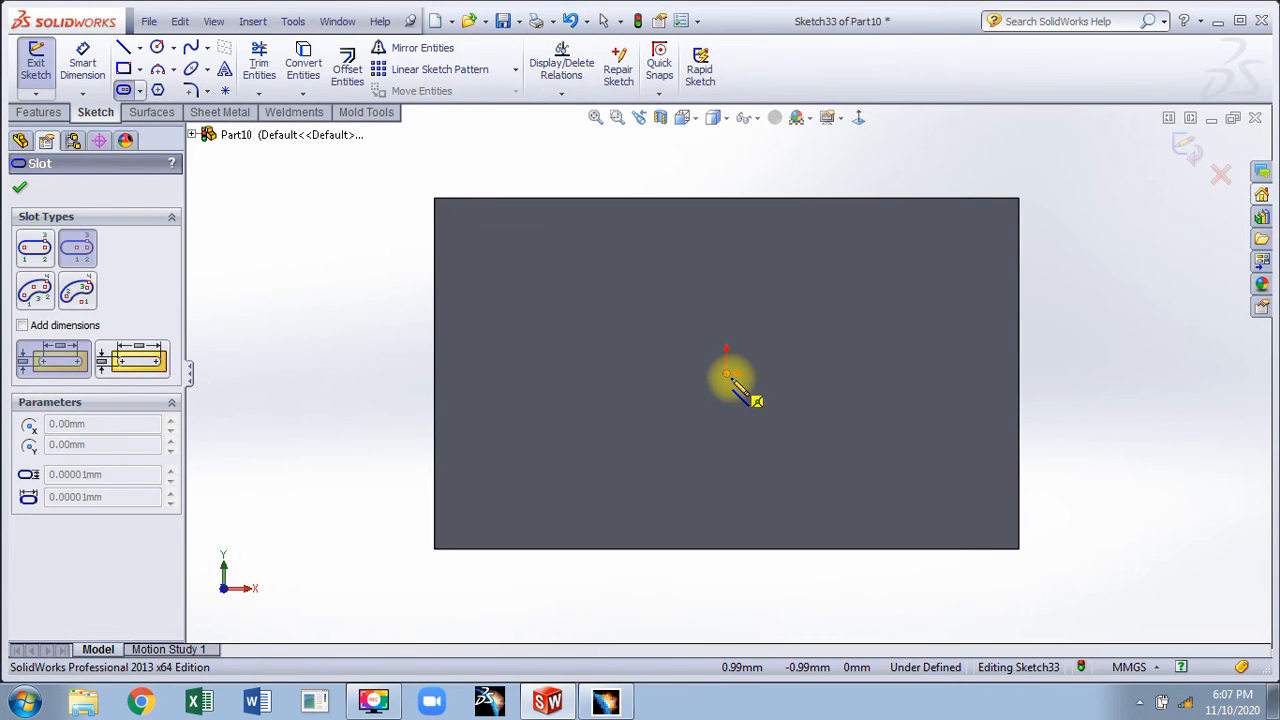
{"action": "left_click", "coordinate": [728, 375]}
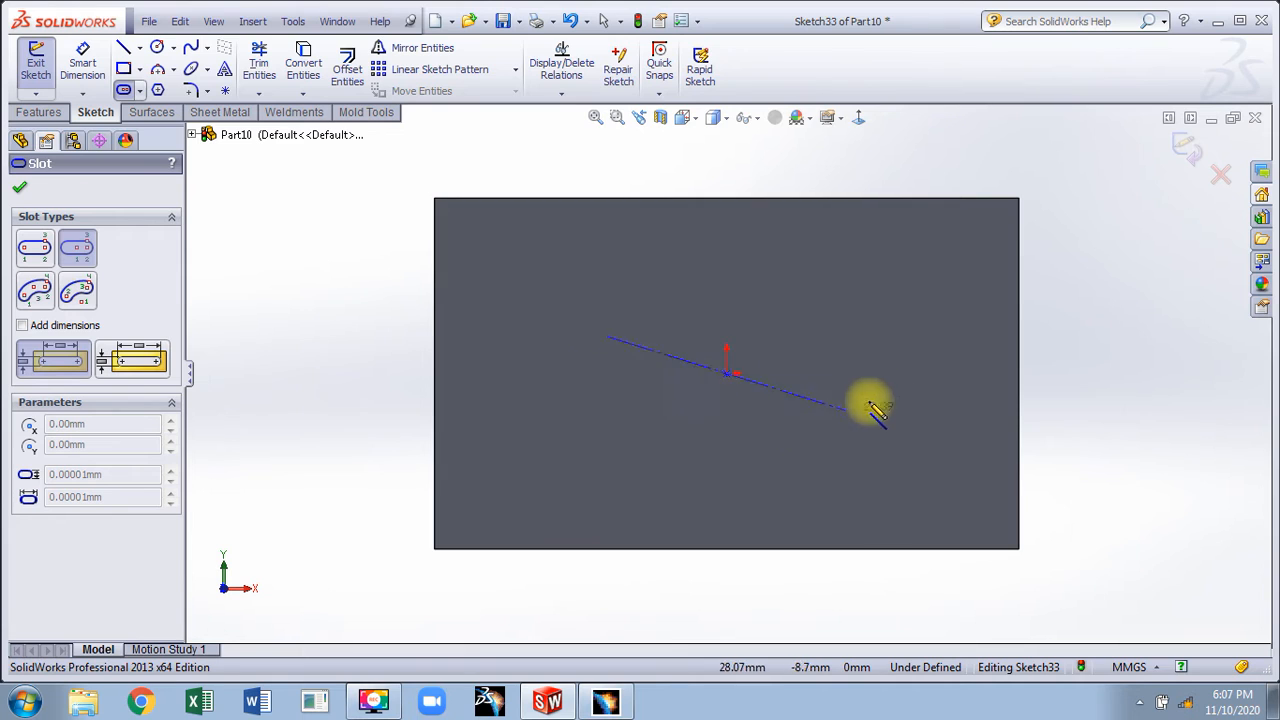
{"action": "left_click", "coordinate": [920, 373]}
{"action": "left_click", "coordinate": [800, 446]}
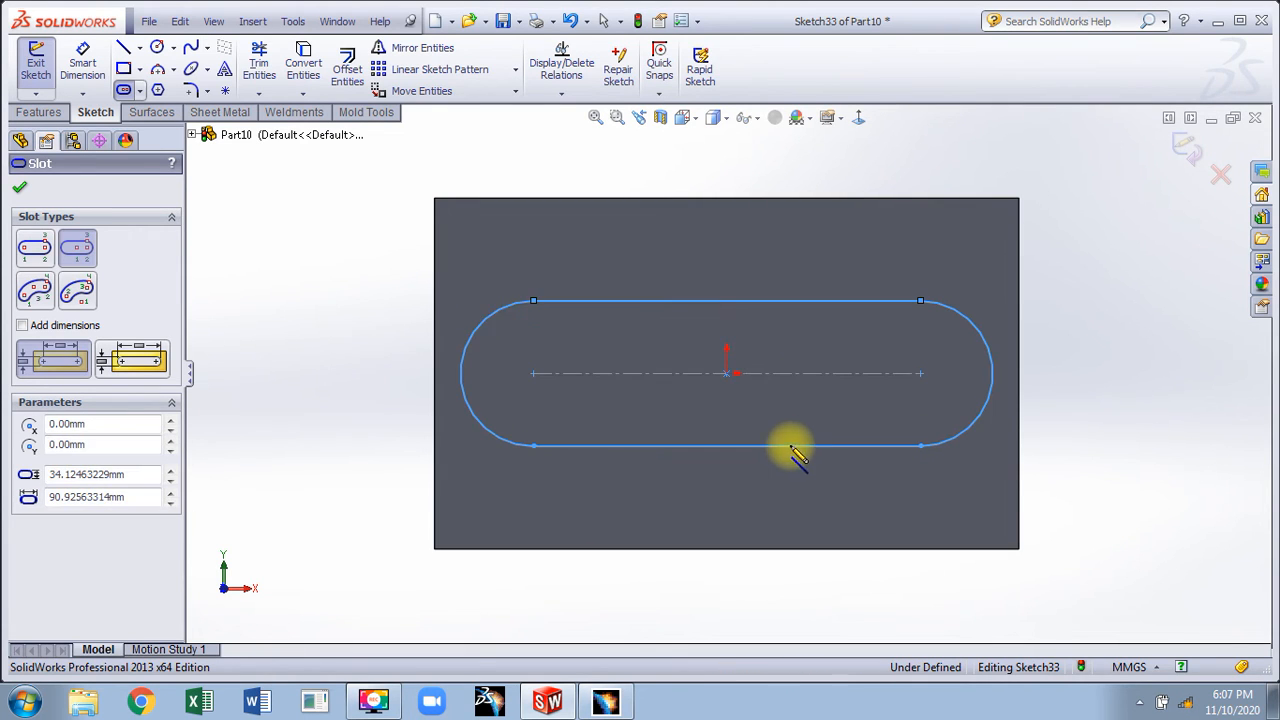
- Draw a horizontal line across the slot, joining the outermost points of its two end arcs
{"action": "left_click", "coordinate": [123, 47]}
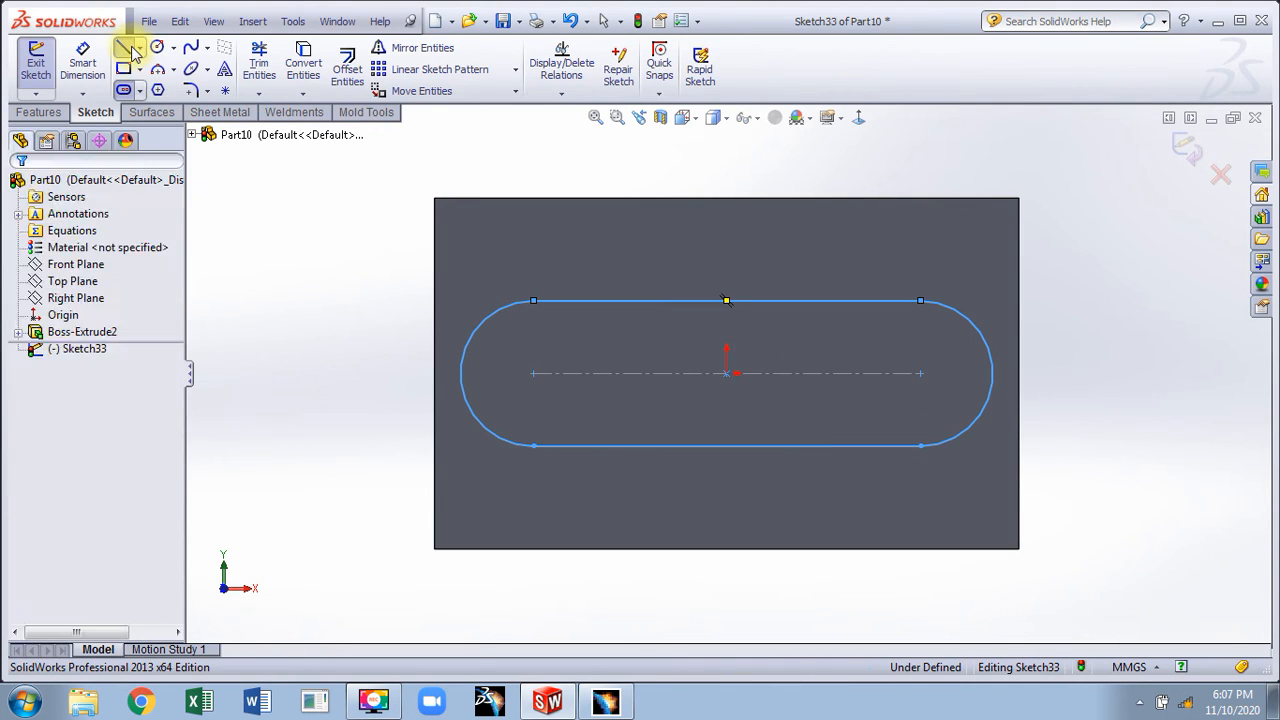
{"action": "left_click", "coordinate": [461, 374]}
{"action": "left_click", "coordinate": [992, 373]}
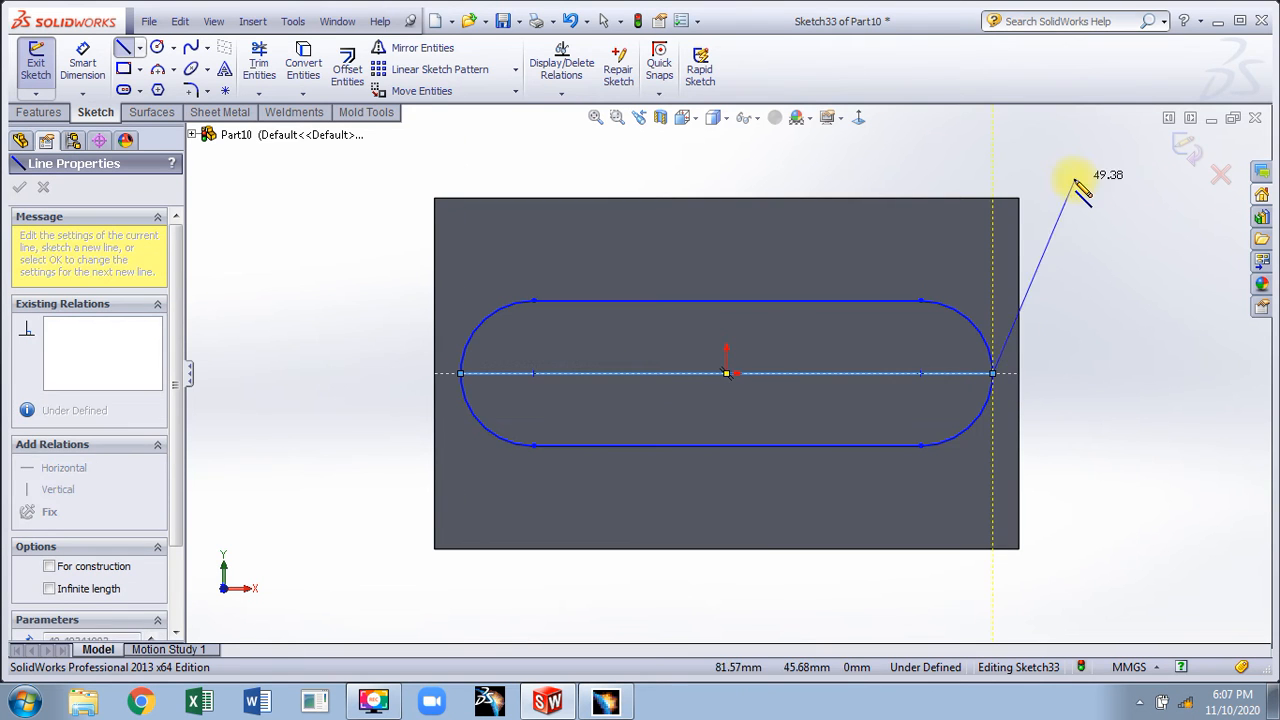
{"action": "right_click", "coordinate": [1090, 190]}
{"action": "left_click", "coordinate": [1093, 193]}
- Trim away the lower half of the slot with Power trim to leave a closed half-slot profile, and exit the sketch
{"action": "left_click", "coordinate": [272, 72]}
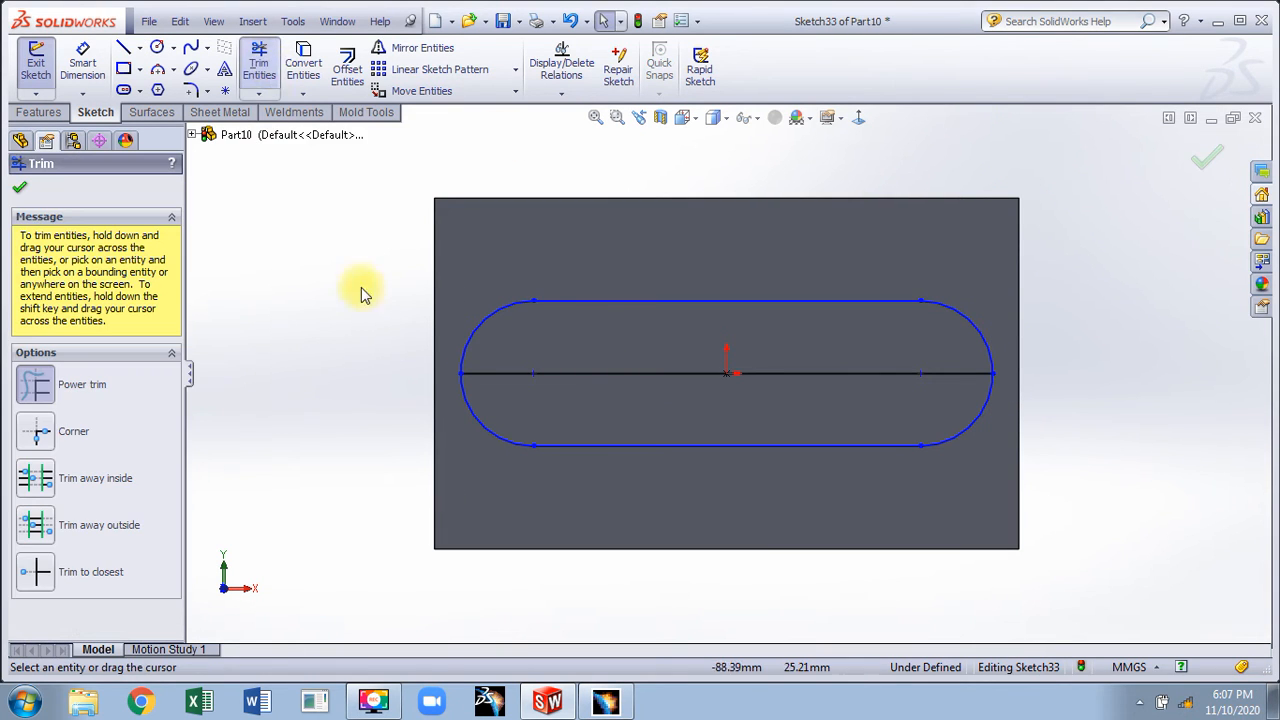
{"action": "left_click_drag", "start_coordinate": [486, 436], "coordinate": [495, 450]}
{"action": "left_click", "coordinate": [686, 358]}
{"action": "mouse_move", "coordinate": [663, 476]}
{"action": "left_mouse_down"}
{"action": "mouse_move", "coordinate": [757, 428]}
{"action": "mouse_move", "coordinate": [1042, 467]}
{"action": "left_mouse_up"}
{"action": "left_click", "coordinate": [1206, 156]}
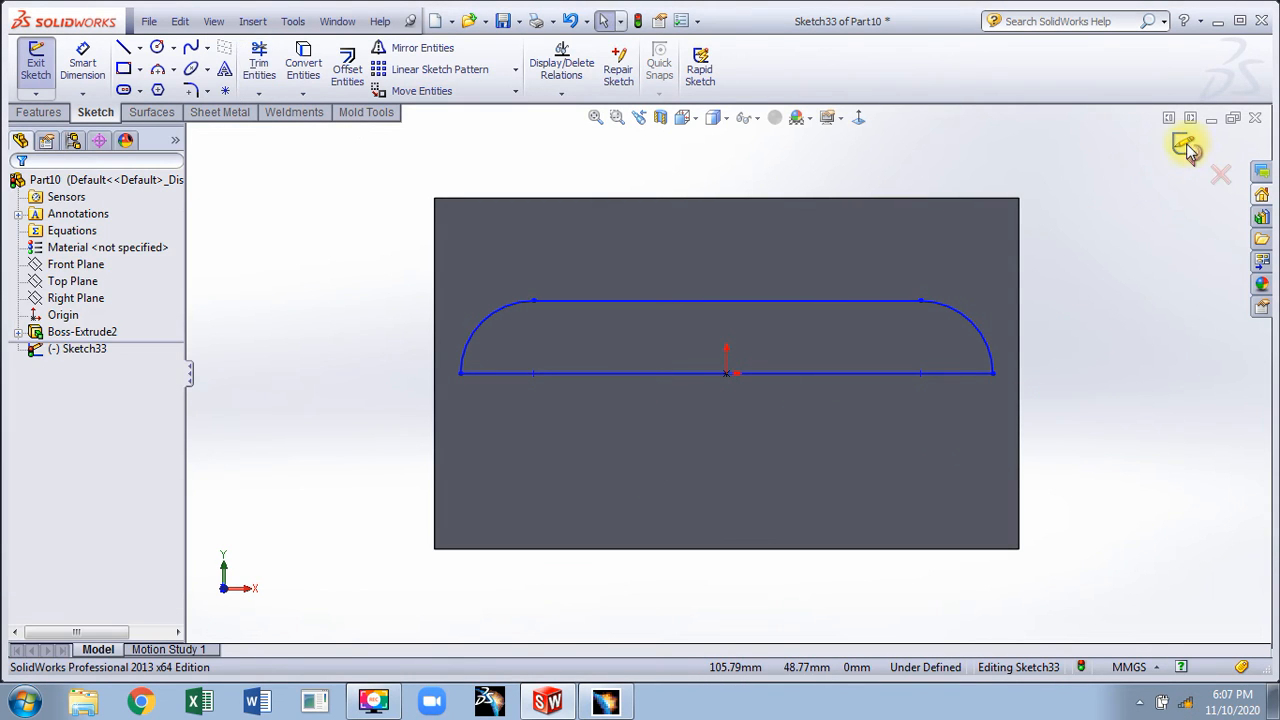
{"action": "left_click", "coordinate": [1186, 147]}
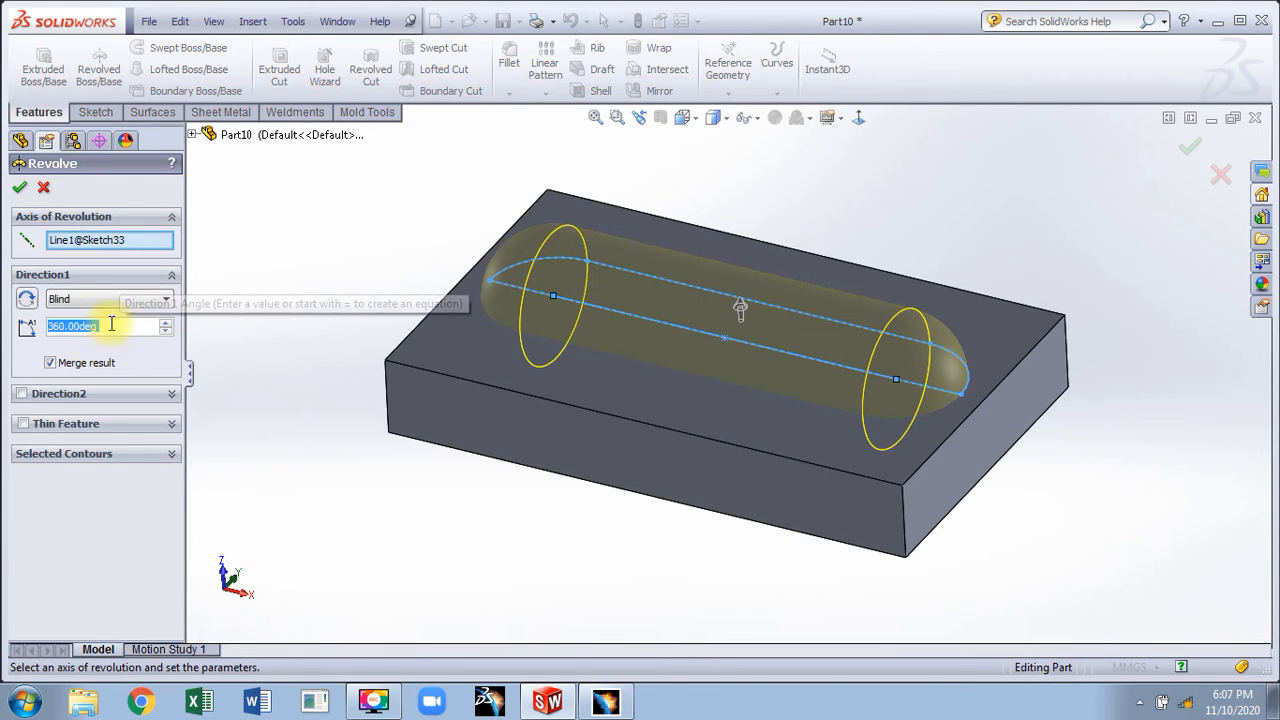
- Revolve the half-slot profile by 90 degrees about the slot's centreline to add a rounded louver shape to the block
{"action": "type", "text": "90"}
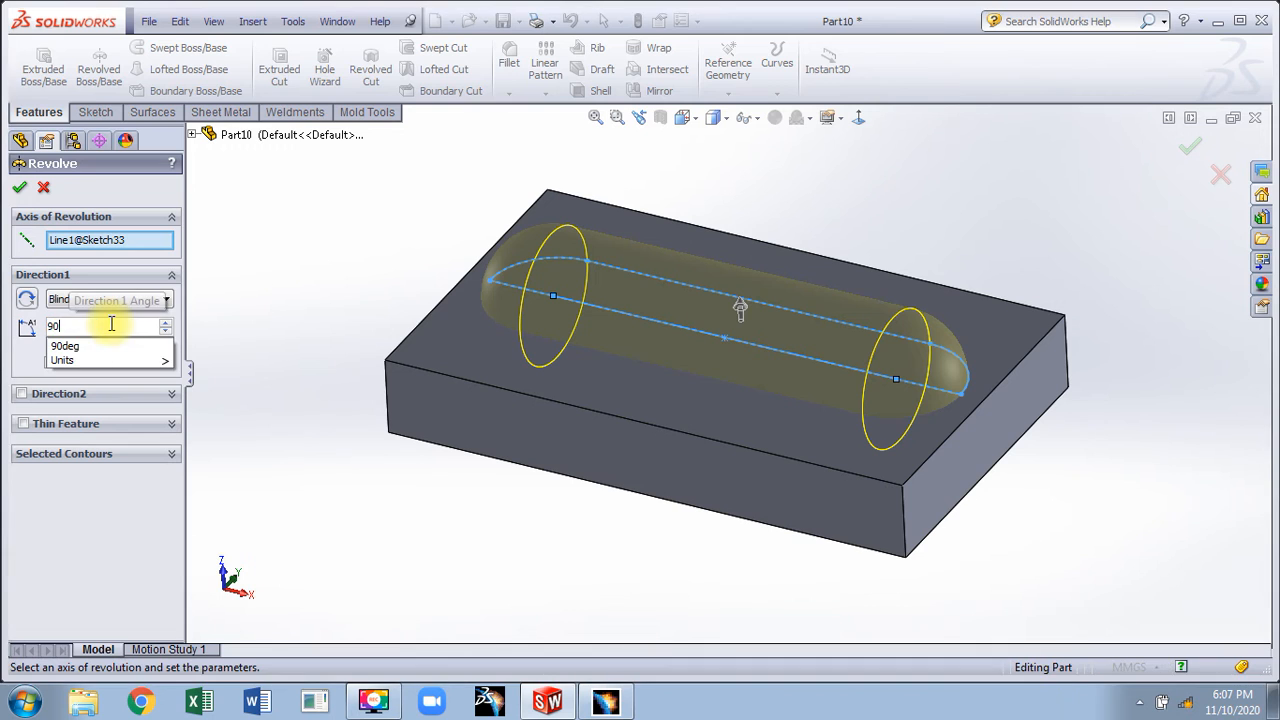
{"action": "key", "text": "Return"}
{"action": "middle_click_drag", "start_coordinate": [522, 293], "coordinate": [445, 238]}
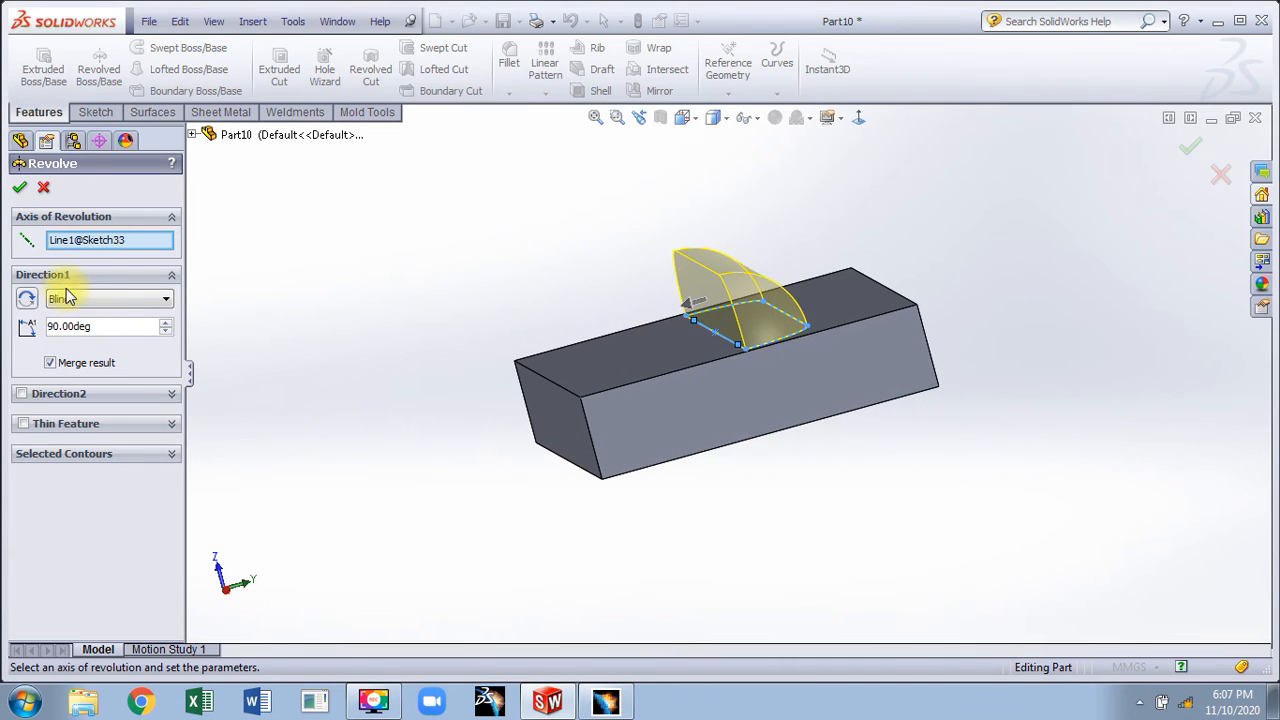
{"action": "left_click", "coordinate": [21, 189]}
- Define a Forming Tool with the block's top face as stopping face and the flat upright face of the revolve as face to remove
{"action": "middle_click_drag", "start_coordinate": [551, 243], "coordinate": [608, 265]}
{"action": "middle_click_drag", "start_coordinate": [515, 197], "coordinate": [594, 306]}
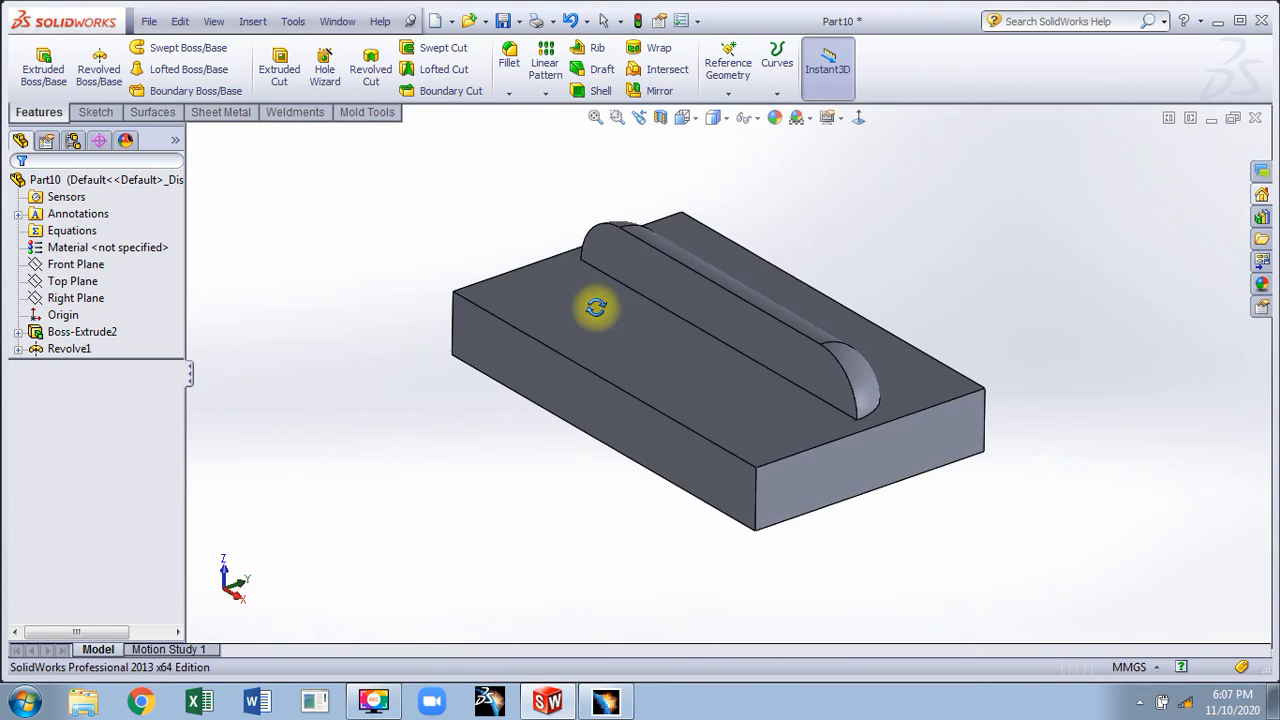
{"action": "left_click", "coordinate": [220, 112]}
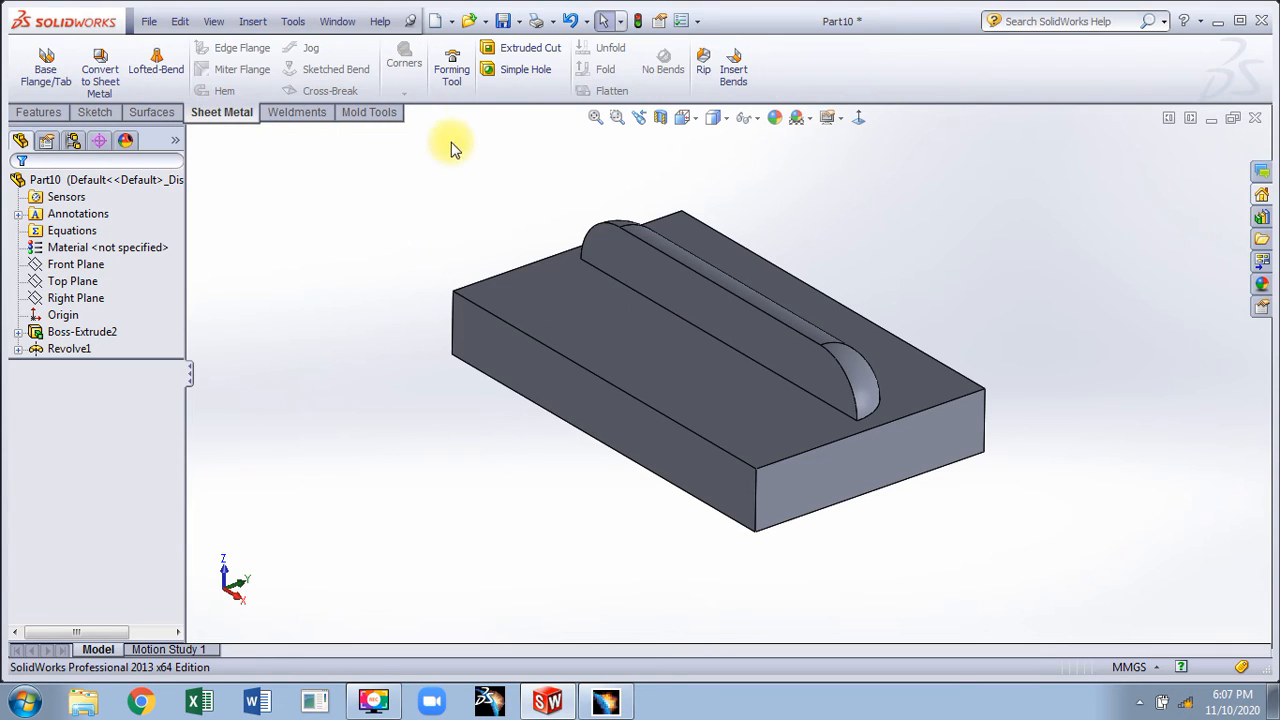
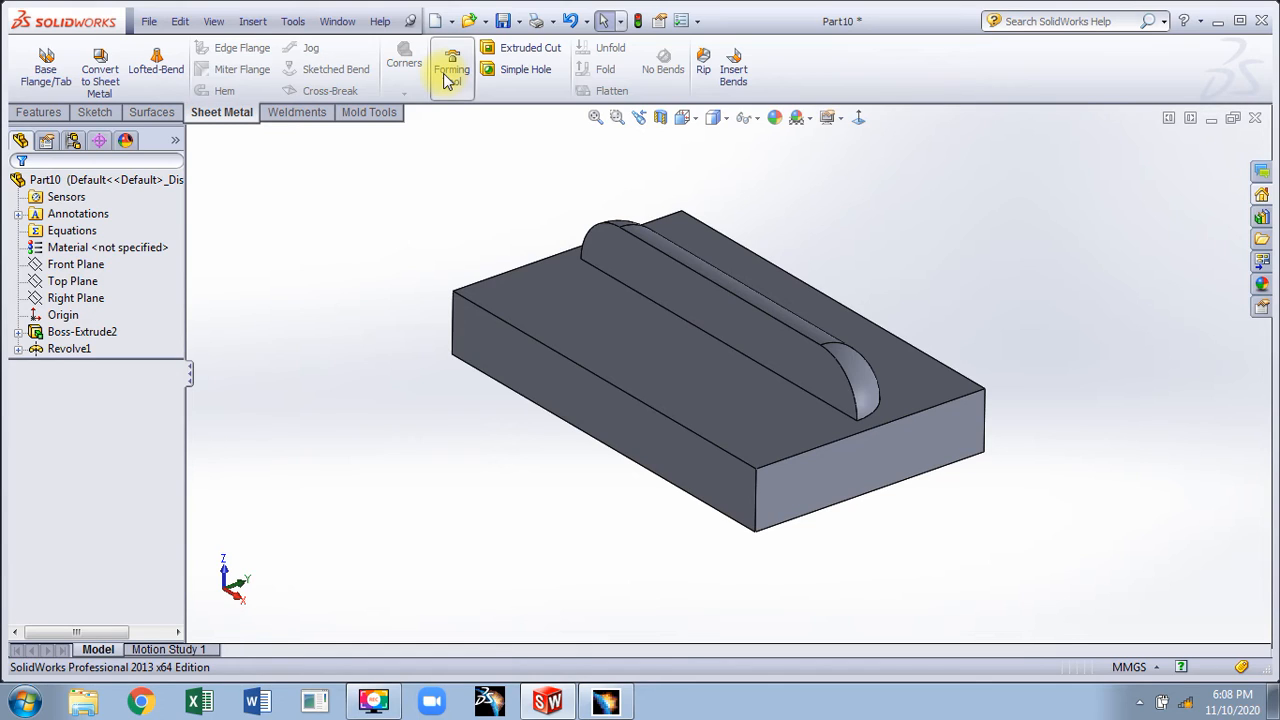
{"action": "left_click", "coordinate": [448, 78]}
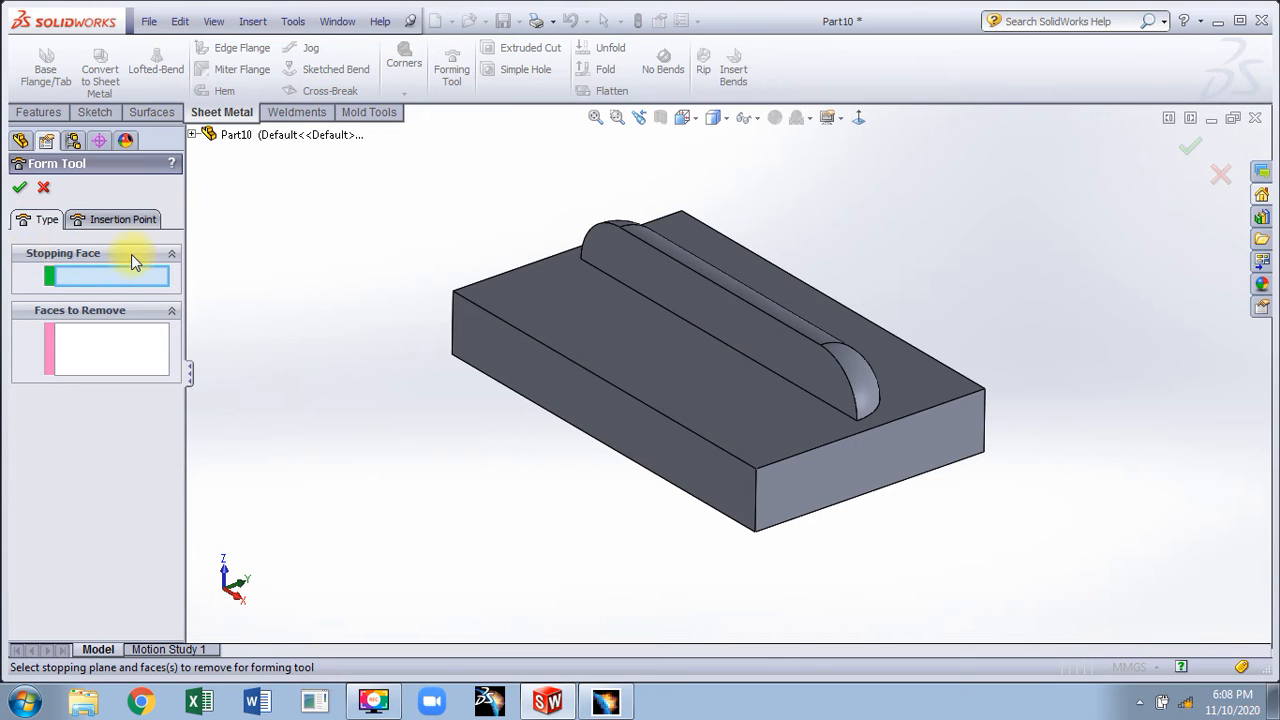
{"action": "left_click", "coordinate": [545, 291]}
{"action": "middle_click_drag", "start_coordinate": [414, 414], "coordinate": [418, 372]}
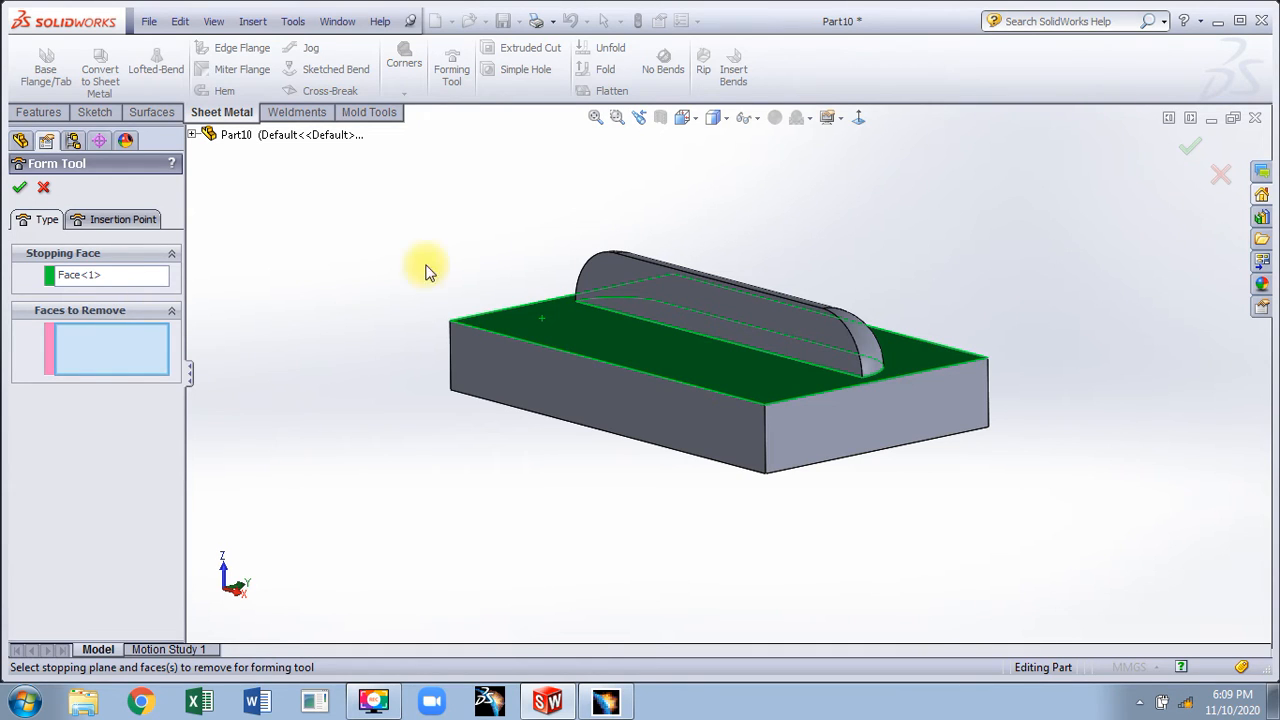
{"action": "left_click", "coordinate": [660, 292]}
{"action": "scroll", "coordinate": [662, 294], "scroll_direction": "down", "scroll_amount": 2}
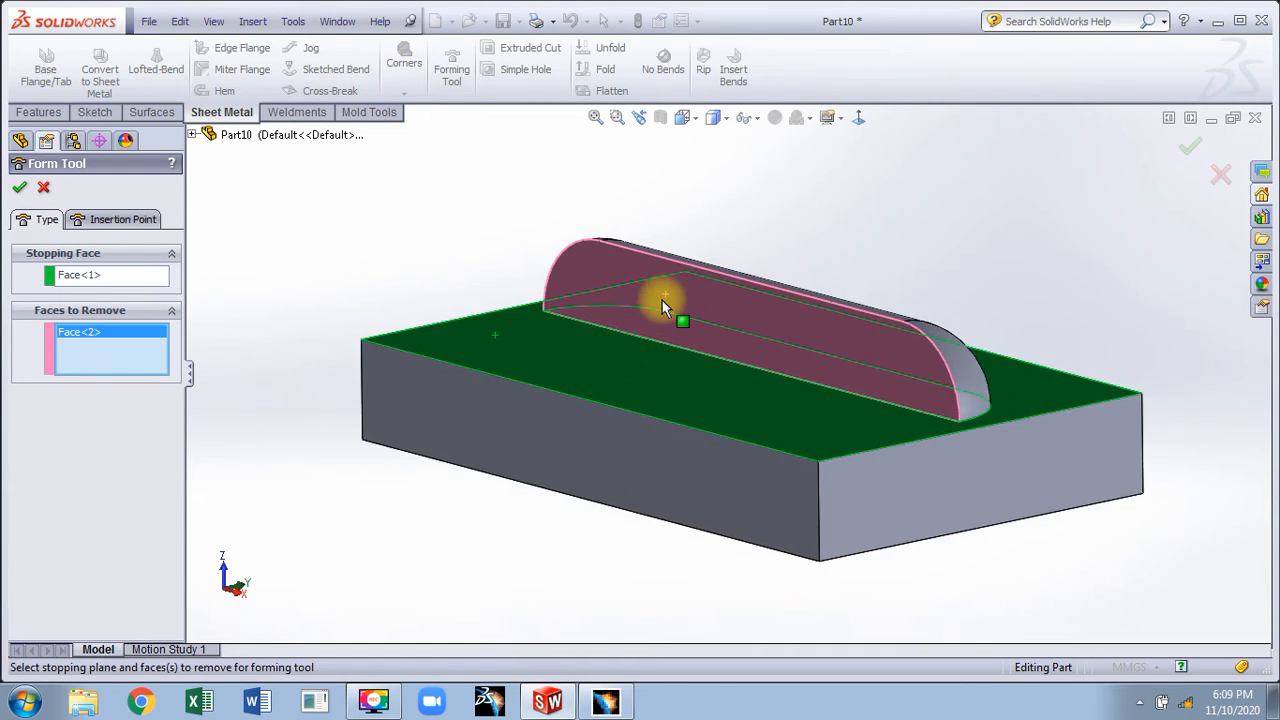
{"action": "middle_click_drag", "start_coordinate": [662, 300], "coordinate": [656, 334]}
{"action": "left_click", "coordinate": [19, 188]}
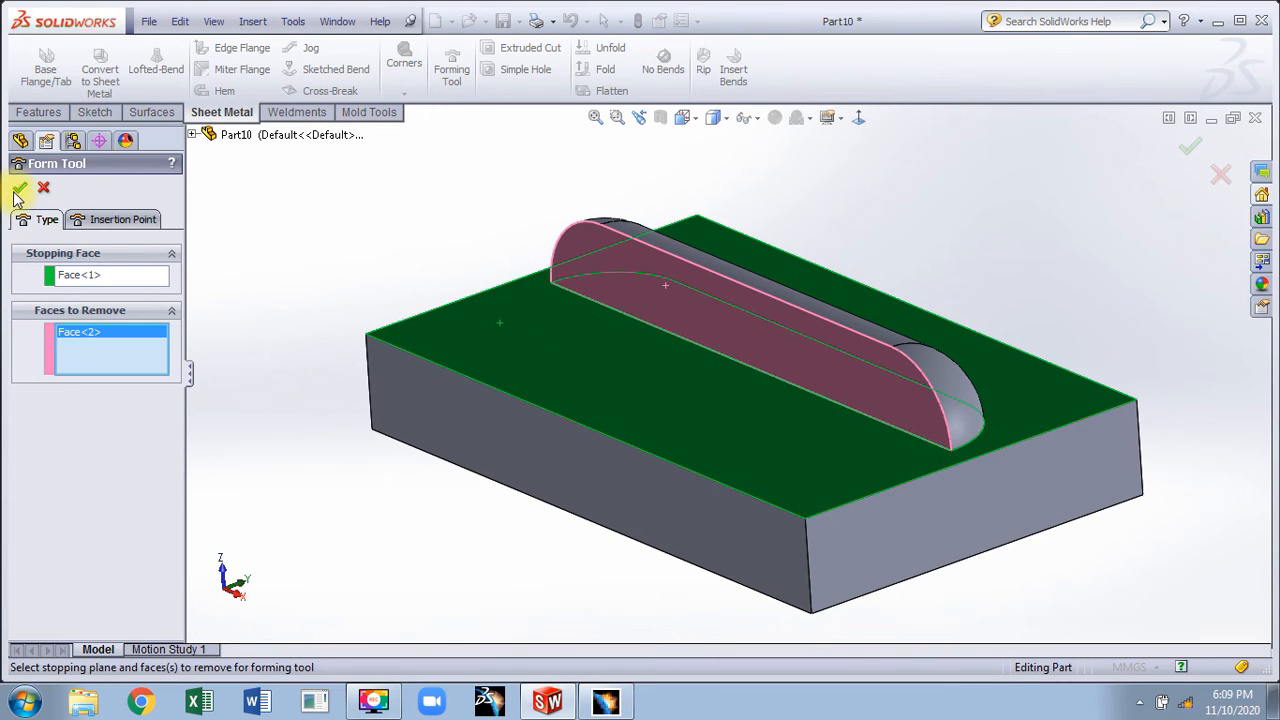
- Examine the colour-coded faces of the finished forming tool from several angles and distances
{"action": "scroll", "coordinate": [570, 397], "scroll_direction": "up", "scroll_amount": 2}
{"action": "middle_click_drag", "start_coordinate": [570, 397], "coordinate": [434, 312]}
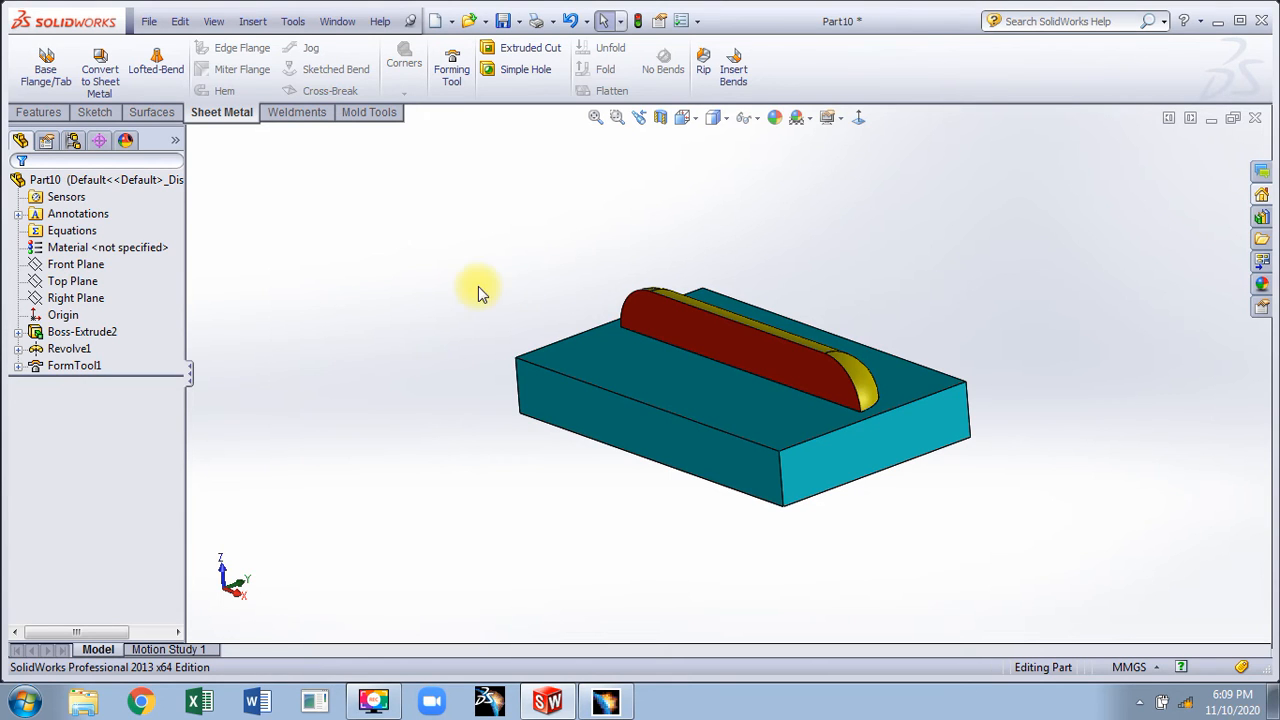
{"action": "scroll", "coordinate": [661, 302], "scroll_direction": "up", "scroll_amount": 1}
{"action": "scroll", "coordinate": [869, 405], "scroll_direction": "down", "scroll_amount": 2}
{"action": "middle_click_drag", "start_coordinate": [866, 422], "coordinate": [850, 370]}
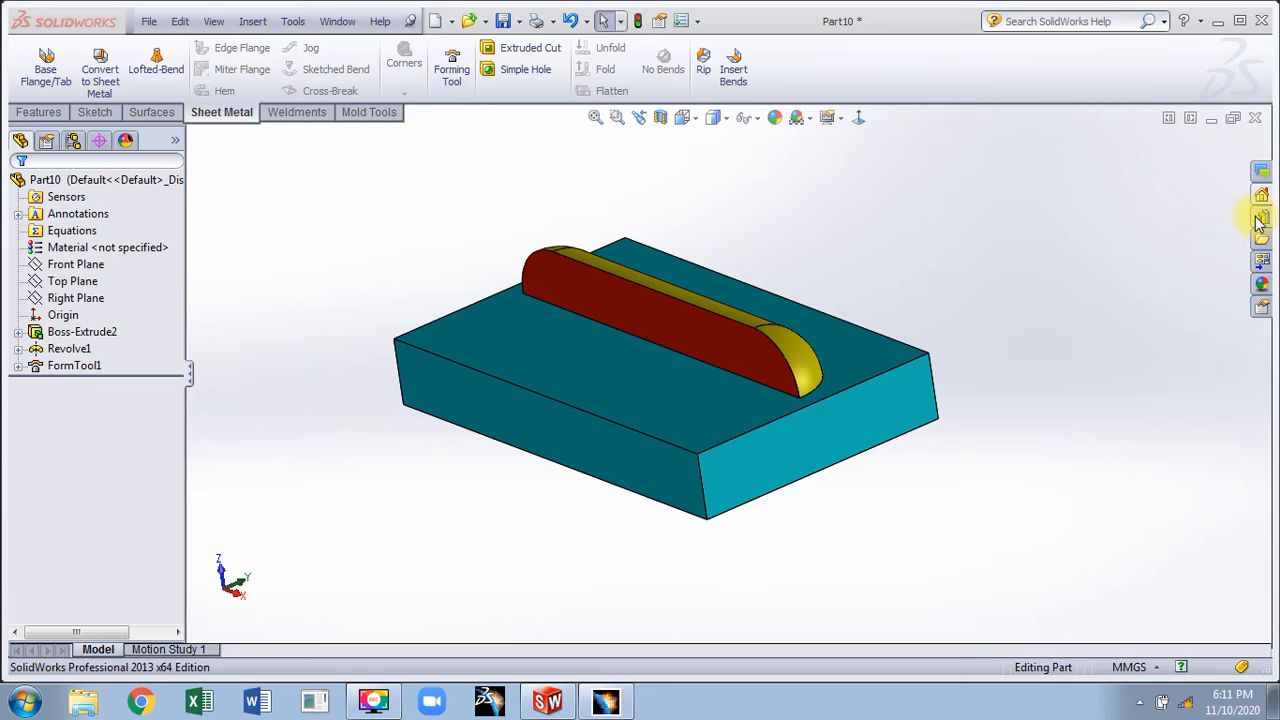
{"action": "middle_click_drag", "start_coordinate": [1112, 250], "coordinate": [1124, 277]}
{"action": "scroll", "coordinate": [805, 402], "scroll_direction": "up", "scroll_amount": 2}
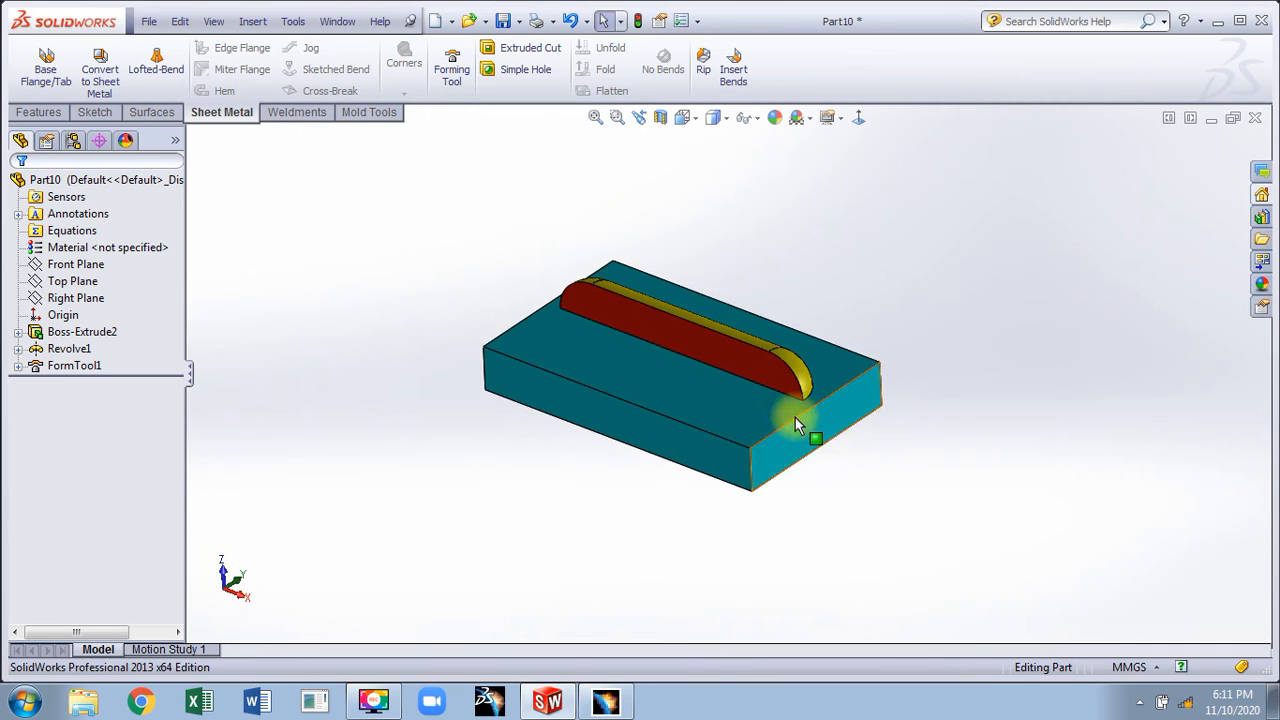
{"action": "scroll", "coordinate": [795, 417], "scroll_direction": "down", "scroll_amount": 3}
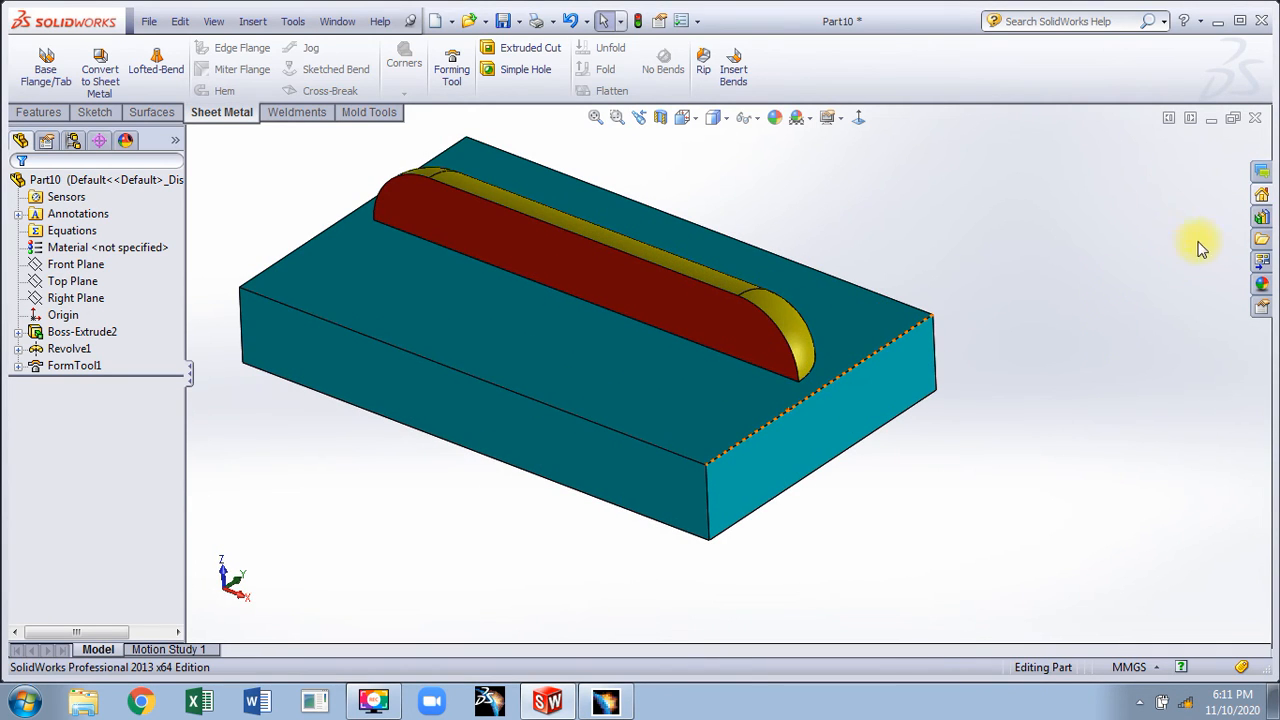
- Open the forming tools folder in the Design Library
{"action": "left_click", "coordinate": [1261, 218]}
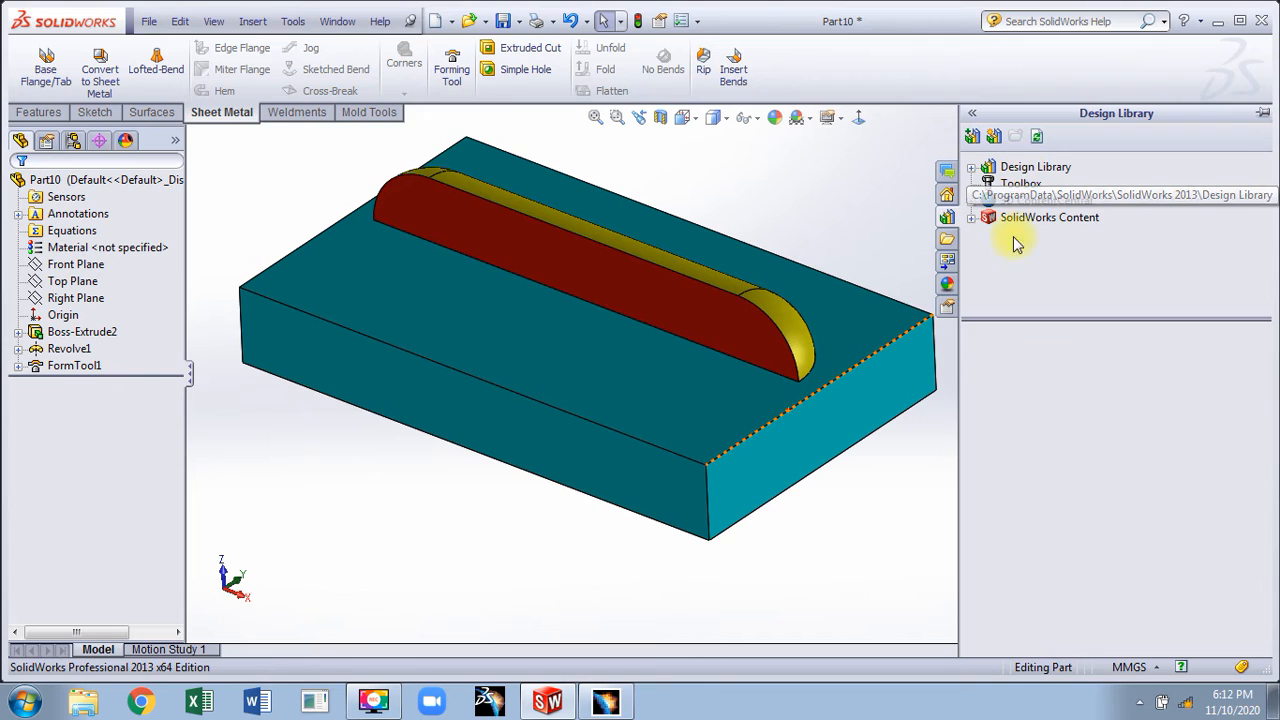
{"action": "left_click_drag", "start_coordinate": [958, 340], "coordinate": [987, 341]}
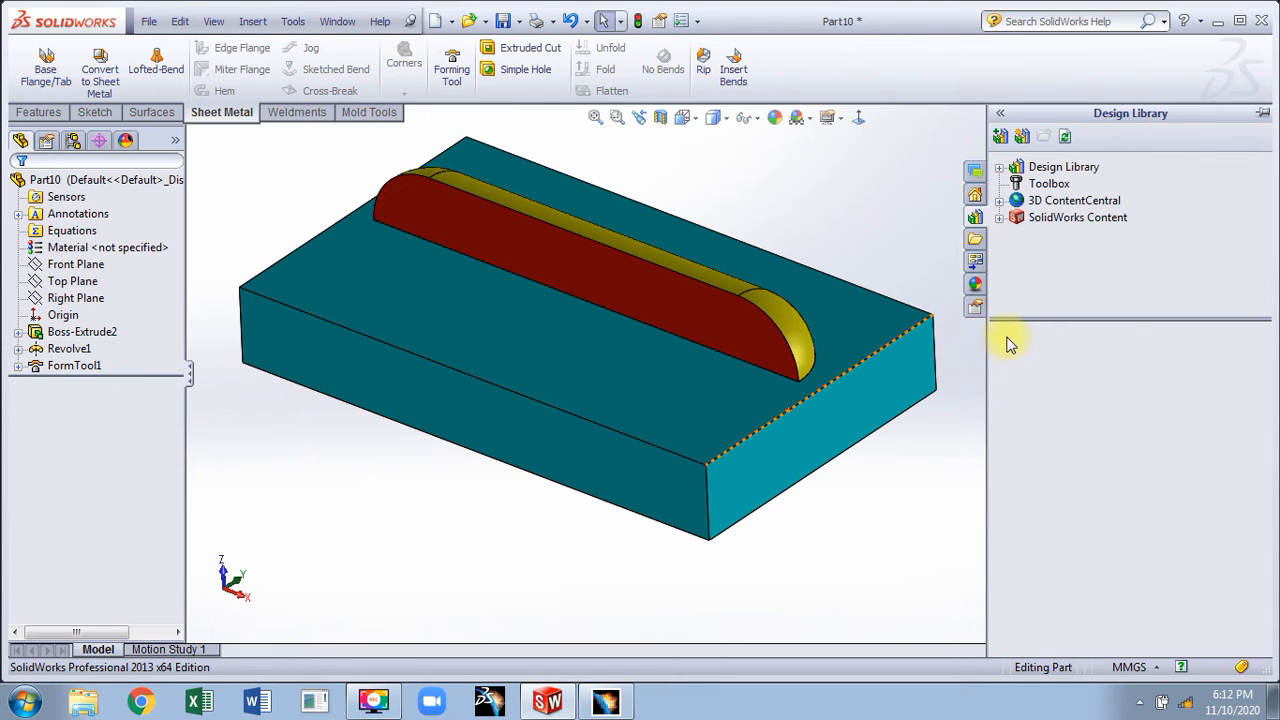
{"action": "left_click", "coordinate": [1052, 170]}
{"action": "left_click", "coordinate": [1052, 168]}
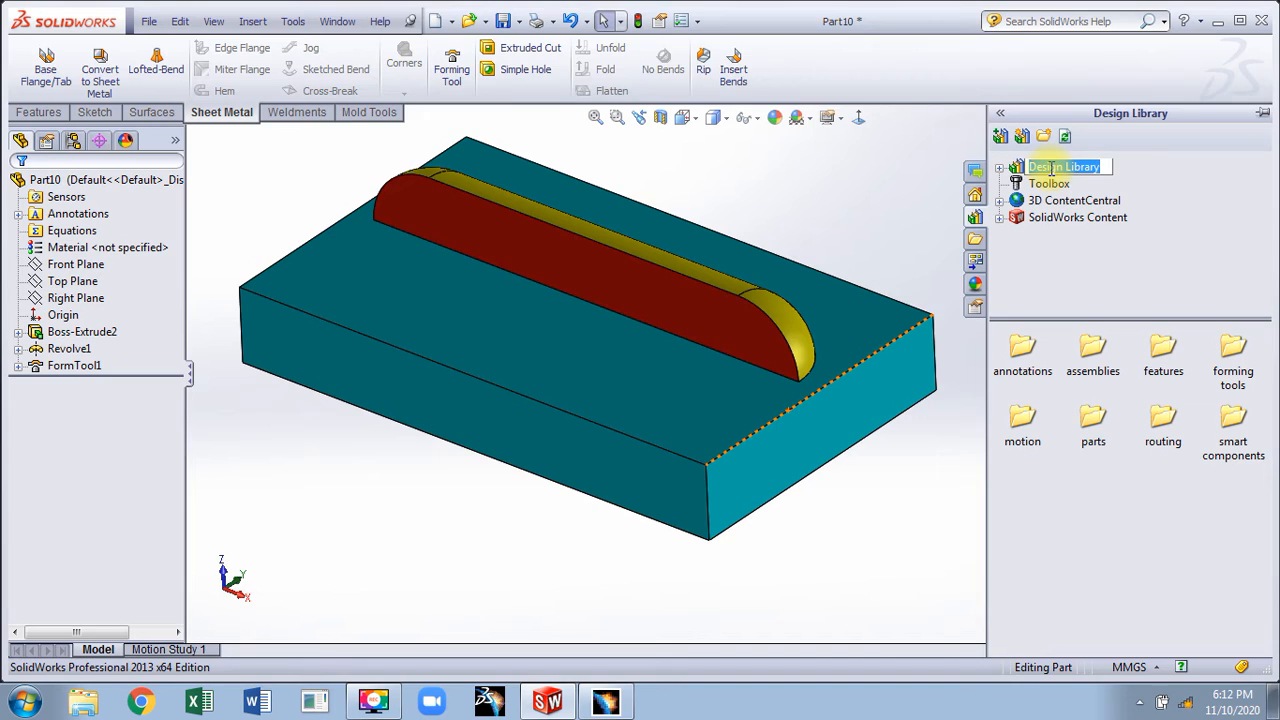
{"action": "double_click", "coordinate": [1225, 351]}
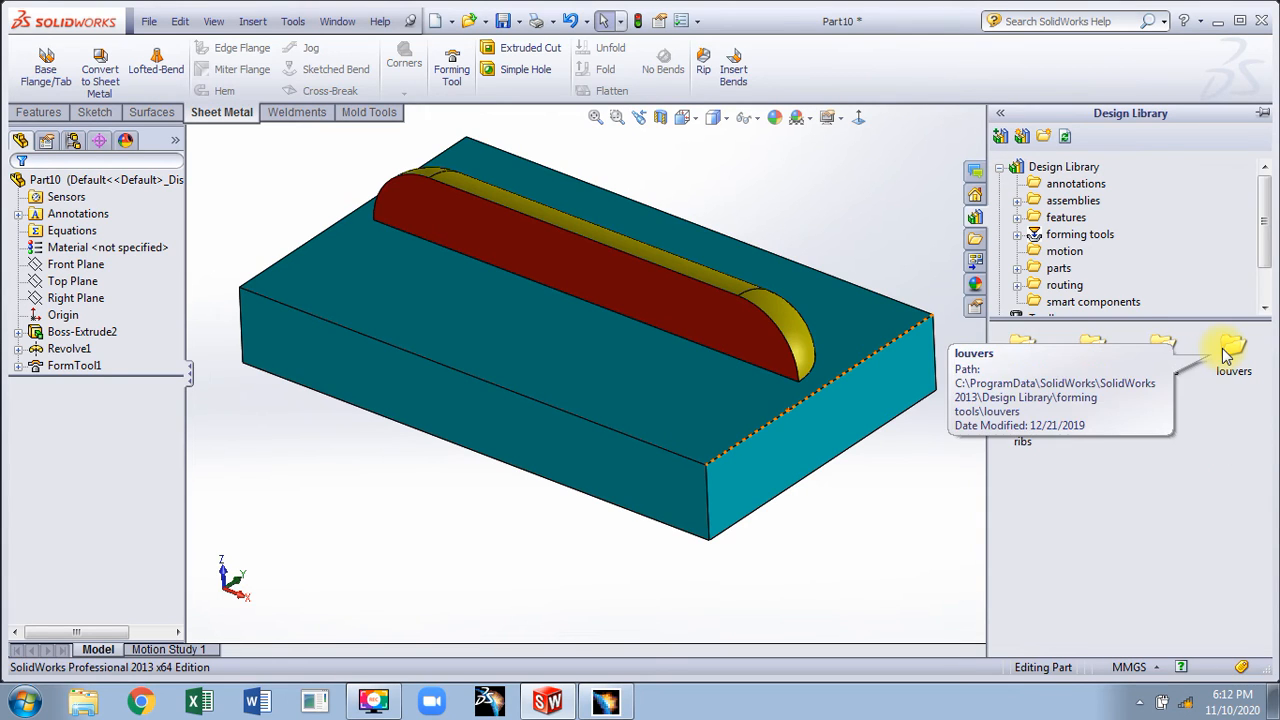
- Create a folder with the default name New Folder among the forming tools and open it, keeping the Design Library pinned open
{"action": "right_click", "coordinate": [1086, 437]}
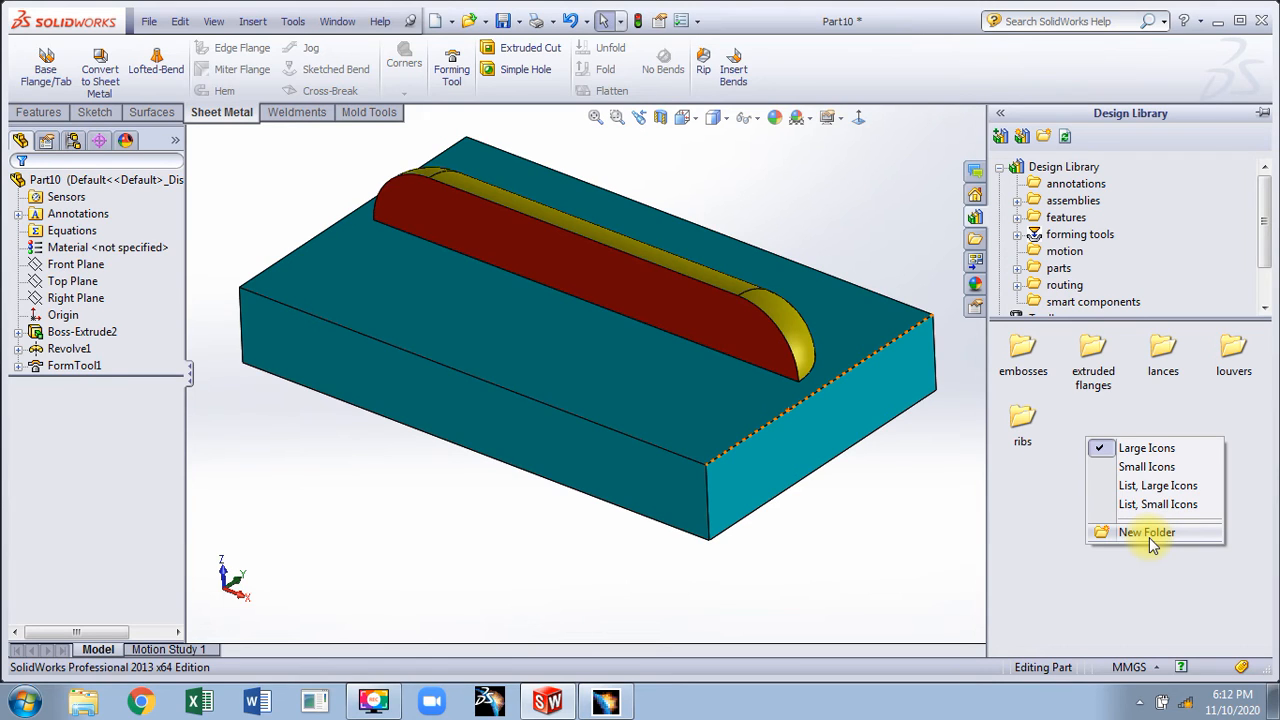
{"action": "left_click", "coordinate": [1147, 533]}
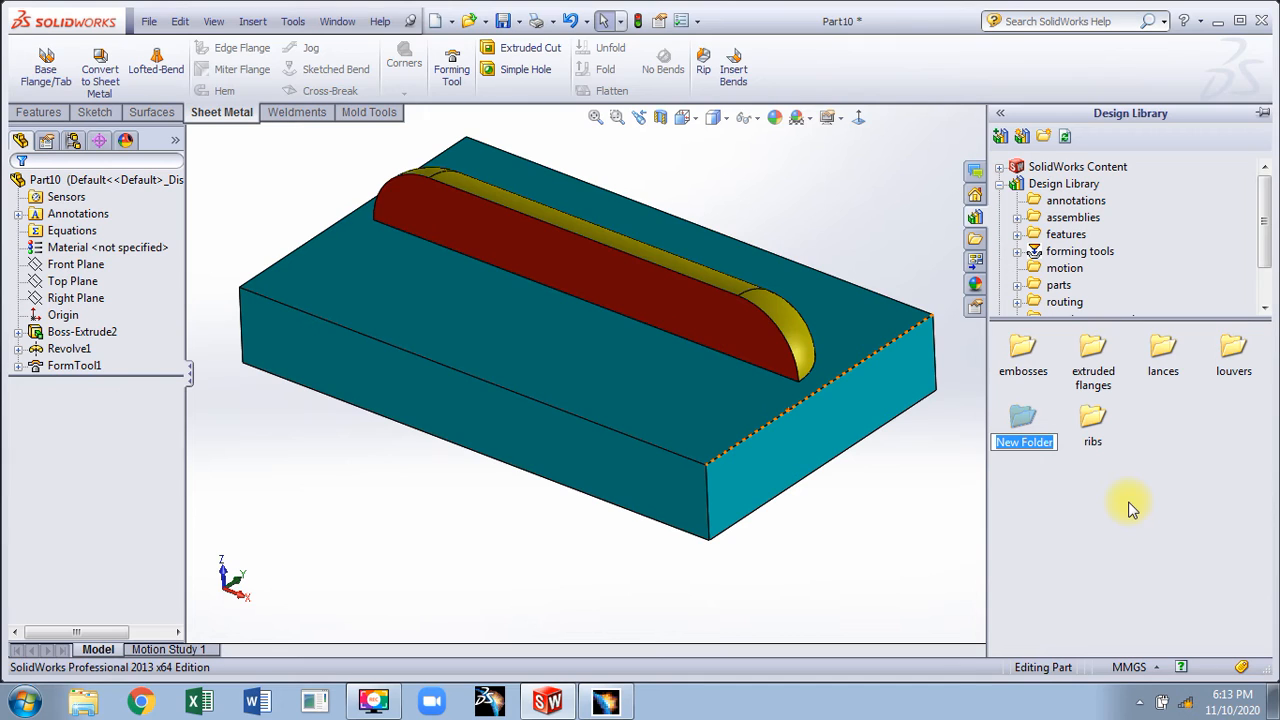
{"action": "left_click", "coordinate": [1130, 508]}
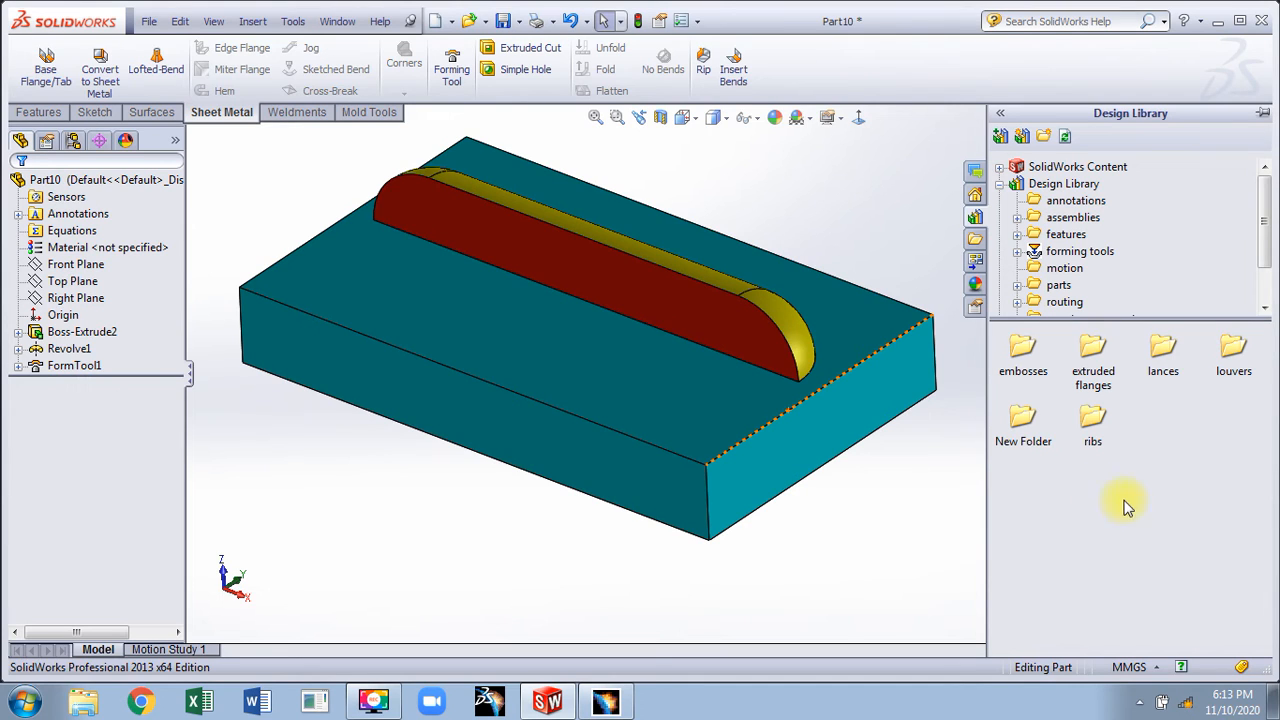
{"action": "double_click", "coordinate": [1025, 416]}
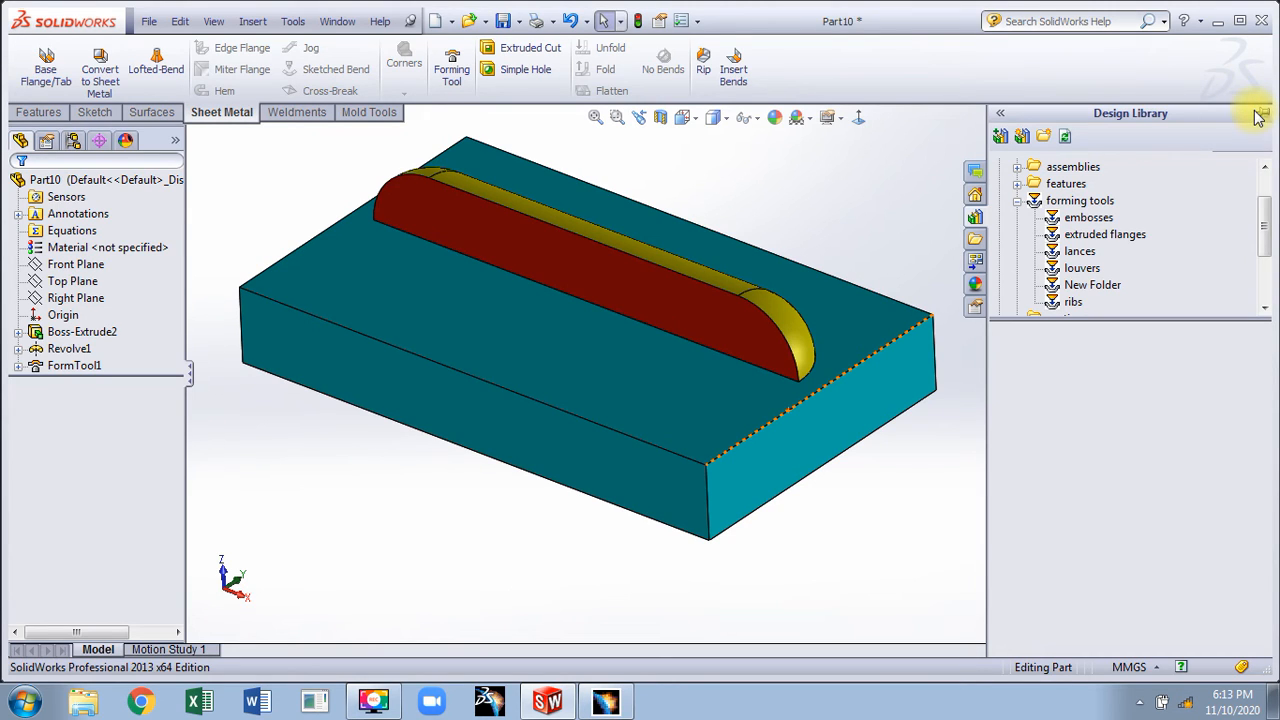
{"action": "left_click", "coordinate": [1260, 114]}
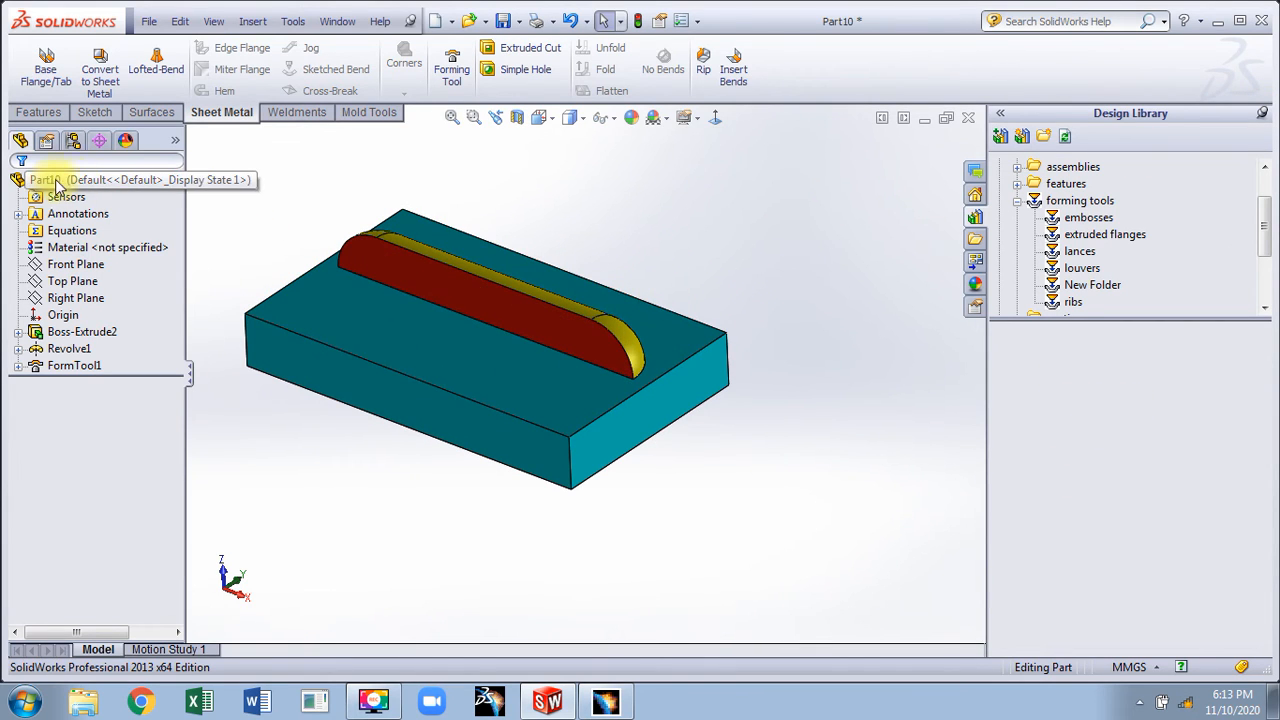
- Save the forming tool part as Part10 in the New Folder under the Design Library's forming tools
{"action": "left_click", "coordinate": [90, 186]}
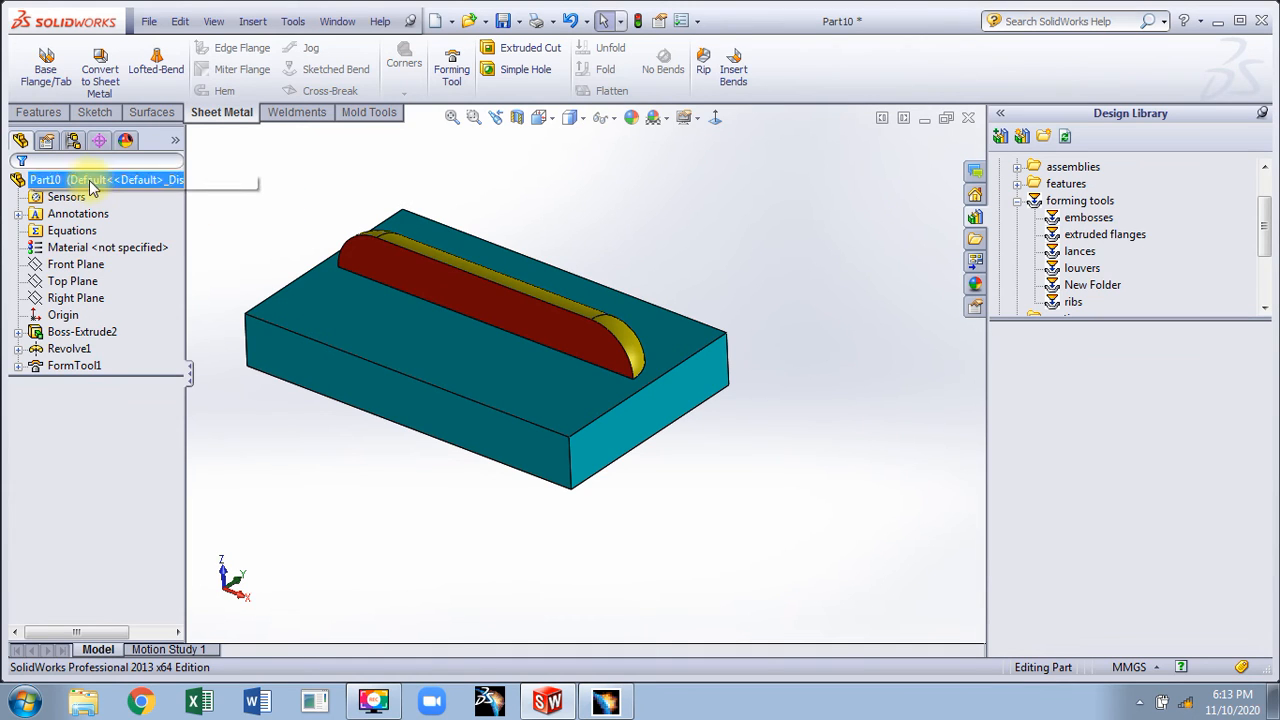
{"action": "left_click_drag", "start_coordinate": [66, 183], "coordinate": [1120, 428]}
{"action": "key", "text": "ctrl+s"}
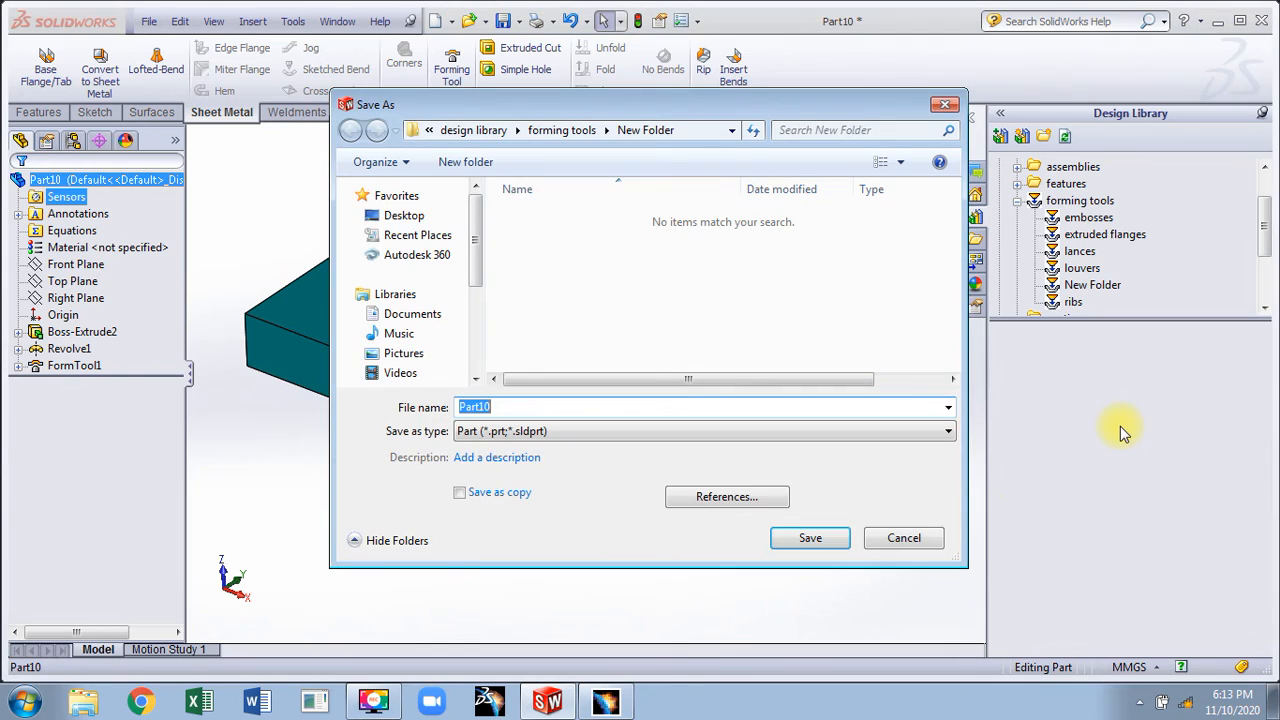
{"action": "left_click_drag", "start_coordinate": [509, 408], "coordinate": [437, 405]}
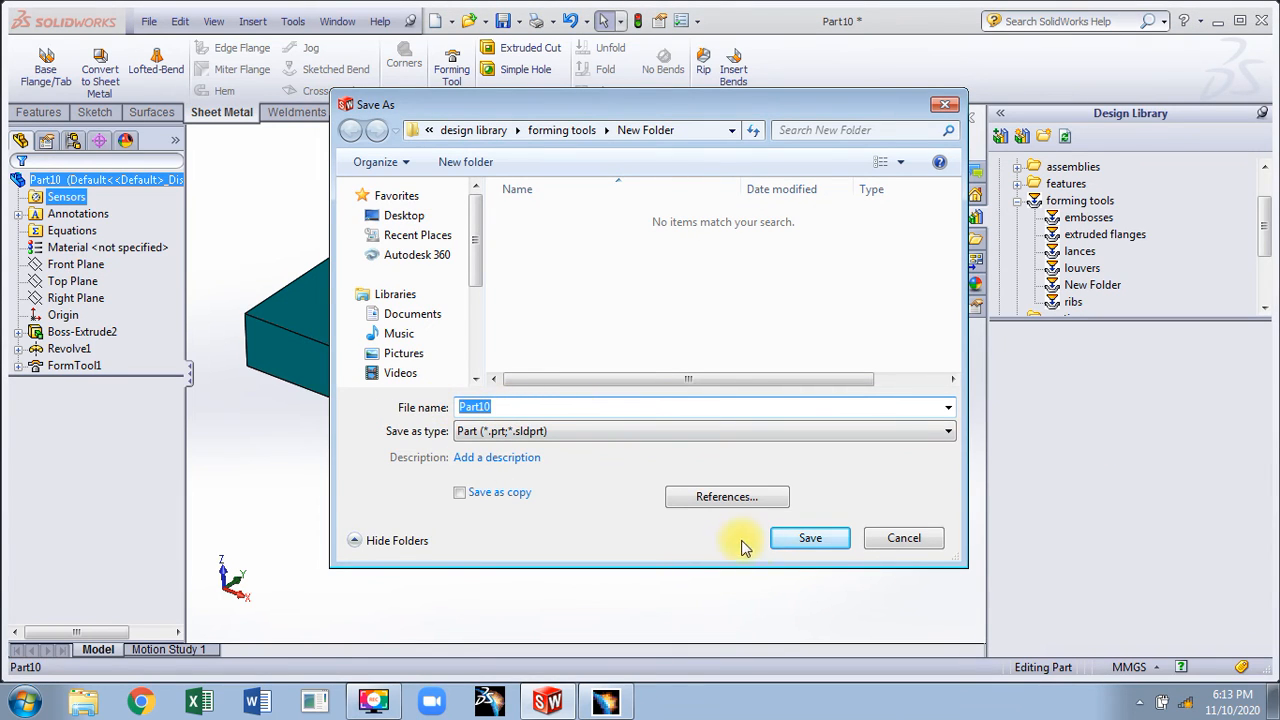
{"action": "left_click", "coordinate": [810, 538]}
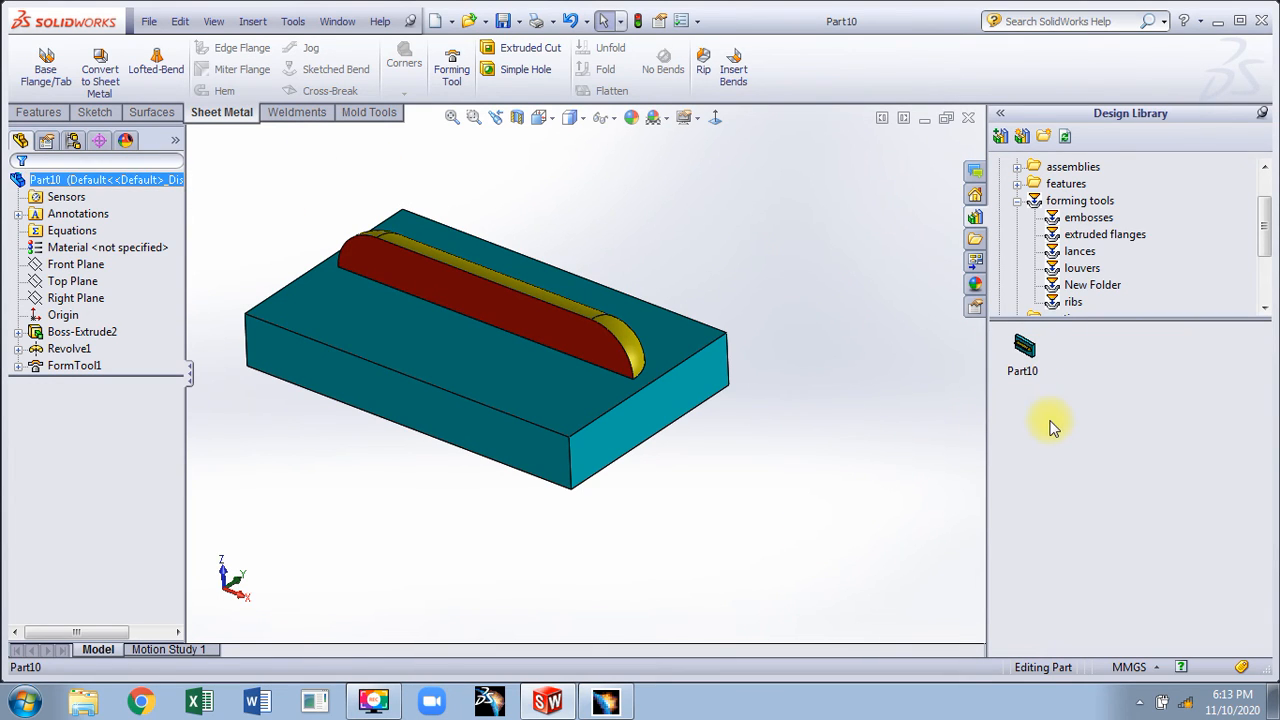
{"action": "left_click", "coordinate": [856, 313]}
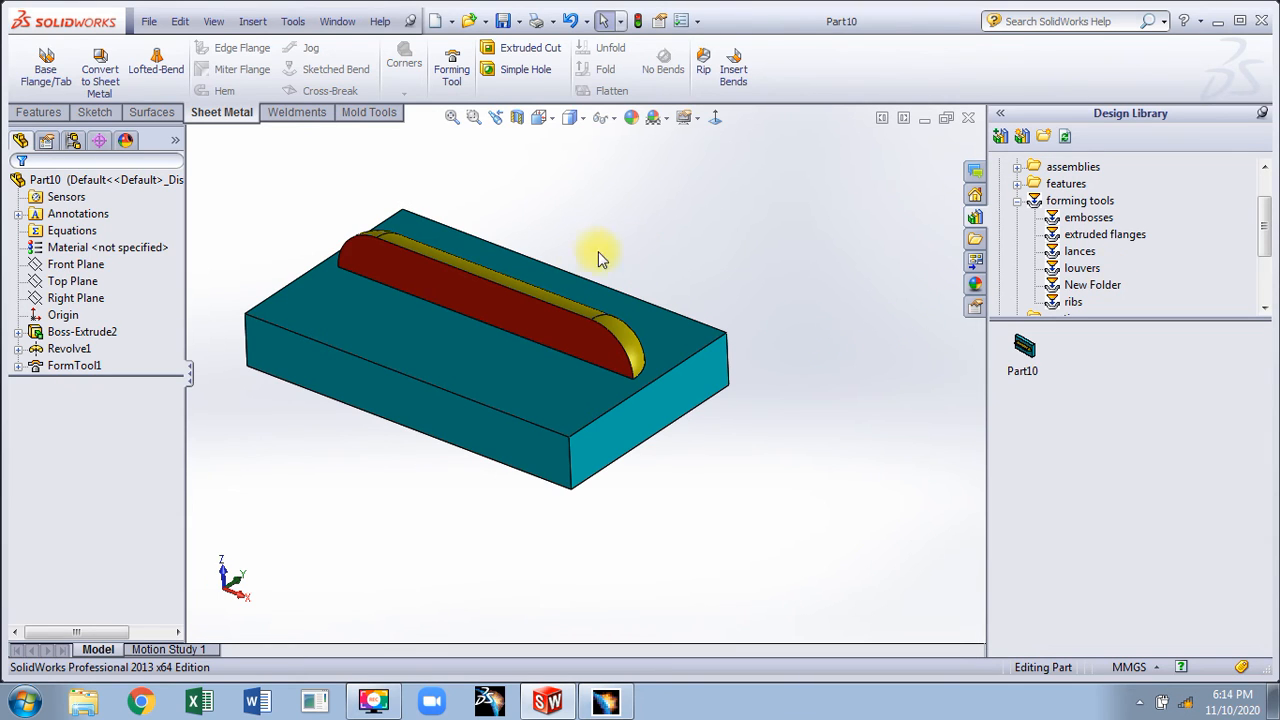
- Close the saved forming tool part and create a new part document
{"action": "scroll", "coordinate": [685, 277], "scroll_direction": "up", "scroll_amount": 1}
{"action": "middle_click_drag", "start_coordinate": [685, 277], "coordinate": [666, 254]}
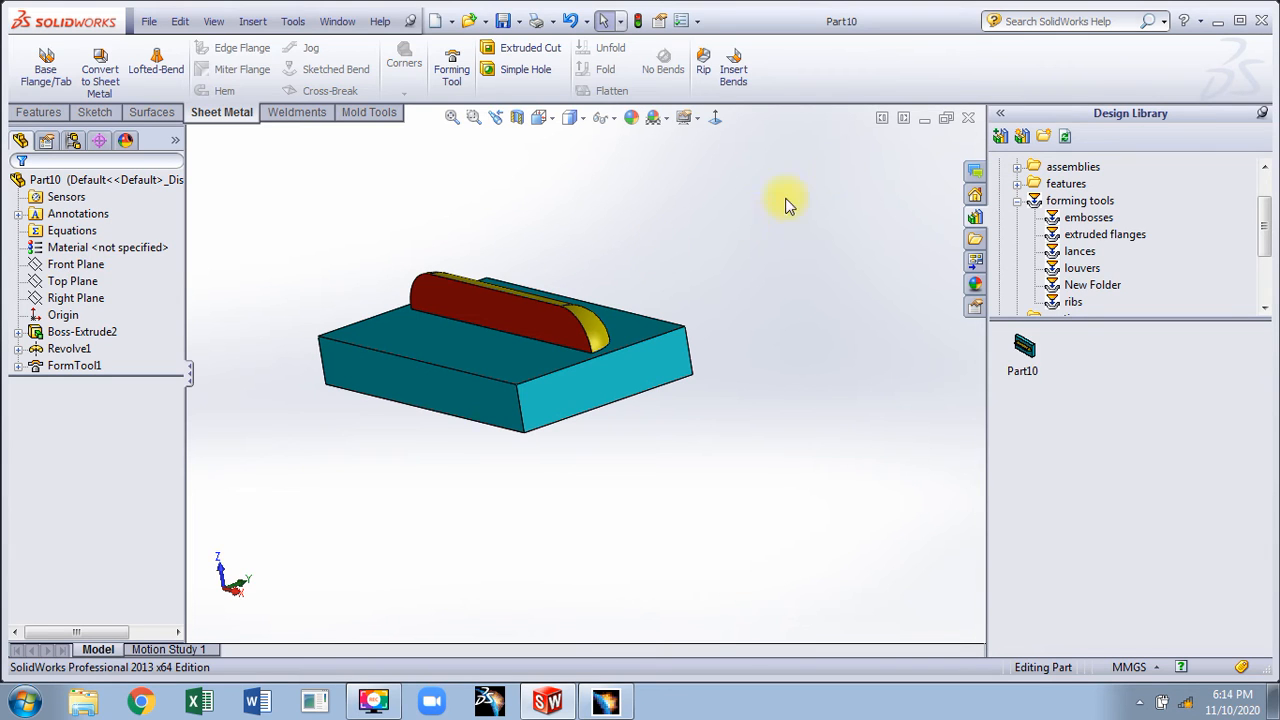
{"action": "left_click", "coordinate": [965, 120]}
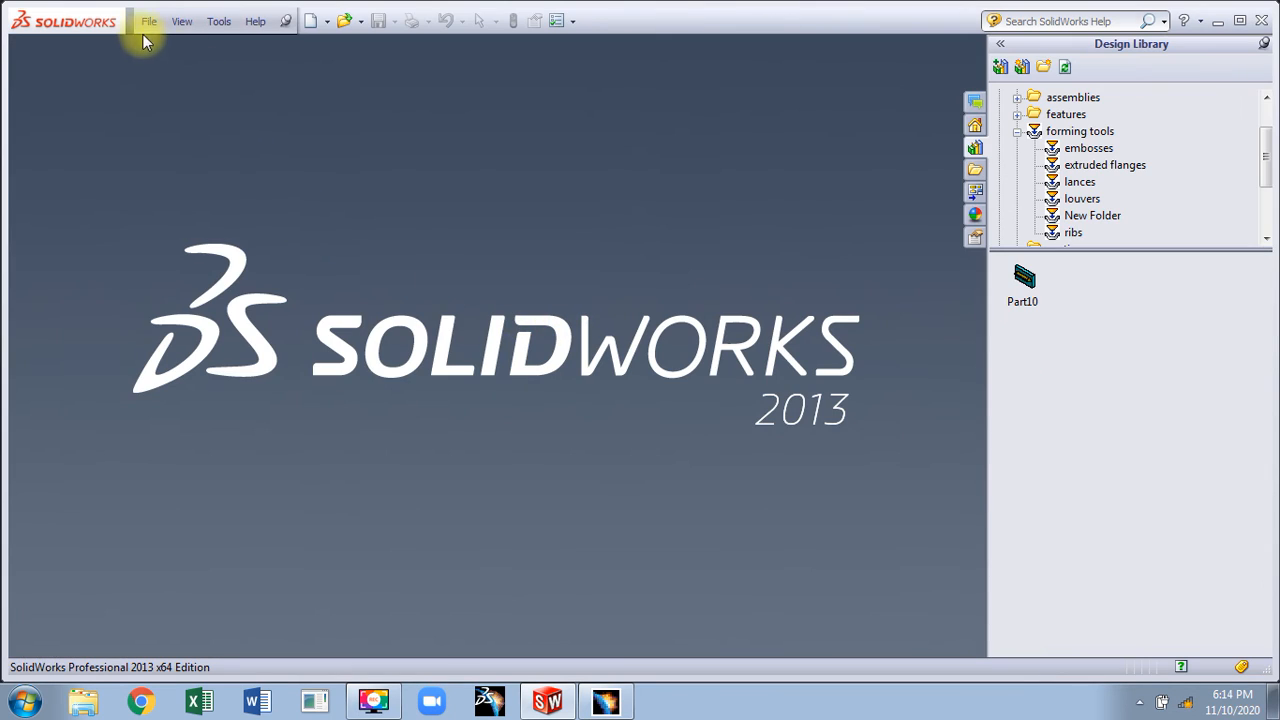
{"action": "left_click", "coordinate": [146, 24]}
{"action": "left_click", "coordinate": [175, 46]}
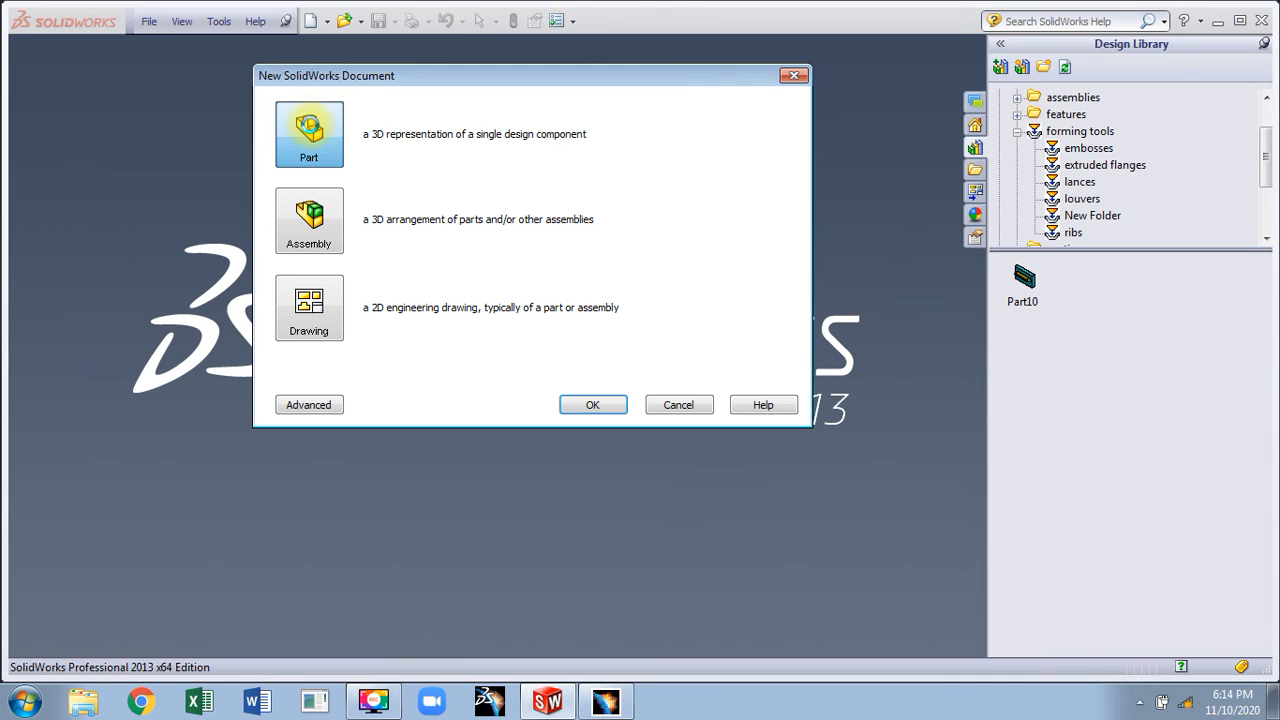
{"action": "double_click", "coordinate": [310, 125]}
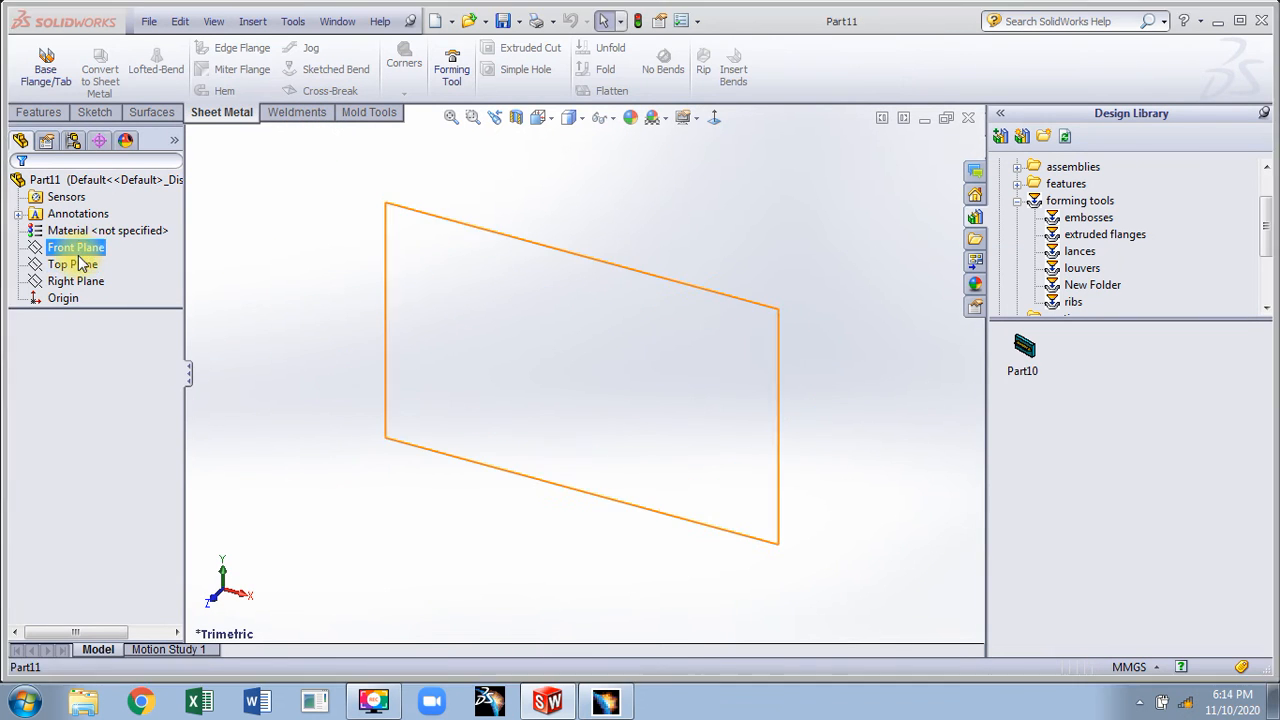
- Sketch a center rectangle from the origin on the Front Plane and exit the sketch
{"action": "left_click", "coordinate": [78, 250]}
{"action": "left_click", "coordinate": [87, 229]}
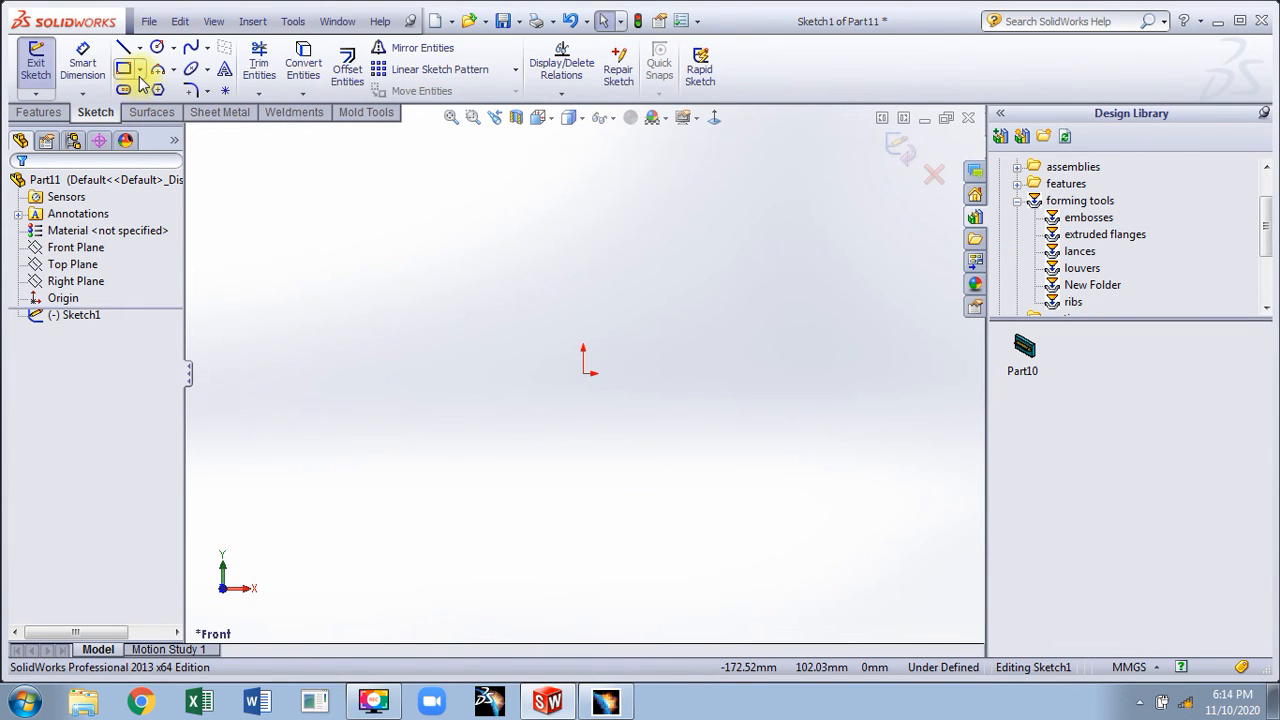
{"action": "left_click", "coordinate": [140, 69]}
{"action": "left_click", "coordinate": [150, 106]}
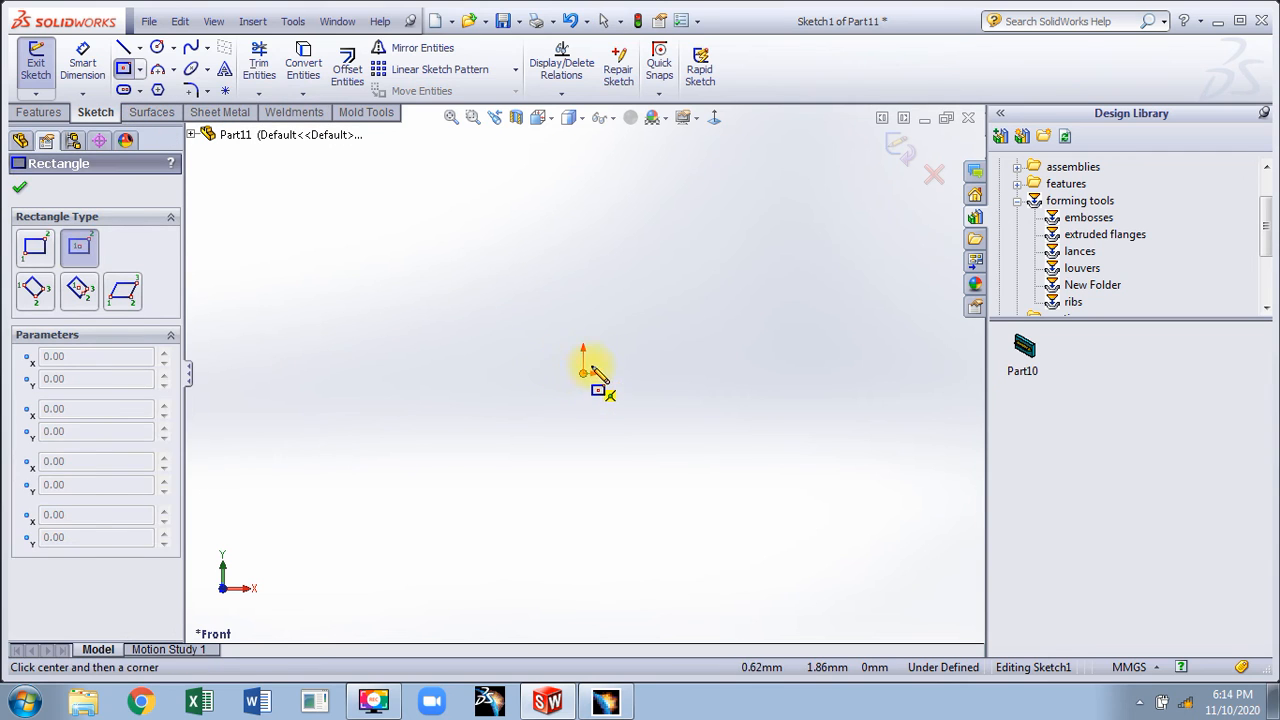
{"action": "left_click", "coordinate": [585, 372]}
{"action": "left_click", "coordinate": [897, 177]}
{"action": "left_click", "coordinate": [903, 145]}
- Create a Base Flange from the rectangle sketch with the default sheet metal settings
{"action": "scroll", "coordinate": [358, 423], "scroll_direction": "up", "scroll_amount": 2}
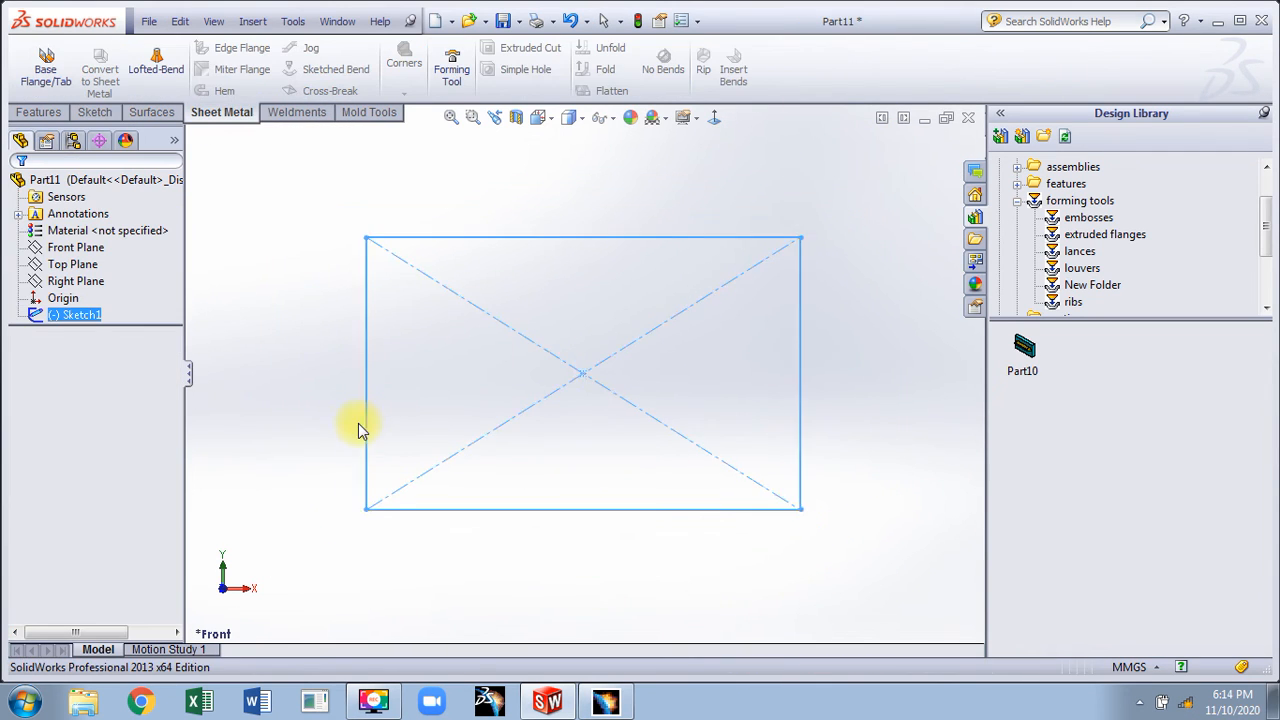
{"action": "middle_click_drag", "start_coordinate": [358, 423], "coordinate": [366, 266]}
{"action": "left_click", "coordinate": [46, 70]}
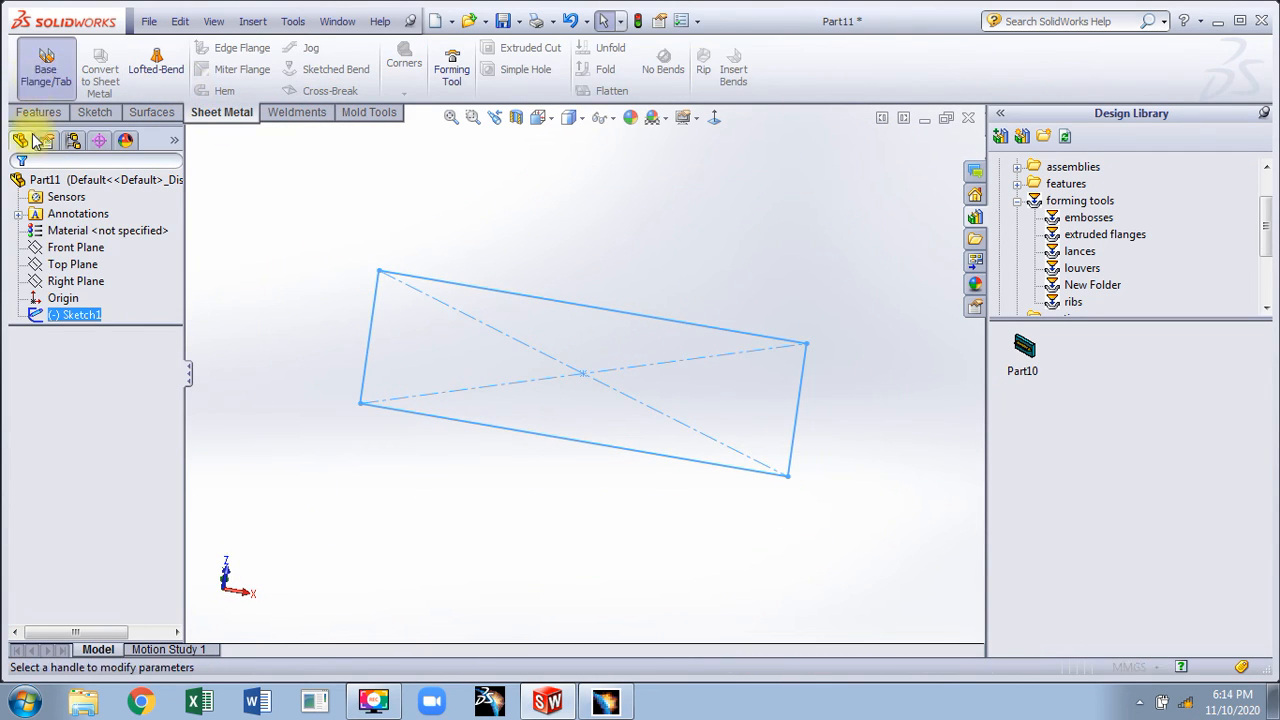
{"action": "left_click", "coordinate": [20, 183]}
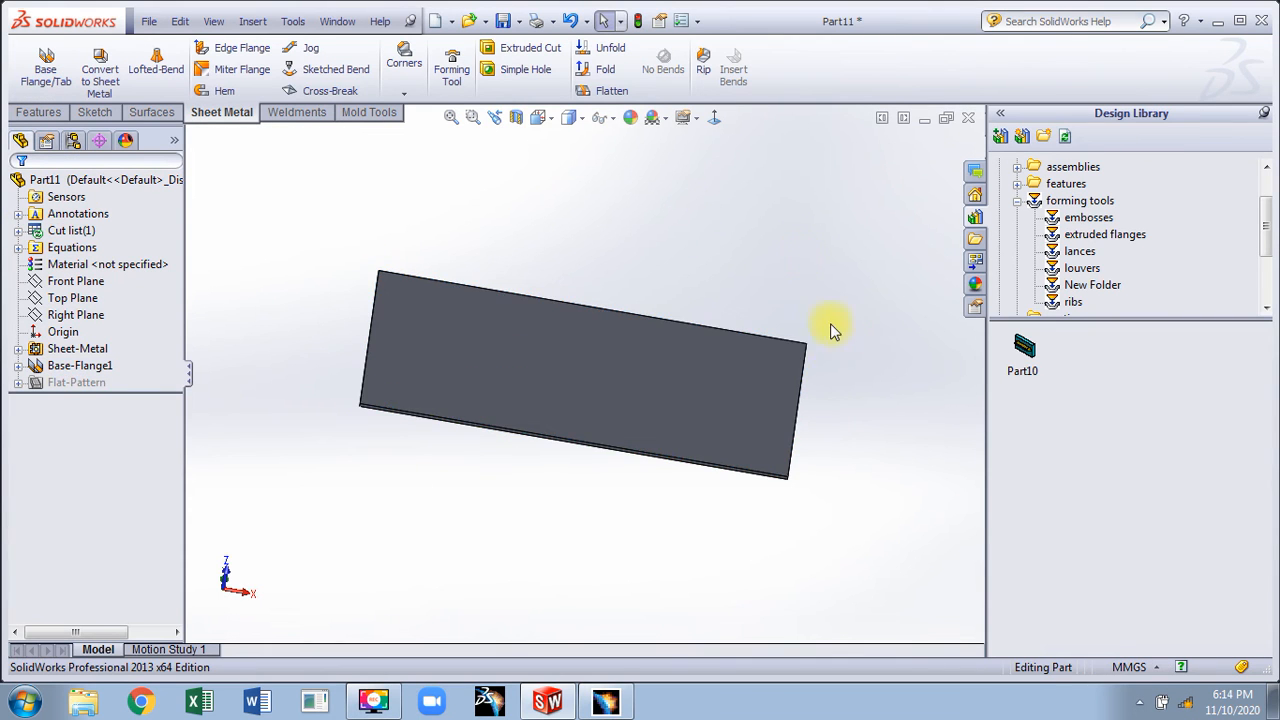
- Insert the Part10 forming tool from the Design Library onto the large face of the sheet
{"action": "middle_click_drag", "start_coordinate": [830, 323], "coordinate": [889, 393]}
{"action": "left_click_drag", "start_coordinate": [1022, 348], "coordinate": [695, 348]}
{"action": "middle_click_drag", "start_coordinate": [694, 357], "coordinate": [738, 480]}
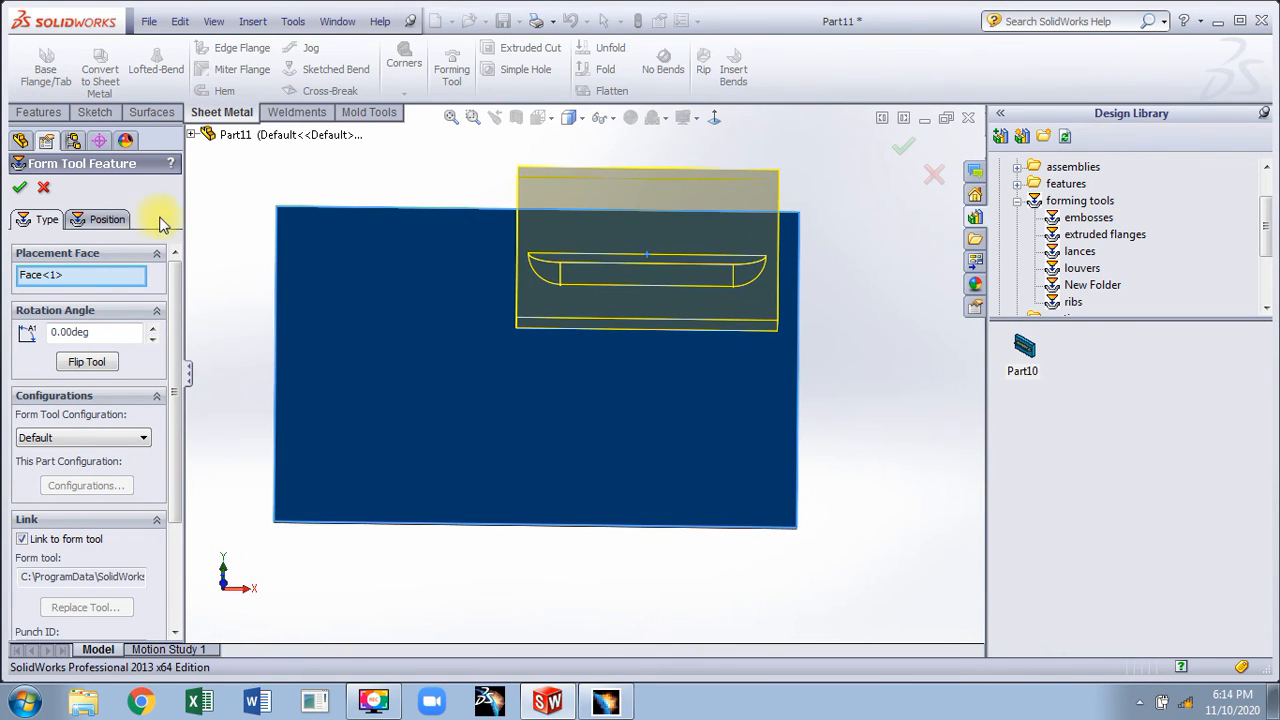
- Dimension the forming tool's locating point 10 mm from the sheet's upper edge in the position sketch
{"action": "left_click", "coordinate": [108, 220]}
{"action": "left_click", "coordinate": [713, 117]}
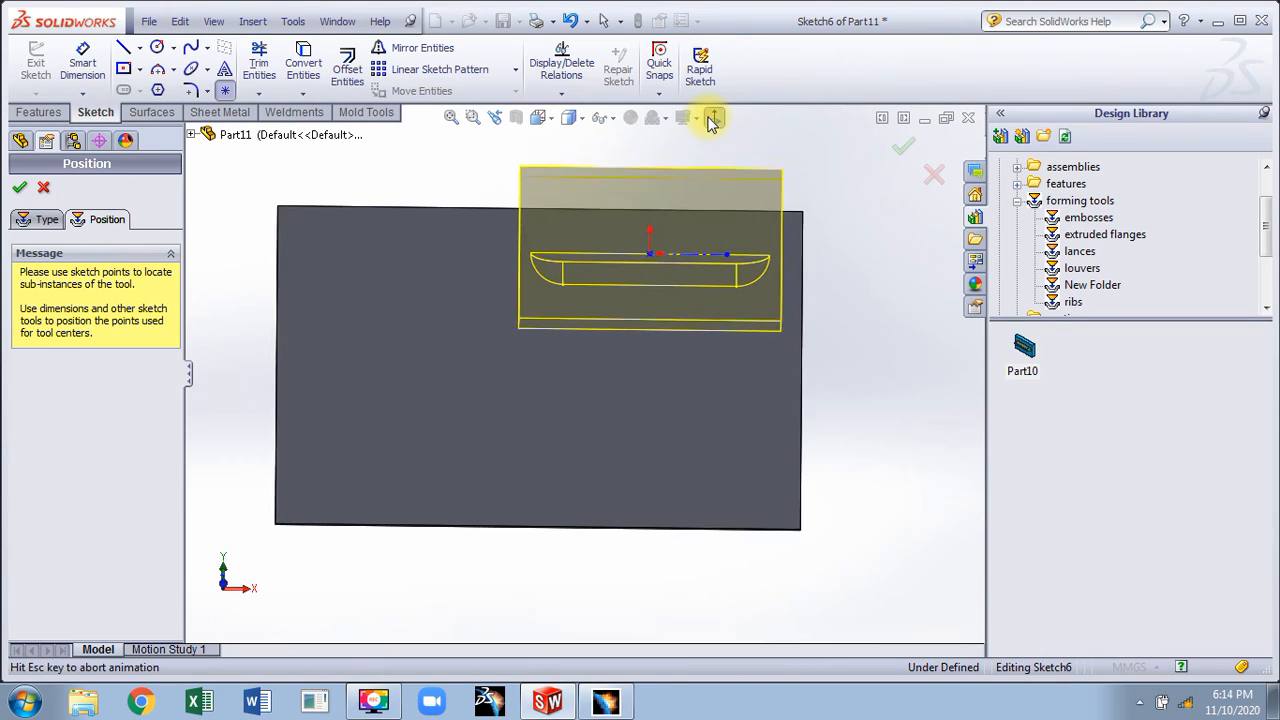
{"action": "left_click", "coordinate": [82, 62]}
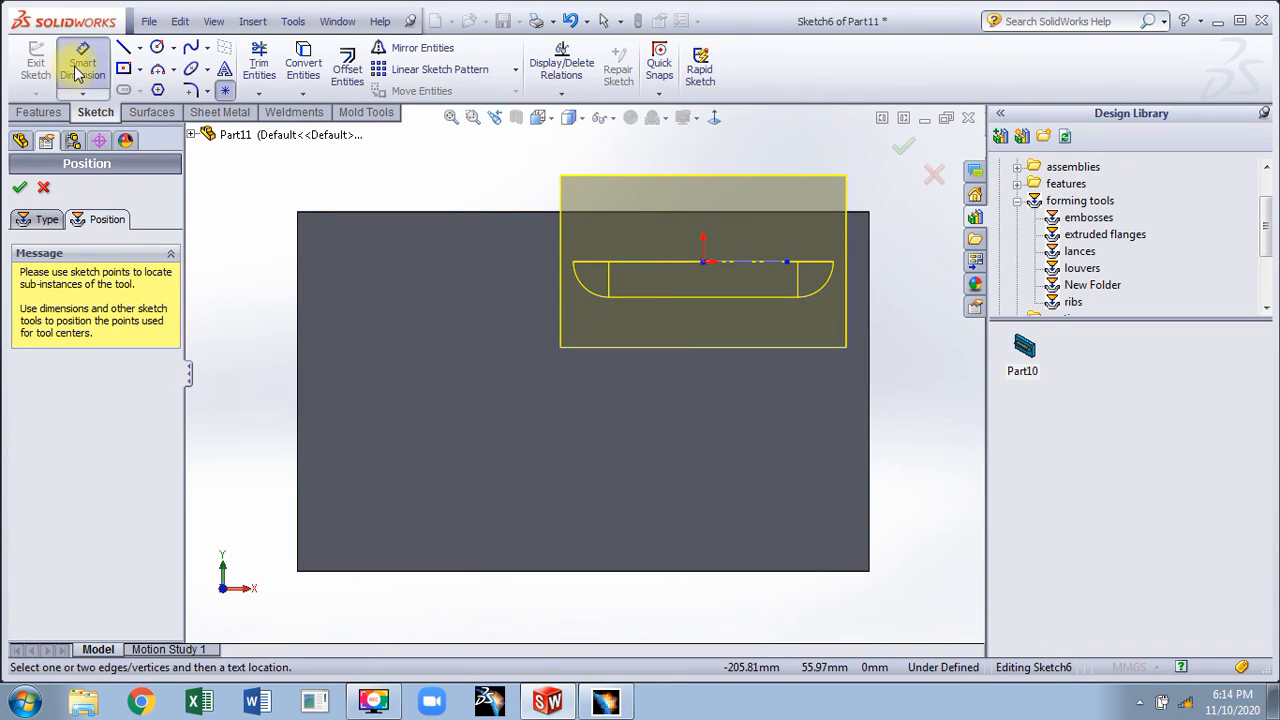
{"action": "left_click", "coordinate": [677, 213]}
{"action": "left_click", "coordinate": [703, 262]}
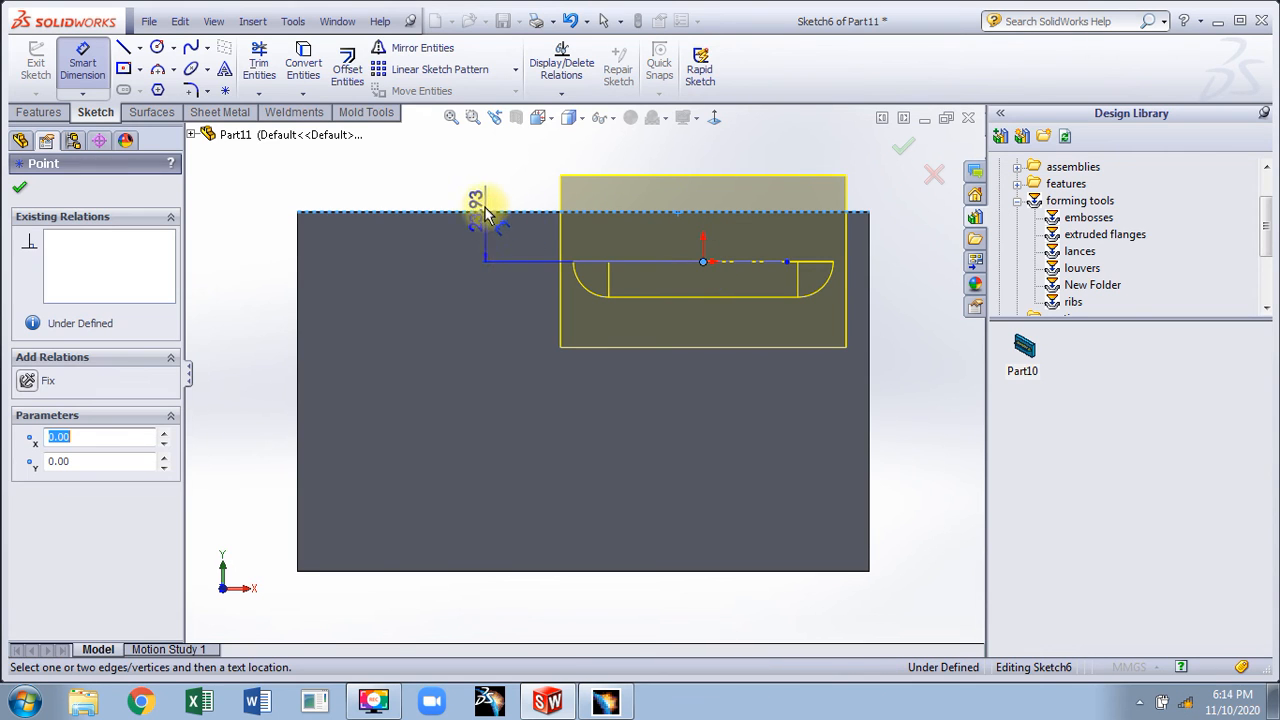
{"action": "left_click", "coordinate": [482, 168]}
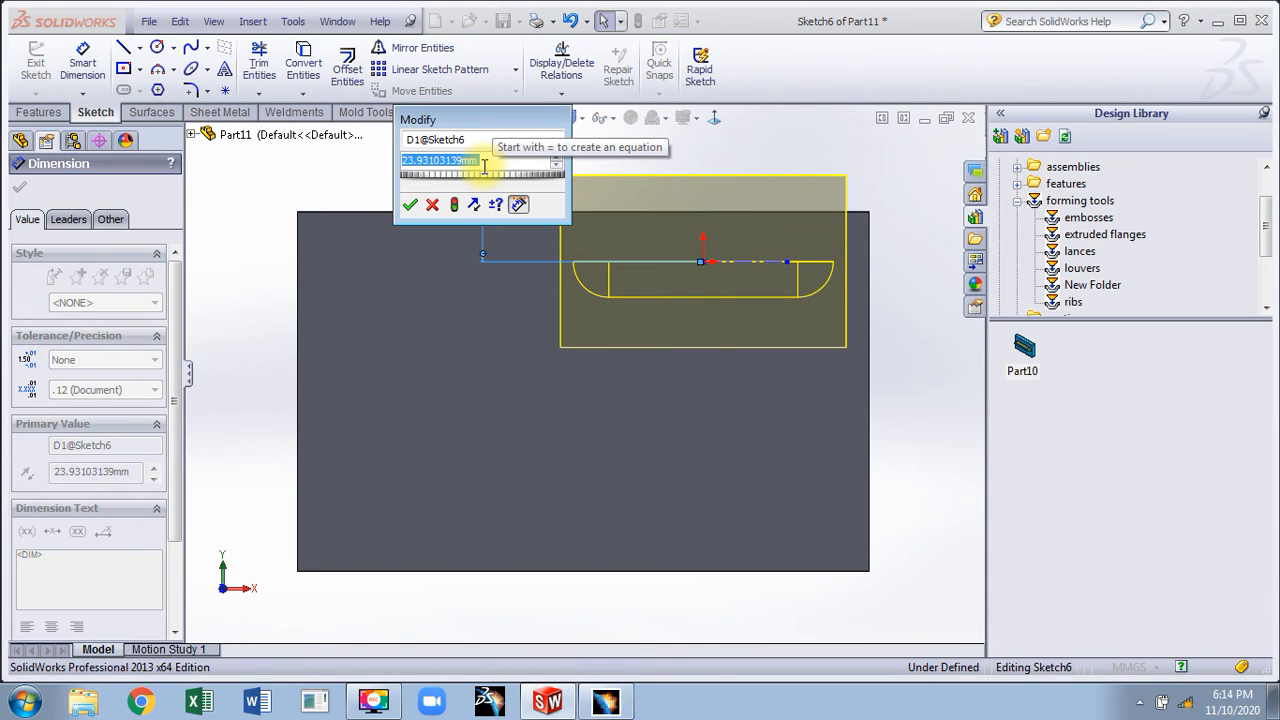
{"action": "type", "text": "1"}
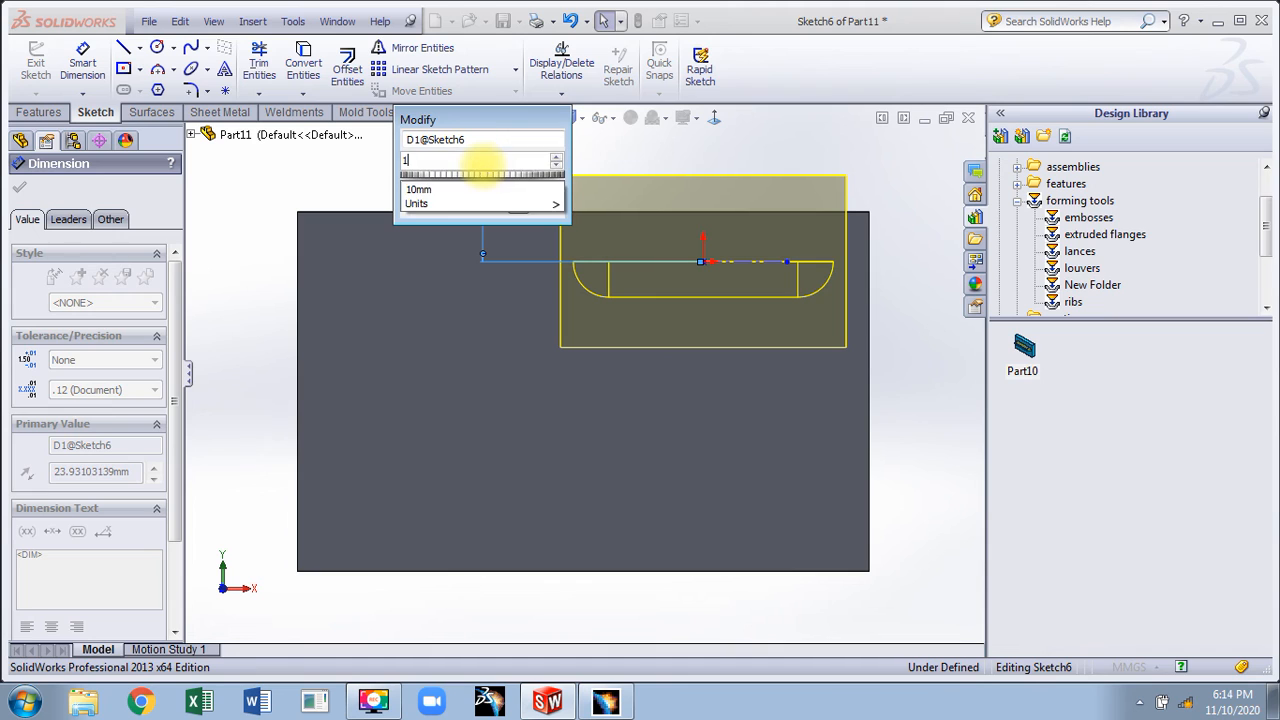
{"action": "type", "text": "0"}
{"action": "key", "text": "Return"}
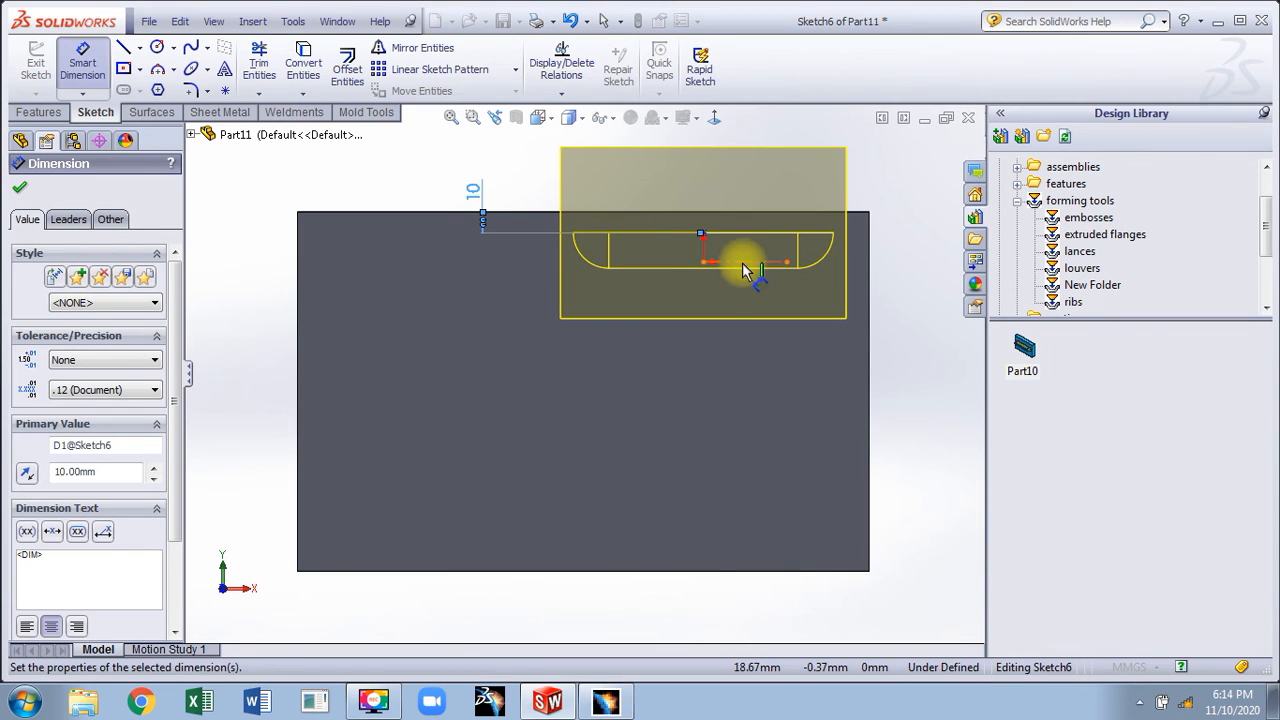
- Dimension the left end of the tool's orientation centerline 70 mm from the sheet's right edge
{"action": "left_click", "coordinate": [702, 262]}
{"action": "left_click", "coordinate": [868, 256]}
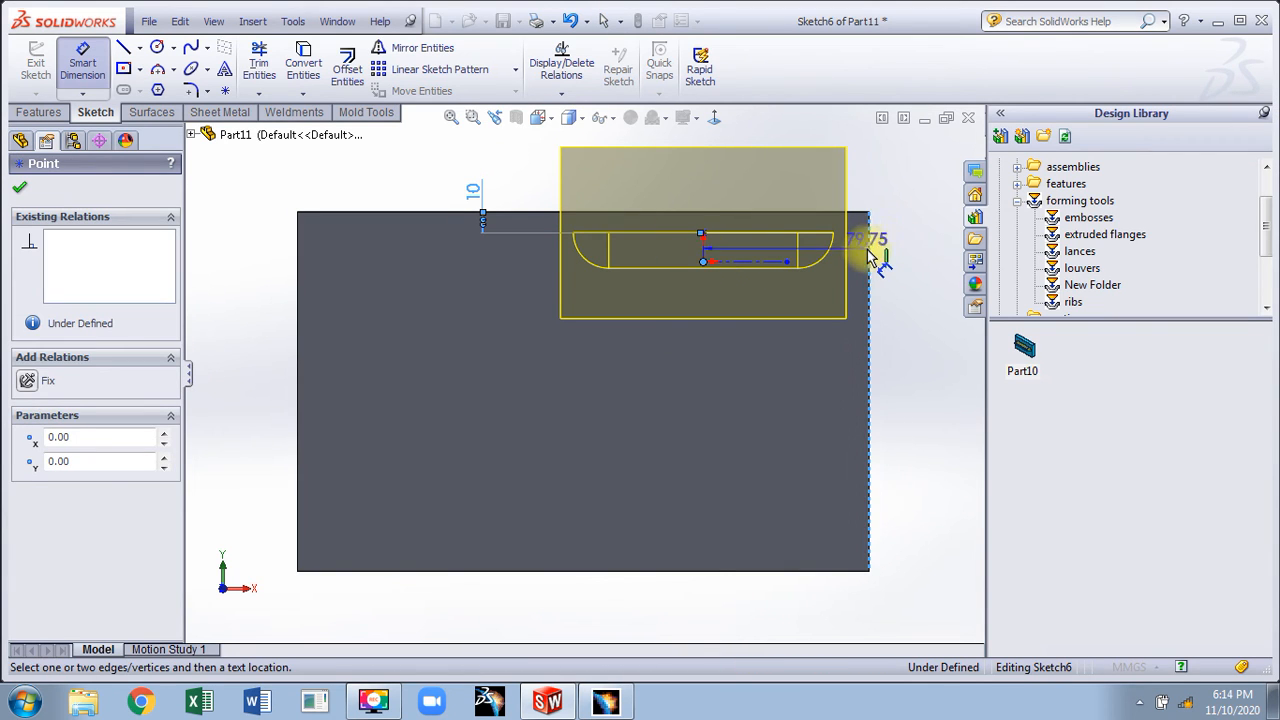
{"action": "left_click", "coordinate": [903, 193]}
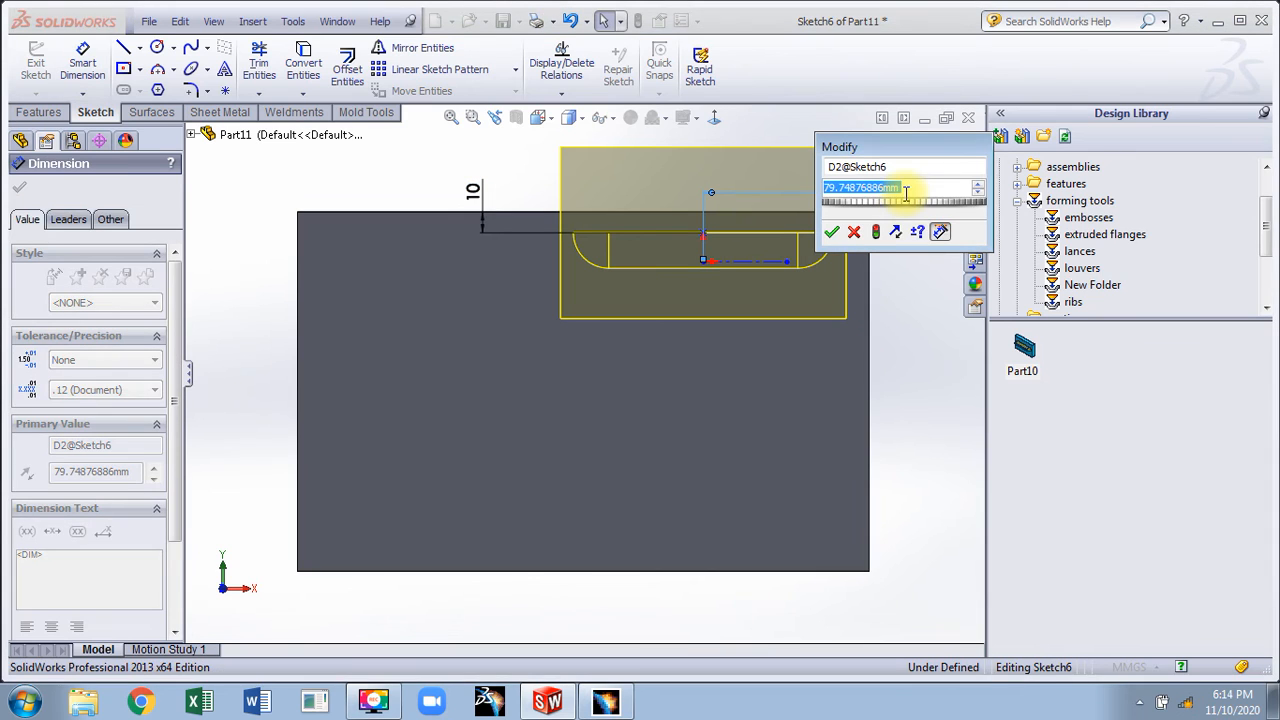
{"action": "type", "text": "70"}
{"action": "key", "text": "Return"}
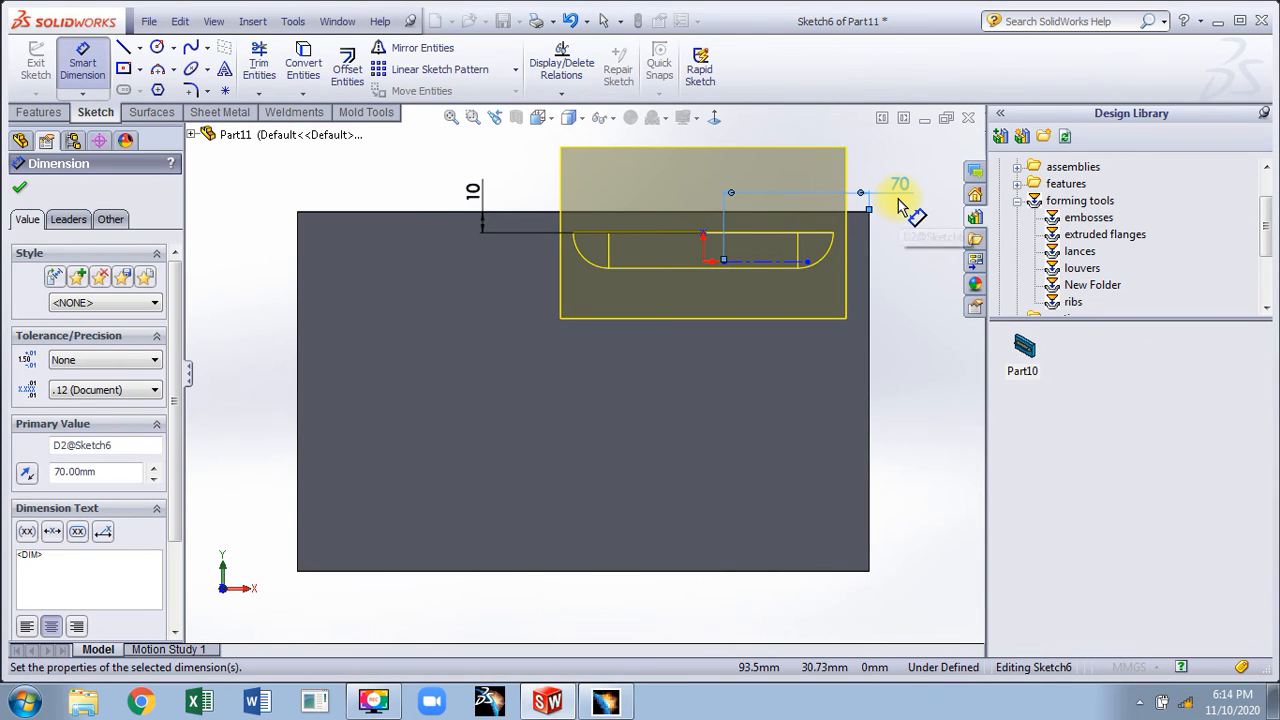
{"action": "scroll", "coordinate": [903, 295], "scroll_direction": "up", "scroll_amount": 2}
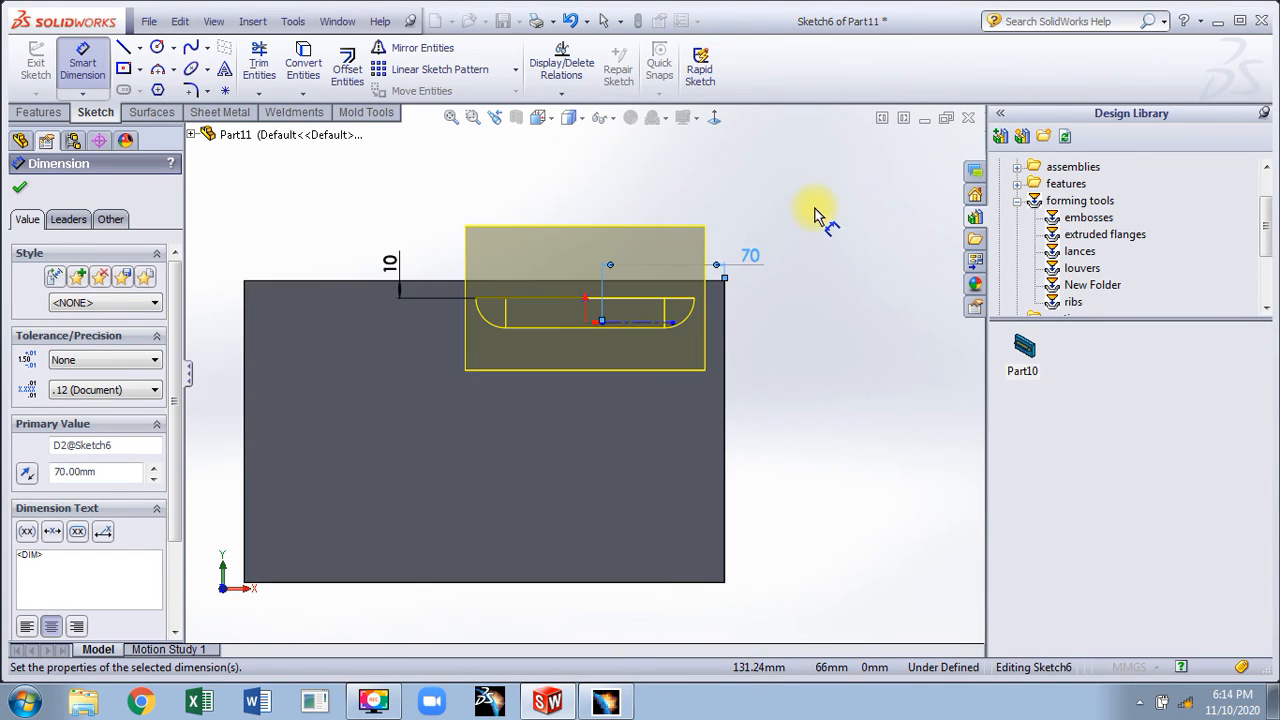
- Delete the 70 mm dimension attached to the end of the centerline
{"action": "right_click", "coordinate": [820, 211]}
{"action": "left_click", "coordinate": [843, 214]}
{"action": "key", "text": "Escape"}
{"action": "scroll", "coordinate": [608, 331], "scroll_direction": "down", "scroll_amount": 4}
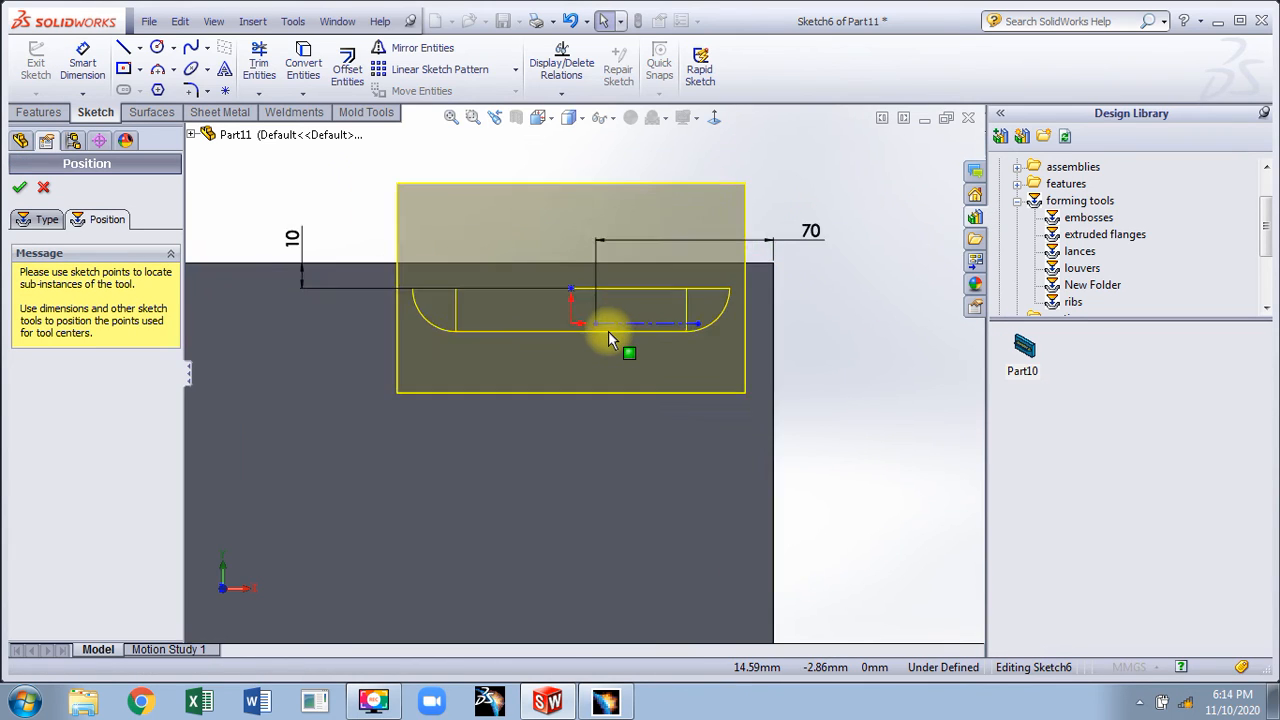
{"action": "left_click", "coordinate": [896, 204]}
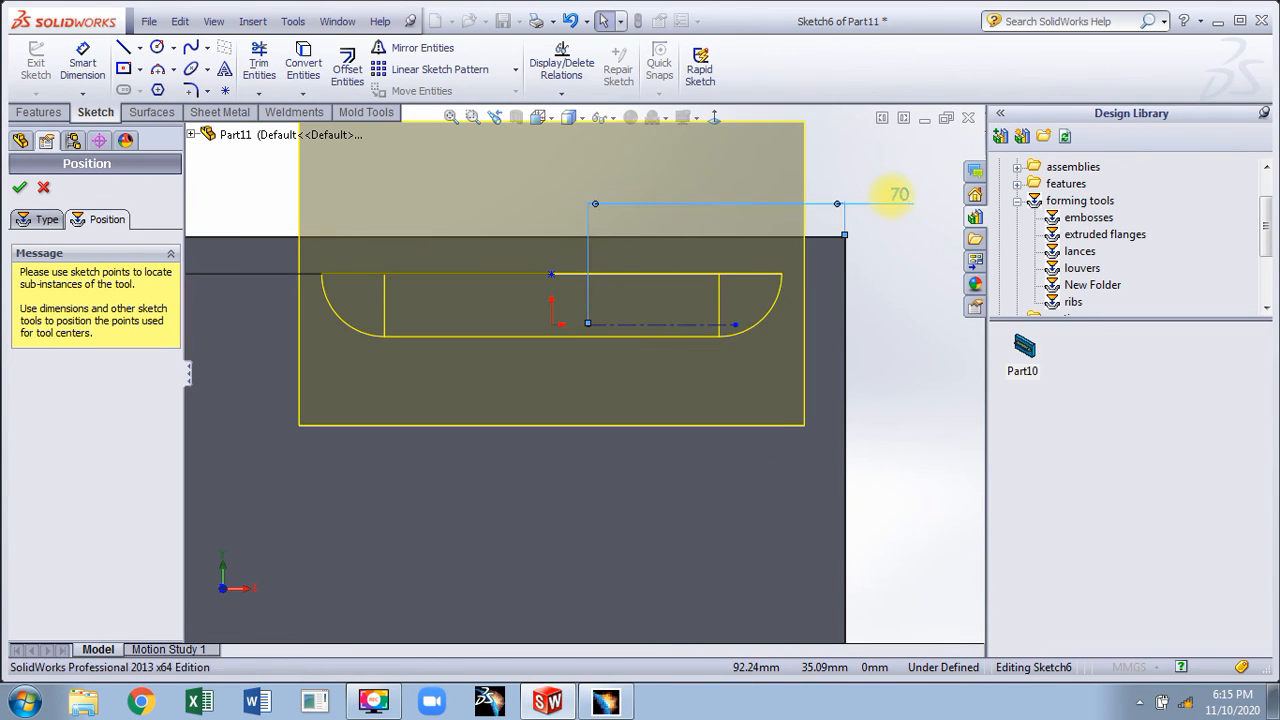
{"action": "key", "text": "Delete"}
- Dimension the forming tool's locating point 70 mm from the sheet's right edge
{"action": "left_click", "coordinate": [83, 62]}
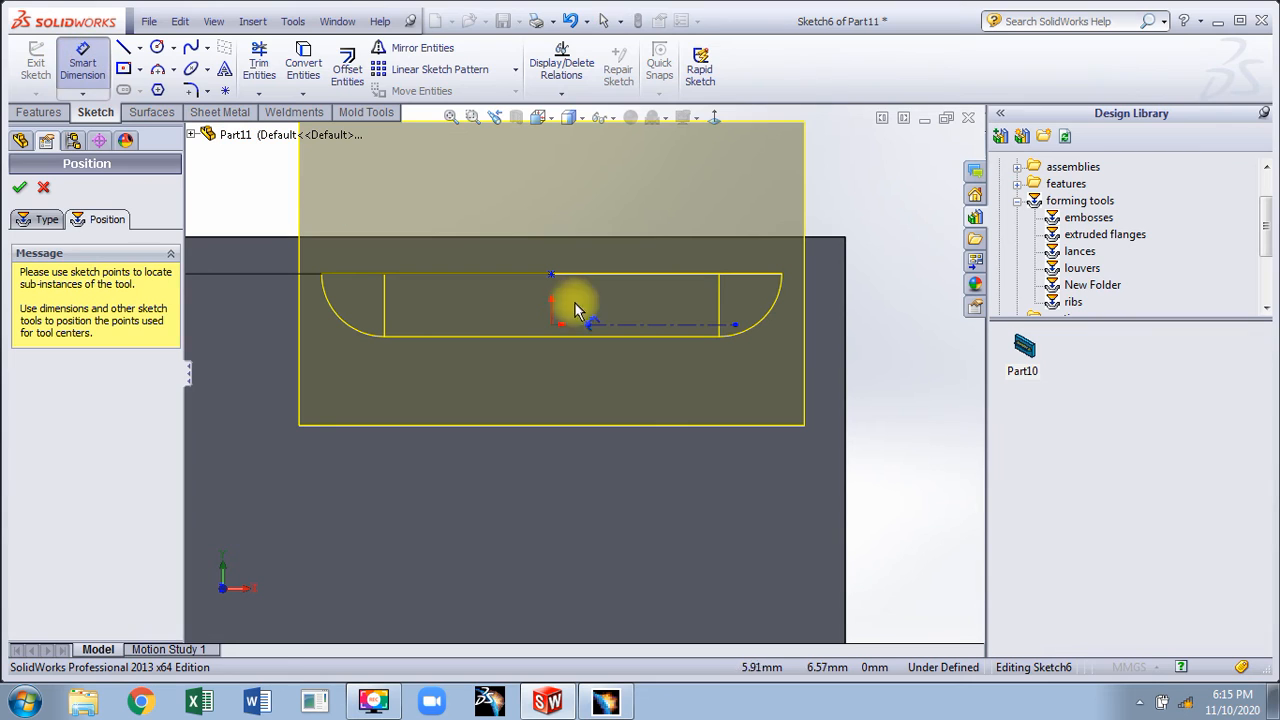
{"action": "left_click", "coordinate": [551, 273]}
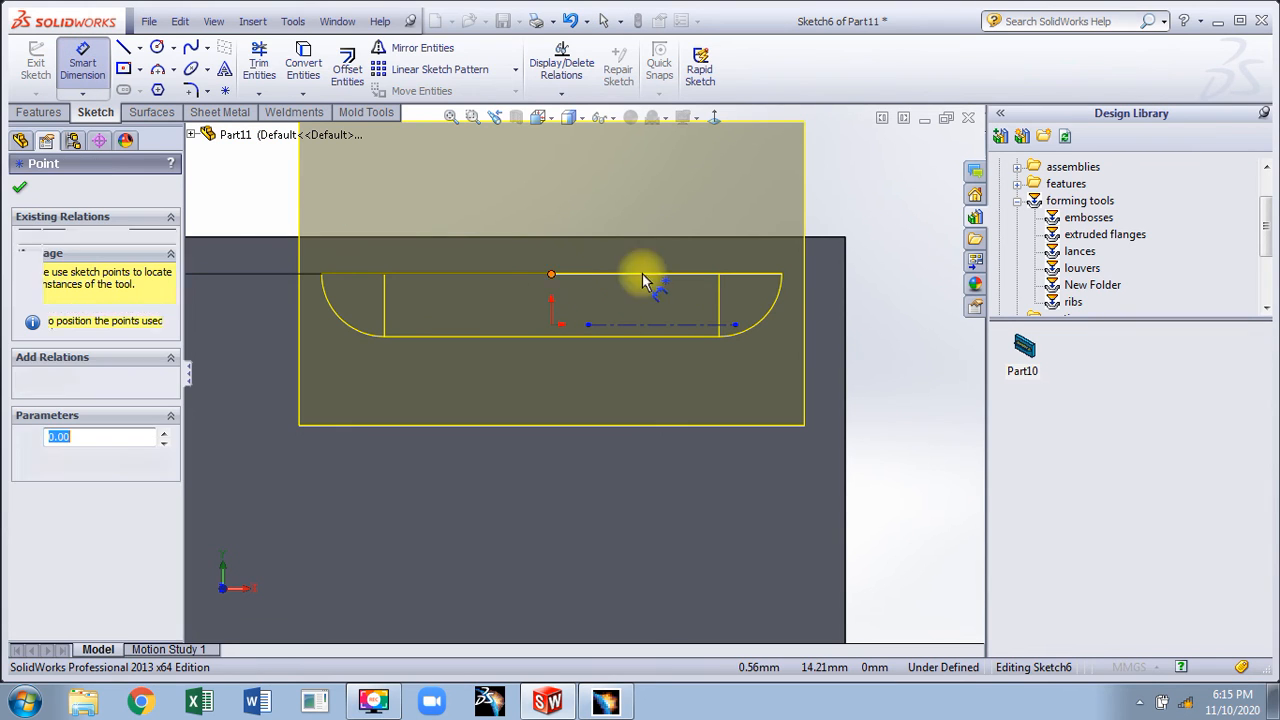
{"action": "left_click", "coordinate": [849, 287]}
{"action": "left_click", "coordinate": [887, 207]}
{"action": "type", "text": "70"}
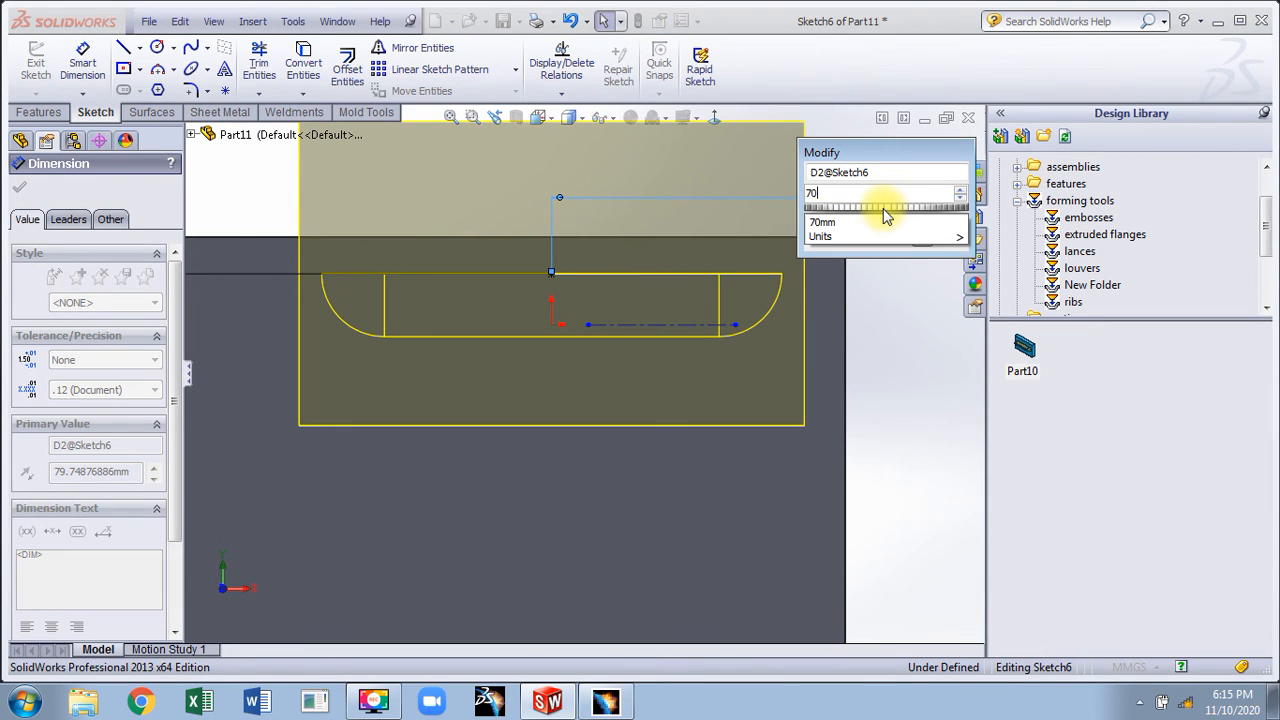
{"action": "key", "text": "Return"}
{"action": "scroll", "coordinate": [790, 292], "scroll_direction": "up", "scroll_amount": 5}
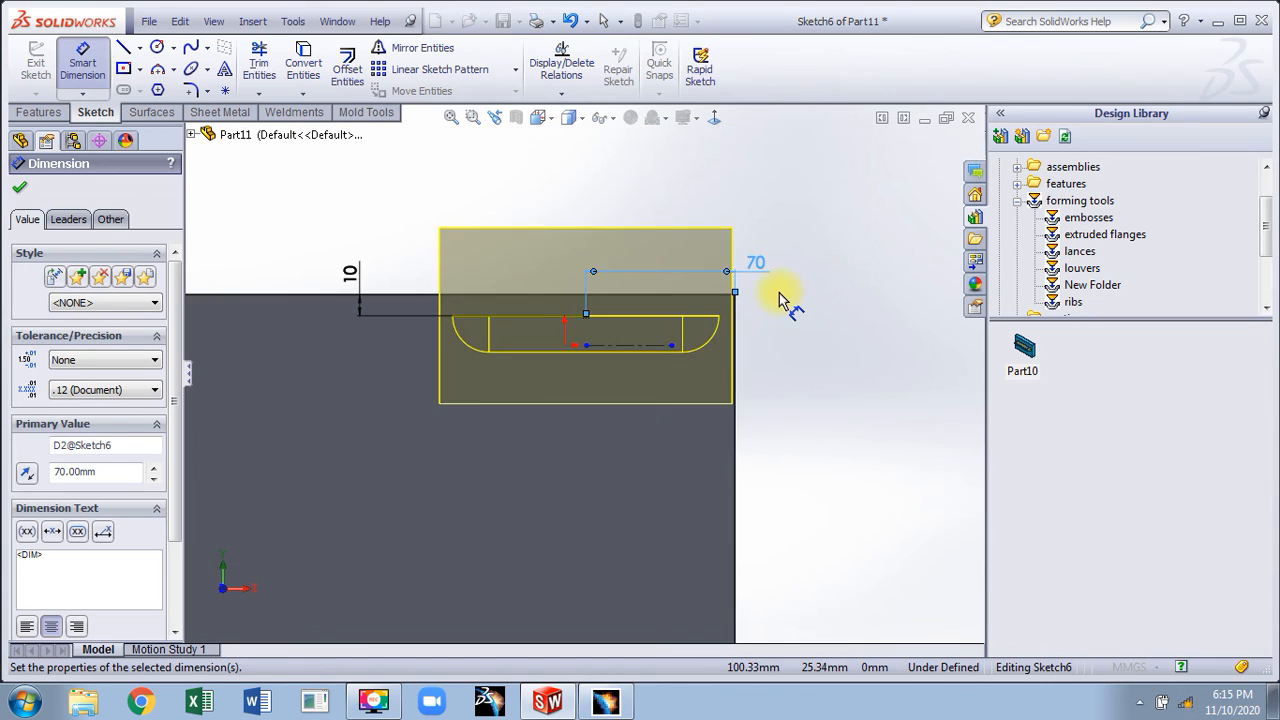
- Check the tool's direction through the sheet and accept the Form Tool Feature with a 0° rotation angle
{"action": "mouse_move", "coordinate": [520, 300]}
{"action": "middle_mouse_down"}
{"action": "mouse_move", "coordinate": [569, 329]}
{"action": "mouse_move", "coordinate": [514, 286]}
{"action": "mouse_move", "coordinate": [500, 294]}
{"action": "middle_mouse_up"}
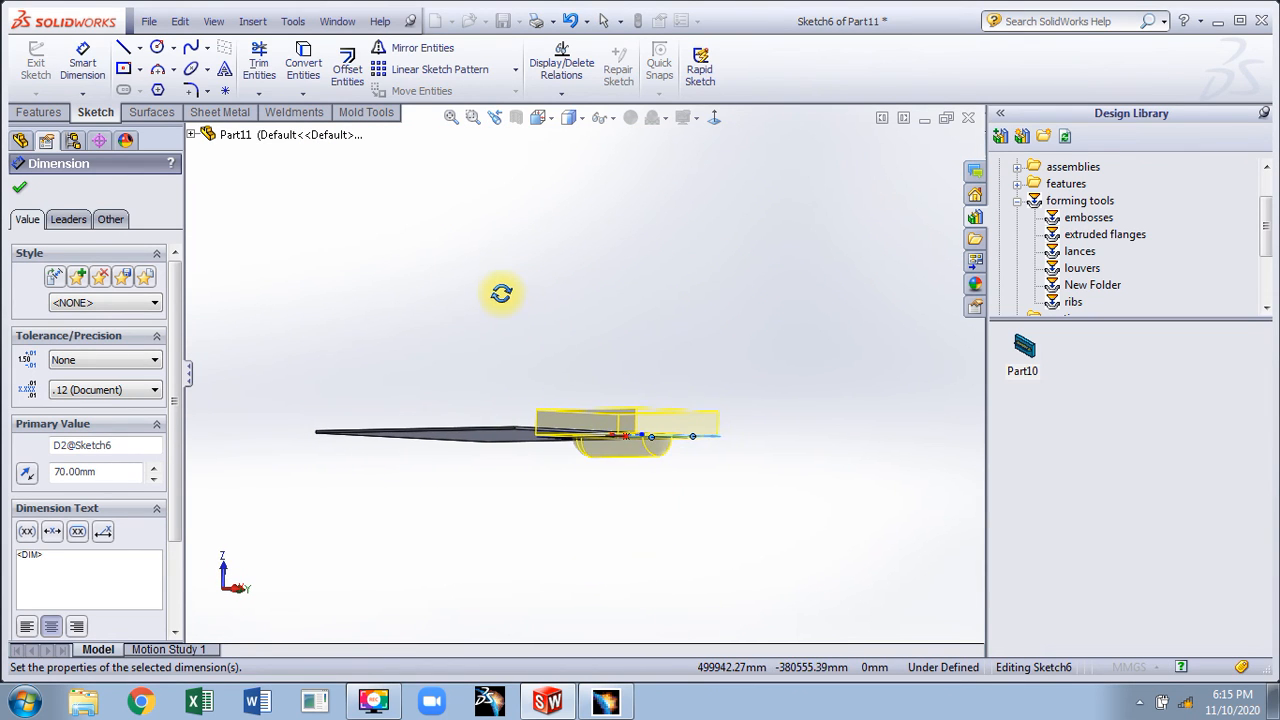
{"action": "left_click", "coordinate": [22, 188]}
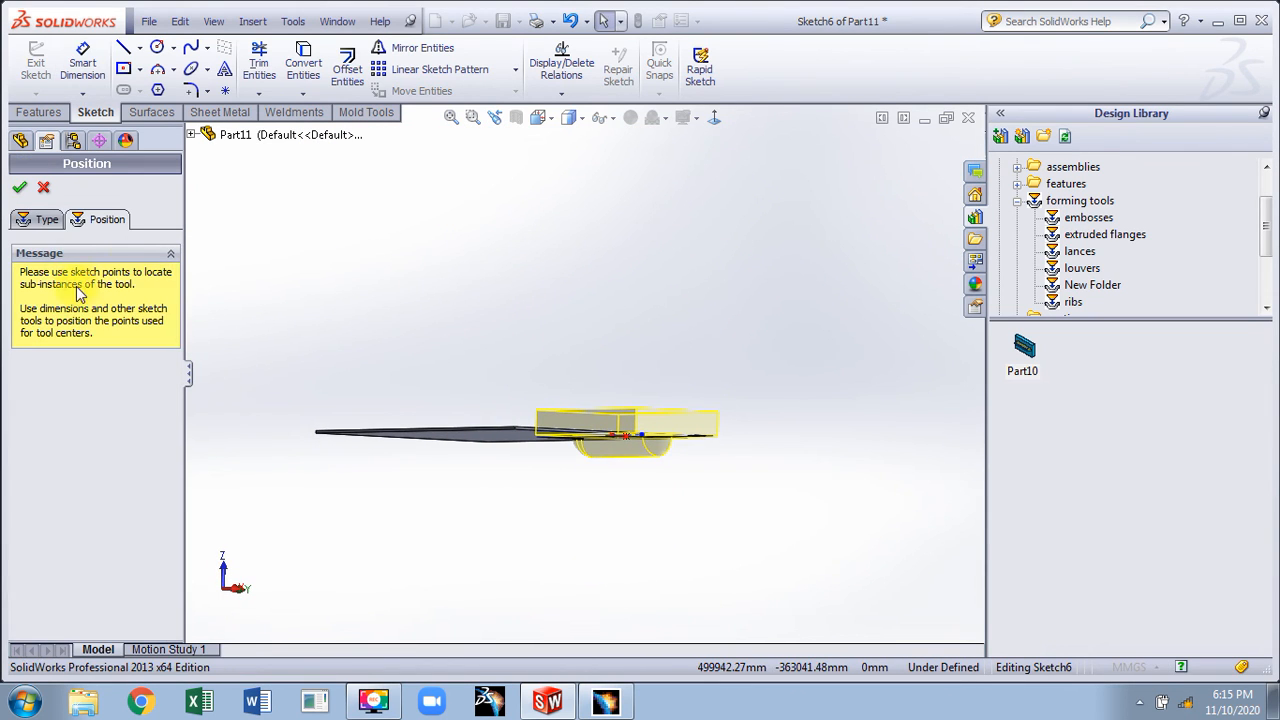
{"action": "left_click", "coordinate": [36, 222]}
{"action": "left_click", "coordinate": [71, 364]}
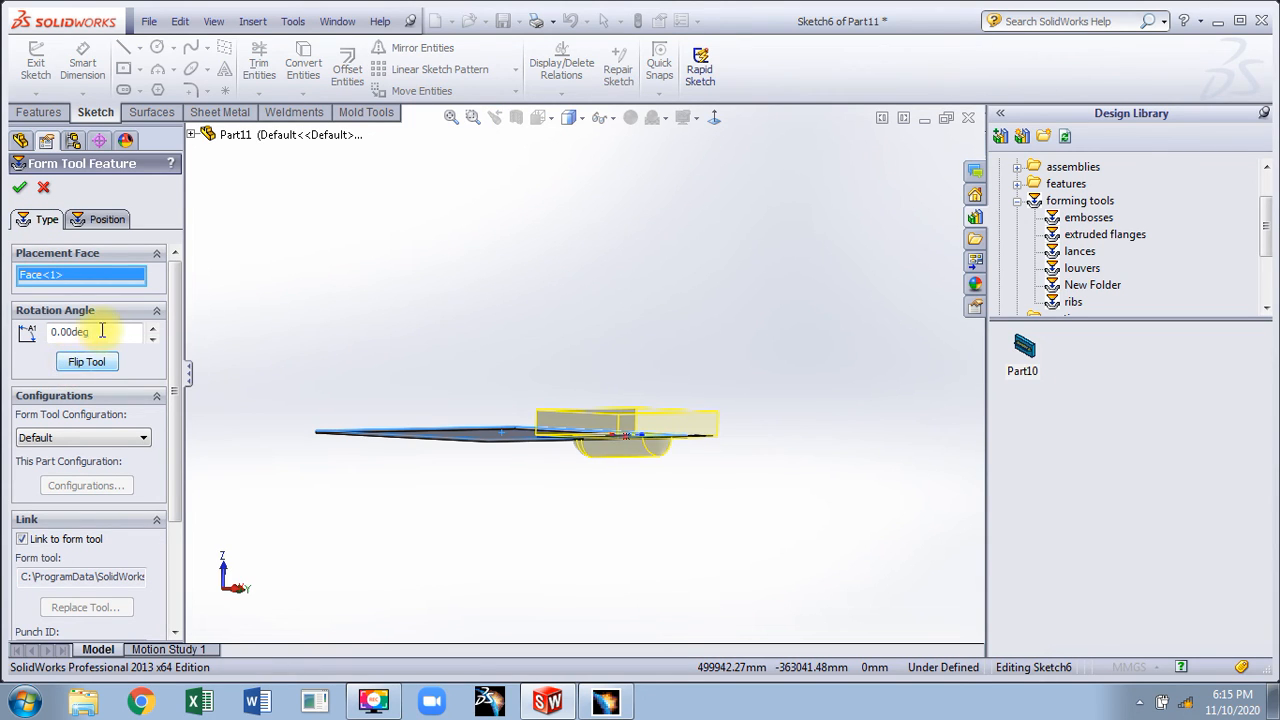
{"action": "left_click", "coordinate": [97, 331]}
{"action": "left_click", "coordinate": [20, 188]}
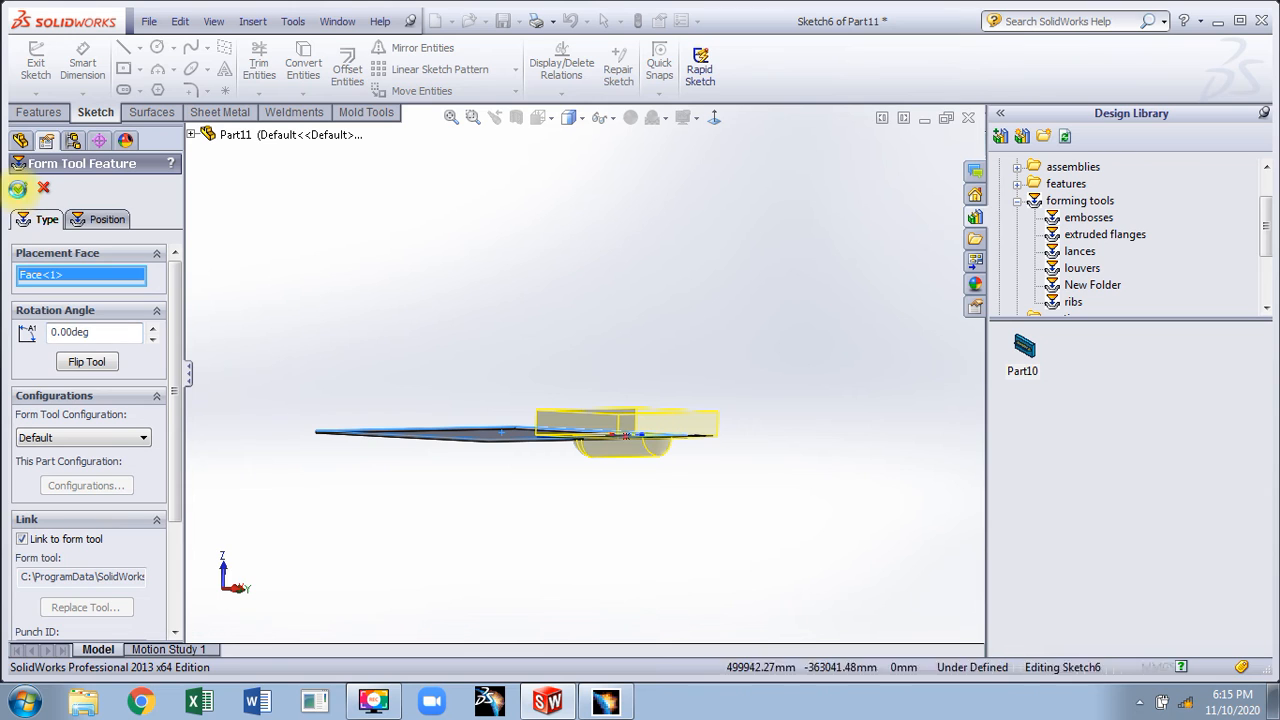
- Examine the formed louver in the sheet from several sides and collapse the Design Library
{"action": "middle_click_drag", "start_coordinate": [648, 288], "coordinate": [503, 414]}
{"action": "scroll", "coordinate": [447, 527], "scroll_direction": "down", "scroll_amount": 4}
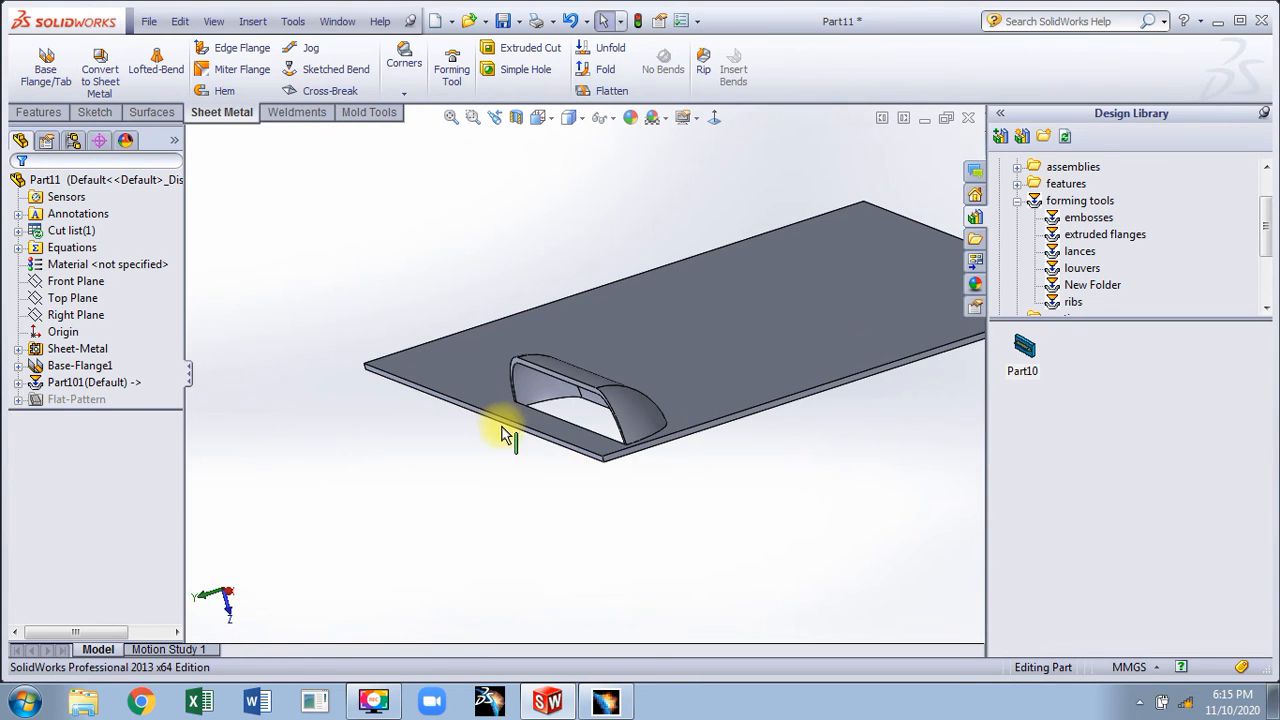
{"action": "scroll", "coordinate": [503, 435], "scroll_direction": "up", "scroll_amount": 6}
{"action": "middle_click_drag", "start_coordinate": [546, 311], "coordinate": [588, 330]}
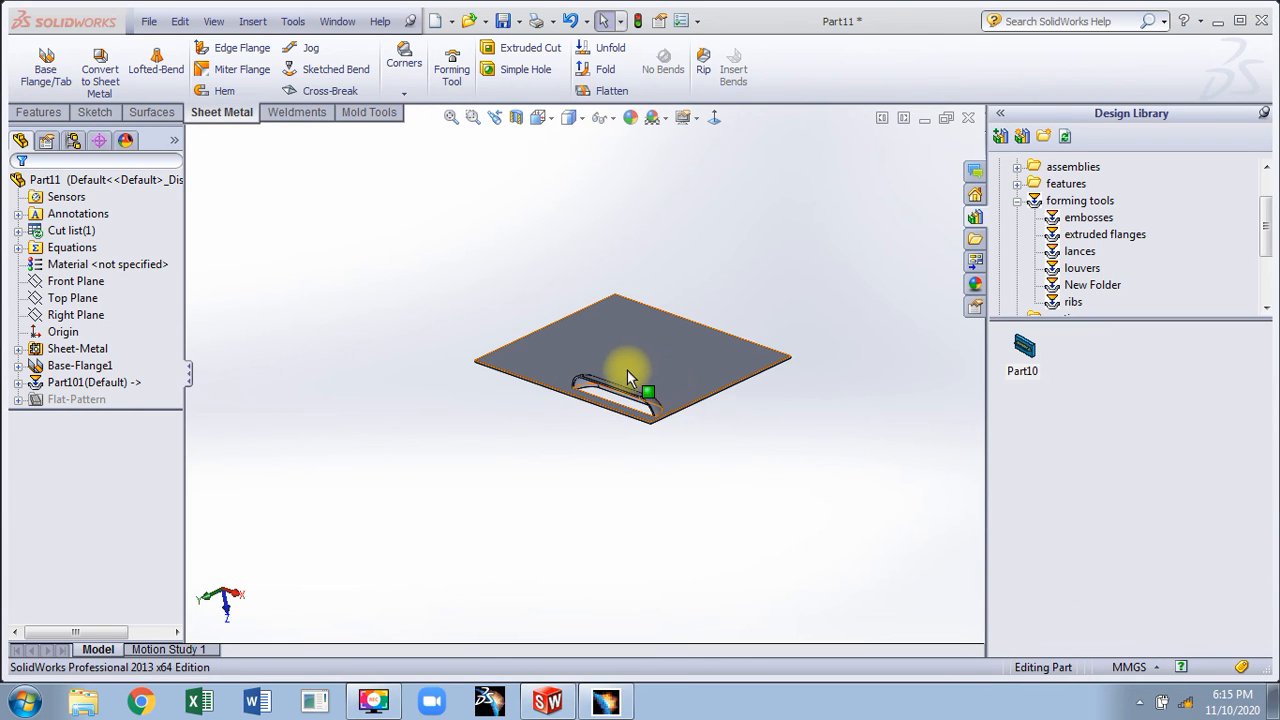
{"action": "scroll", "coordinate": [661, 377], "scroll_direction": "down", "scroll_amount": 3}
{"action": "middle_click_drag", "start_coordinate": [661, 377], "coordinate": [686, 409]}
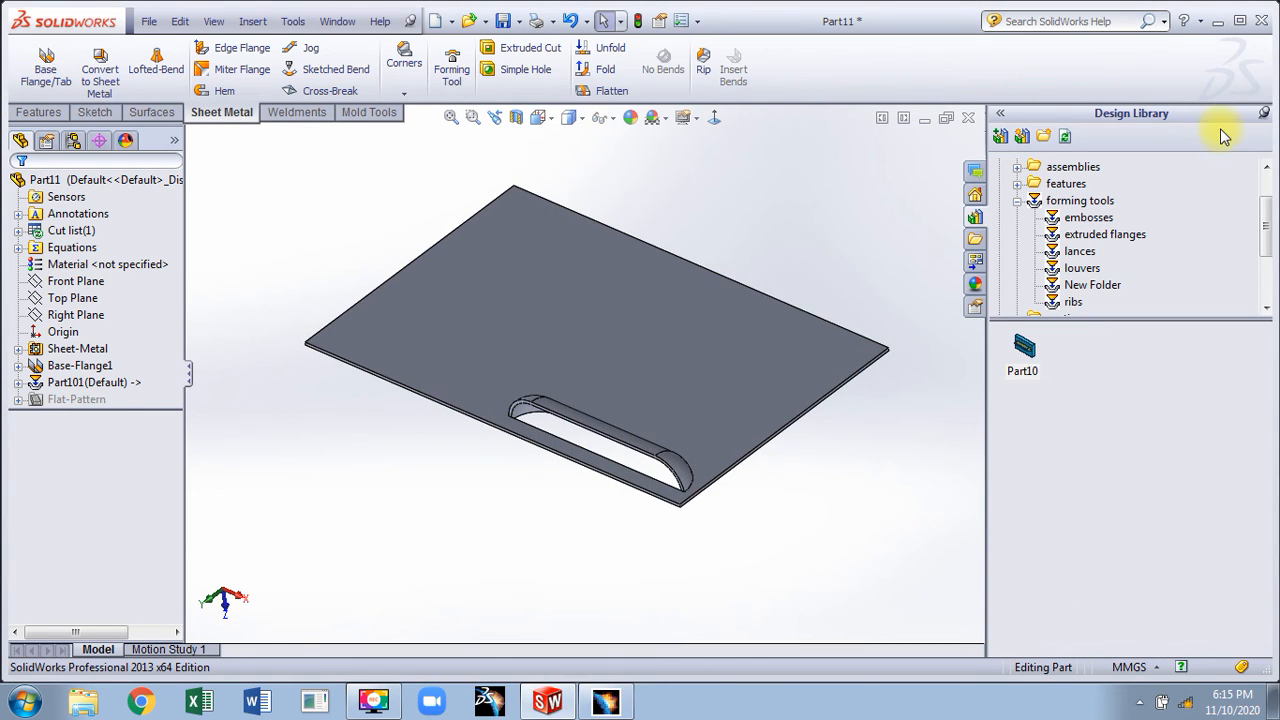
{"action": "left_click", "coordinate": [1262, 115]}
{"action": "middle_click_drag", "start_coordinate": [768, 223], "coordinate": [700, 409]}
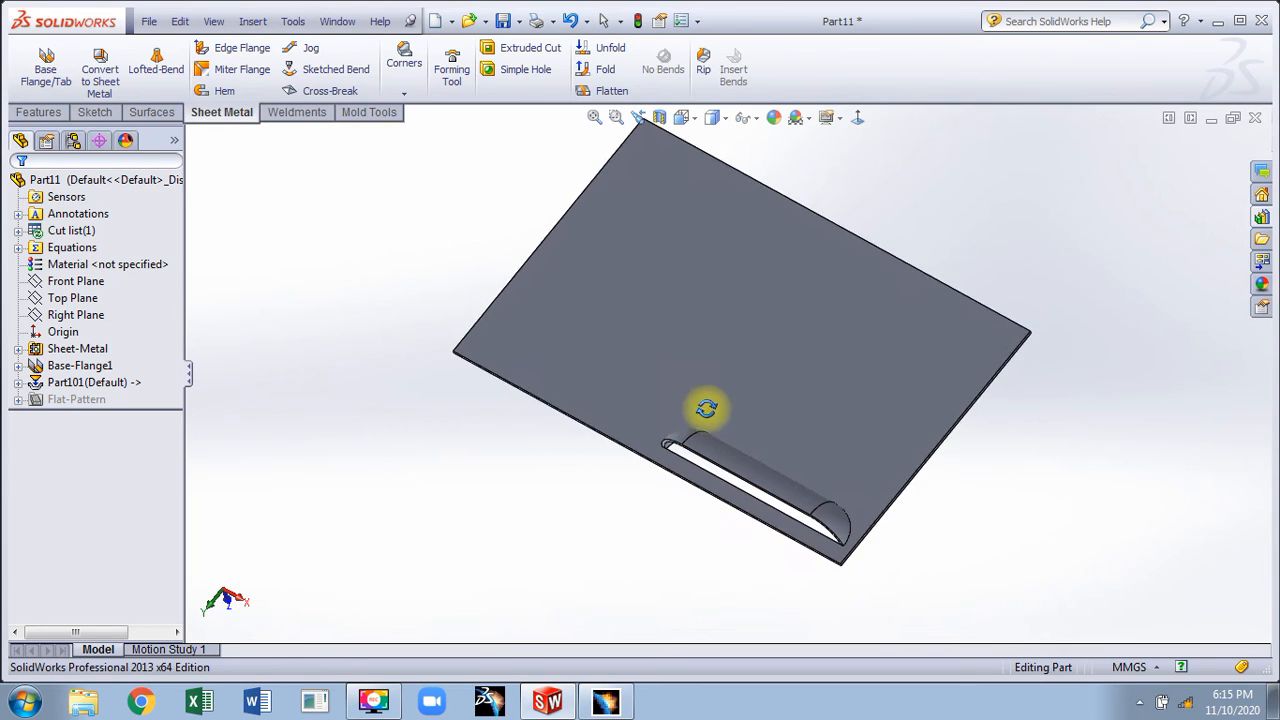
- Set up a Linear Pattern of the louver with 2 instances 140 mm apart along the sheet's long edge and the short edge as Direction 2
{"action": "left_click", "coordinate": [38, 112]}
{"action": "left_click", "coordinate": [545, 62]}
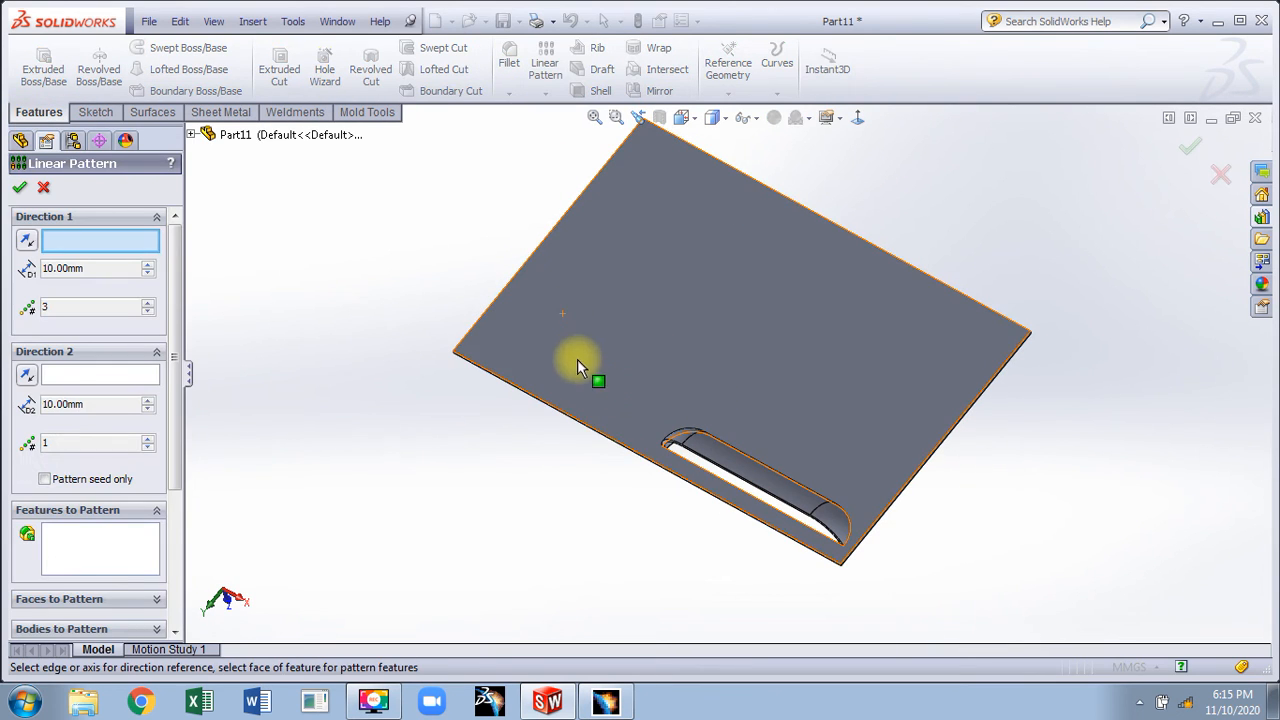
{"action": "left_click", "coordinate": [588, 432]}
{"action": "left_click", "coordinate": [895, 509]}
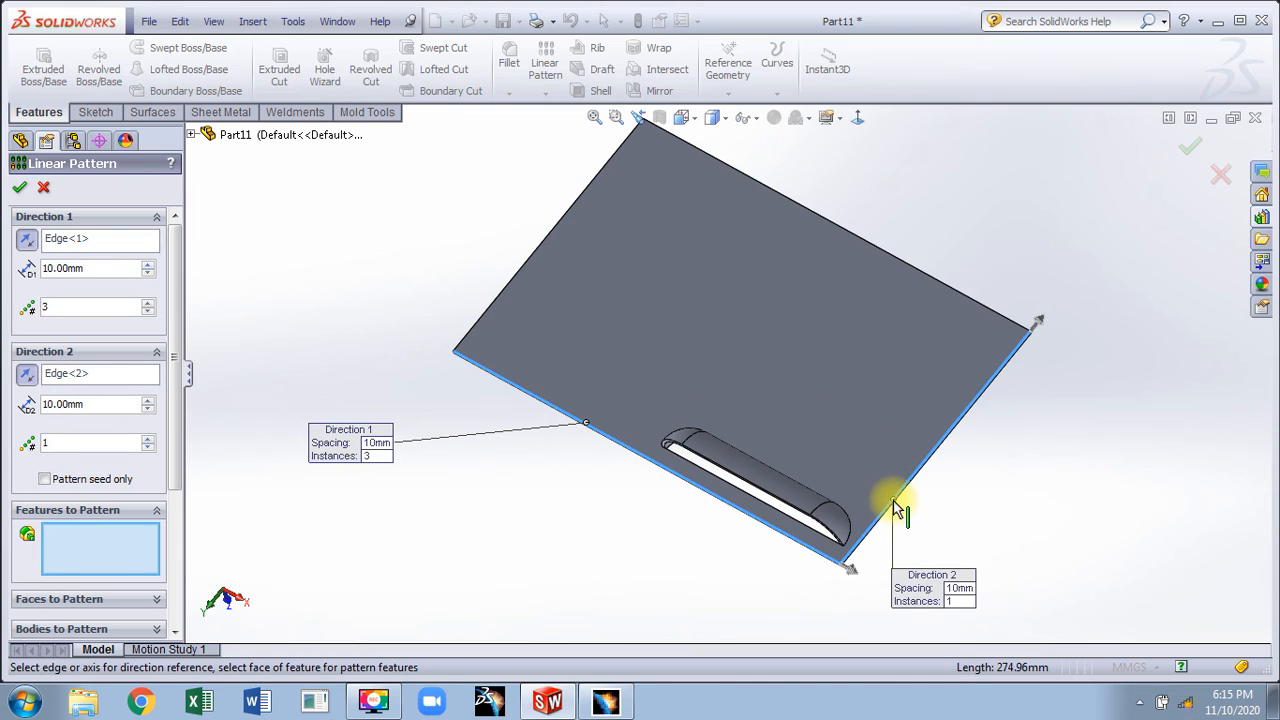
{"action": "left_click", "coordinate": [839, 523]}
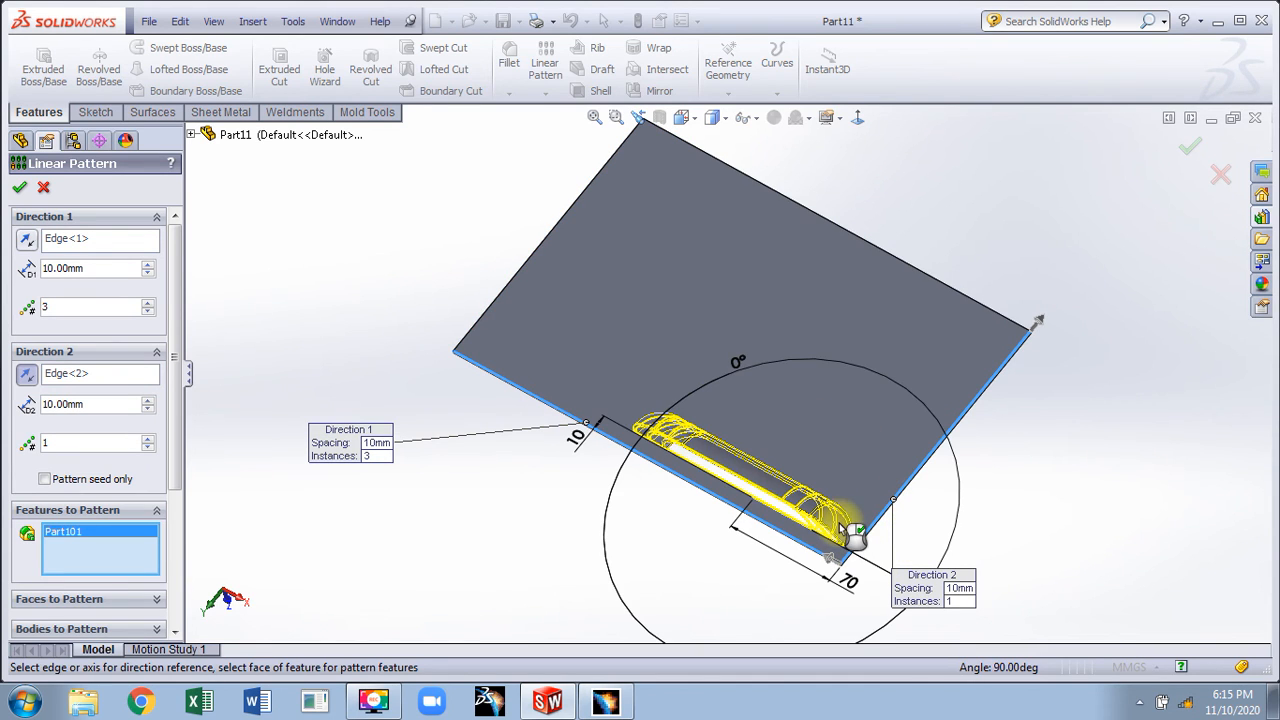
{"action": "left_click", "coordinate": [147, 311]}
{"action": "left_click_drag", "start_coordinate": [147, 264], "coordinate": [147, 264]}
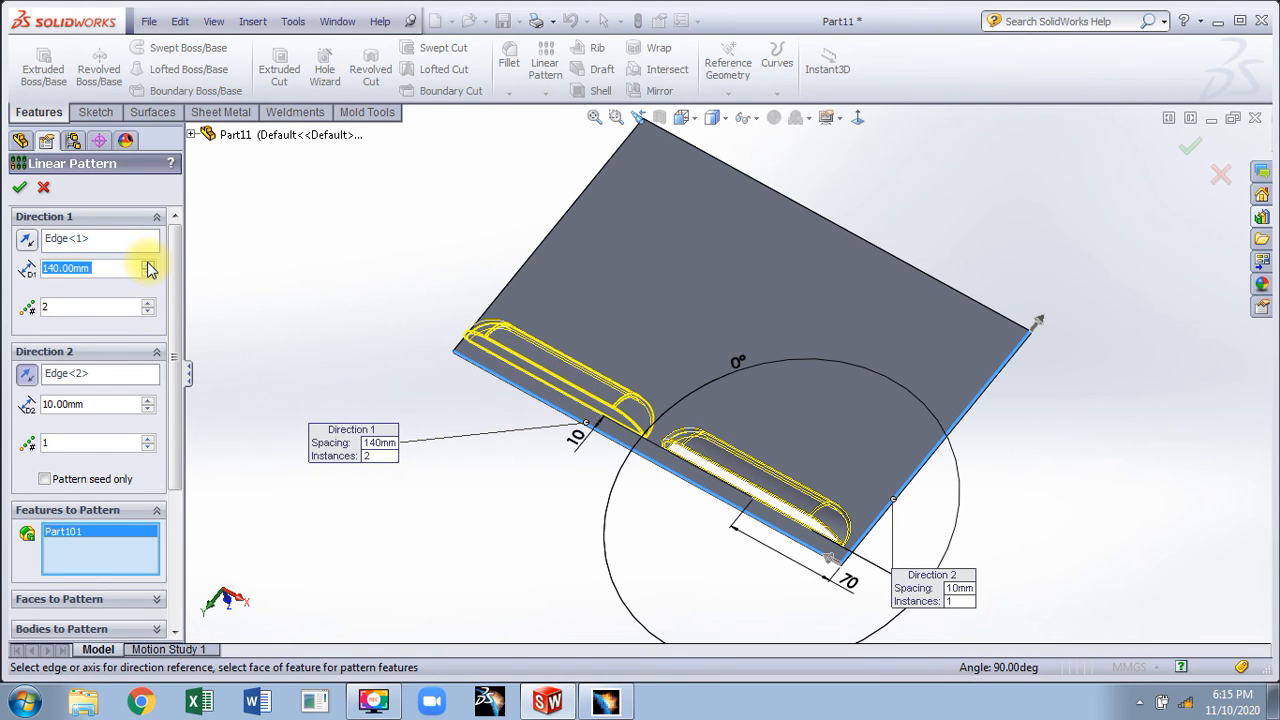
{"action": "middle_click_drag", "start_coordinate": [586, 317], "coordinate": [602, 386]}
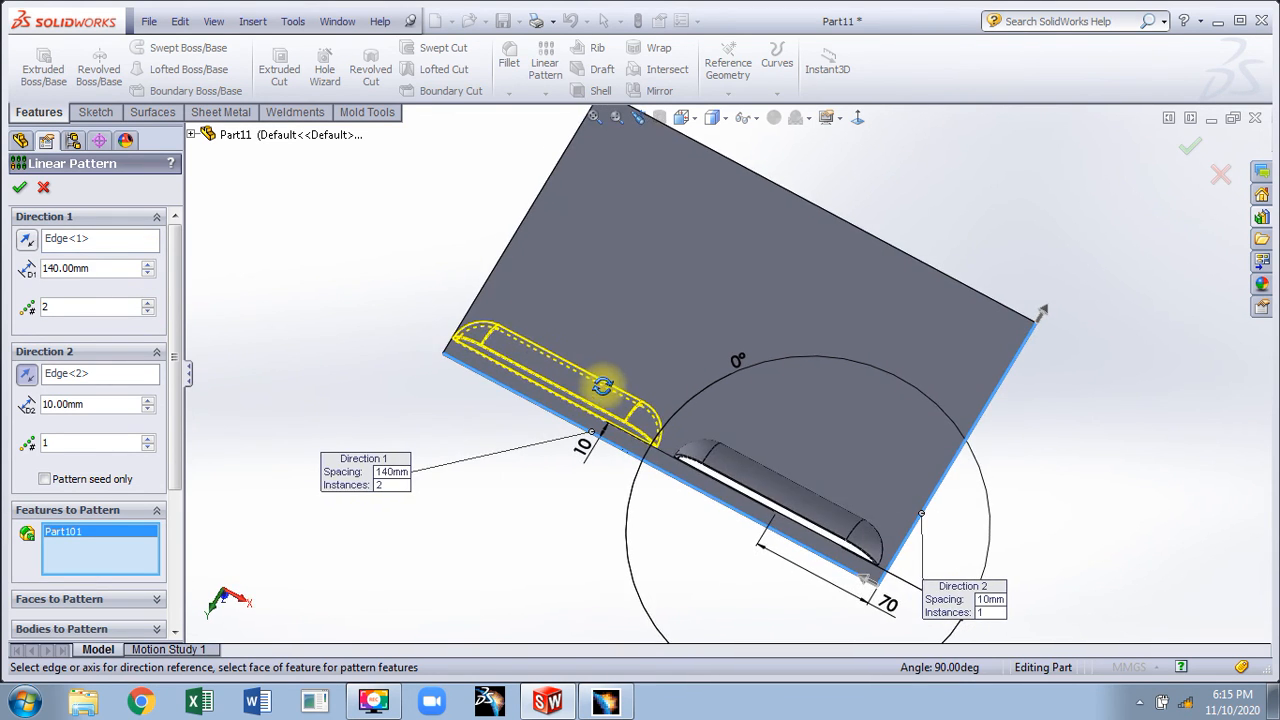
- Set the pattern's Direction 2 to 4 instances spaced 40 mm apart and accept the louver pattern
{"action": "left_click", "coordinate": [147, 439]}
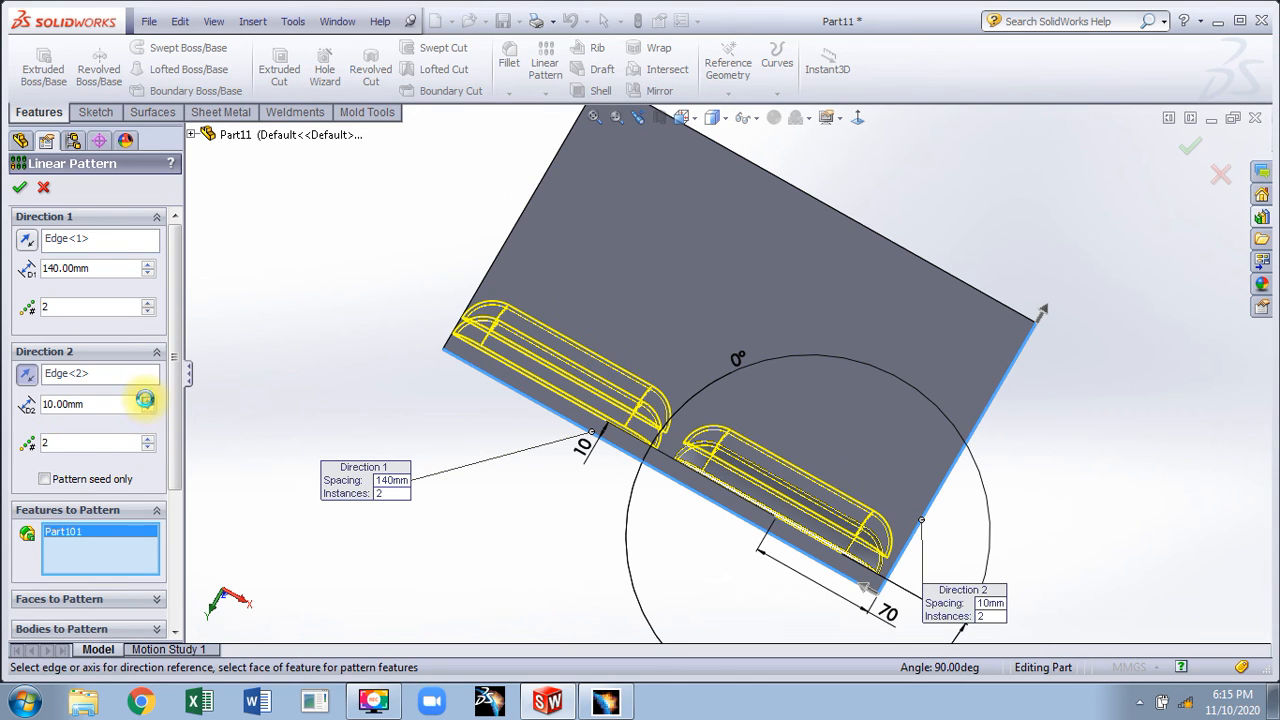
{"action": "left_click_drag", "start_coordinate": [147, 399], "coordinate": [147, 399]}
{"action": "left_click", "coordinate": [147, 439]}
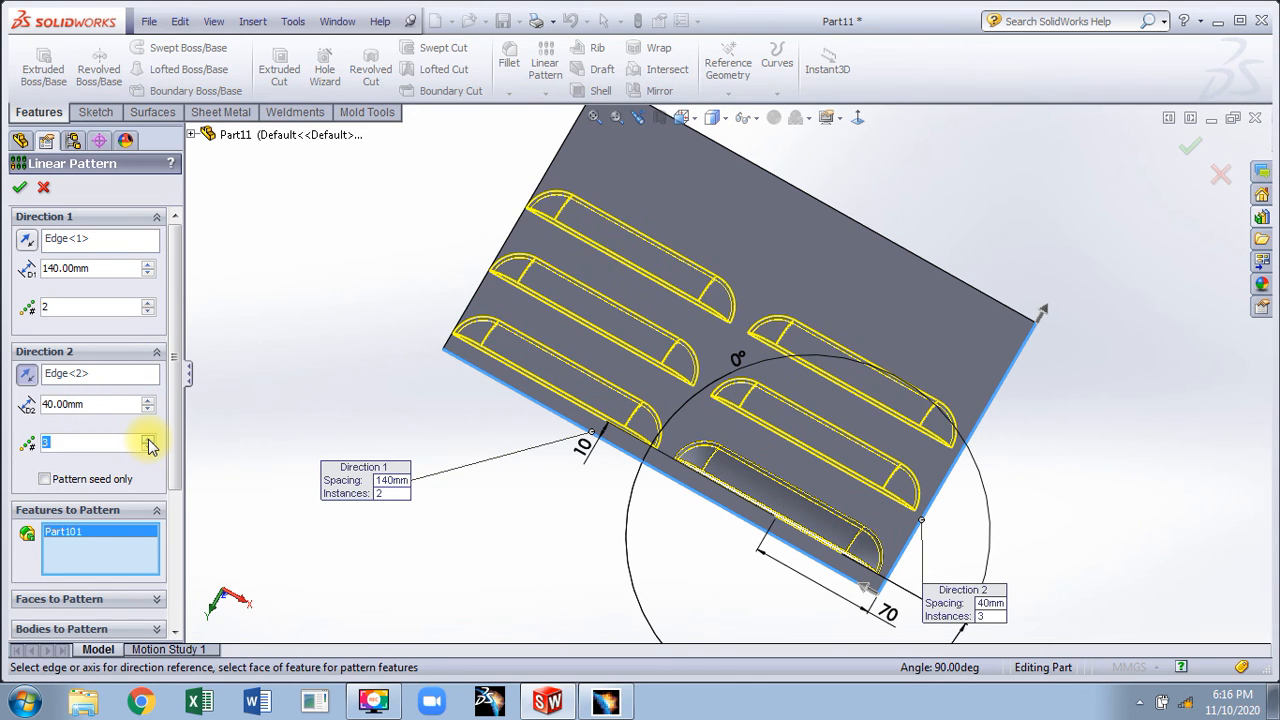
{"action": "left_click", "coordinate": [147, 439]}
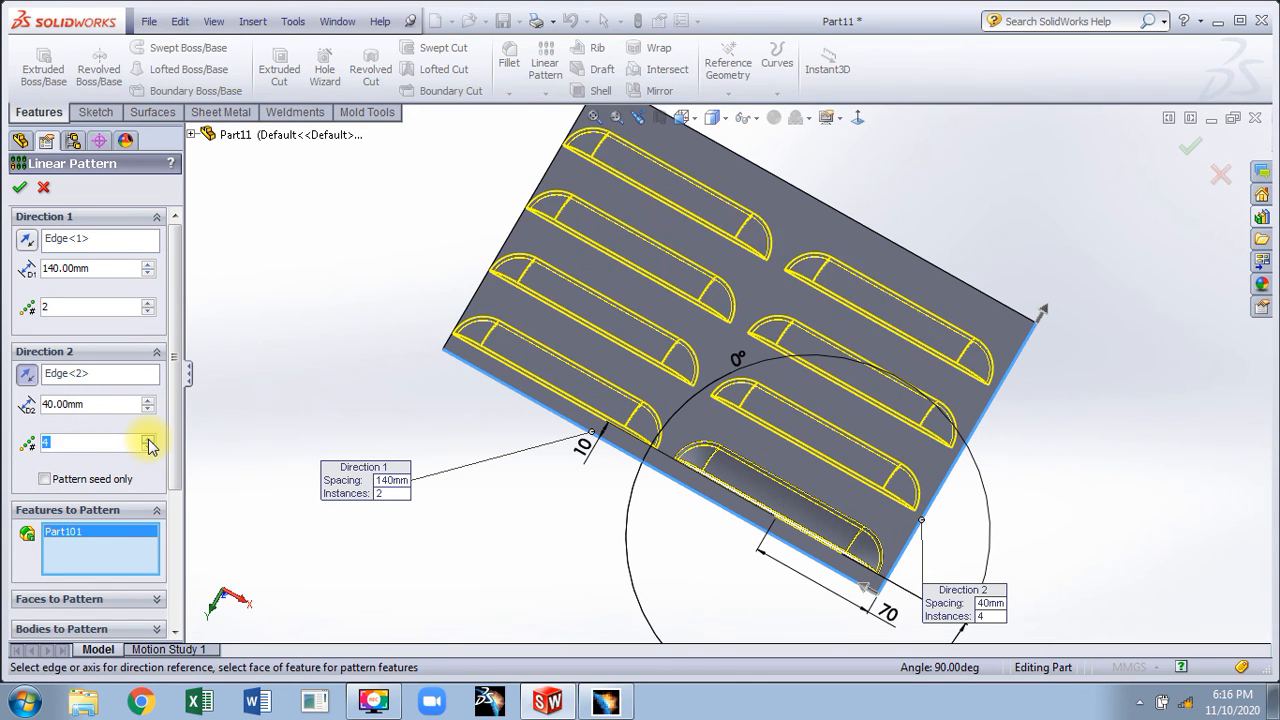
{"action": "left_click", "coordinate": [19, 187]}
{"action": "middle_click_drag", "start_coordinate": [488, 381], "coordinate": [634, 349]}
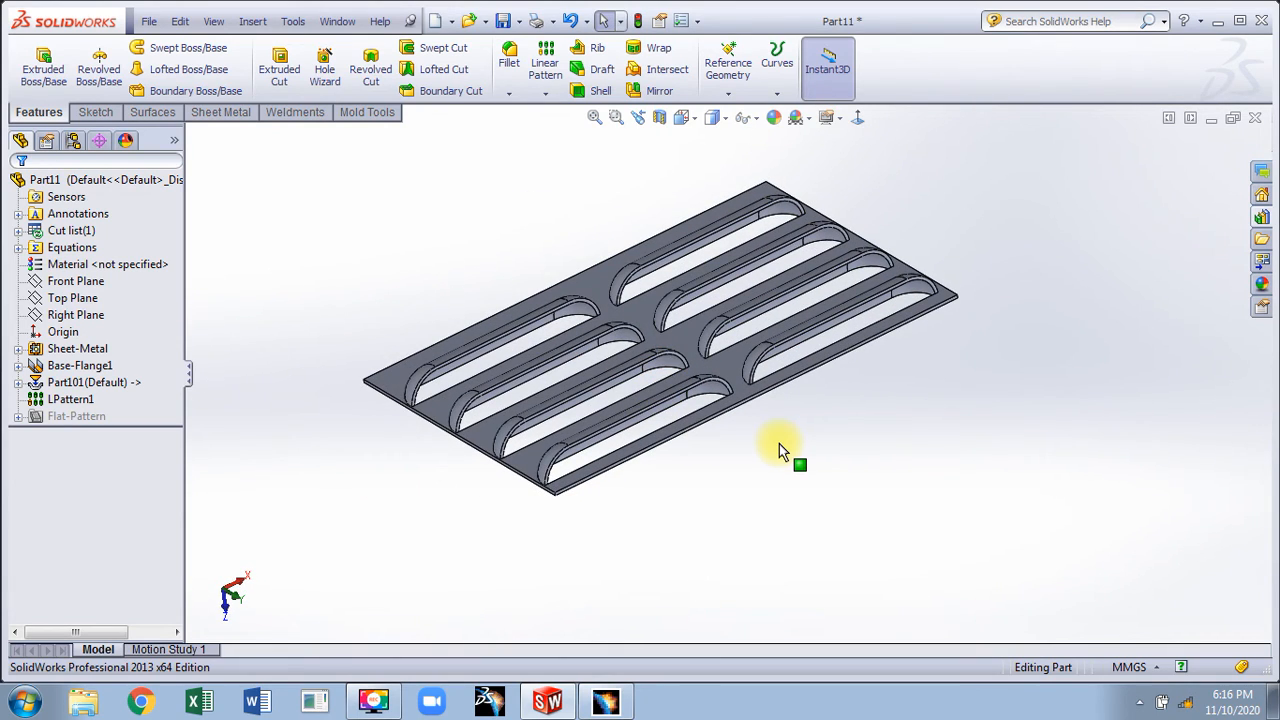
- Undo the louver's linear pattern and the Form Tool Feature on the sheet
{"action": "middle_click_drag", "start_coordinate": [779, 445], "coordinate": [986, 383]}
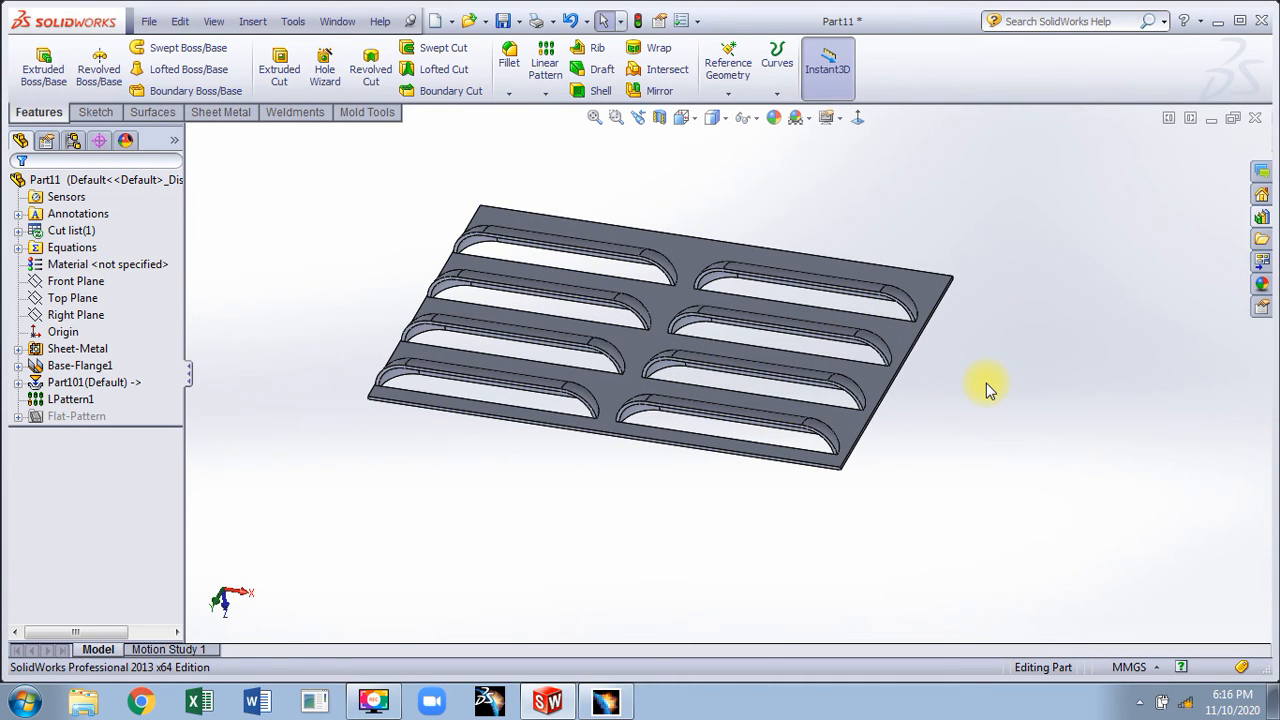
{"action": "middle_click_drag", "start_coordinate": [986, 383], "coordinate": [968, 342]}
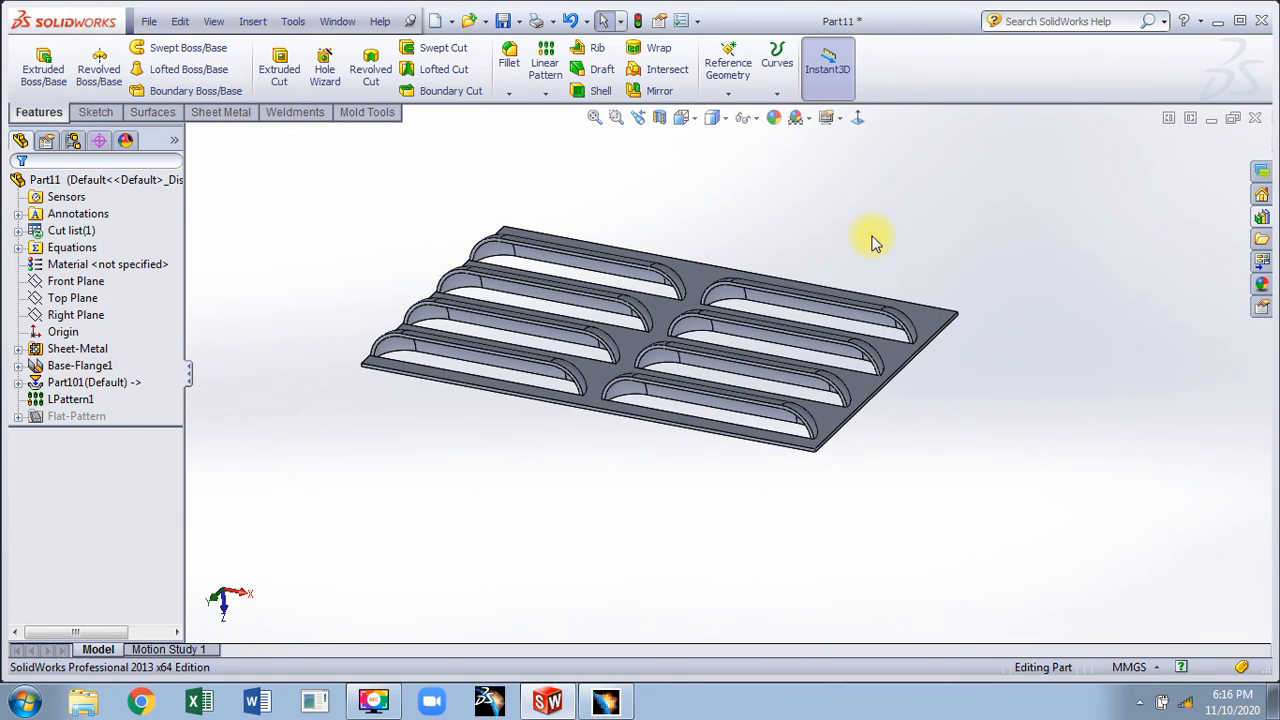
{"action": "left_click", "coordinate": [935, 327]}
{"action": "left_click", "coordinate": [948, 381]}
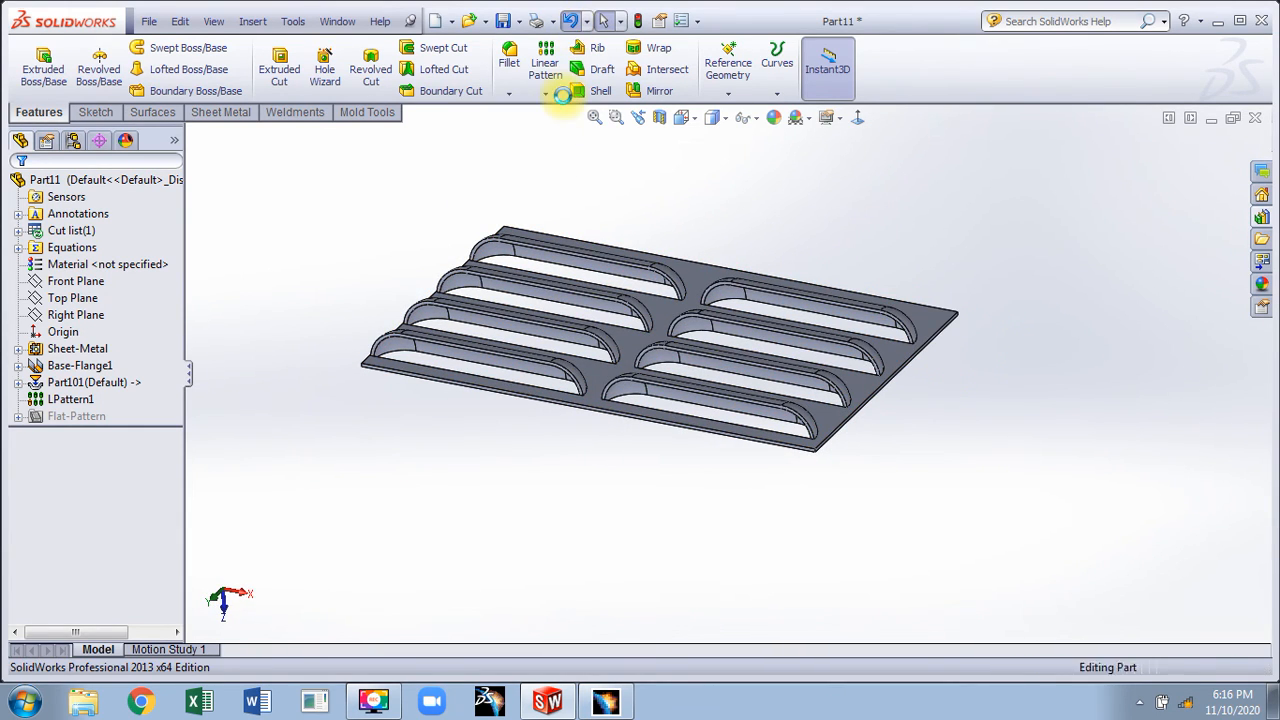
{"action": "left_click", "coordinate": [570, 21]}
{"action": "left_click", "coordinate": [570, 21]}
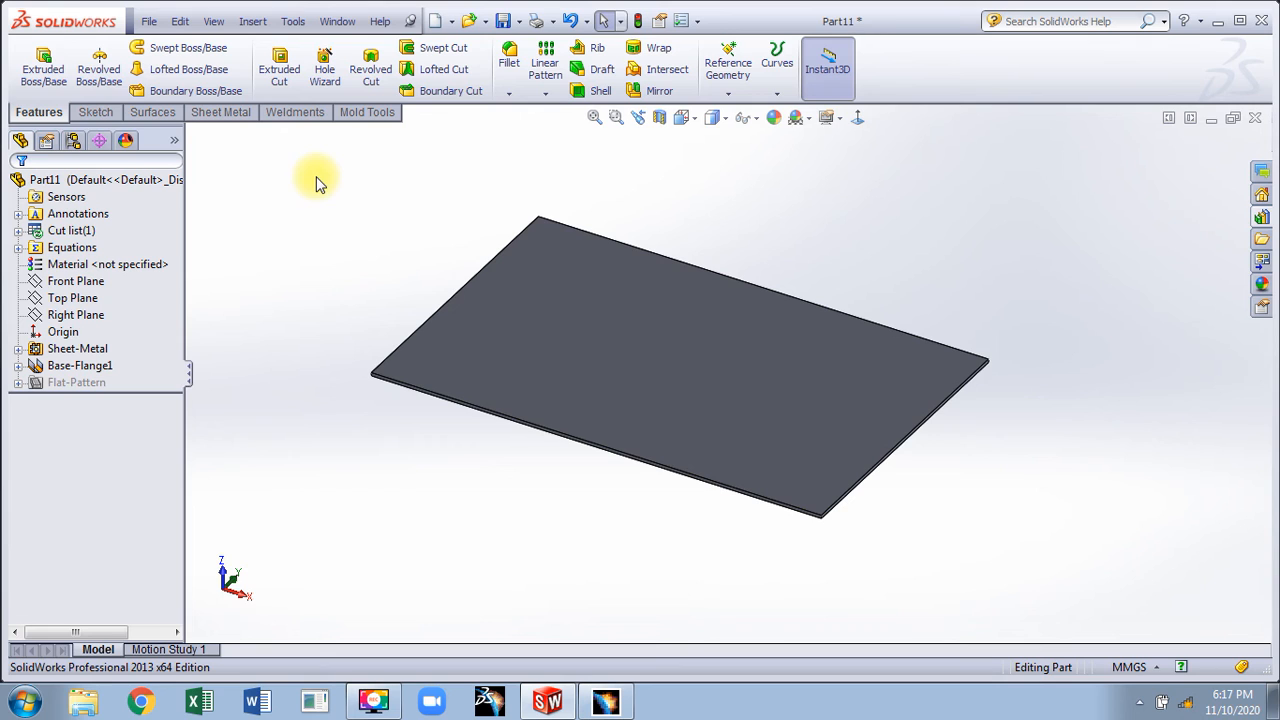
- Look through the available fastening features, including Vent, for the sheet metal part
{"action": "left_click", "coordinate": [223, 113]}
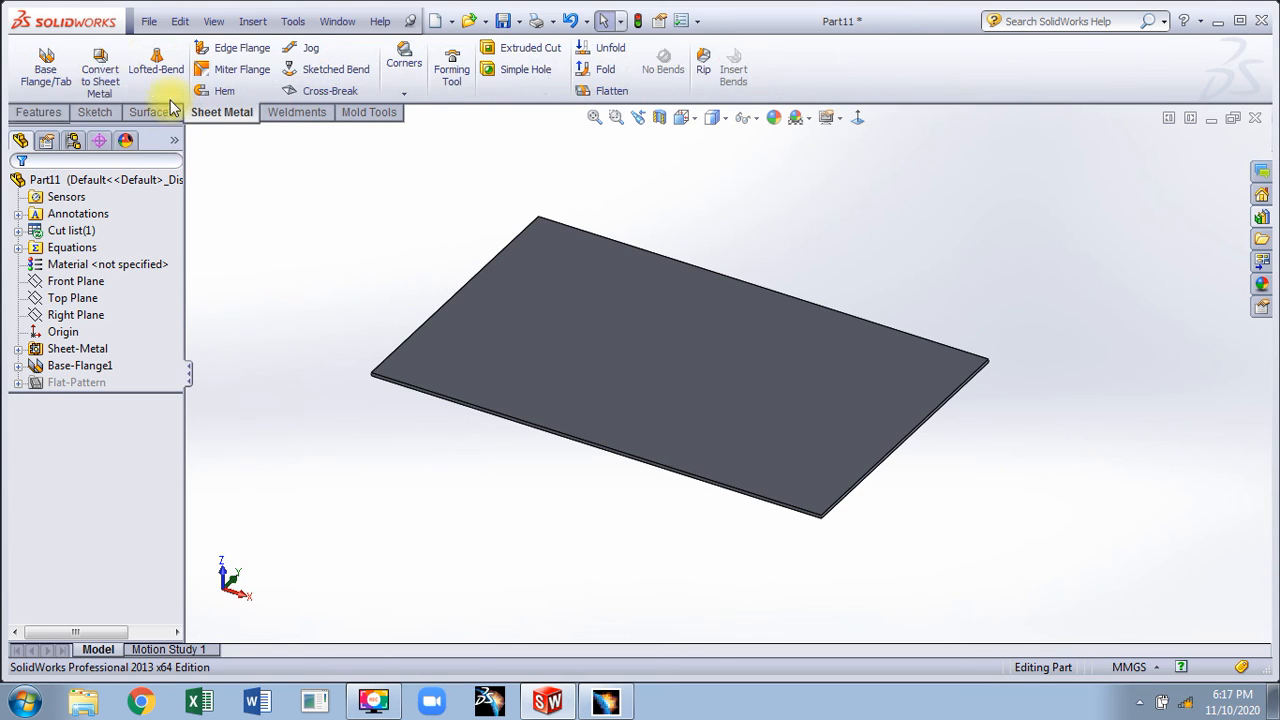
{"action": "left_click", "coordinate": [703, 361]}
{"action": "left_click", "coordinate": [636, 200]}
{"action": "left_click", "coordinate": [253, 21]}
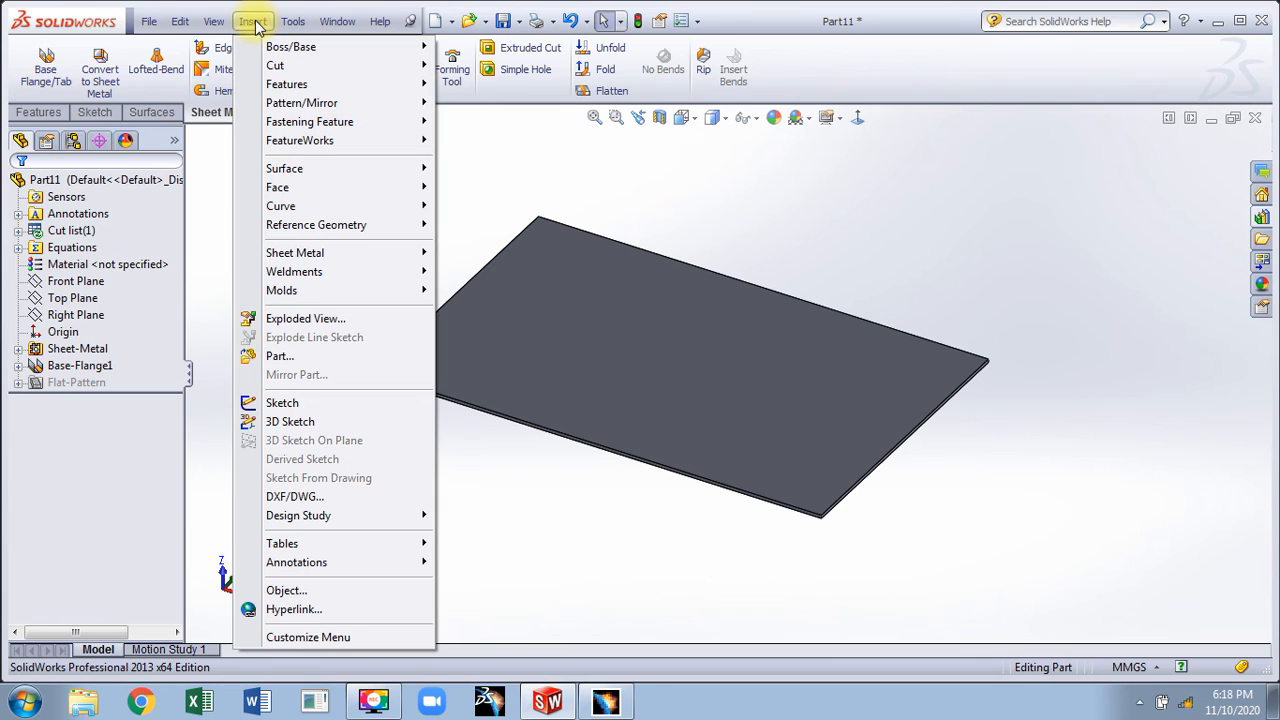
{"action": "mouse_move", "coordinate": [270, 130]}
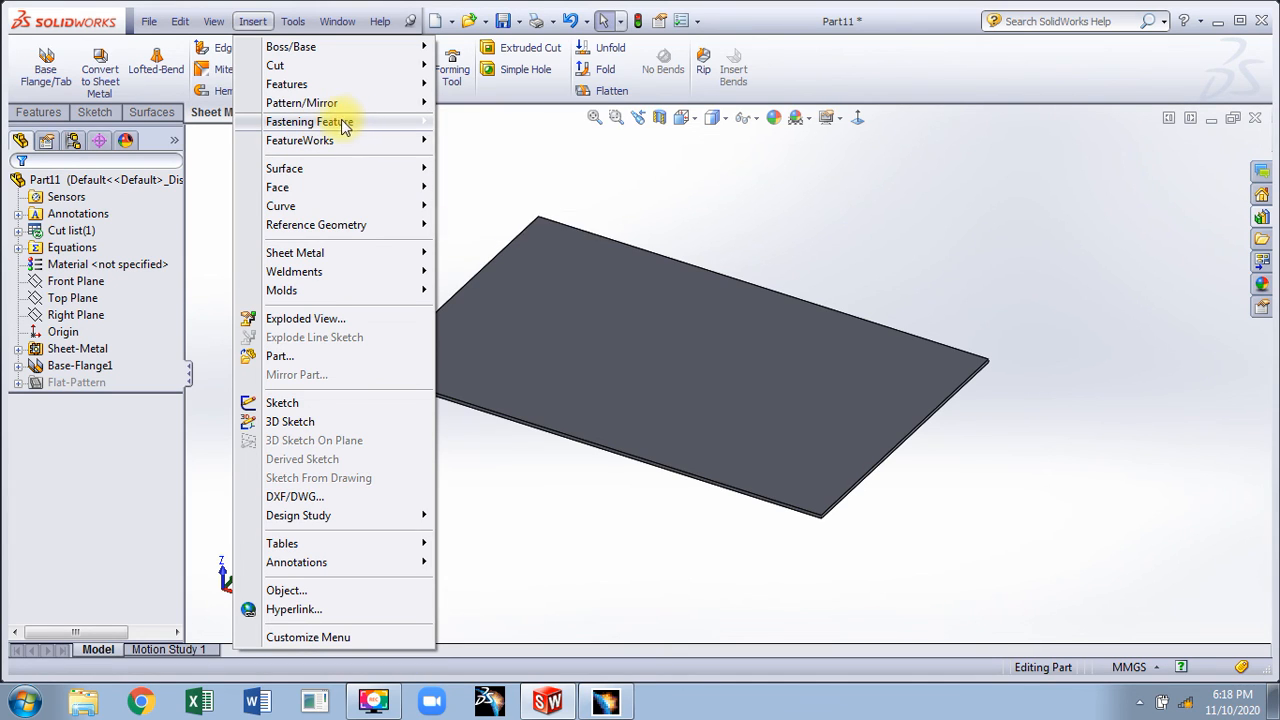
{"action": "mouse_move", "coordinate": [371, 124]}
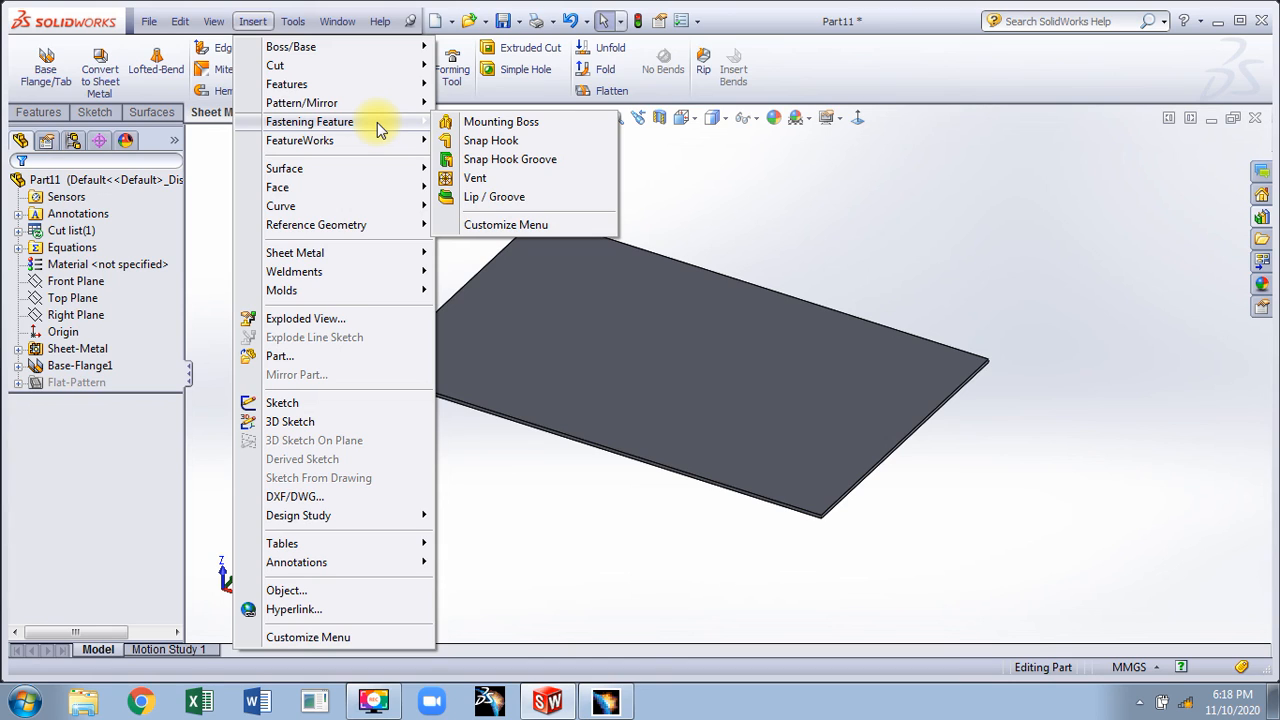
{"action": "left_click", "coordinate": [512, 187]}
- Start a sketch on the sheet's large face and draw a circle of about 75 mm radius centred on the origin
{"action": "left_click", "coordinate": [792, 318]}
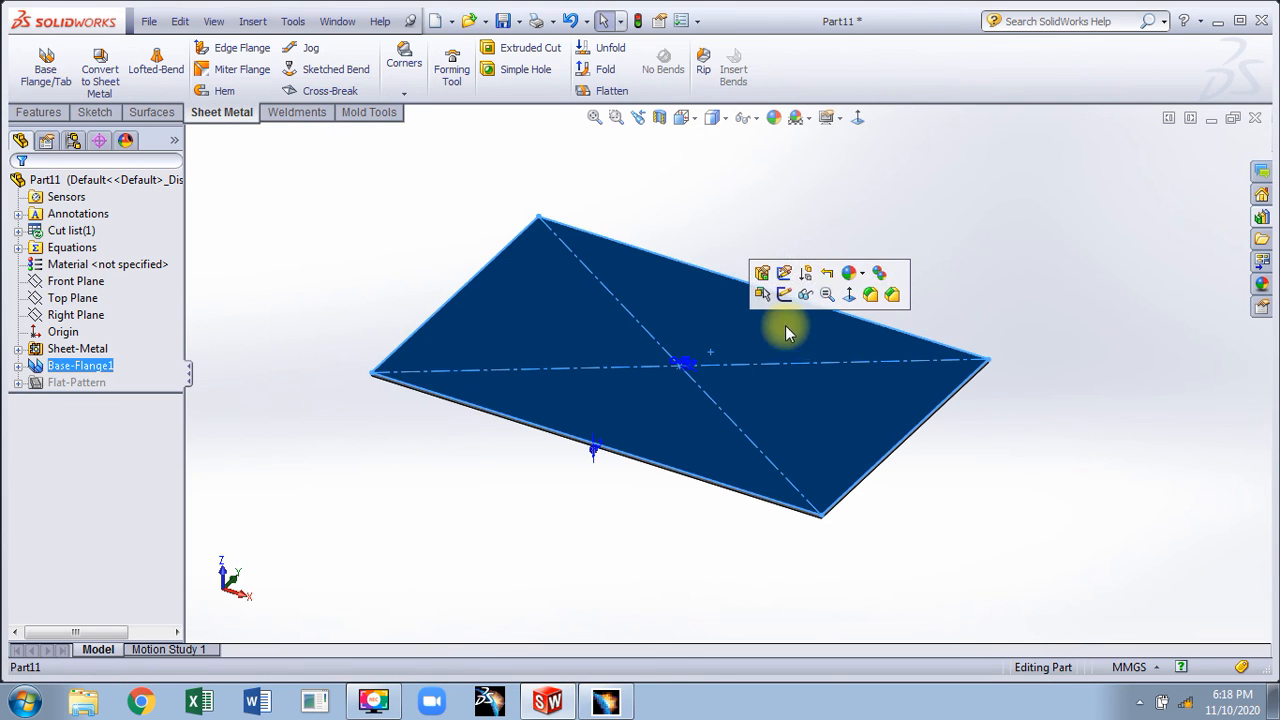
{"action": "left_click", "coordinate": [862, 117]}
{"action": "right_click_drag", "start_coordinate": [310, 240], "coordinate": [646, 280]}
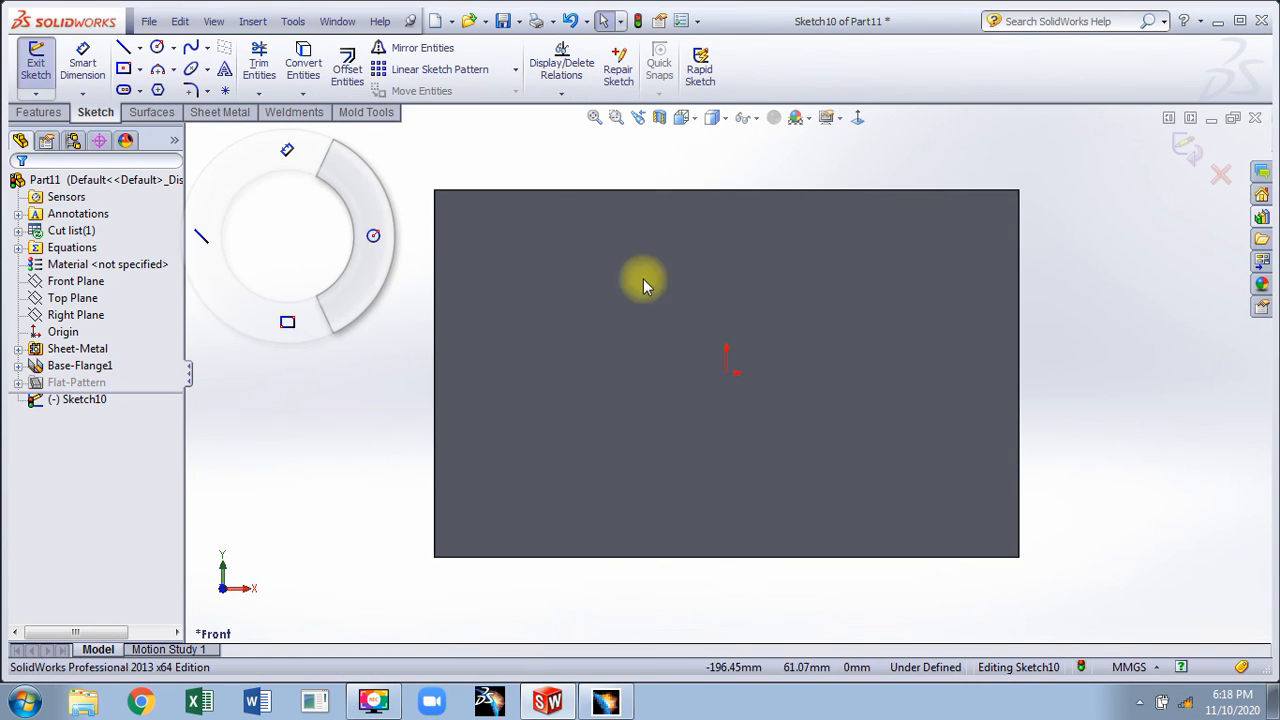
{"action": "left_click", "coordinate": [728, 373]}
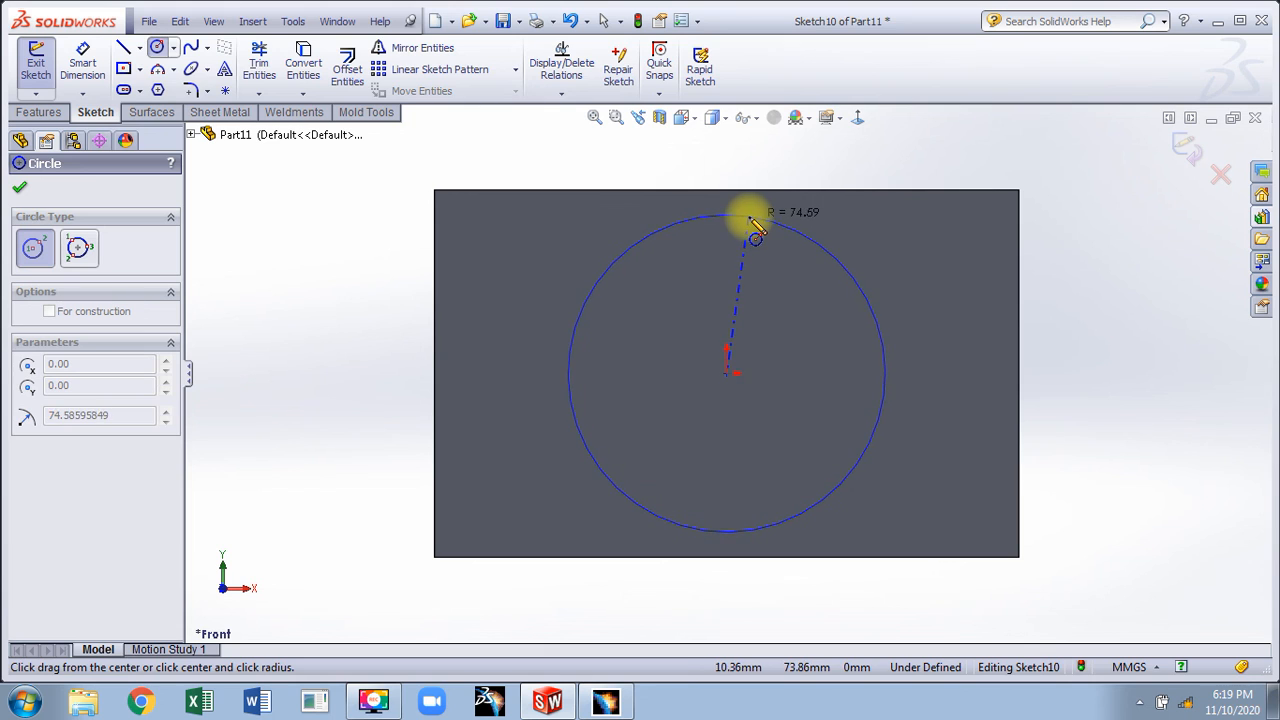
{"action": "left_click", "coordinate": [749, 218]}
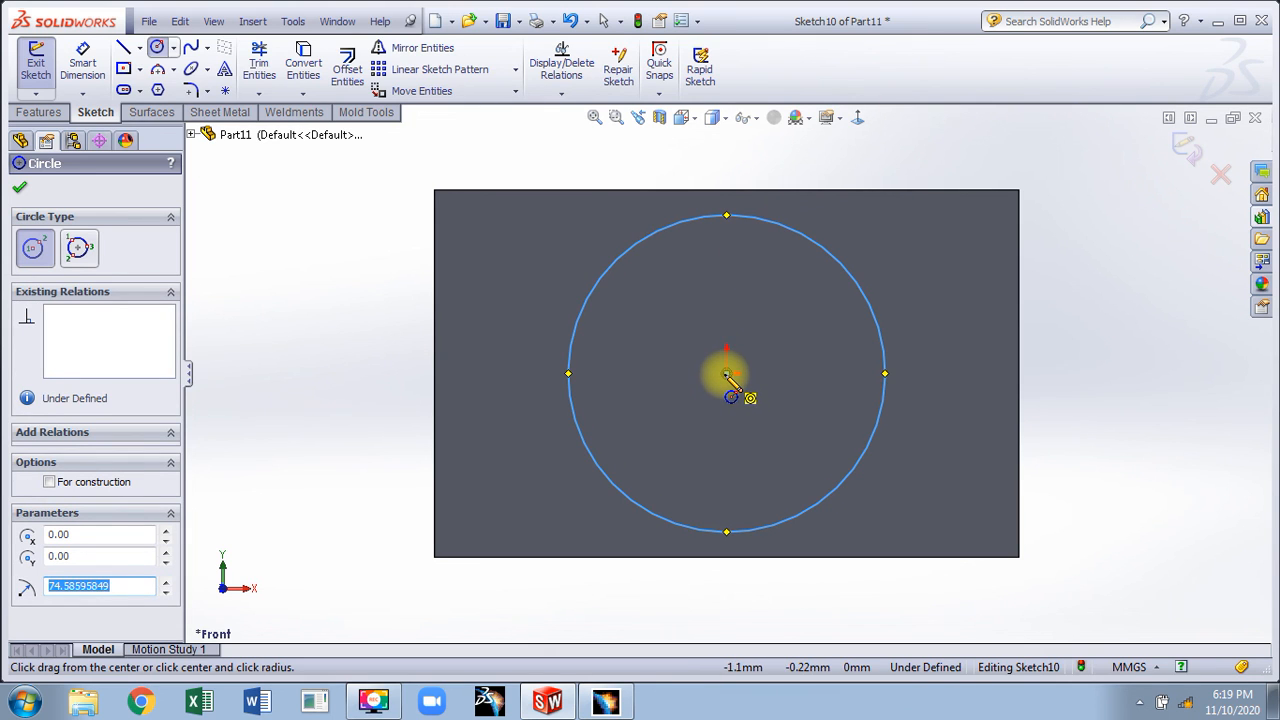
- Sketch three smaller circles on the same centre, two with radii of about 58 mm and 40 mm and a small innermost one
{"action": "left_click", "coordinate": [726, 373]}
{"action": "left_click", "coordinate": [737, 252]}
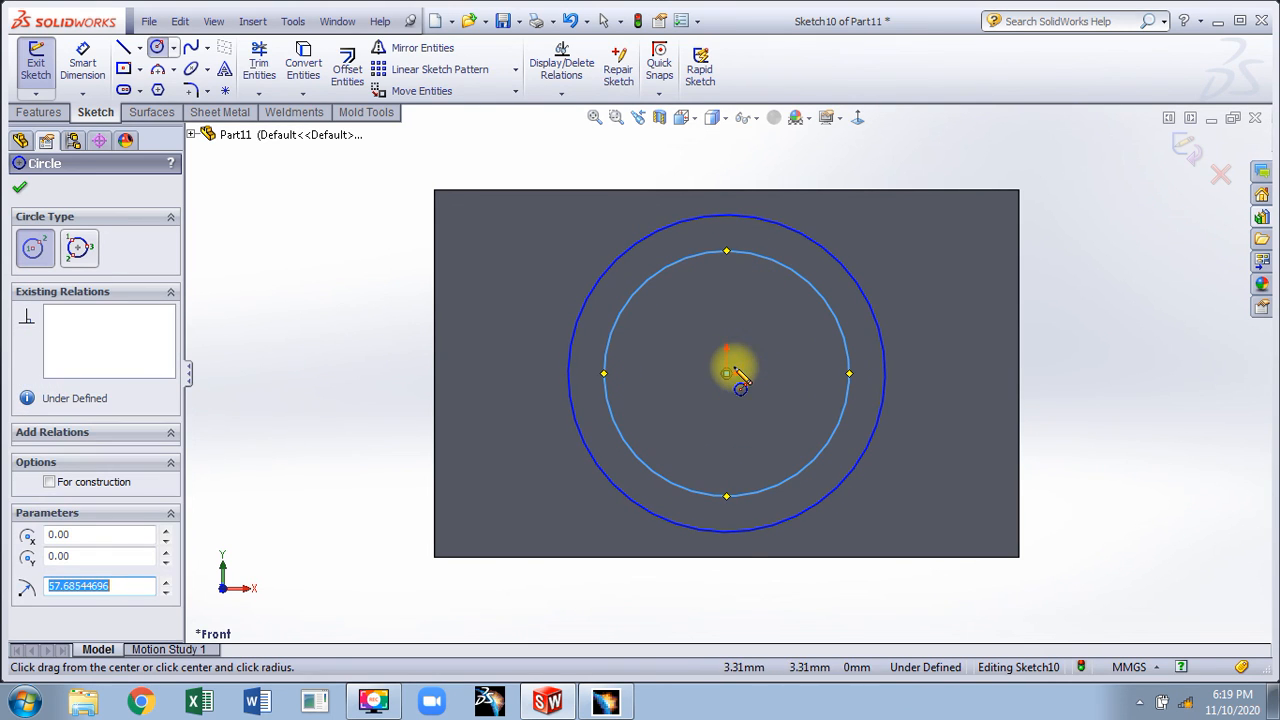
{"action": "left_click", "coordinate": [727, 374]}
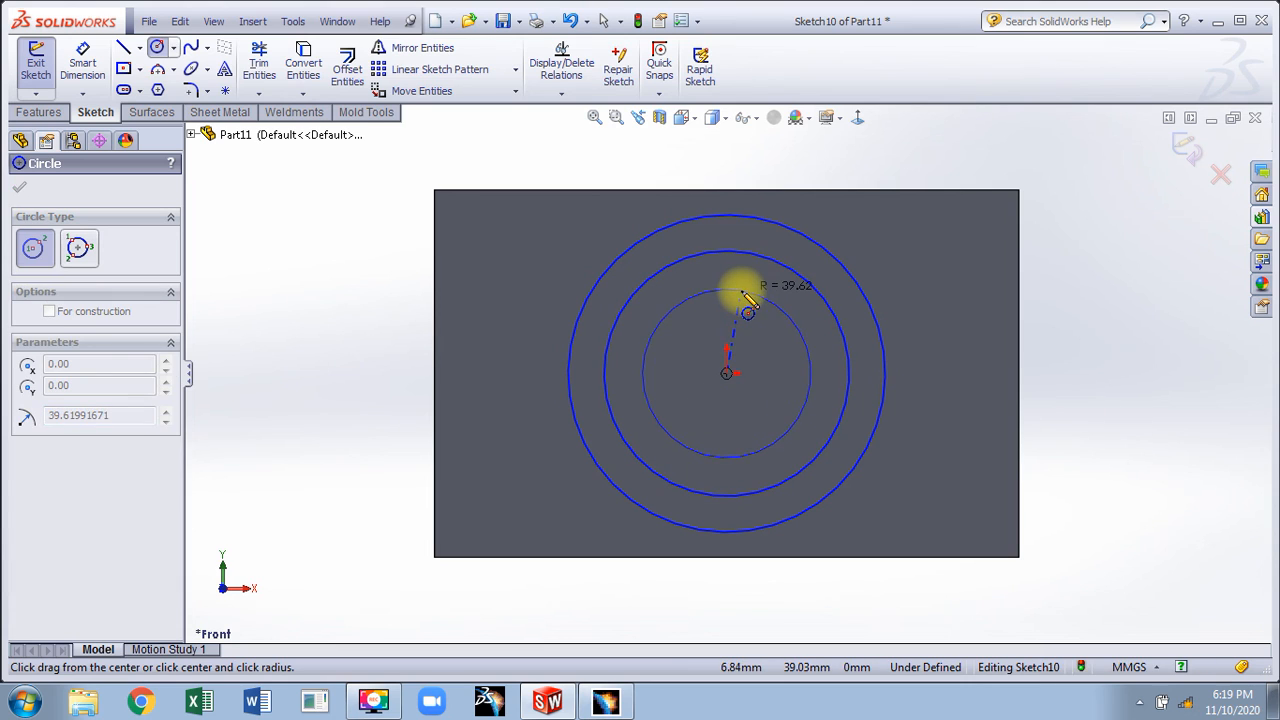
{"action": "left_click", "coordinate": [740, 292]}
{"action": "left_click", "coordinate": [726, 373]}
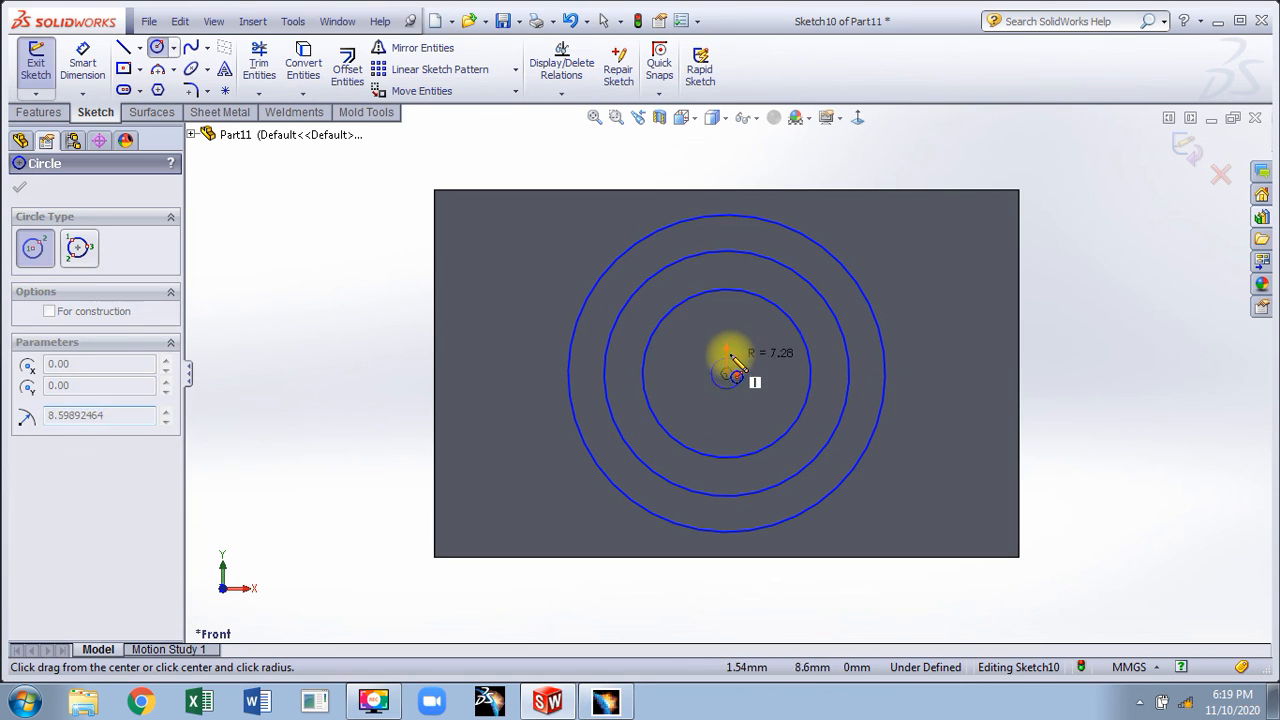
{"action": "left_click", "coordinate": [761, 362]}
- Draw a vertical and a horizontal line across the full diameter of the largest circle and exit the sketch
{"action": "left_click", "coordinate": [123, 47]}
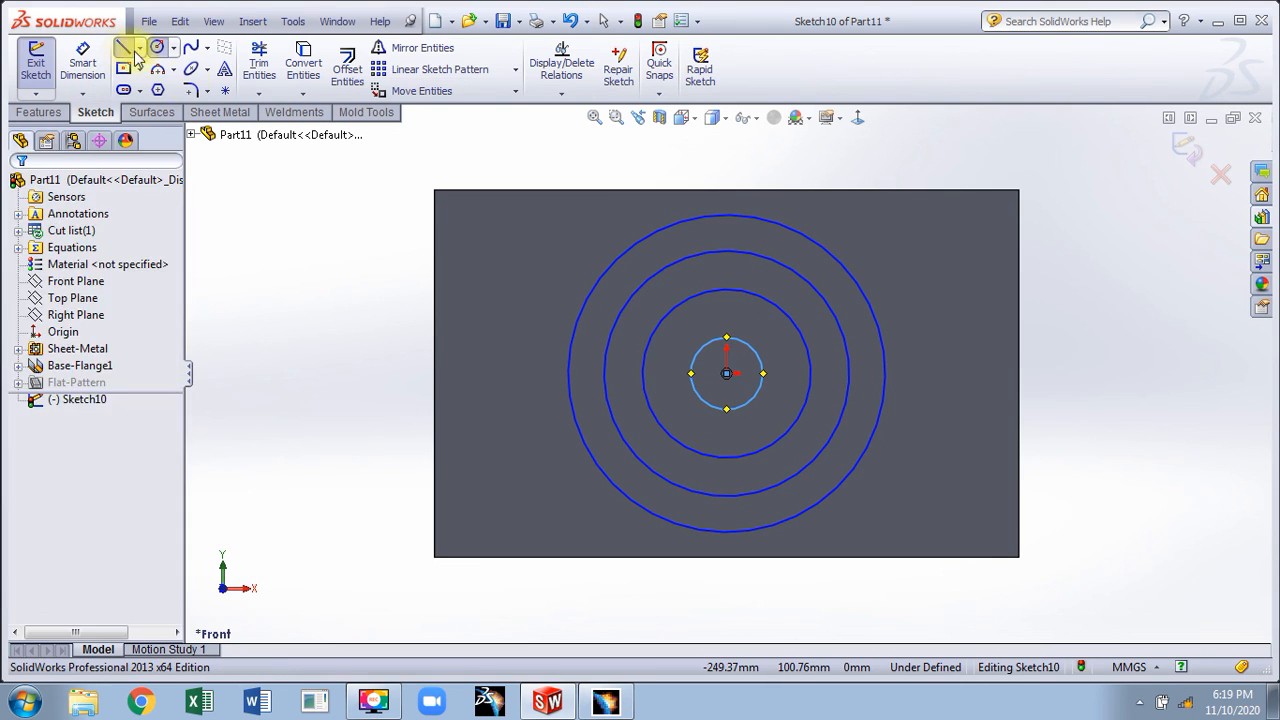
{"action": "left_click", "coordinate": [727, 216]}
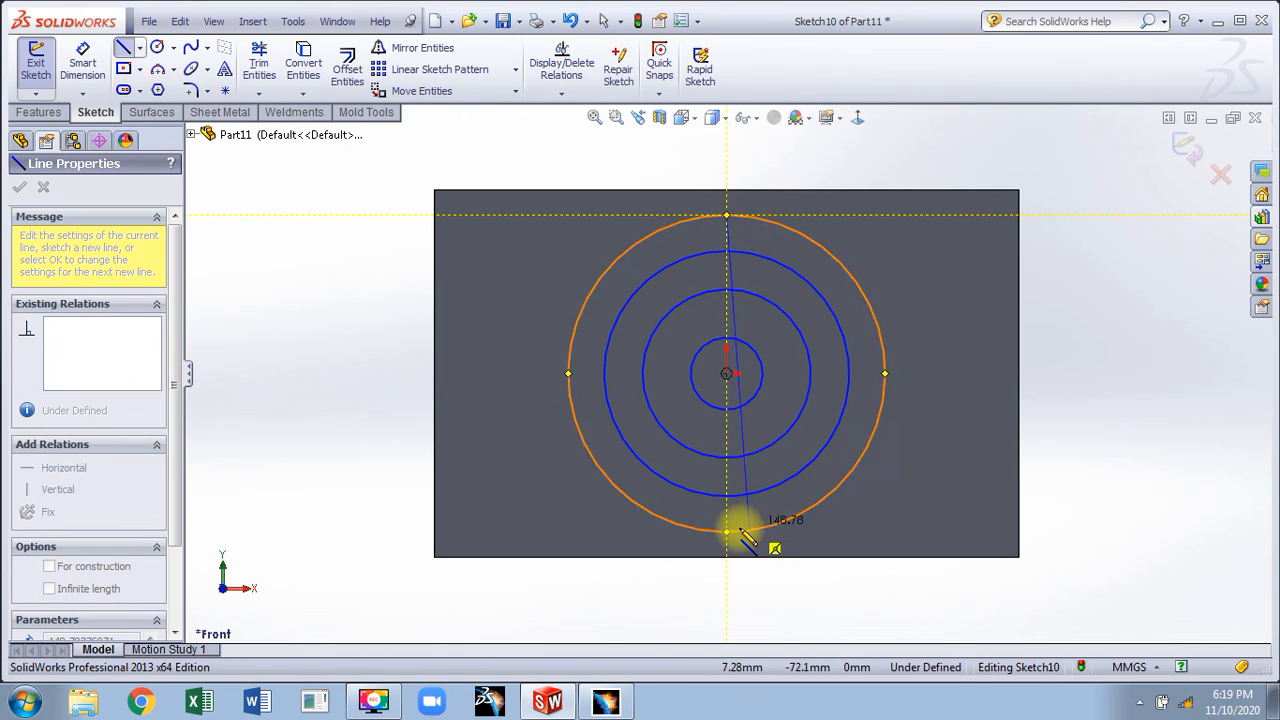
{"action": "left_click", "coordinate": [726, 531]}
{"action": "key", "text": "Escape"}
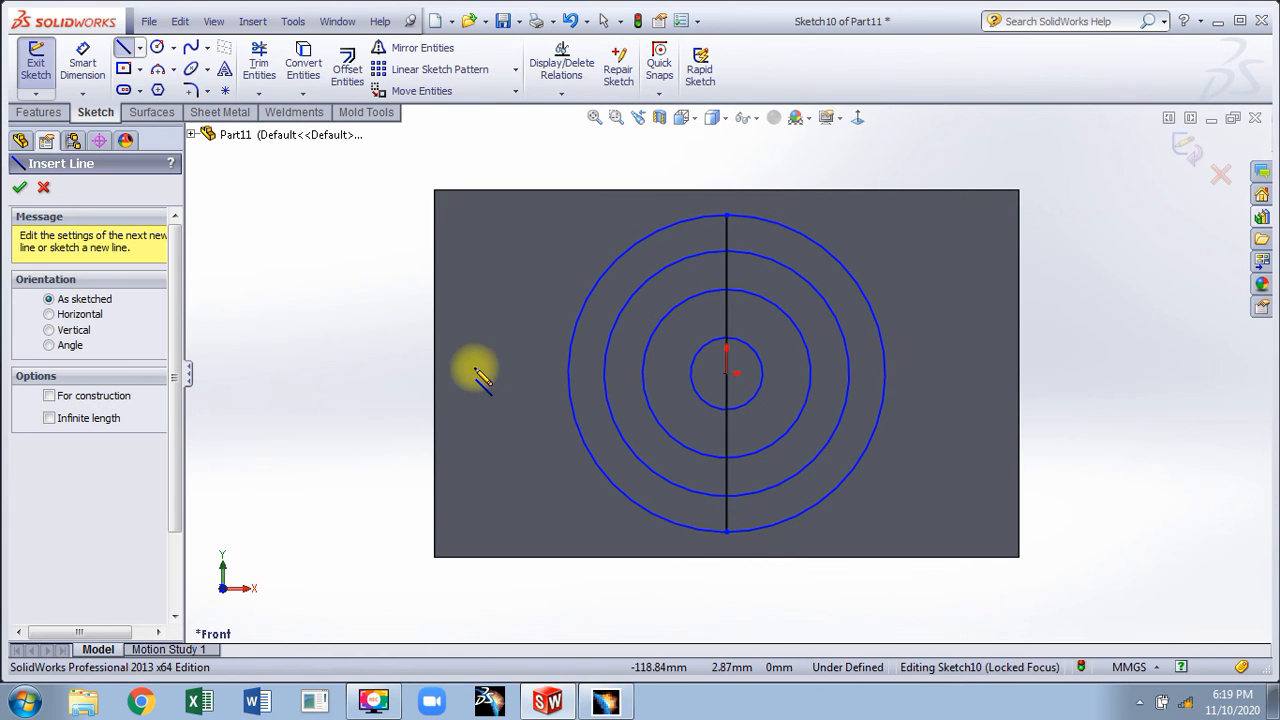
{"action": "left_click", "coordinate": [568, 373]}
{"action": "left_click", "coordinate": [885, 373]}
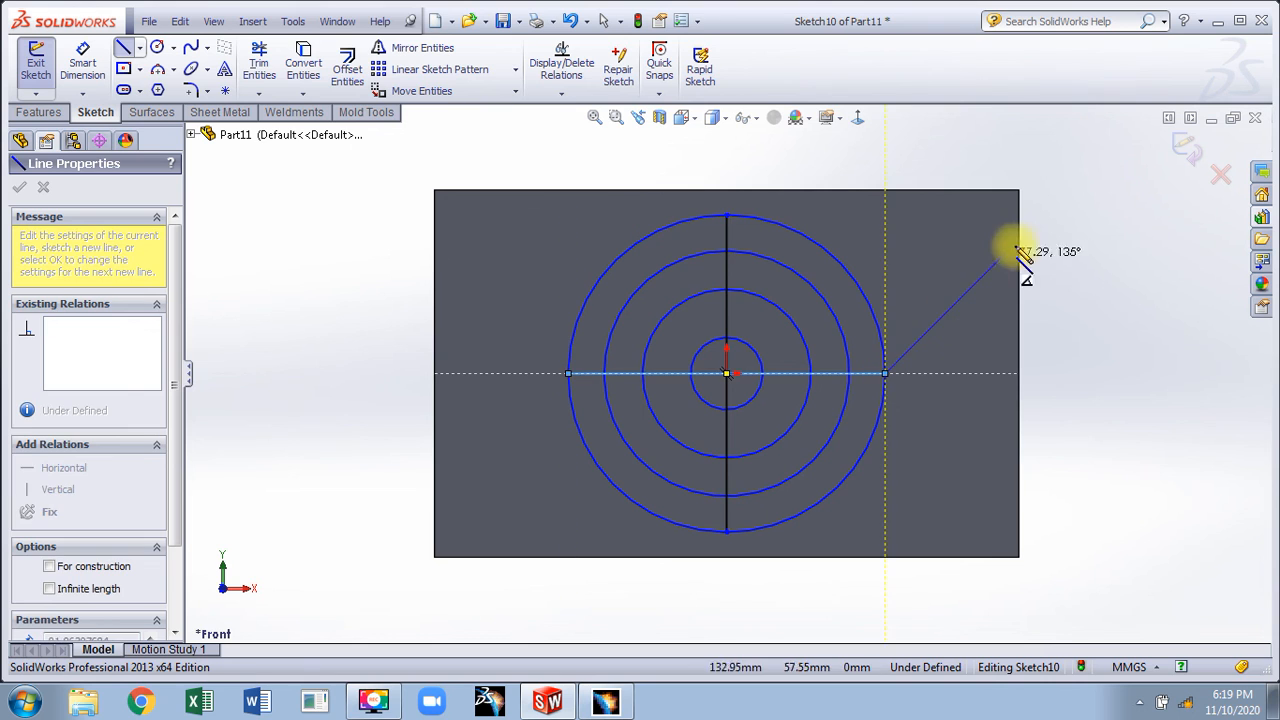
{"action": "key", "text": "Escape"}
{"action": "left_click", "coordinate": [1190, 150]}
- Start a Vent fastening feature on the sheet with the largest sketched circle as its boundary
{"action": "mouse_move", "coordinate": [1000, 329]}
{"action": "middle_mouse_down"}
{"action": "mouse_move", "coordinate": [1028, 251]}
{"action": "mouse_move", "coordinate": [980, 194]}
{"action": "middle_mouse_up"}
{"action": "left_click", "coordinate": [765, 185]}
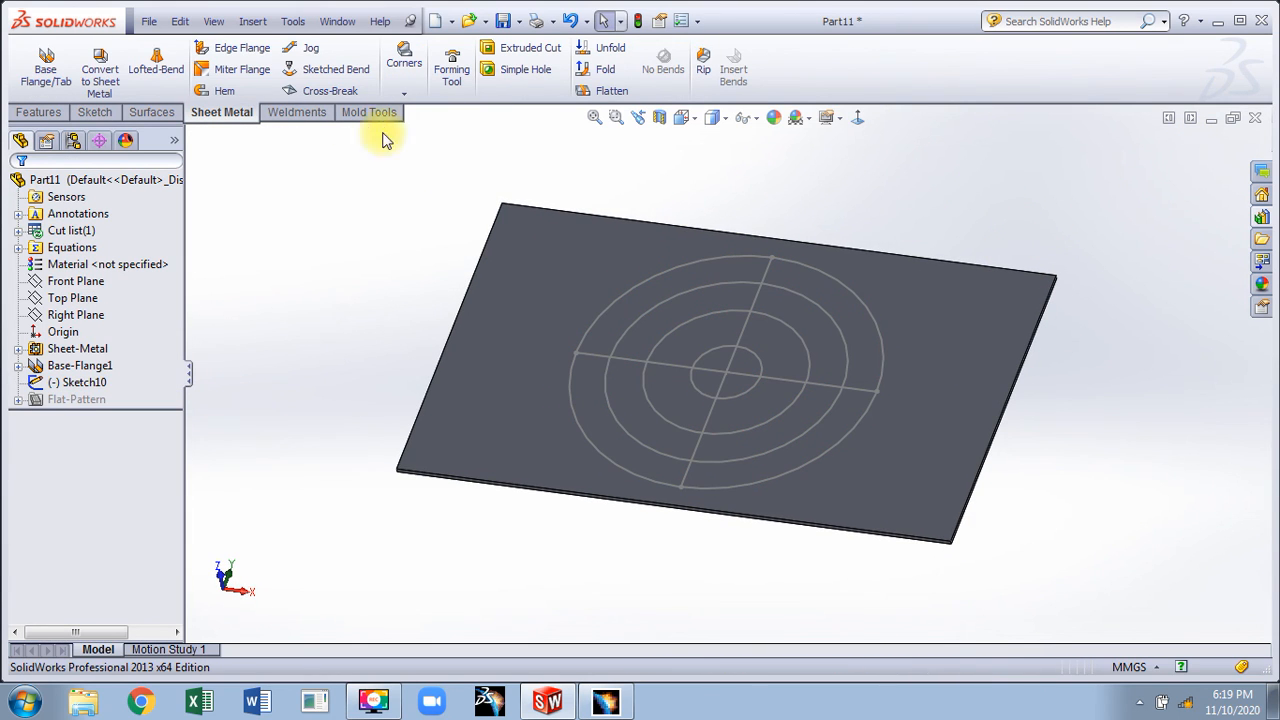
{"action": "left_click", "coordinate": [253, 21]}
{"action": "mouse_move", "coordinate": [268, 108]}
{"action": "mouse_move", "coordinate": [298, 122]}
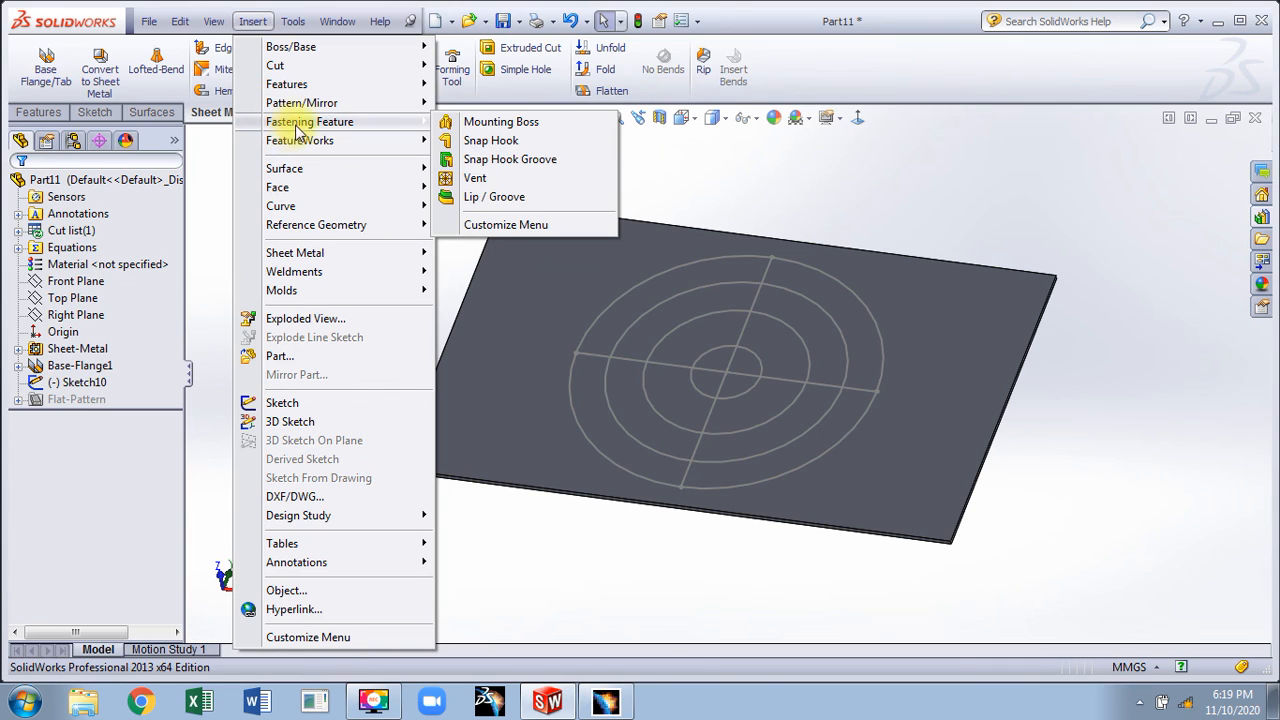
{"action": "left_click", "coordinate": [477, 178]}
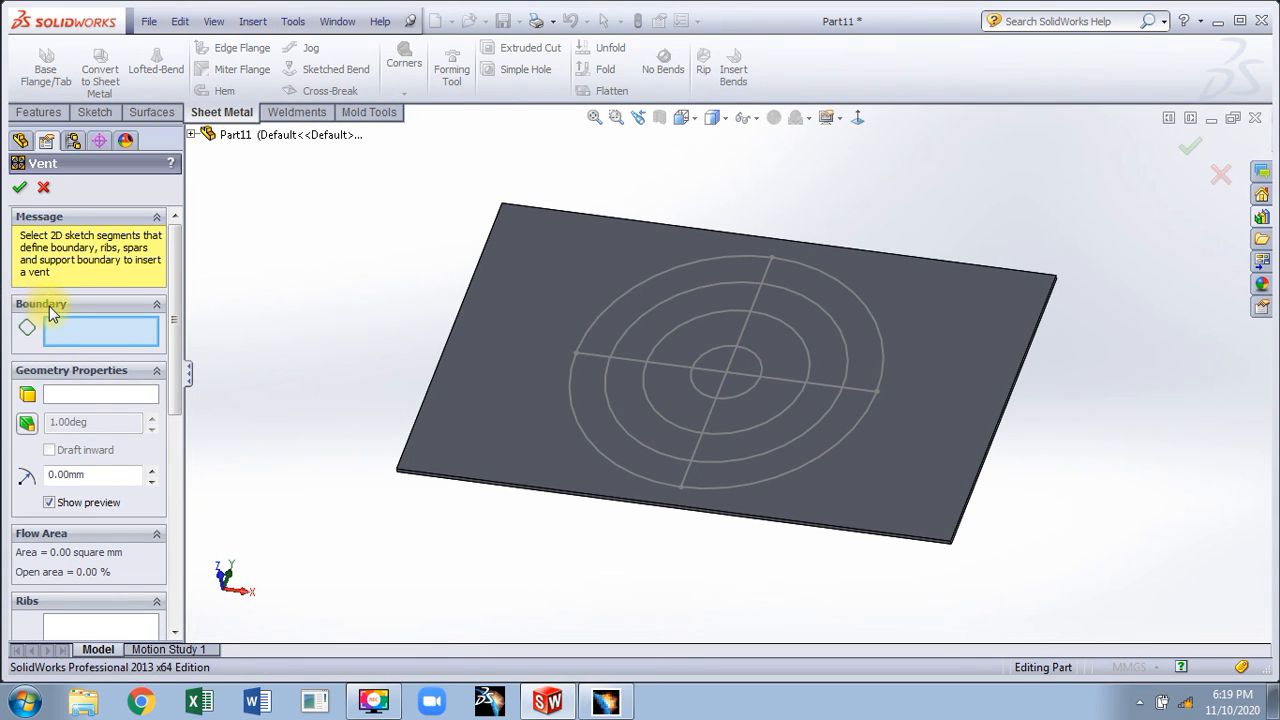
{"action": "left_click", "coordinate": [622, 292]}
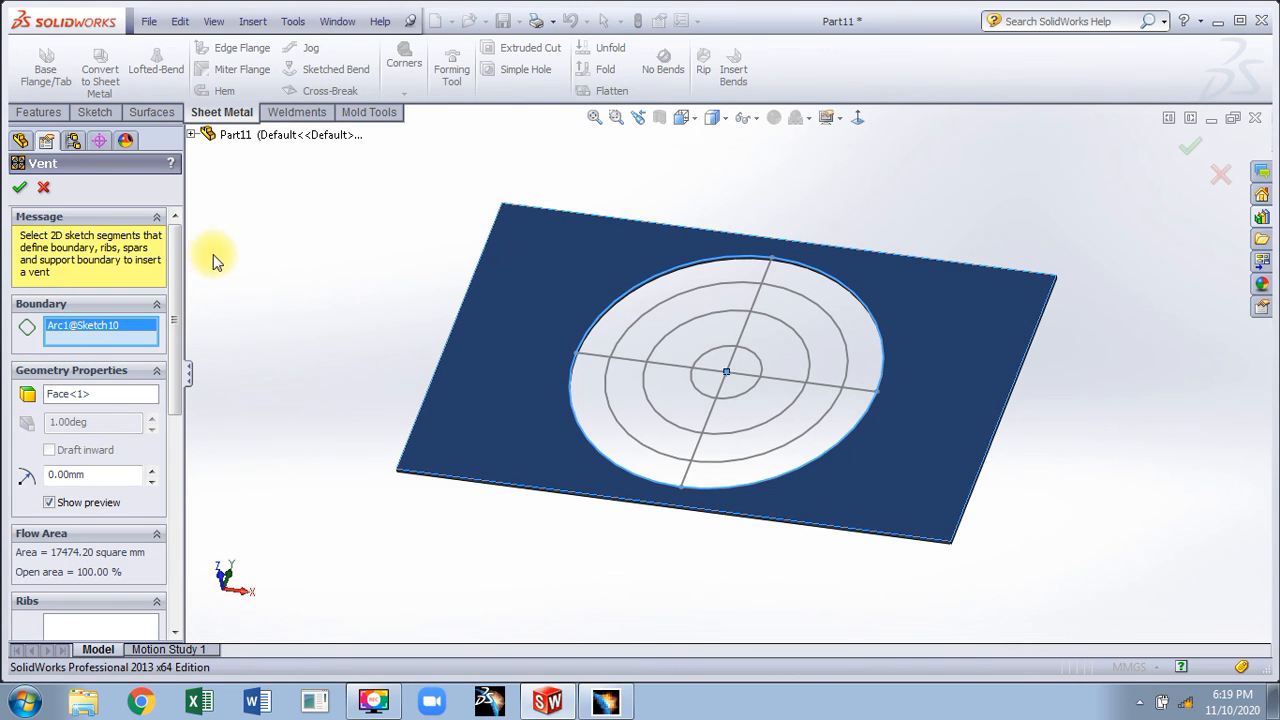
- Add the two crossing sketch lines as the vent's ribs and set the rib width to 3 mm
{"action": "left_click_drag", "start_coordinate": [180, 251], "coordinate": [175, 340]}
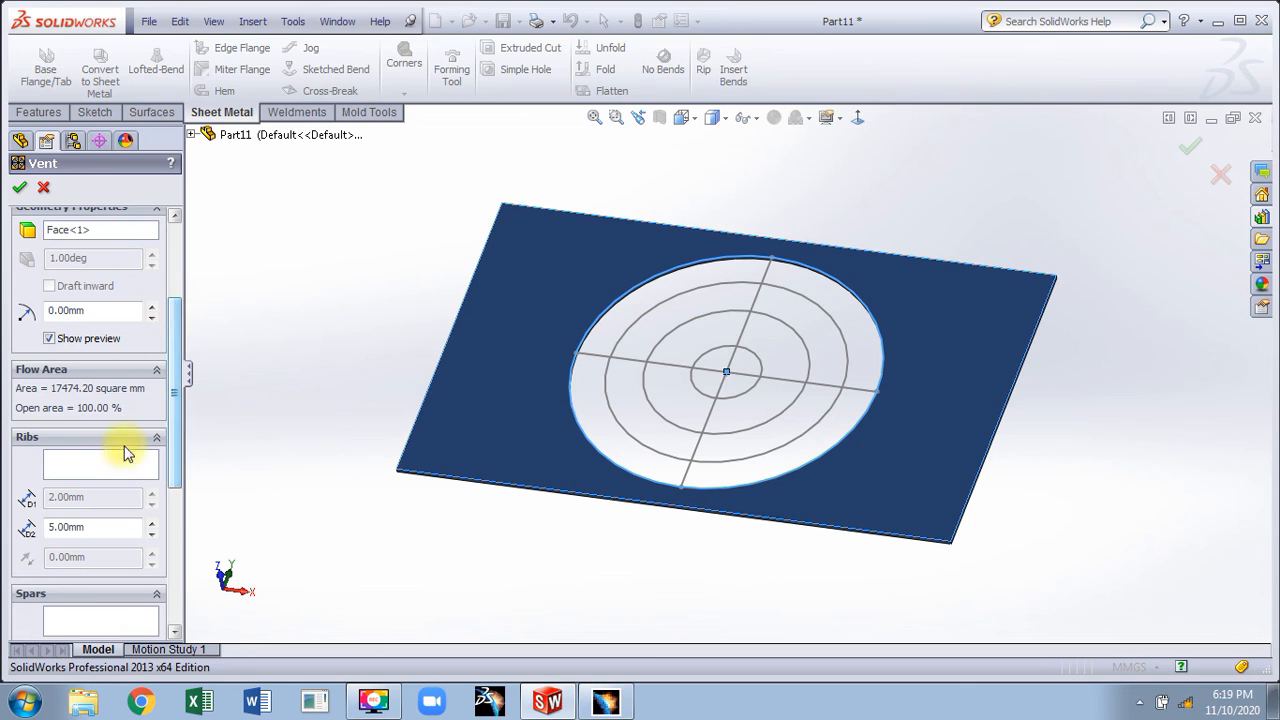
{"action": "left_click", "coordinate": [55, 464]}
{"action": "left_click", "coordinate": [745, 338]}
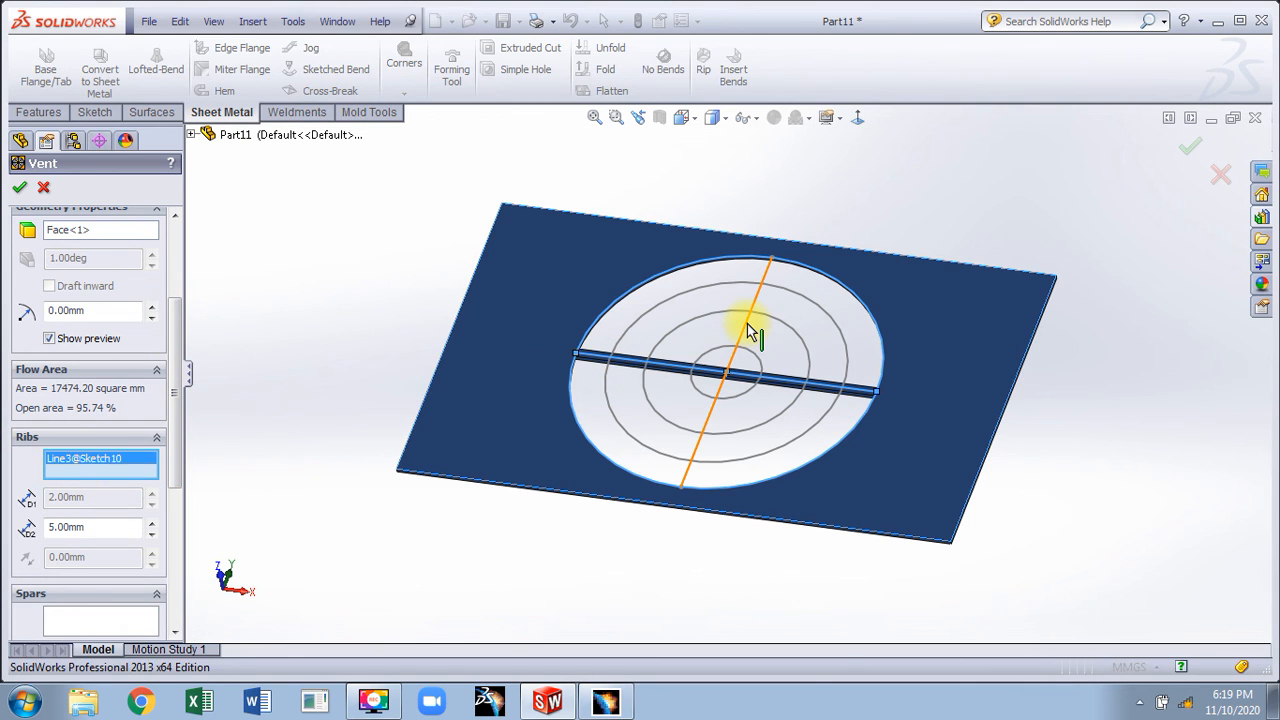
{"action": "left_click", "coordinate": [748, 333]}
{"action": "left_click_drag", "start_coordinate": [88, 531], "coordinate": [38, 533]}
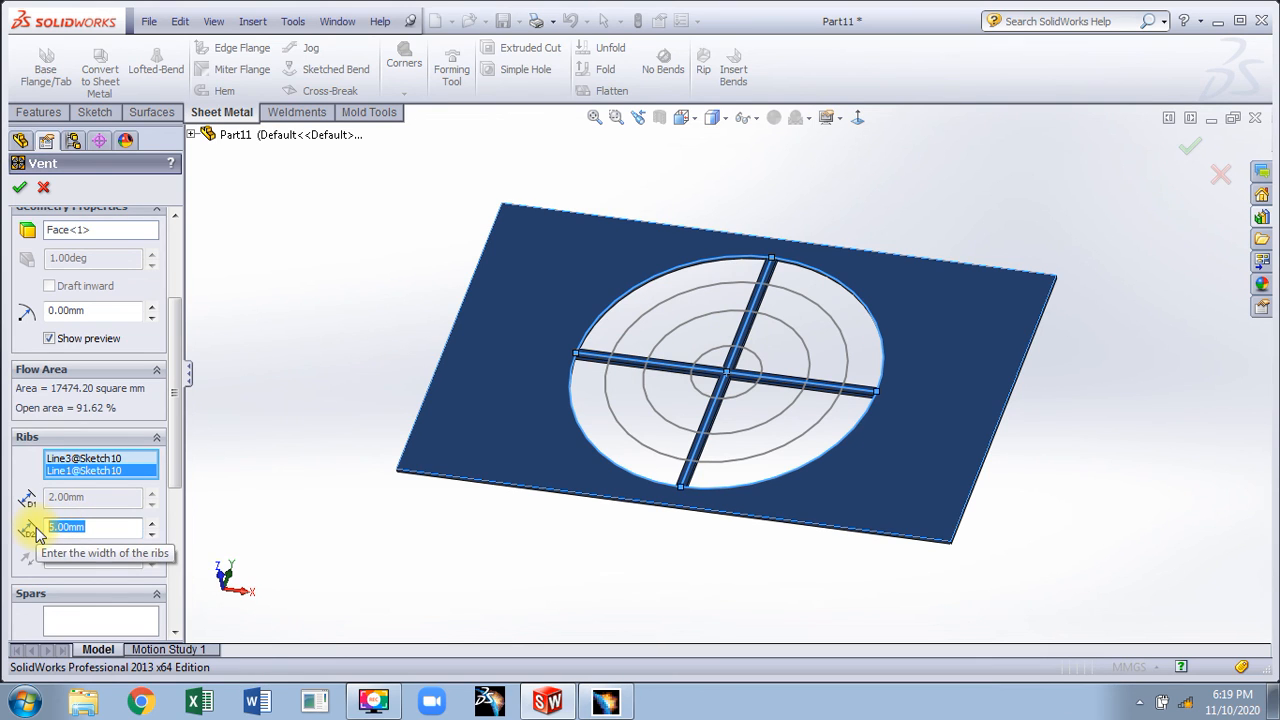
{"action": "type", "text": "3"}
{"action": "key", "text": "Return"}
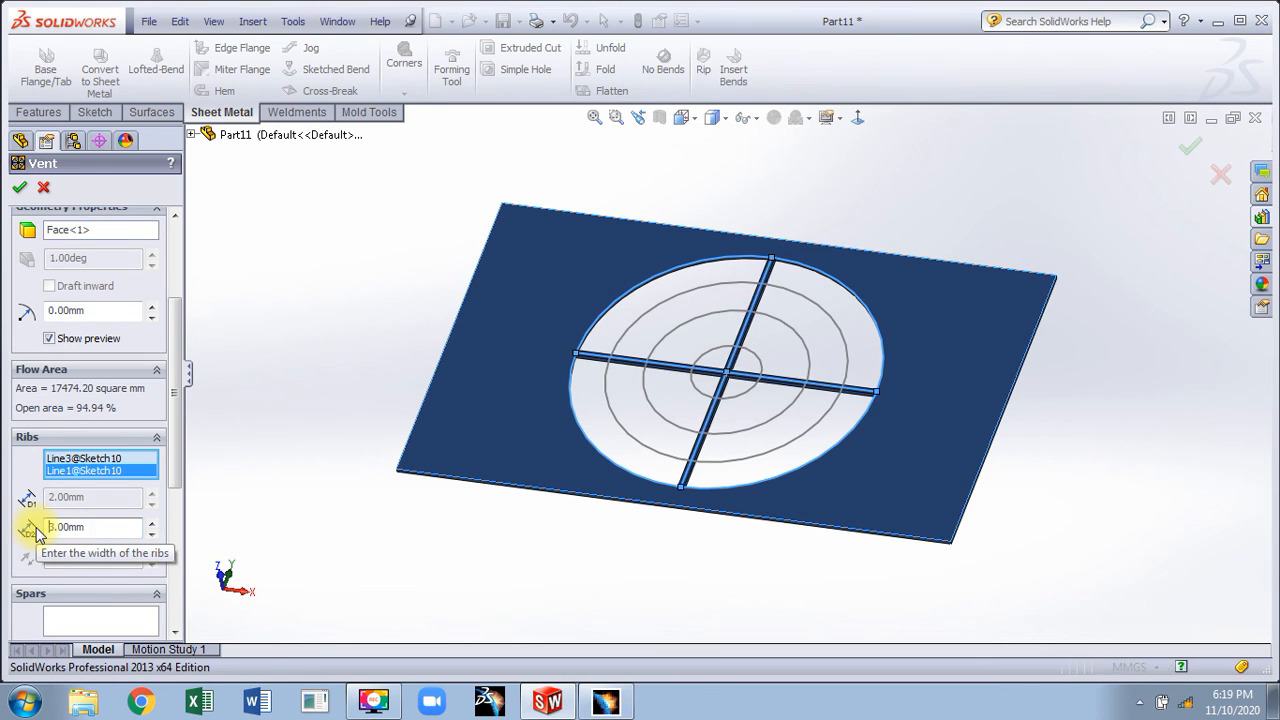
- Add the two intermediate concentric circles as the vent's spars
{"action": "left_click_drag", "start_coordinate": [175, 445], "coordinate": [166, 528]}
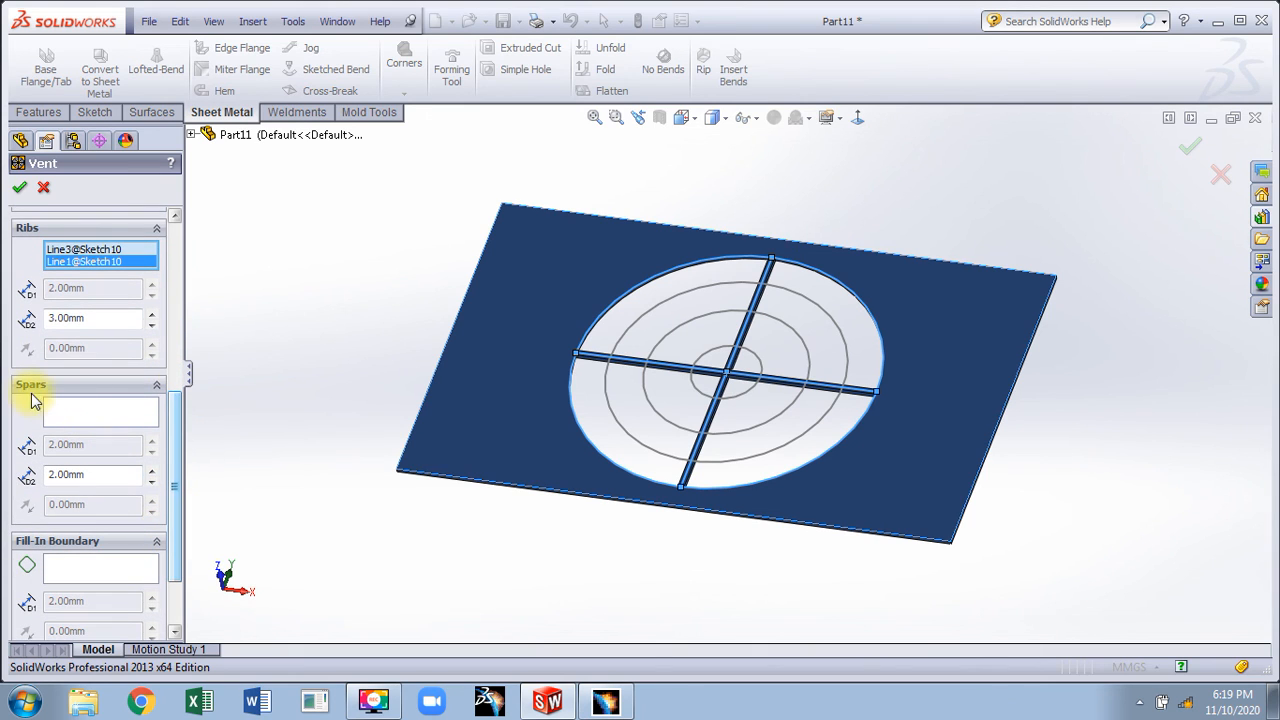
{"action": "left_click", "coordinate": [72, 412]}
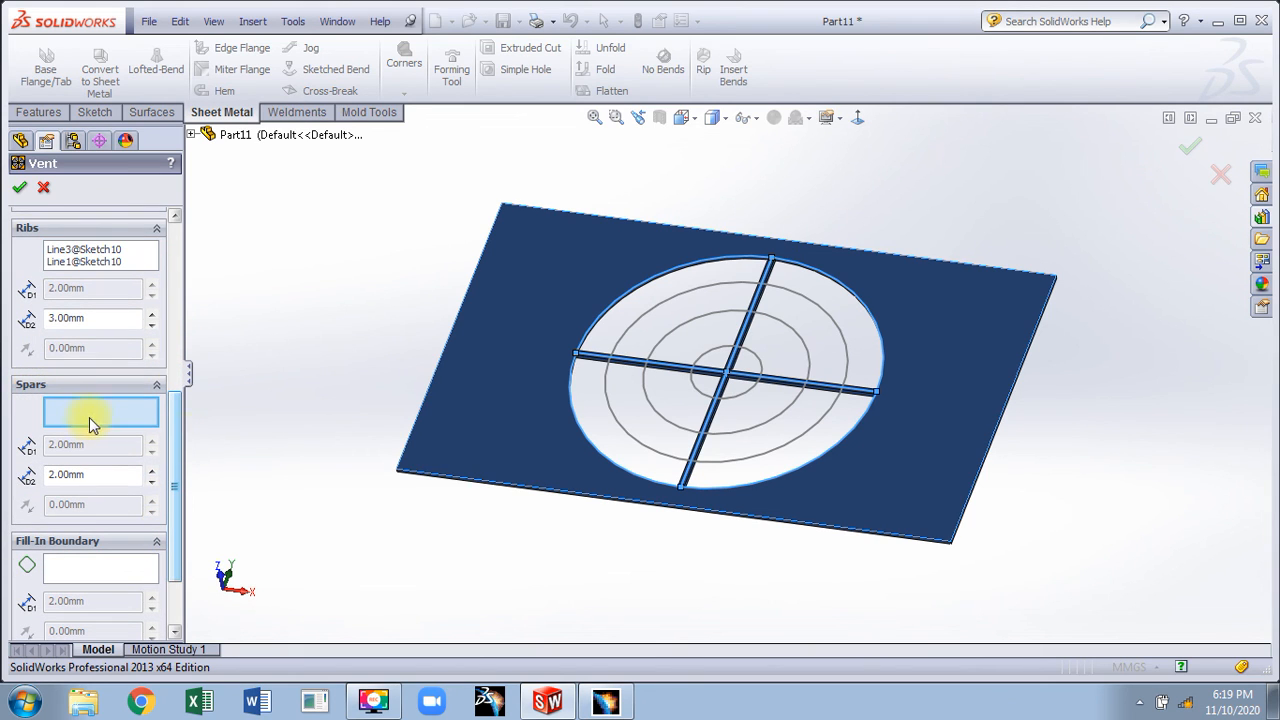
{"action": "left_click", "coordinate": [608, 409]}
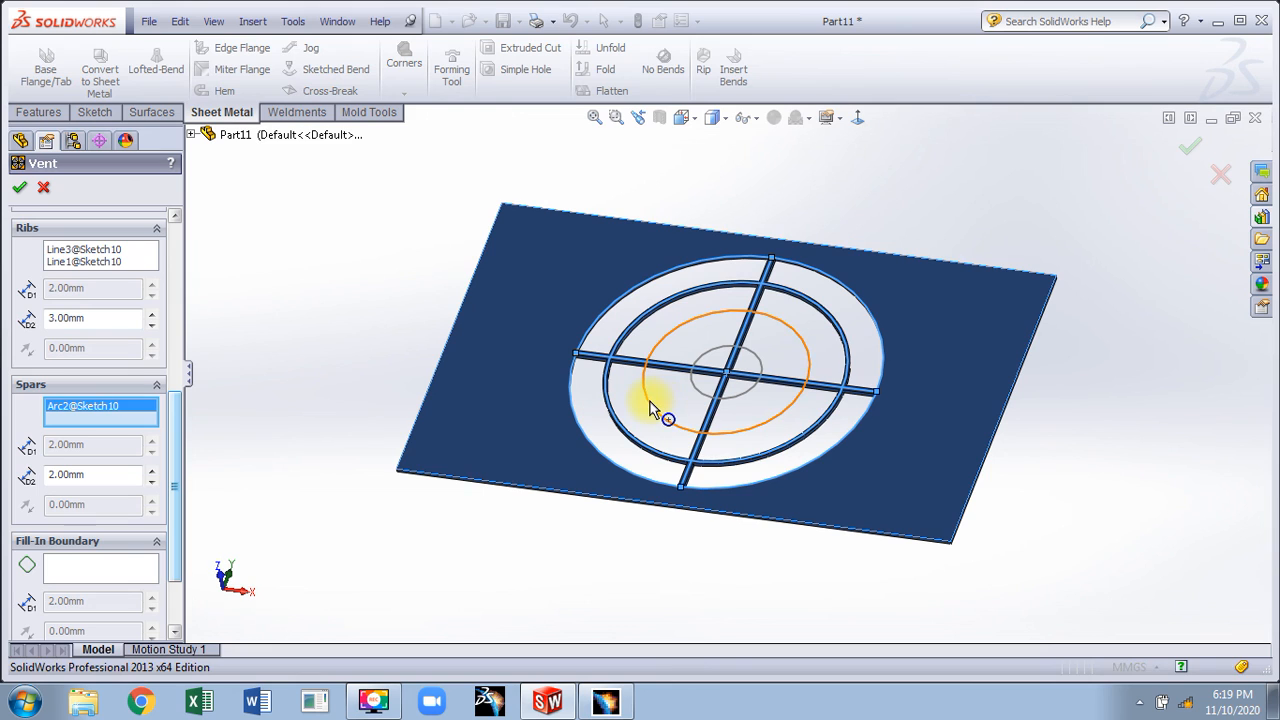
{"action": "left_click", "coordinate": [650, 410]}
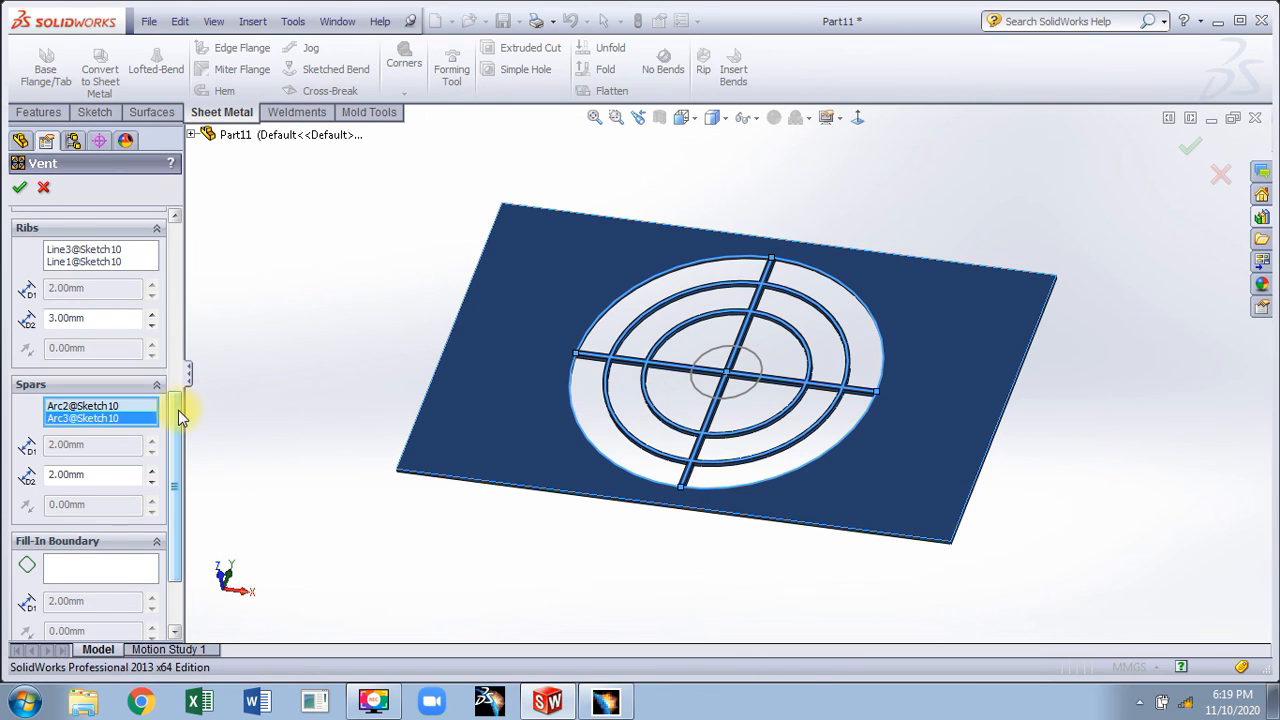
- Use the innermost circle as the vent's fill-in boundary and complete the vent
{"action": "scroll", "coordinate": [180, 418], "scroll_direction": "down", "scroll_amount": 3}
{"action": "left_click", "coordinate": [112, 487]}
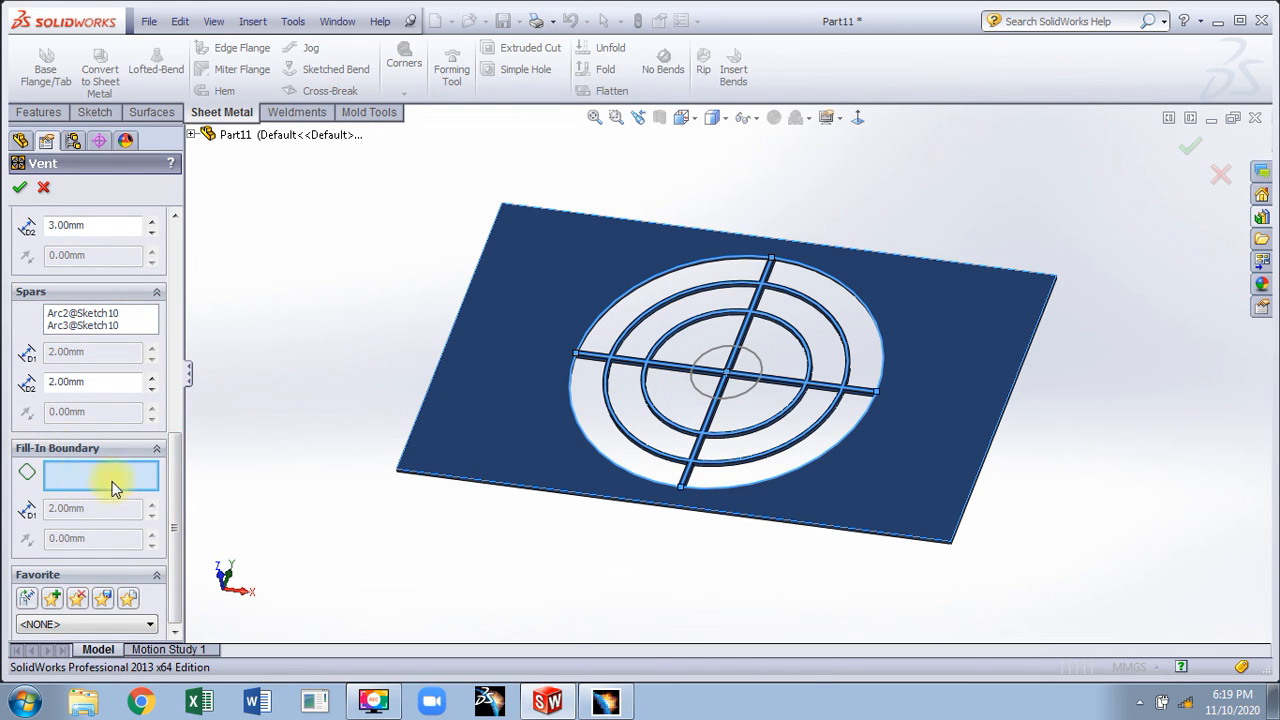
{"action": "left_click", "coordinate": [737, 398]}
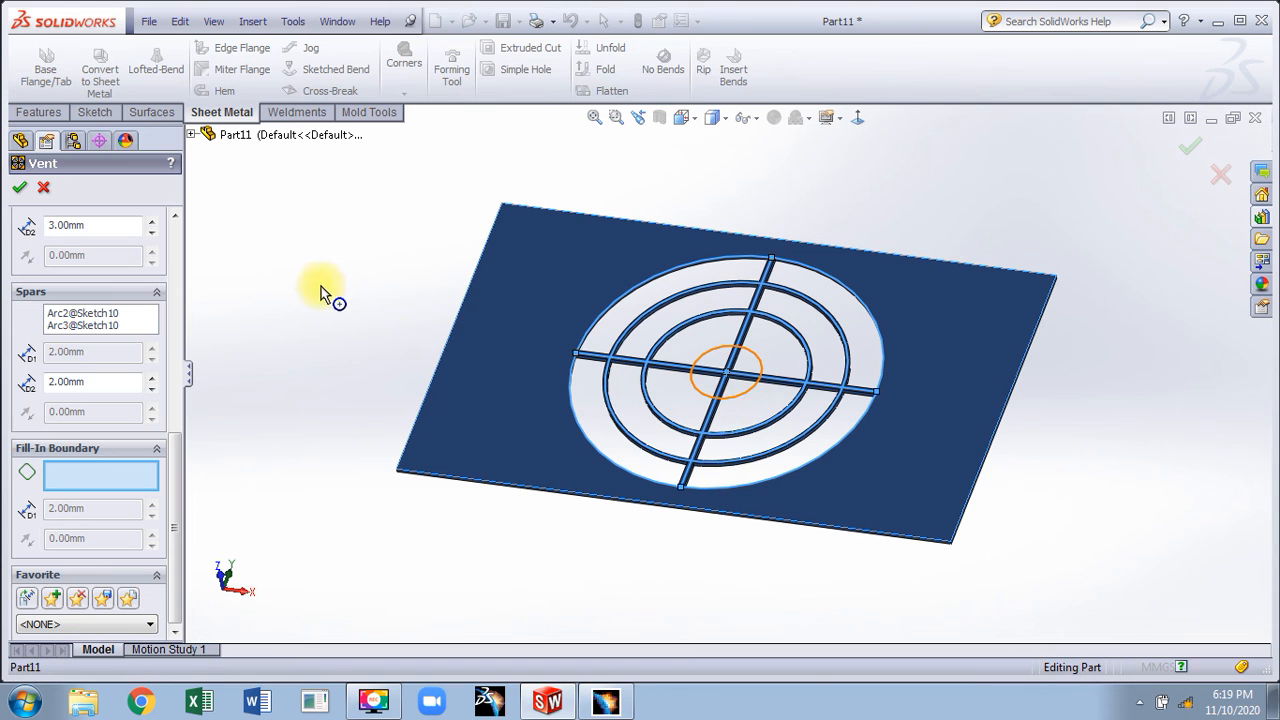
{"action": "left_click", "coordinate": [20, 189]}
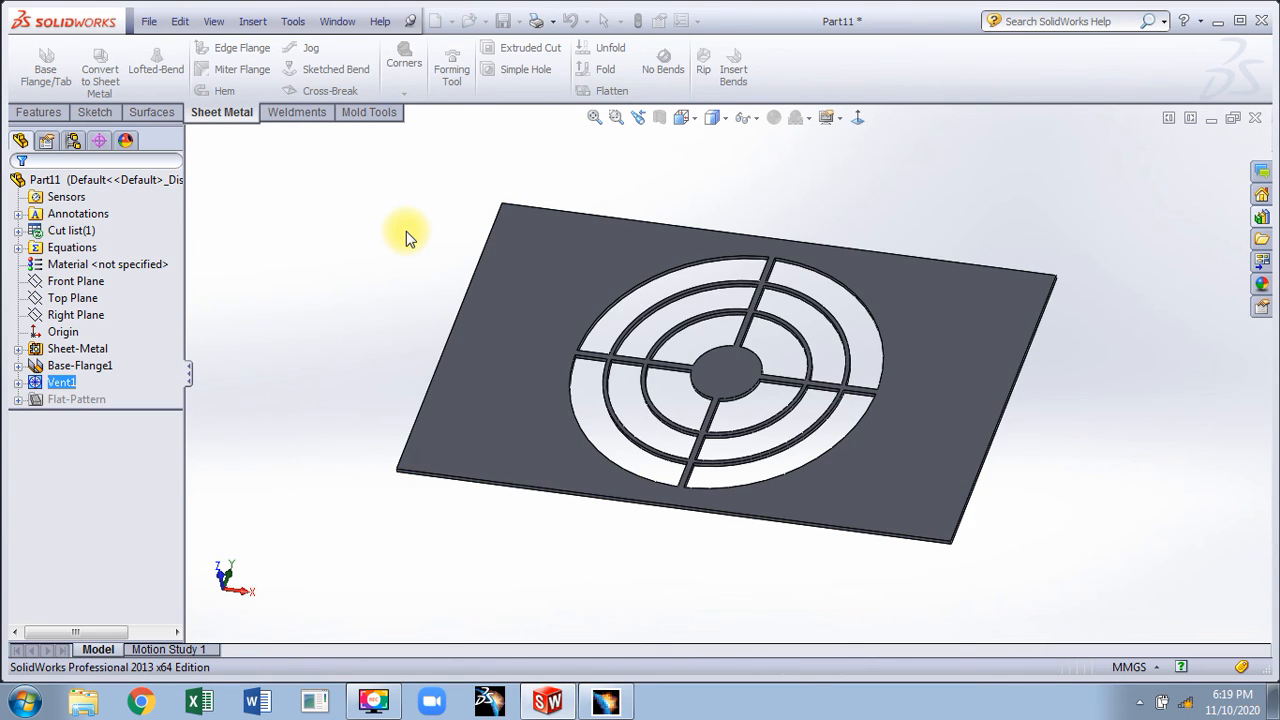
{"action": "middle_click_drag", "start_coordinate": [396, 237], "coordinate": [425, 295]}
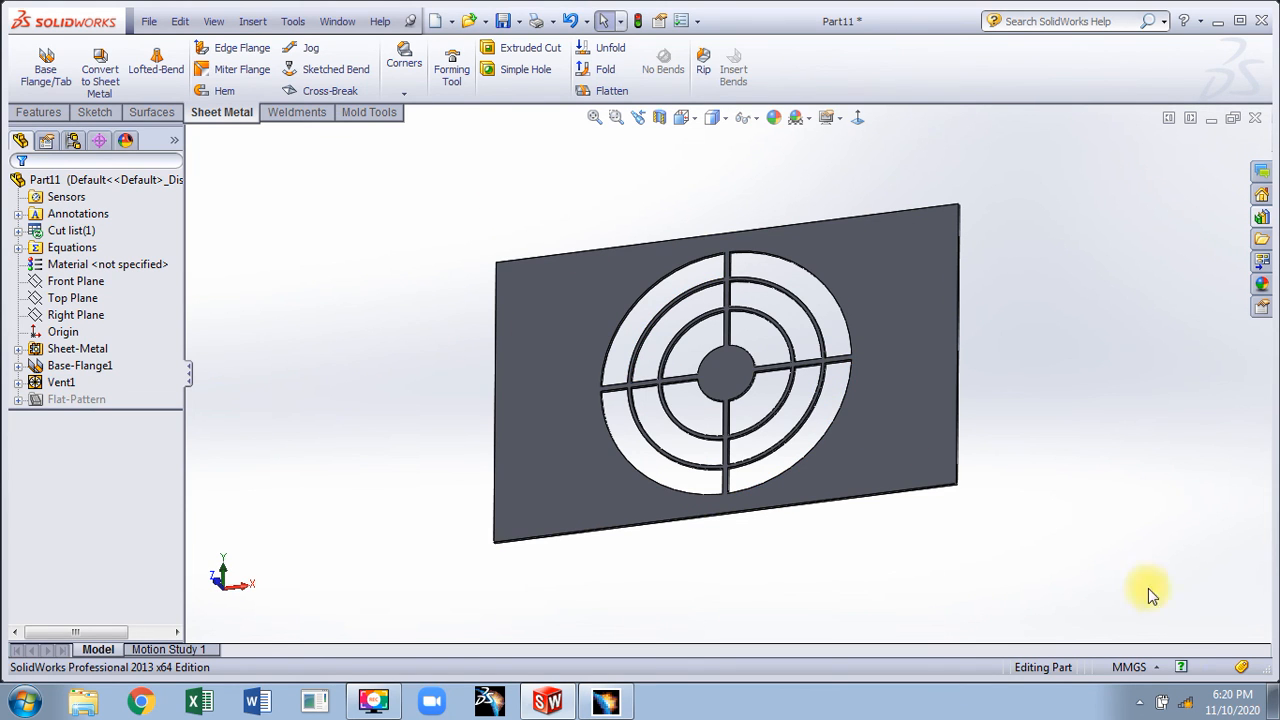
- Start an Edge Flange 41 mm long on all four outer edges of the vented sheet
{"action": "middle_click_drag", "start_coordinate": [826, 531], "coordinate": [352, 294]}
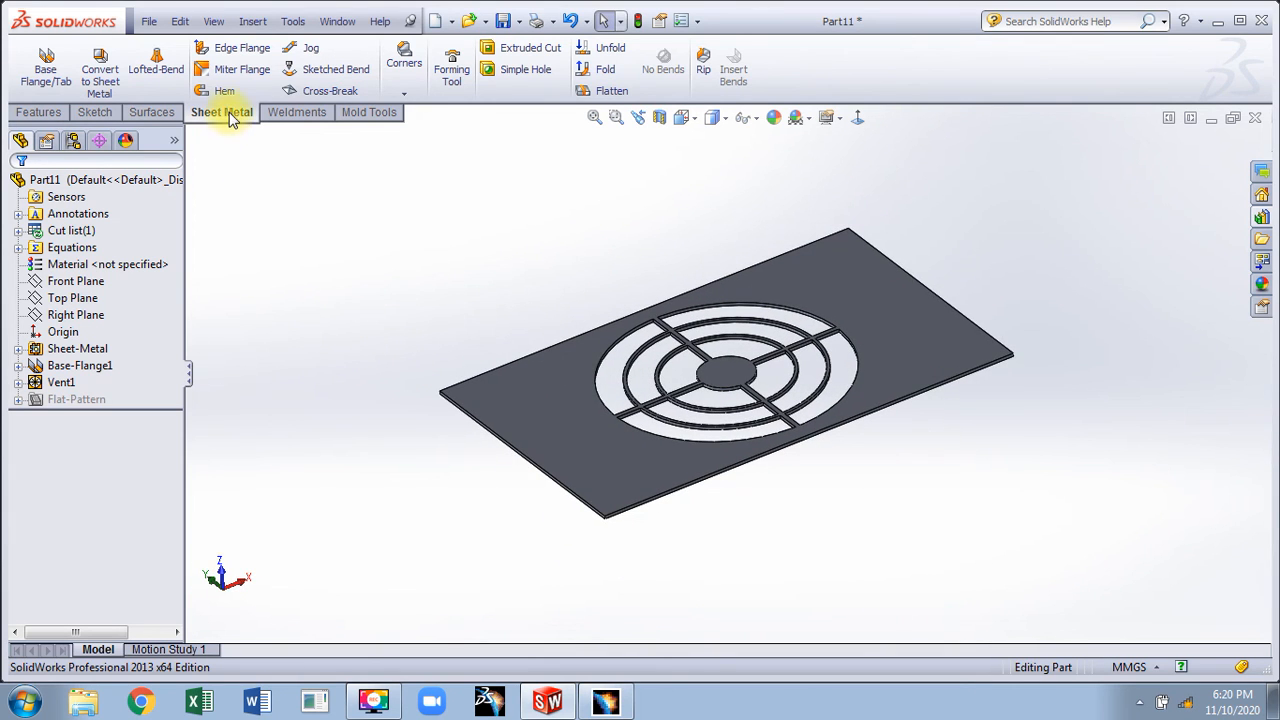
{"action": "left_click", "coordinate": [230, 48]}
{"action": "left_click", "coordinate": [523, 356]}
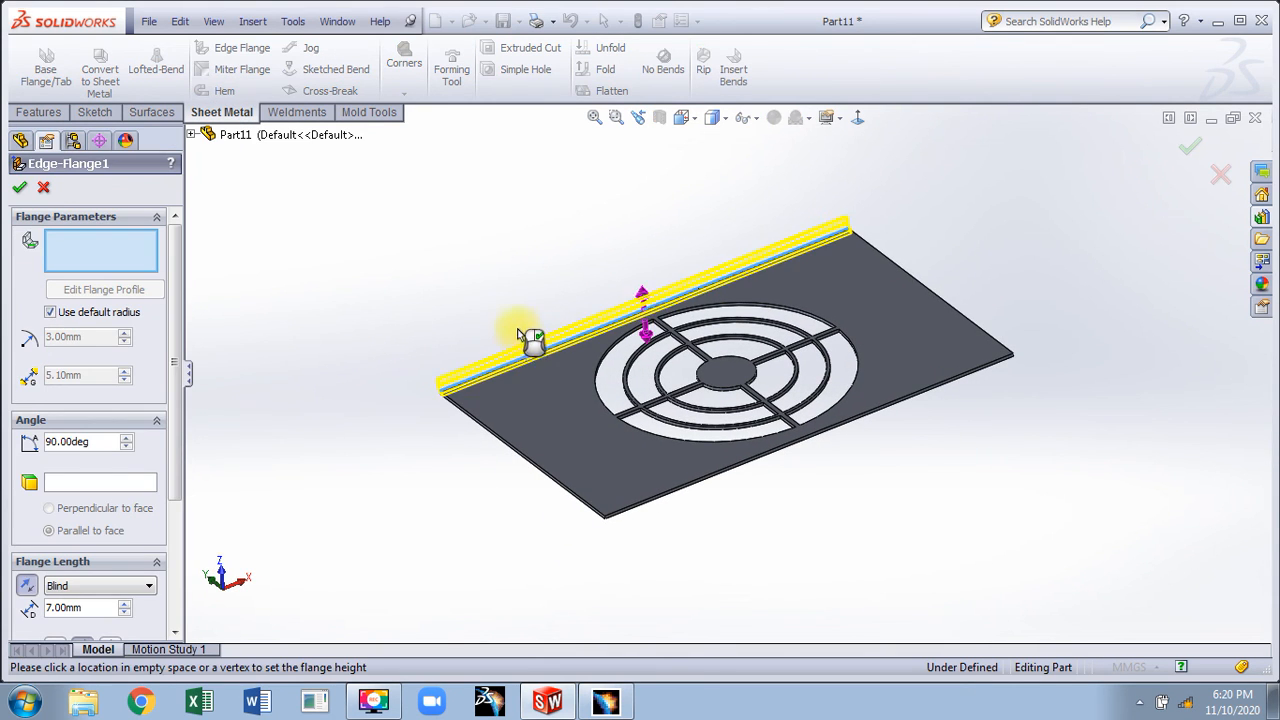
{"action": "left_click", "coordinate": [501, 262]}
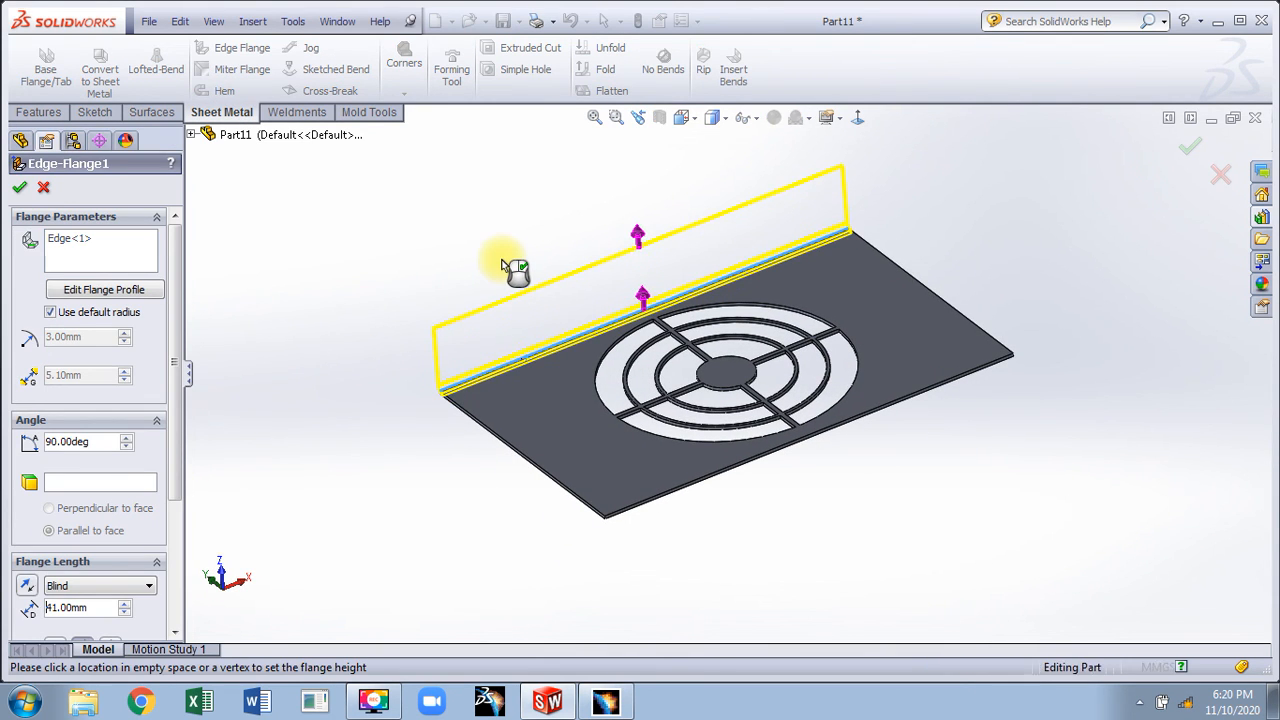
{"action": "left_click", "coordinate": [540, 447]}
{"action": "left_click", "coordinate": [935, 291]}
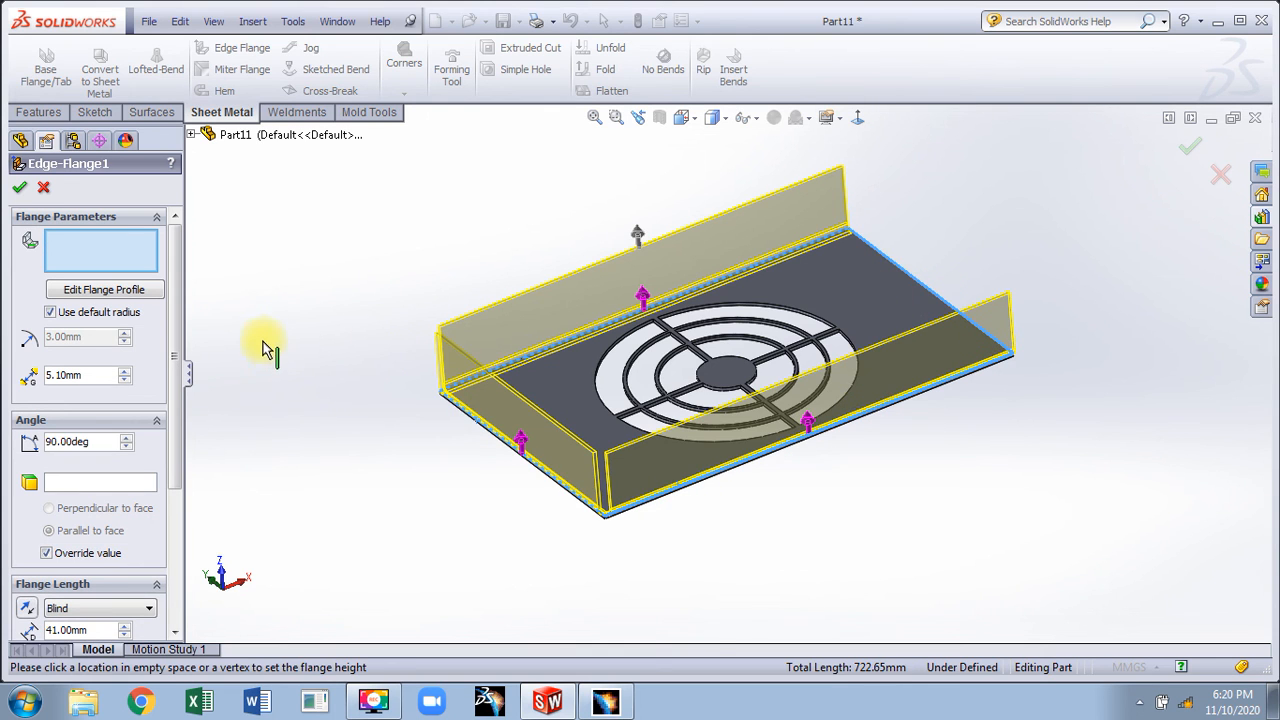
- Set the gap between the edge flanges to 0.10 mm and complete the flange feature
{"action": "middle_click_drag", "start_coordinate": [414, 354], "coordinate": [311, 317]}
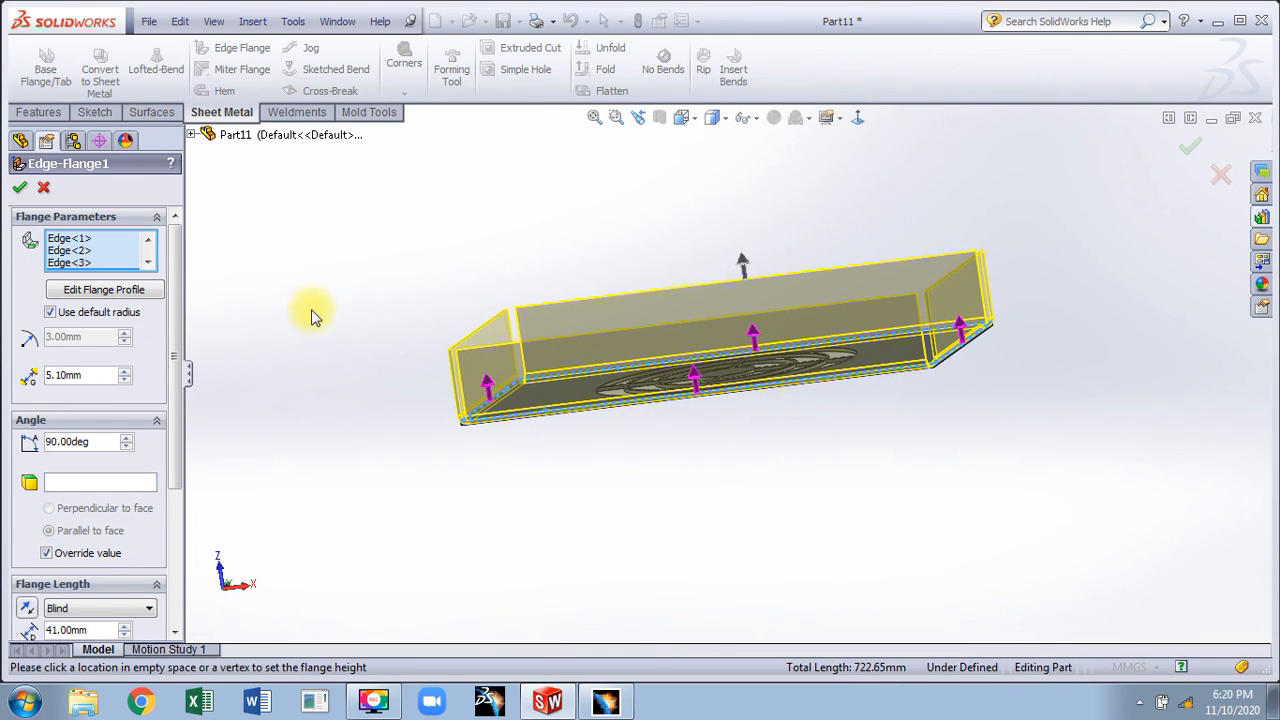
{"action": "double_click", "coordinate": [126, 381]}
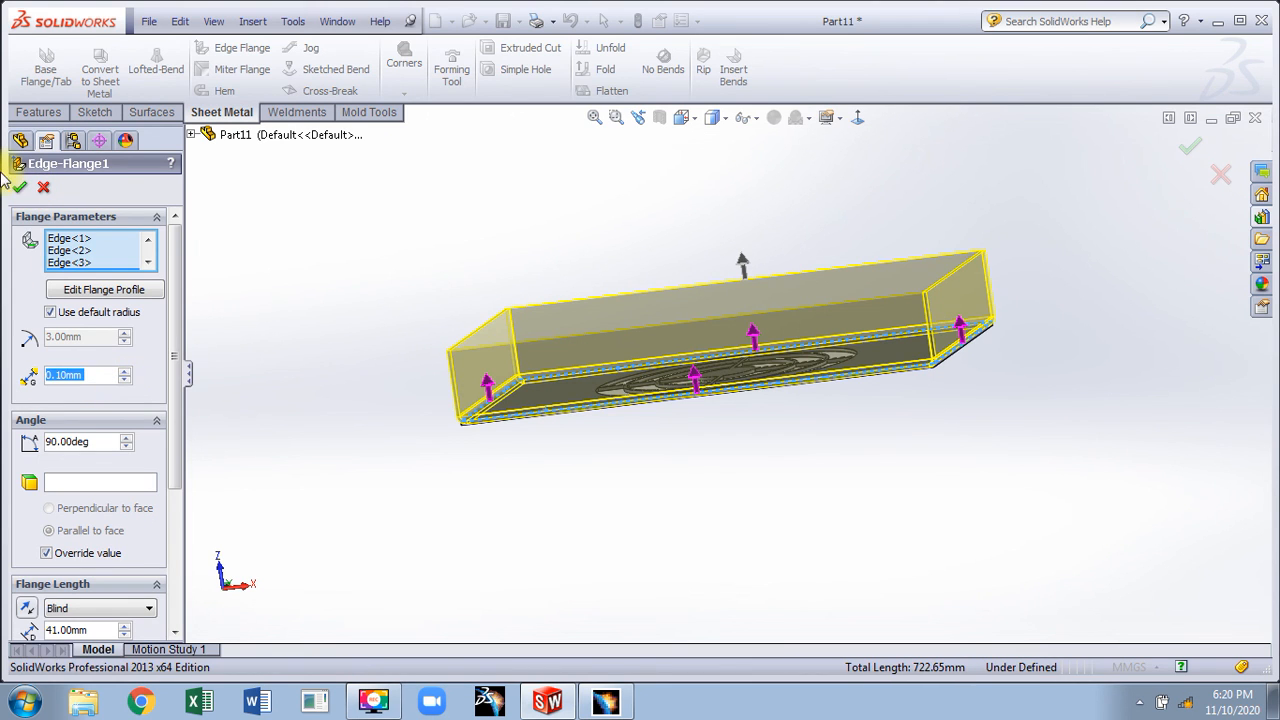
{"action": "middle_click_drag", "start_coordinate": [394, 443], "coordinate": [634, 491]}
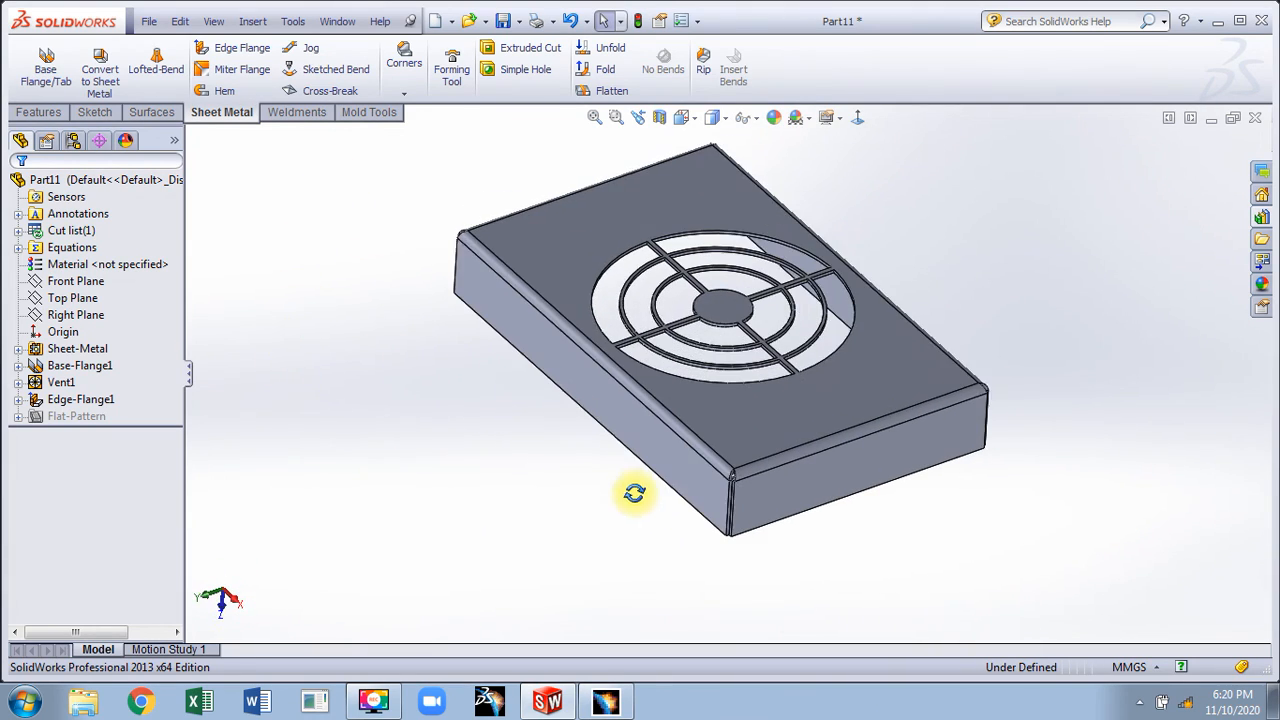